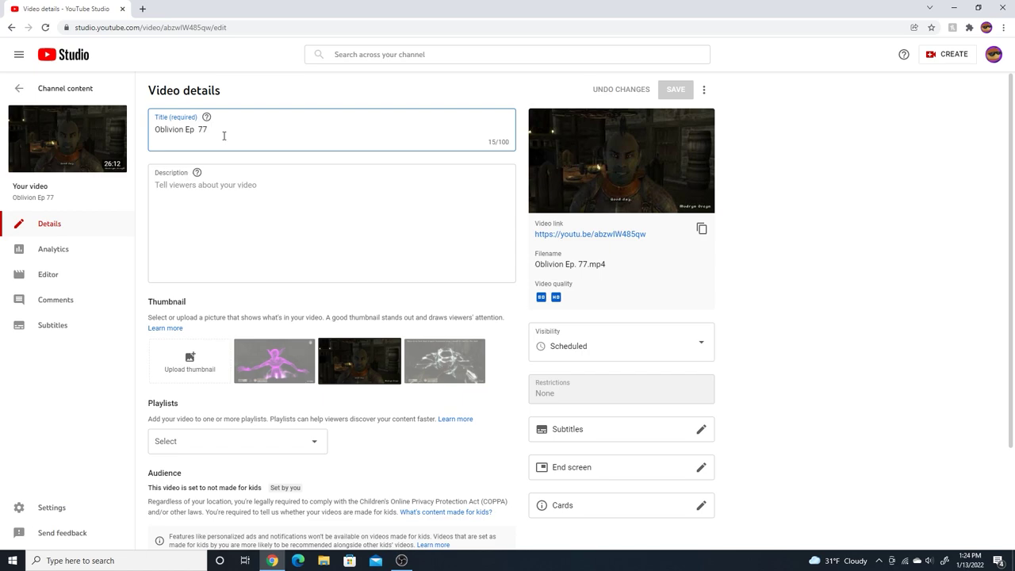
Step: Replace the Ep. 77 video title with the pasted '| Oblivion Playthrough | Ep. 77' series text
click(204, 128)
click(199, 129)
key(BackSpace)
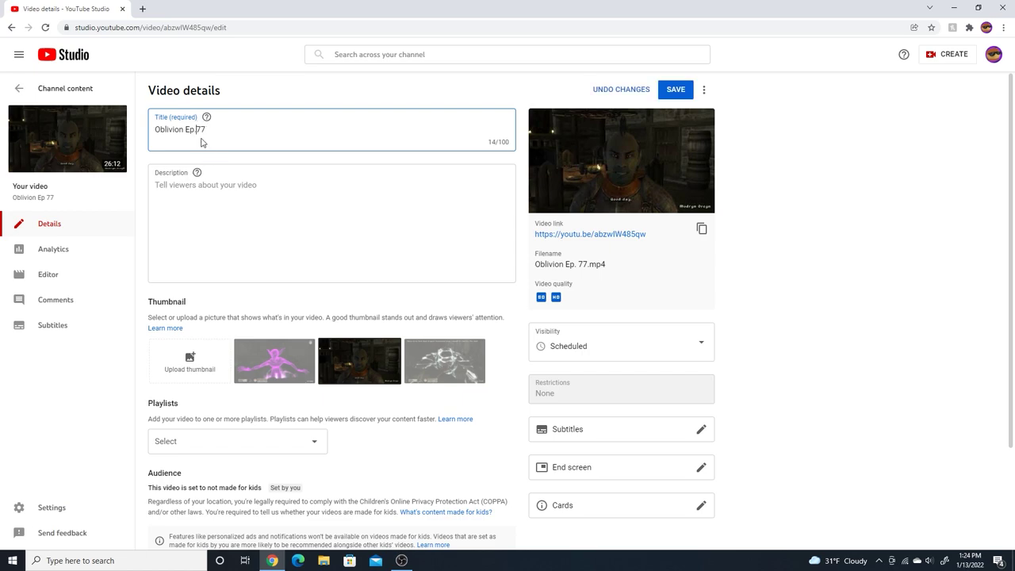
key(ctrl+a)
text(| Oblivion Playthrough | Ep. 77)
Step: Add the question about saving Viranus from the trolls before the series text, capitalising SAVE
click(157, 129)
text(Can We Save Viranus From the Trolls?)
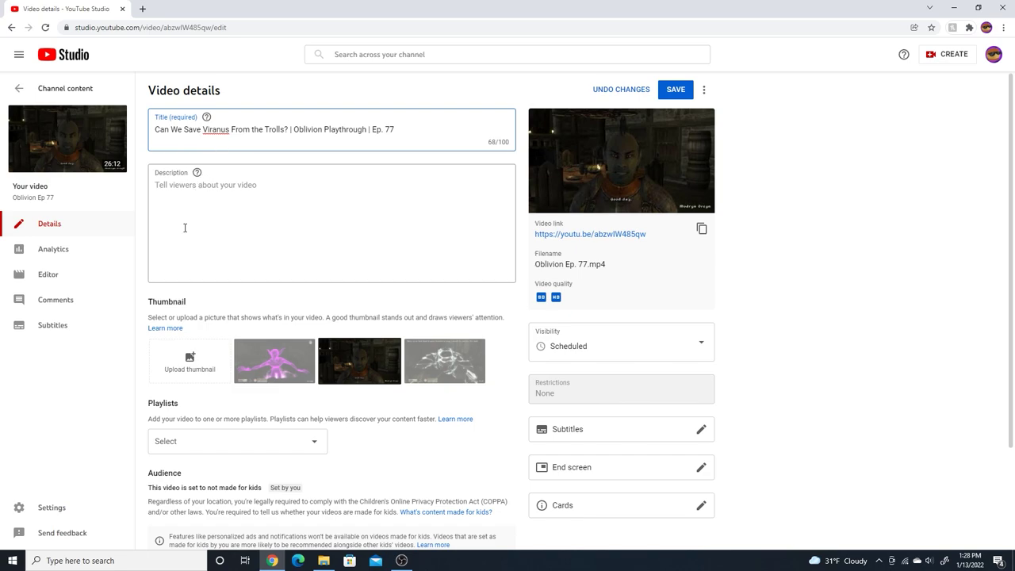
key(BackSpace)
key(BackSpace)
key(BackSpace)
text(AVE)
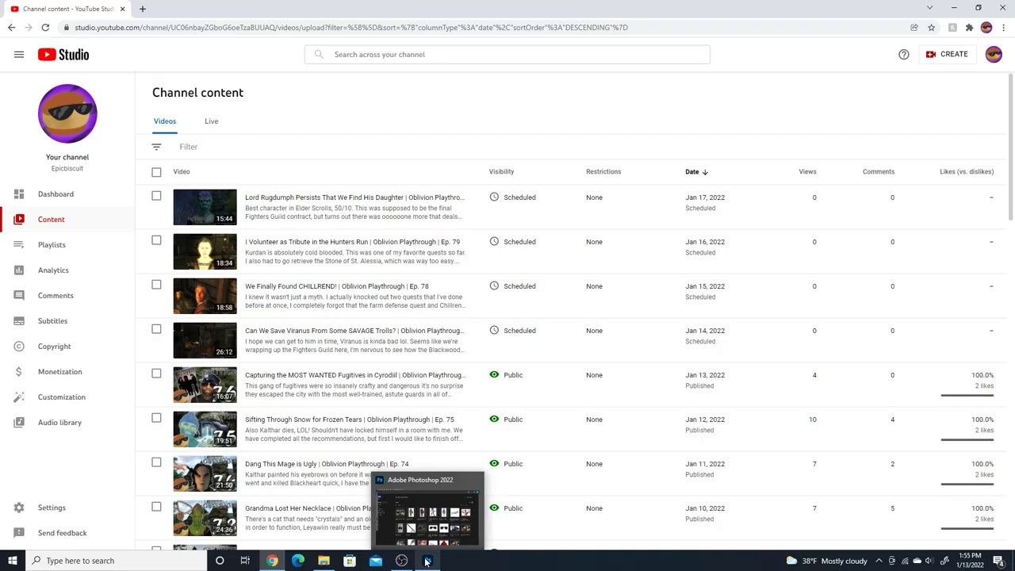
Step: Open Oblivion Thumbnail Ep 1.psd from Epicbiscuit > Oblivion > Thumbnails in Photoshop
click(426, 561)
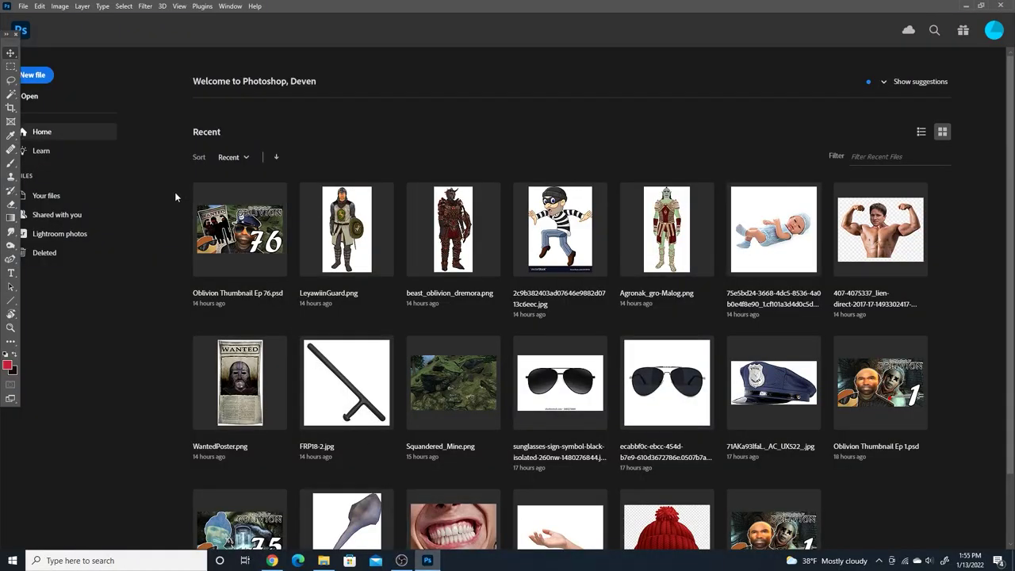
click(30, 96)
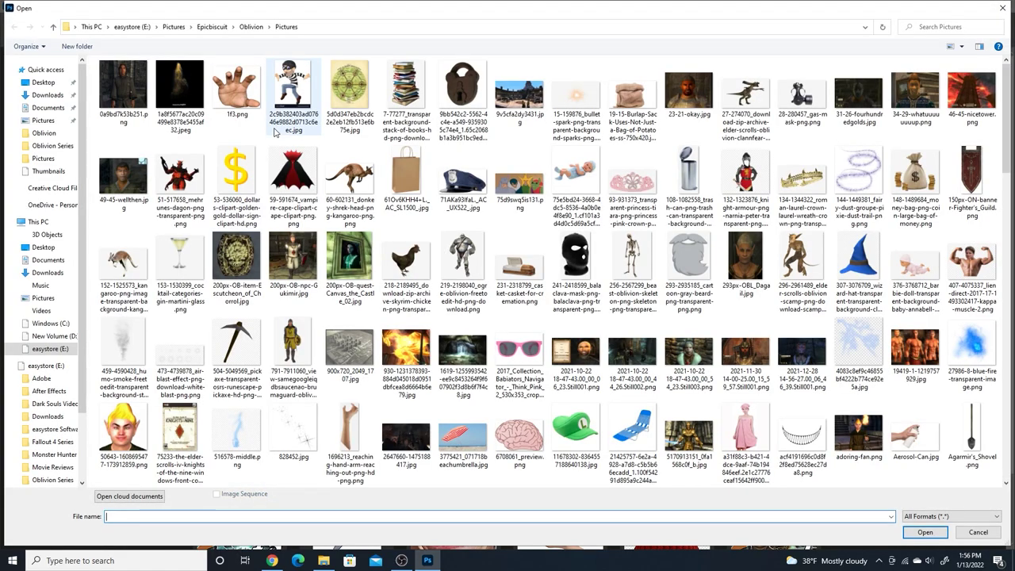
click(211, 27)
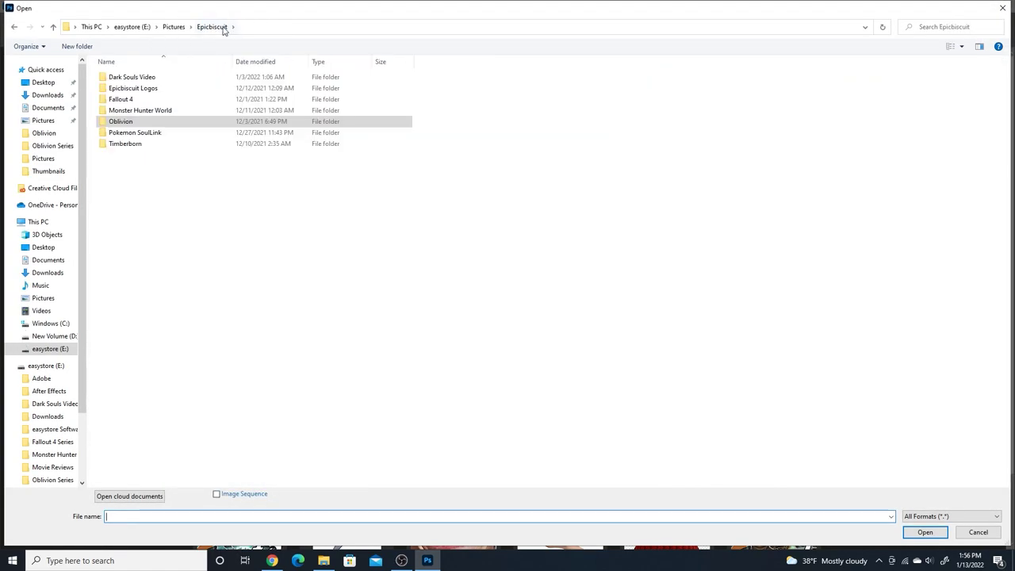
double_click(165, 121)
double_click(315, 88)
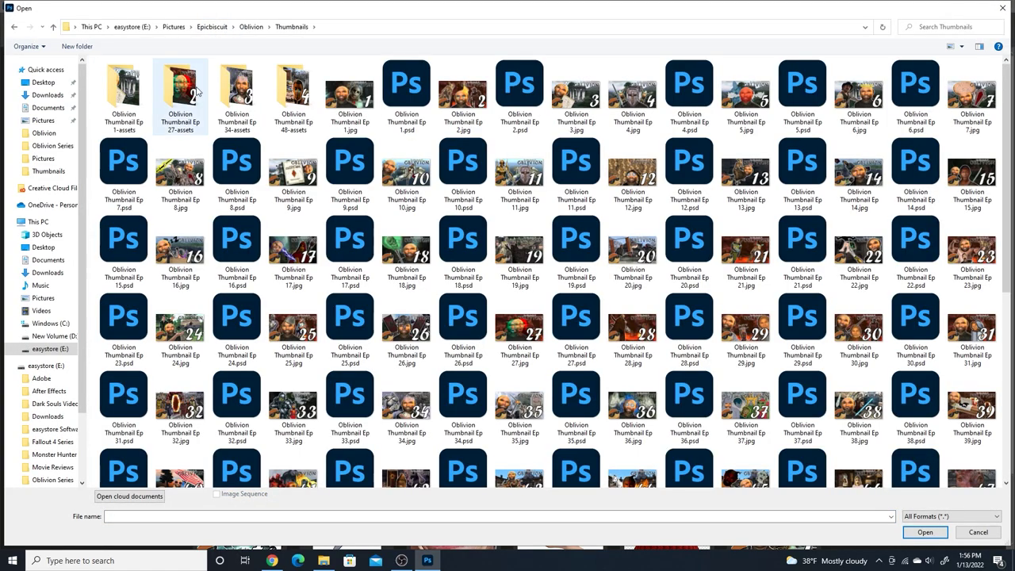
double_click(399, 85)
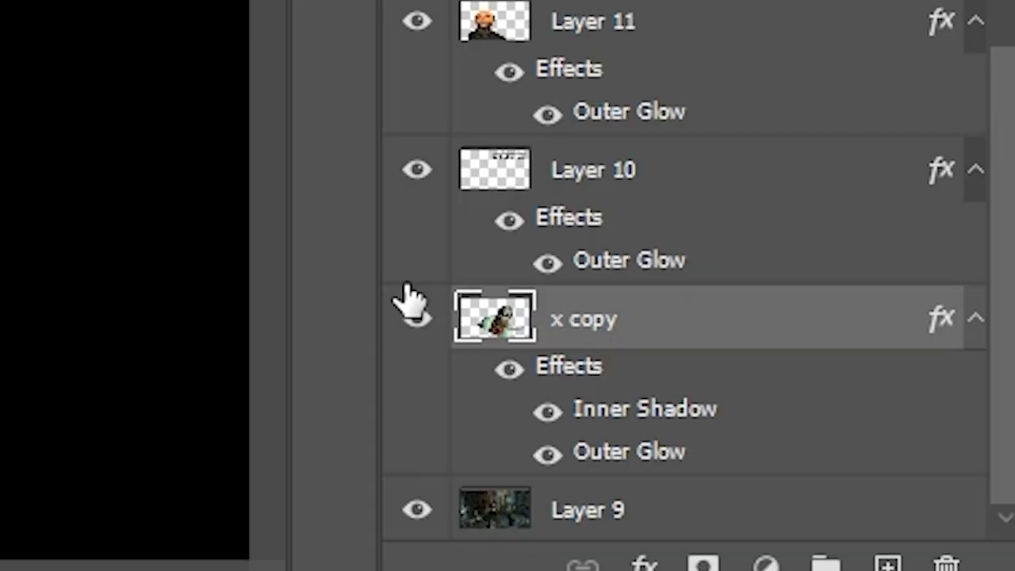
Step: Delete the x copy layer and drag the bald face toward the canvas centre
key(Delete)
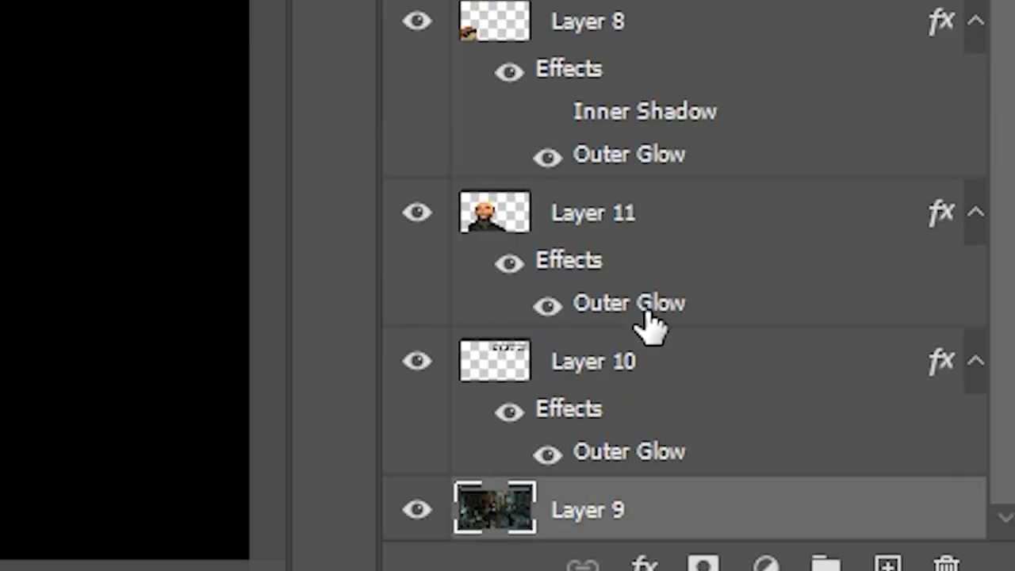
click(657, 447)
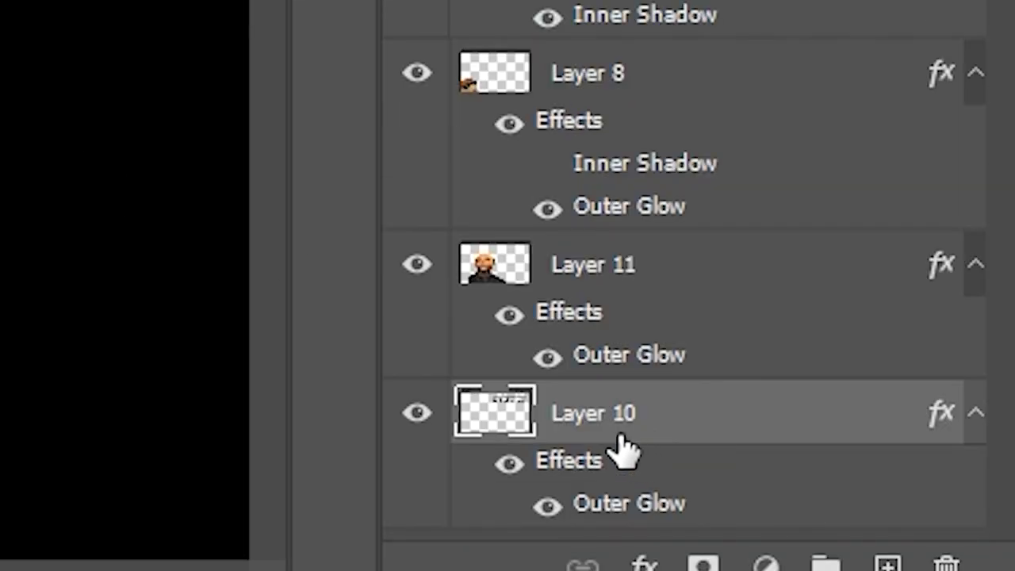
click(400, 279)
drag(401, 279, 451, 288)
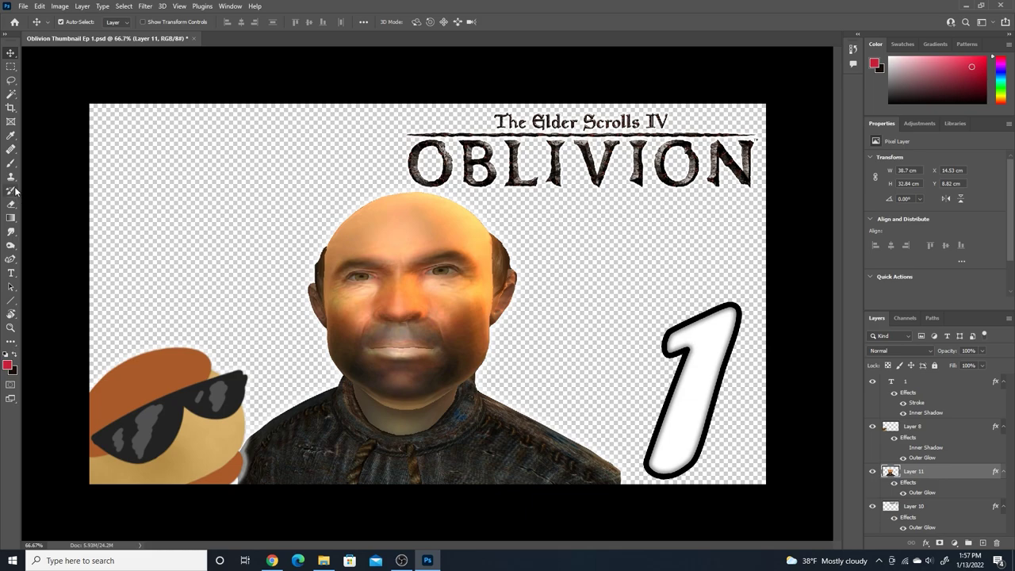
Step: Change the episode number text from 1 to 77
click(11, 277)
click(704, 339)
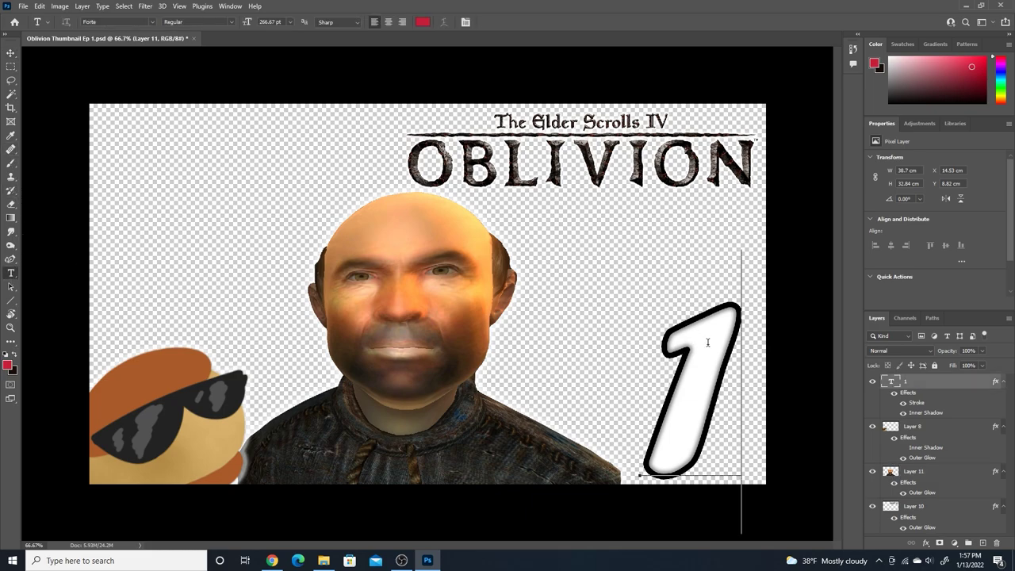
key(BackSpace)
text(77)
Step: Reposition the 77 text and the bald face layer on the canvas
drag(732, 336, 738, 341)
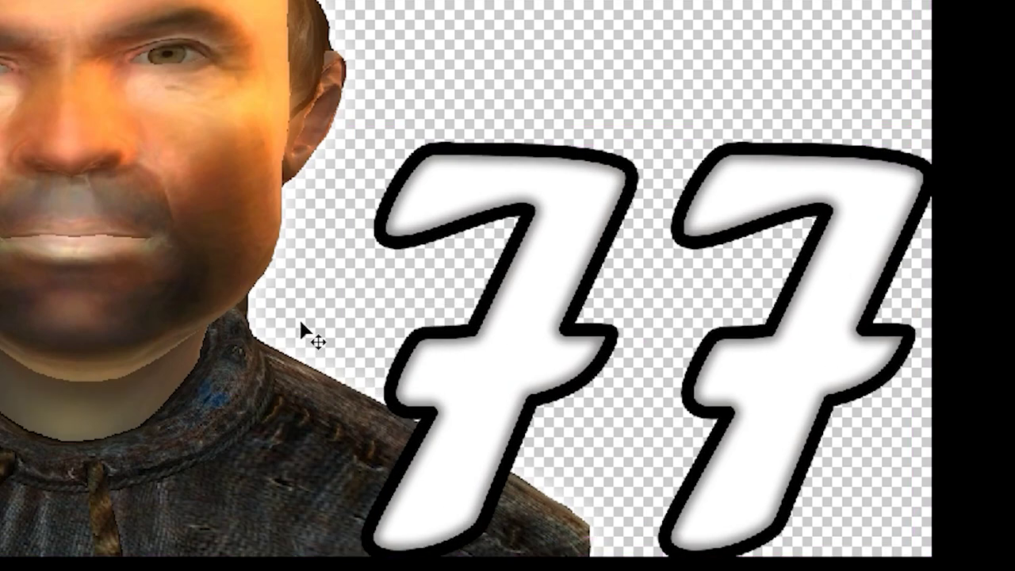
drag(537, 317, 521, 297)
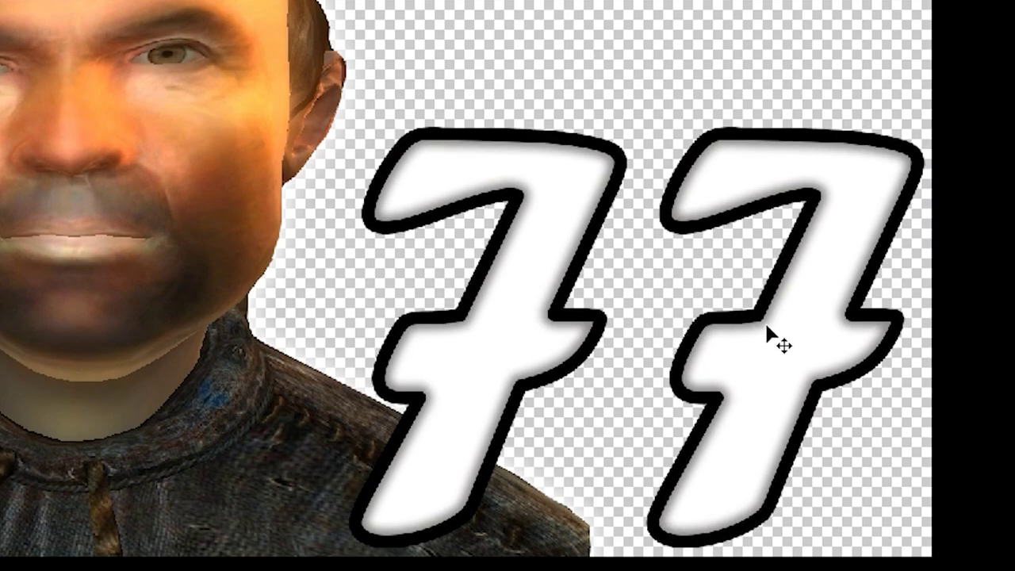
drag(98, 156, 137, 125)
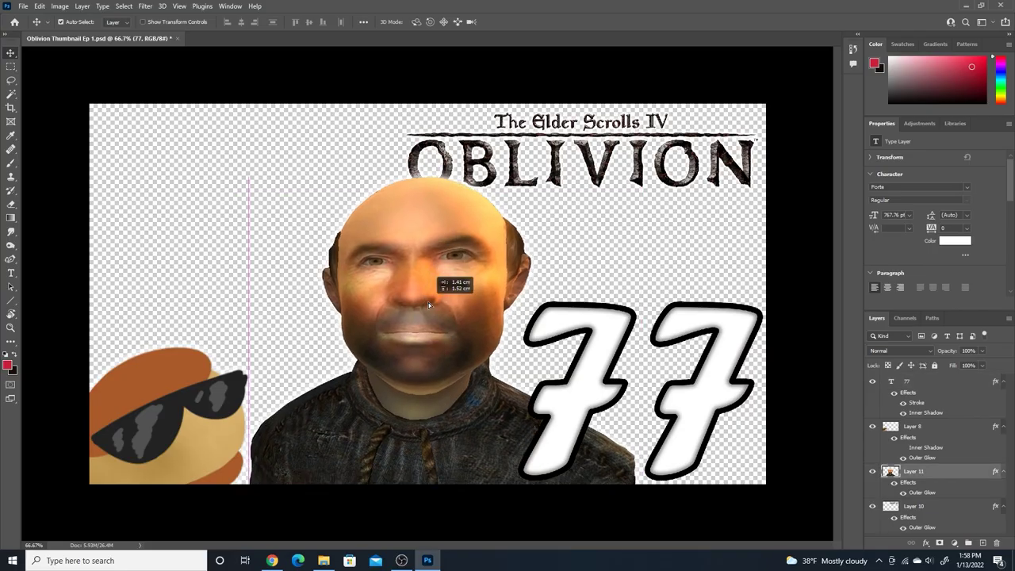
drag(428, 302, 396, 267)
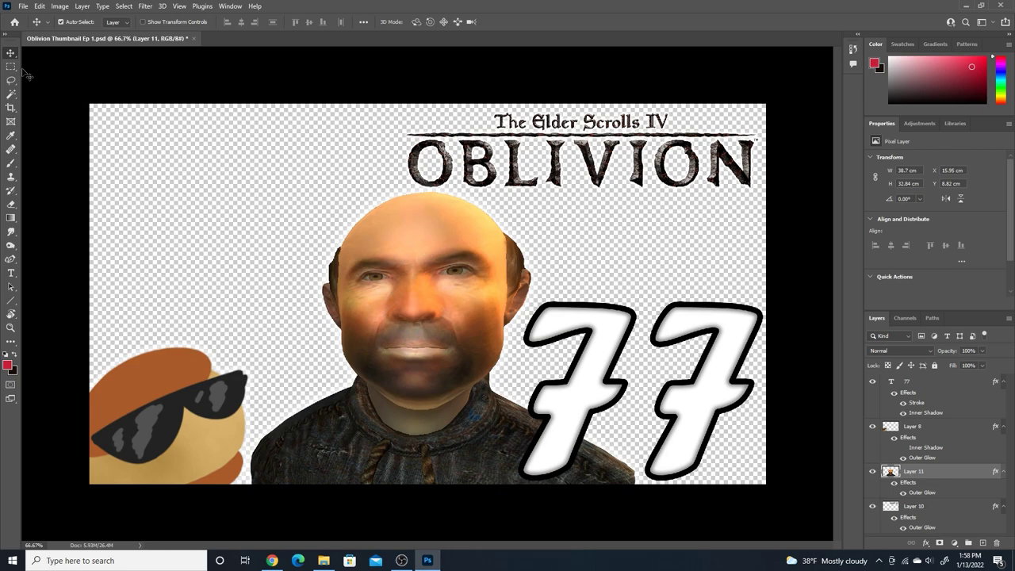
Step: Save the document as Oblivion Thumbnail Template.psd, accepting maximum compatibility
click(24, 7)
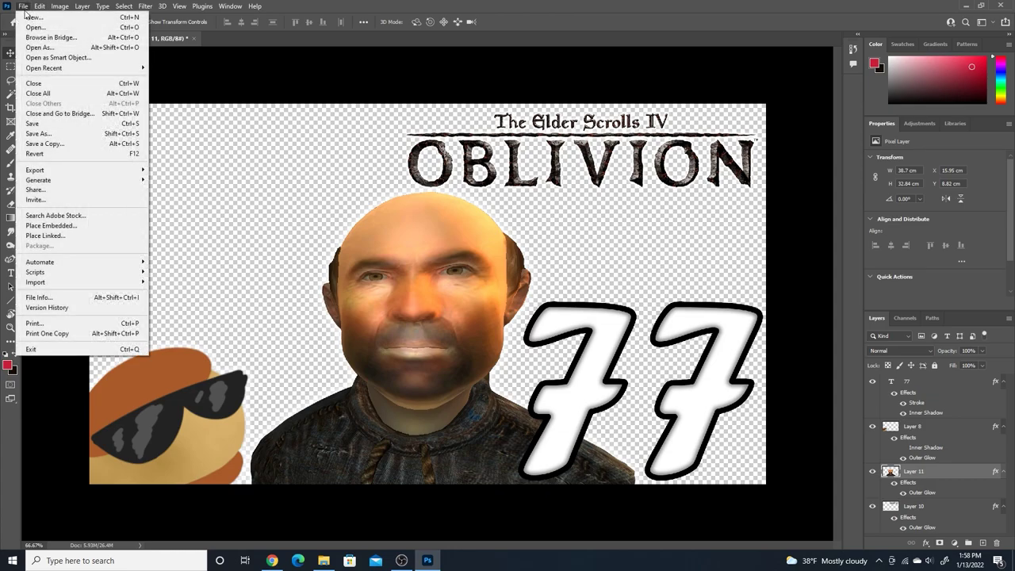
click(52, 133)
key(Right)
key(BackSpace)
key(BackSpace)
key(BackSpace)
key(BackSpace)
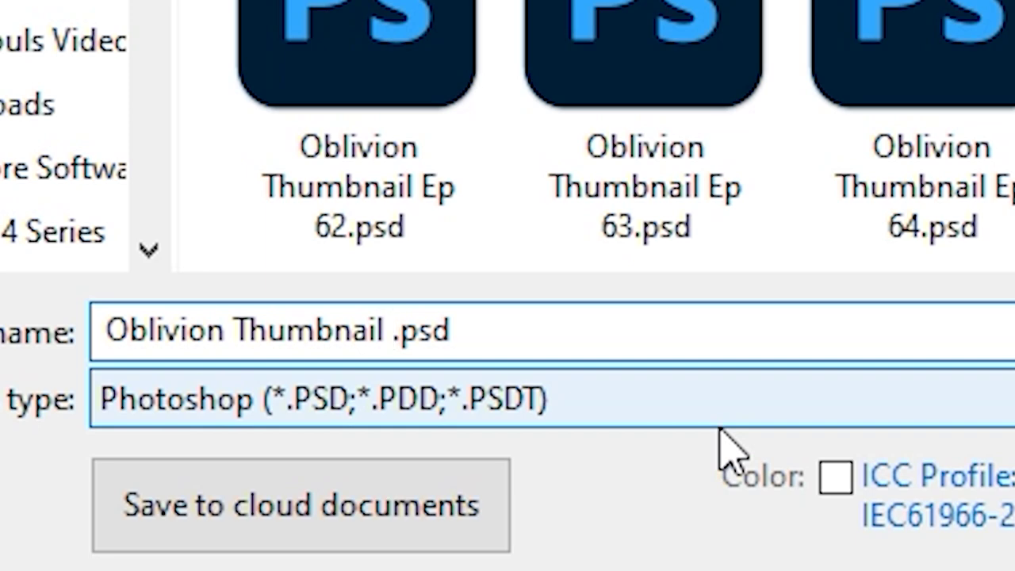
text(Tem)
text(plate)
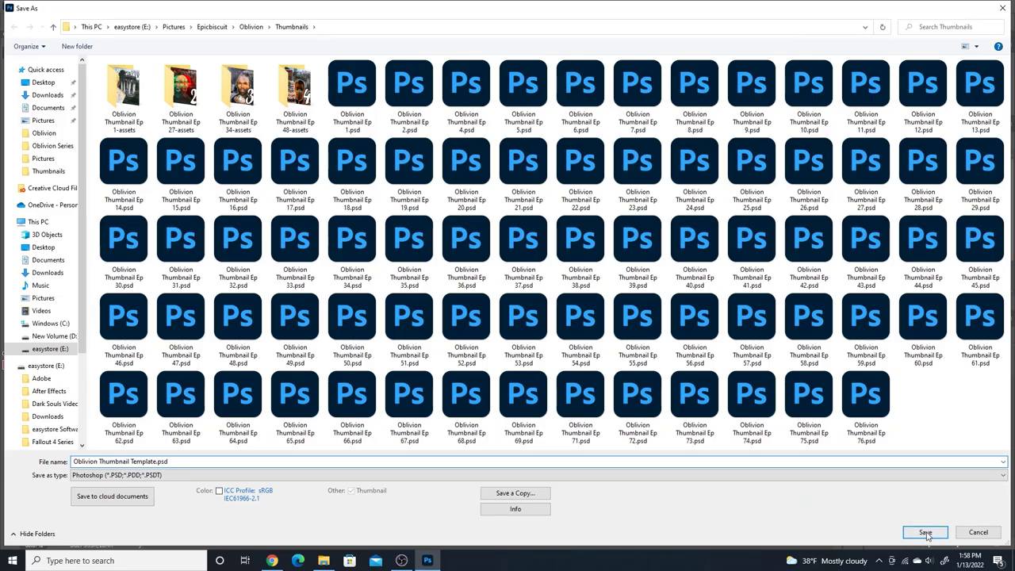
click(925, 533)
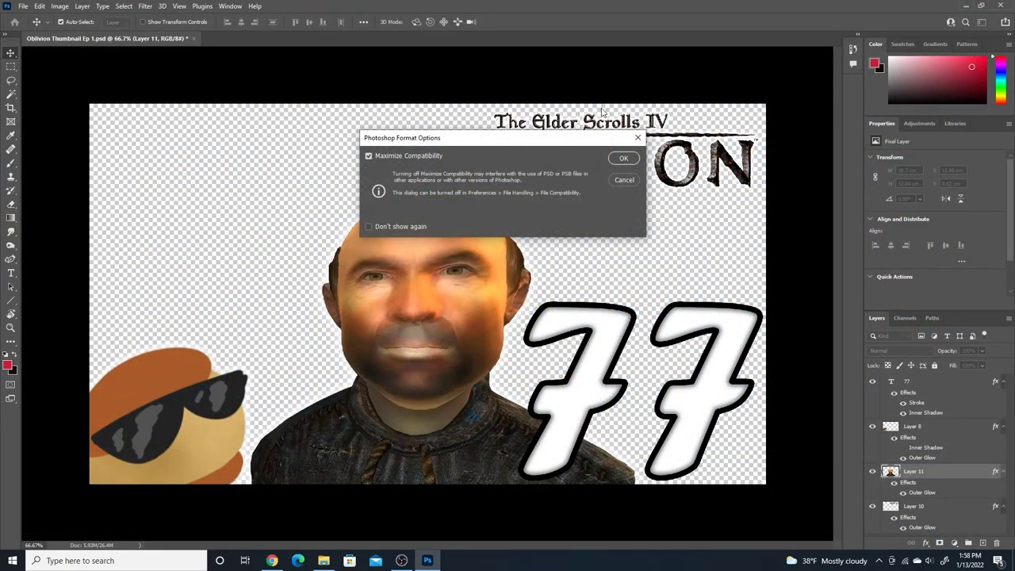
click(623, 158)
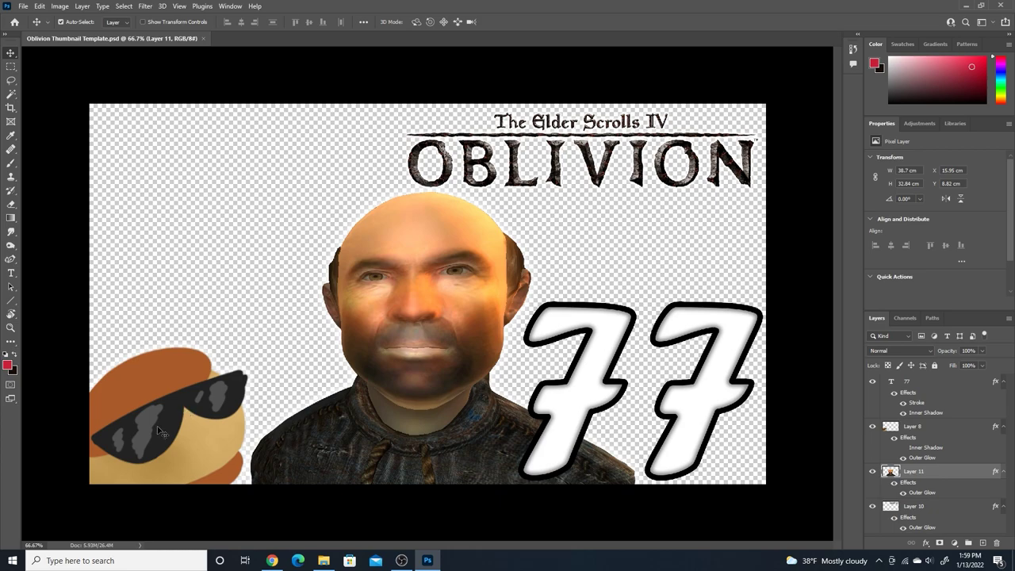
Step: Hide the burger layer and drag the OBLIVION title left and down
click(872, 425)
click(519, 160)
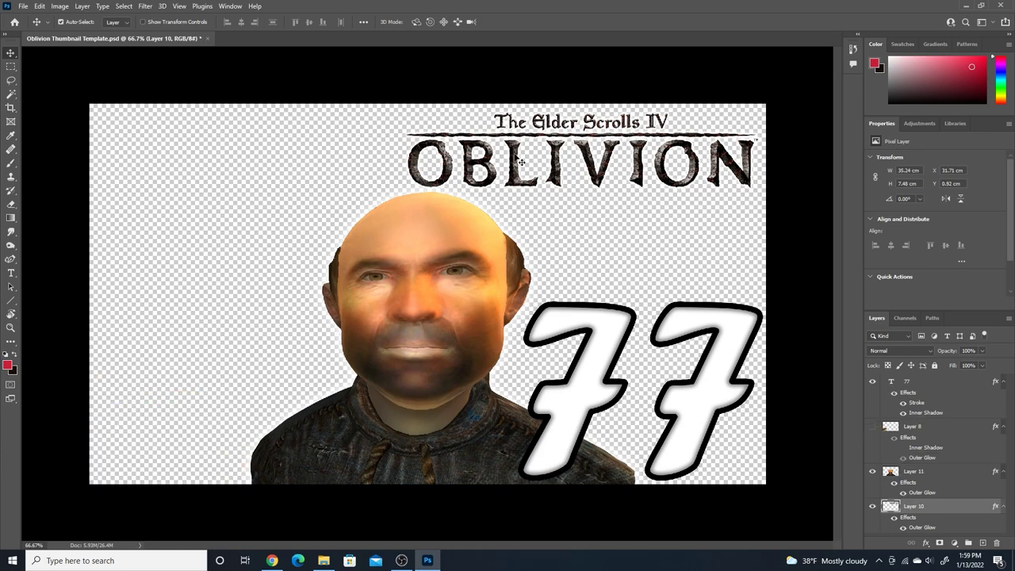
drag(519, 160, 212, 209)
Step: Rotate, nudge and enlarge the OBLIVION title with Free Transform, then hide the 77 layer
key(ctrl+t)
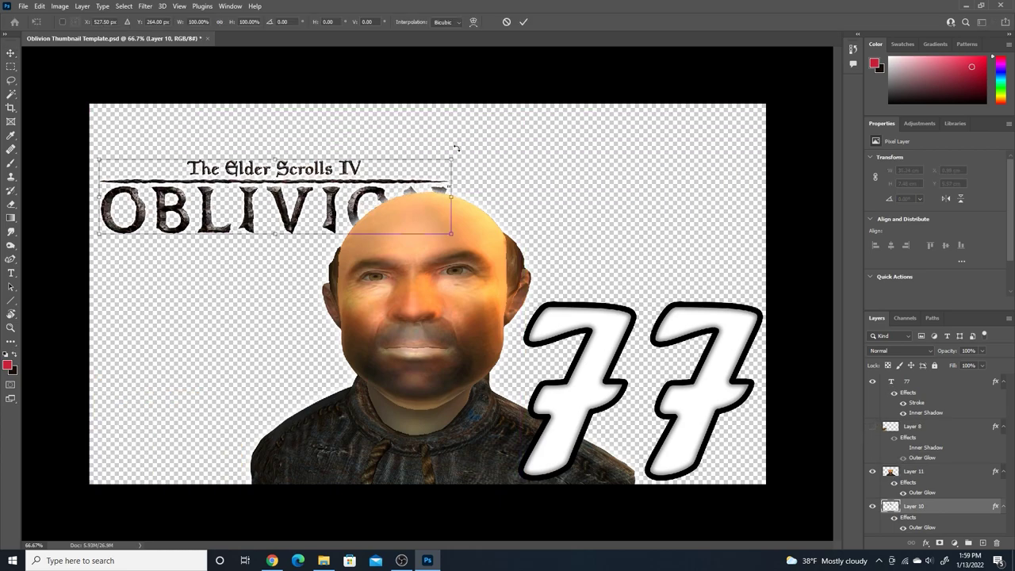
drag(455, 148, 425, 86)
drag(313, 155, 295, 150)
drag(438, 167, 722, 239)
key(Return)
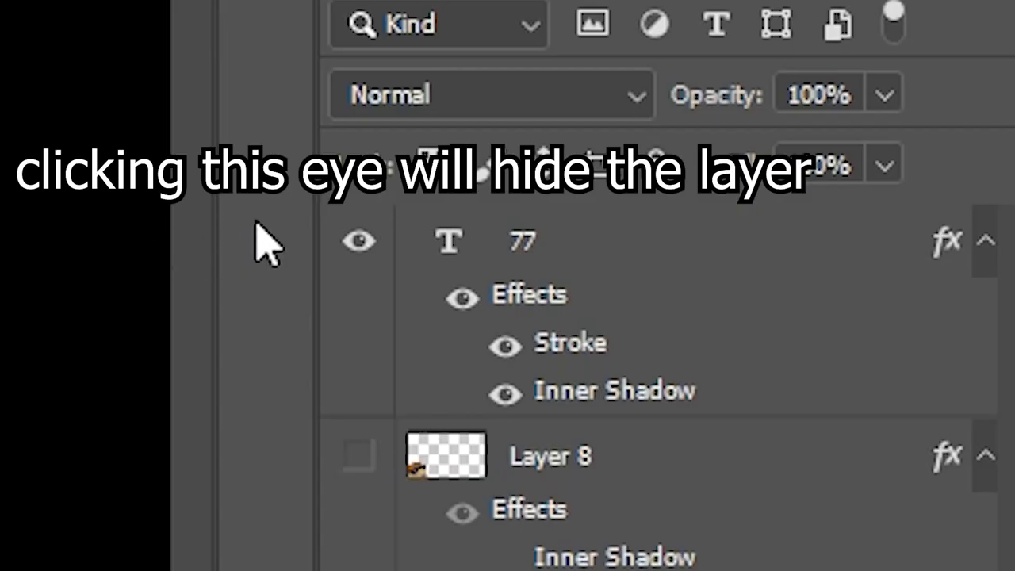
click(359, 242)
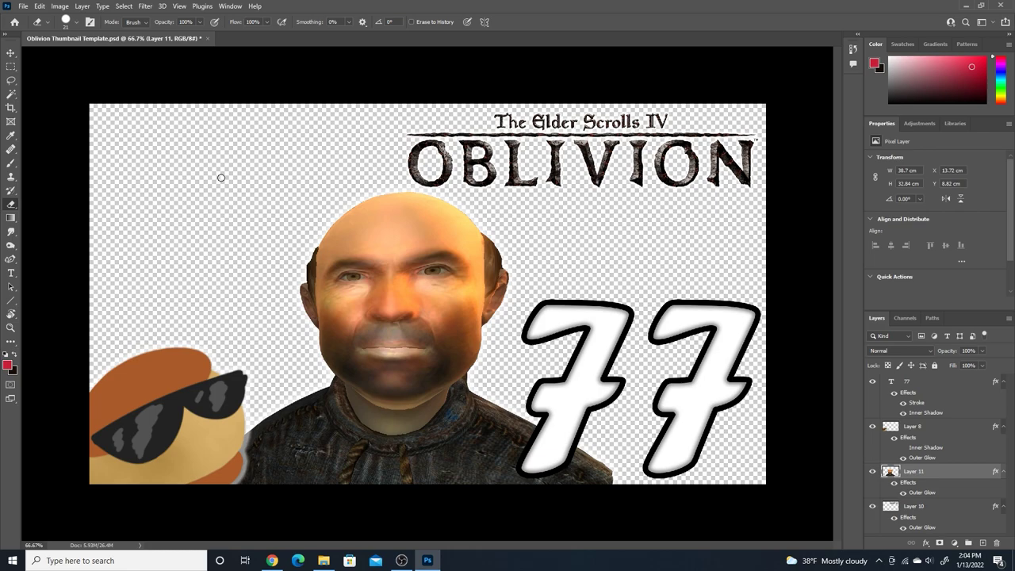
Step: Erase three strokes across the bald face and delete the second 7 from the number
drag(322, 236, 465, 208)
drag(391, 195, 432, 484)
drag(341, 397, 475, 219)
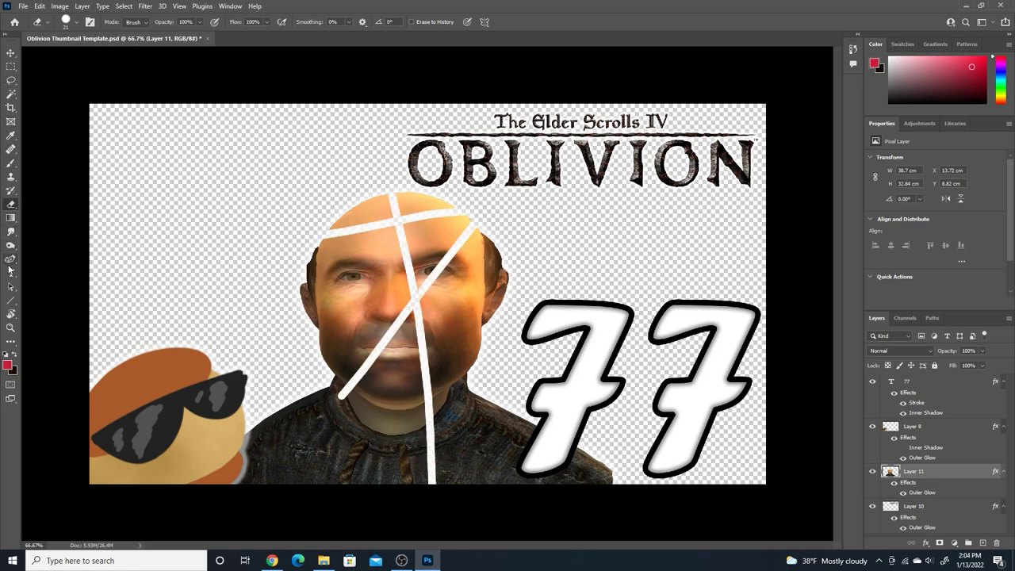
click(10, 272)
click(683, 362)
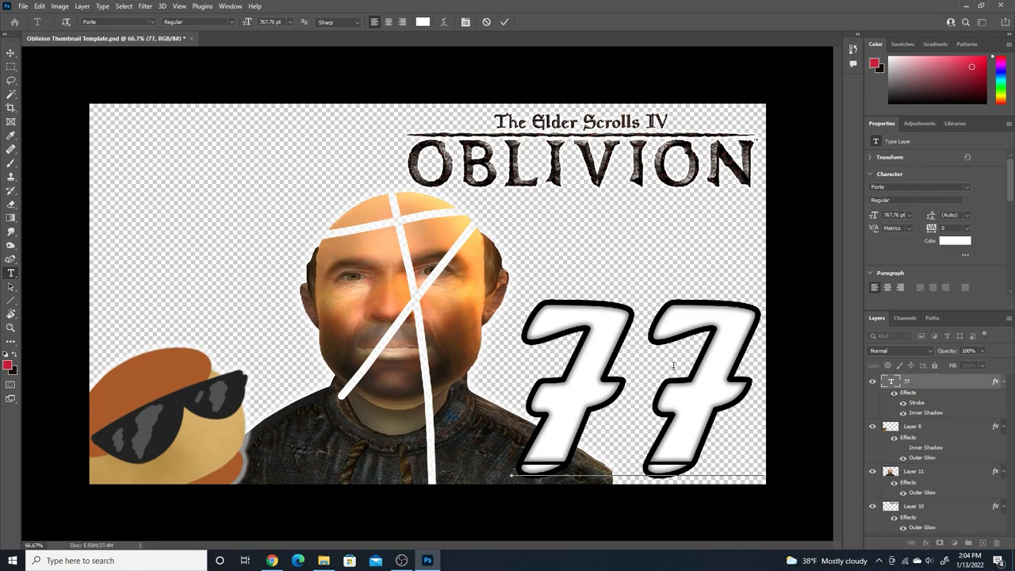
key(BackSpace)
click(10, 53)
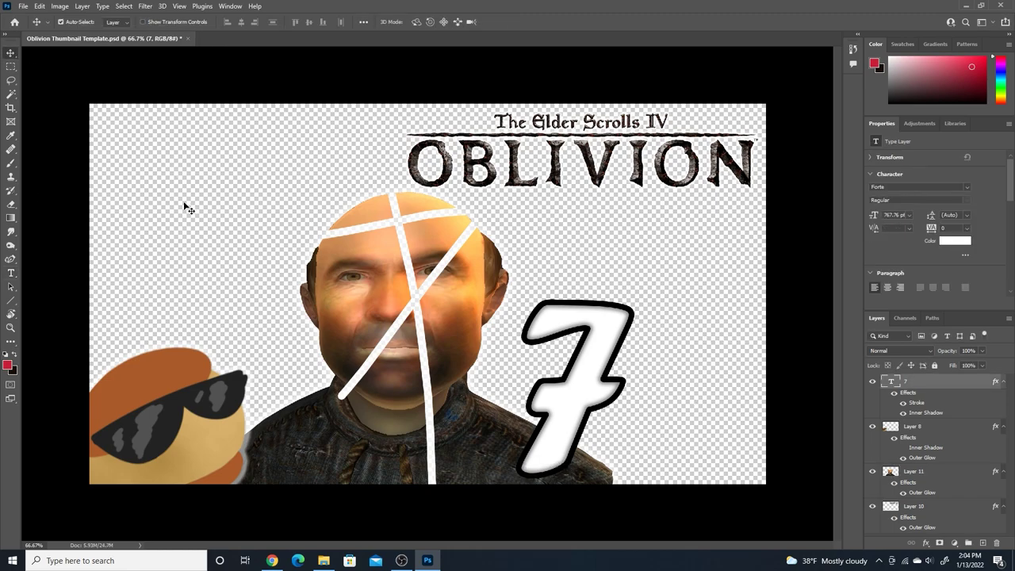
Step: Undo and redo through the history until the eraser strokes are gone and 77 is back
key(ctrl+z)
key(ctrl+z)
key(ctrl+z)
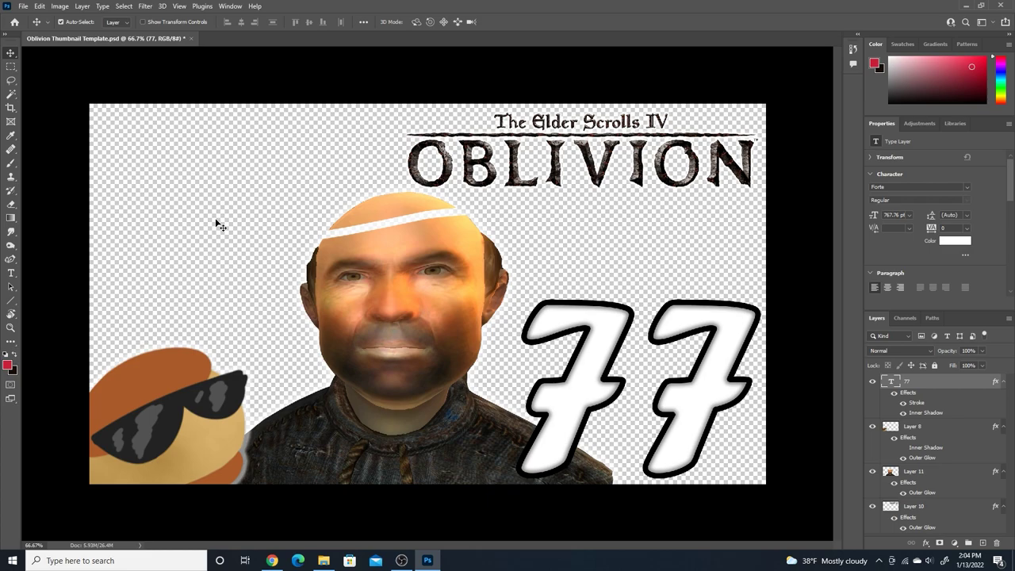
key(ctrl+shift+z)
key(ctrl+shift+z)
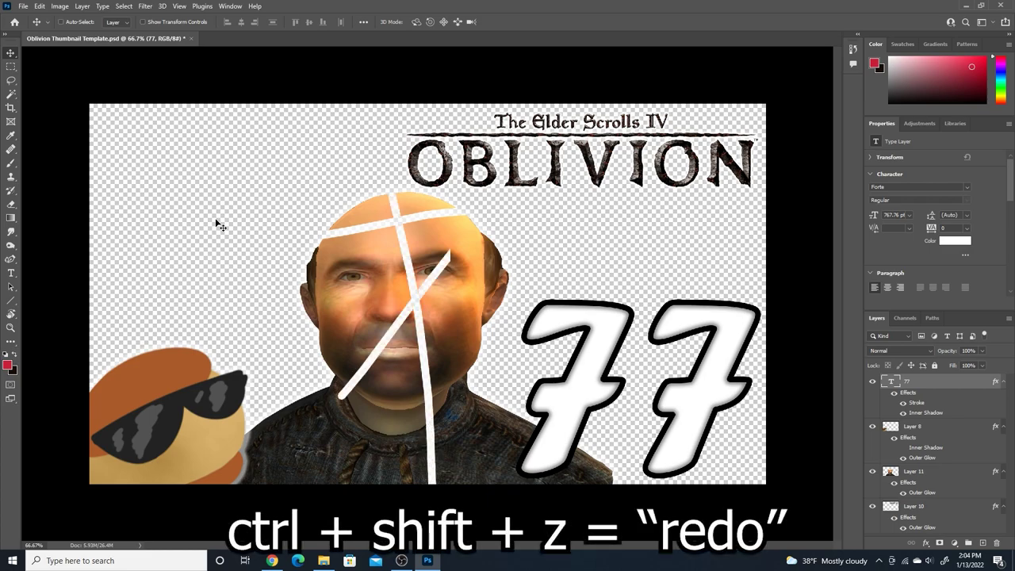
key(ctrl+shift+z)
key(ctrl+shift+z)
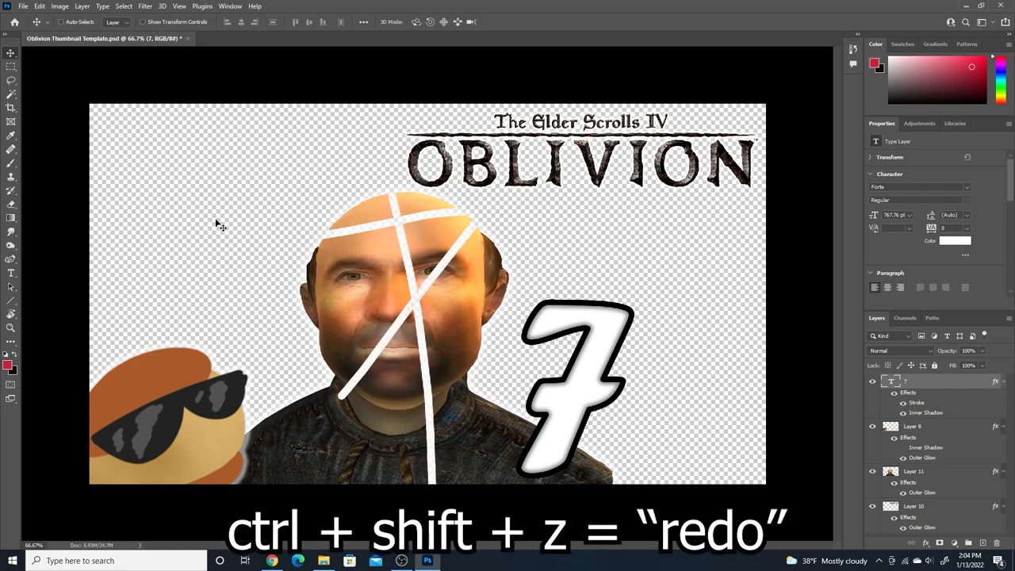
key(ctrl+z)
key(ctrl+z)
key(ctrl+z)
key(ctrl+z)
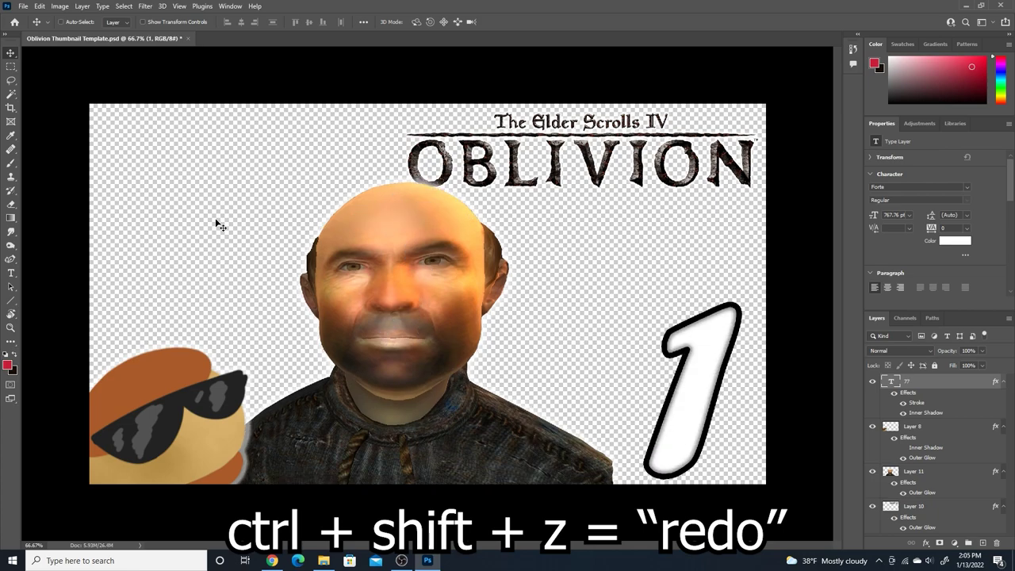
key(ctrl+shift+z)
key(ctrl+shift+z)
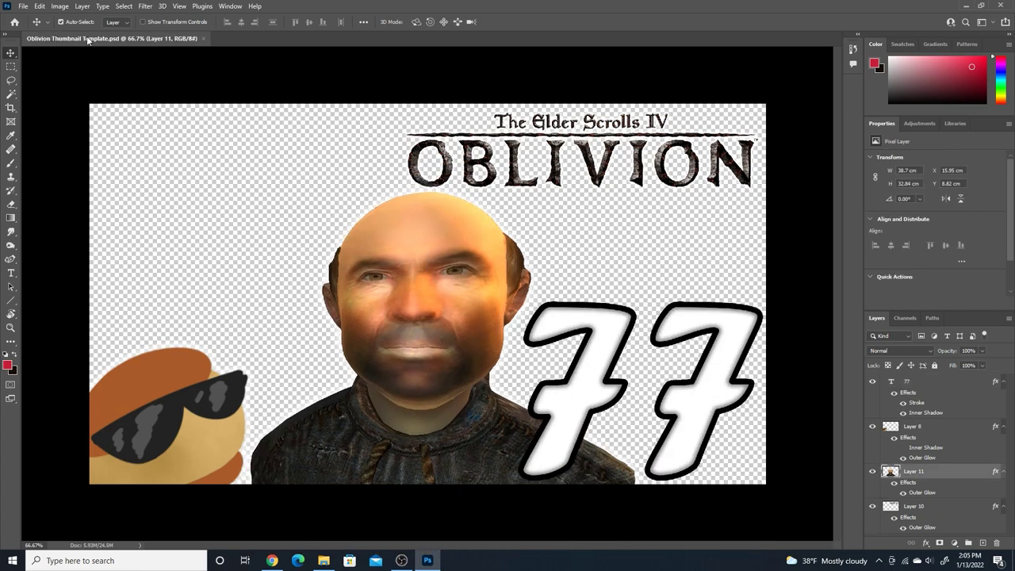
Step: In Save As, replace 'Template' in the file name with 'Ep. 77'
click(26, 8)
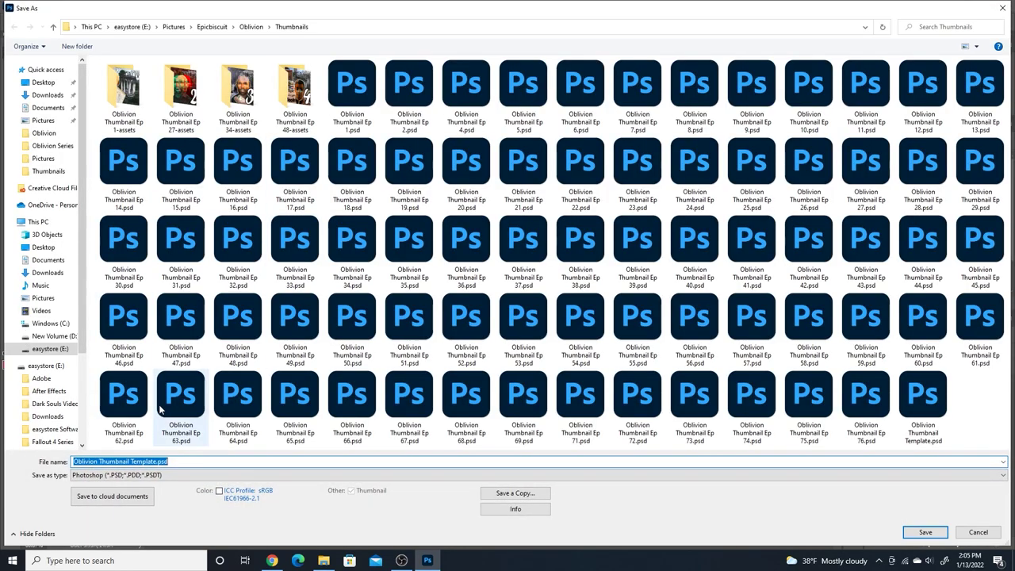
click(166, 460)
key(BackSpace)
key(BackSpace)
key(BackSpace)
key(BackSpace)
key(BackSpace)
key(BackSpace)
key(BackSpace)
key(BackSpace)
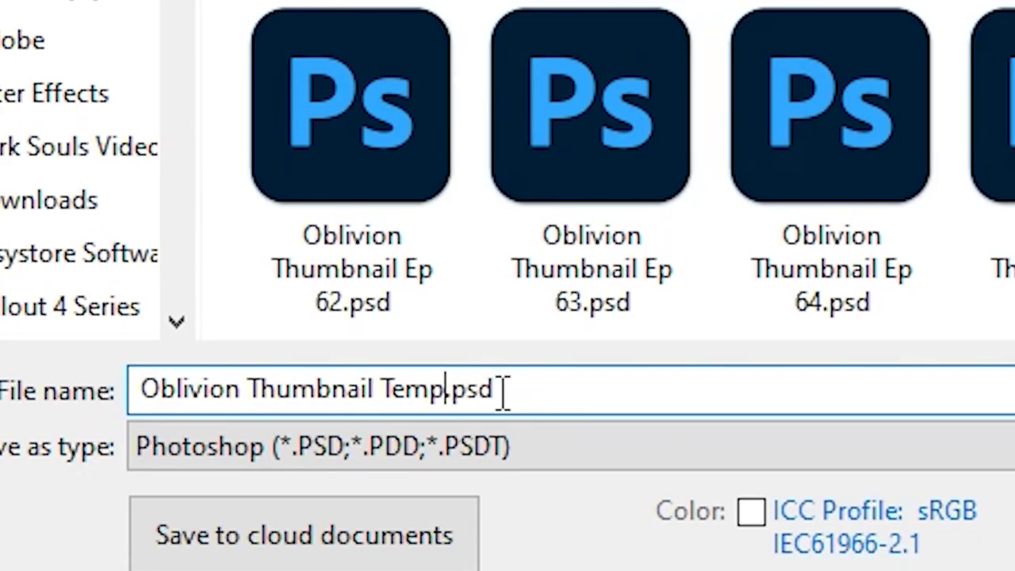
text(Ep)
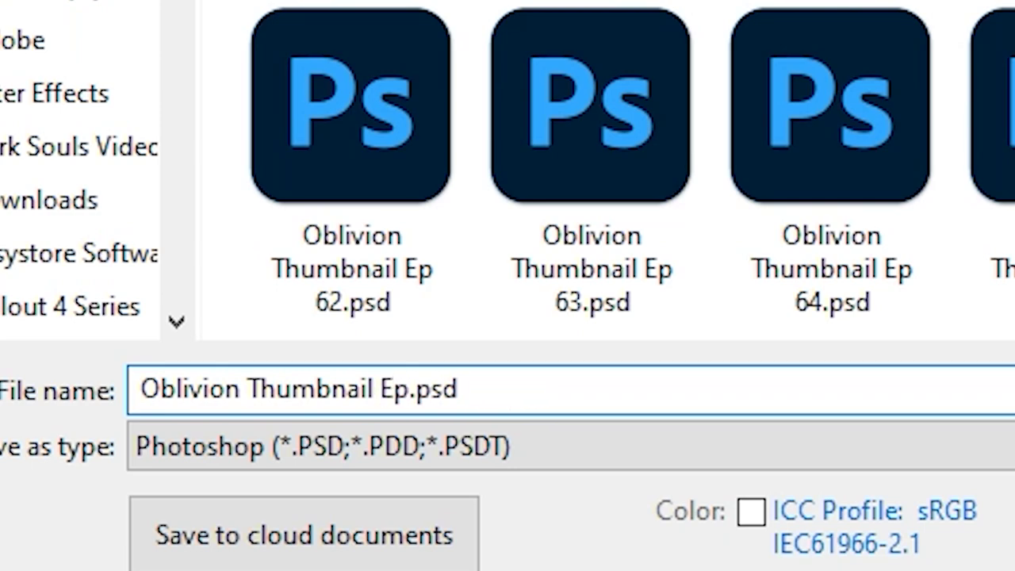
text(. 77)
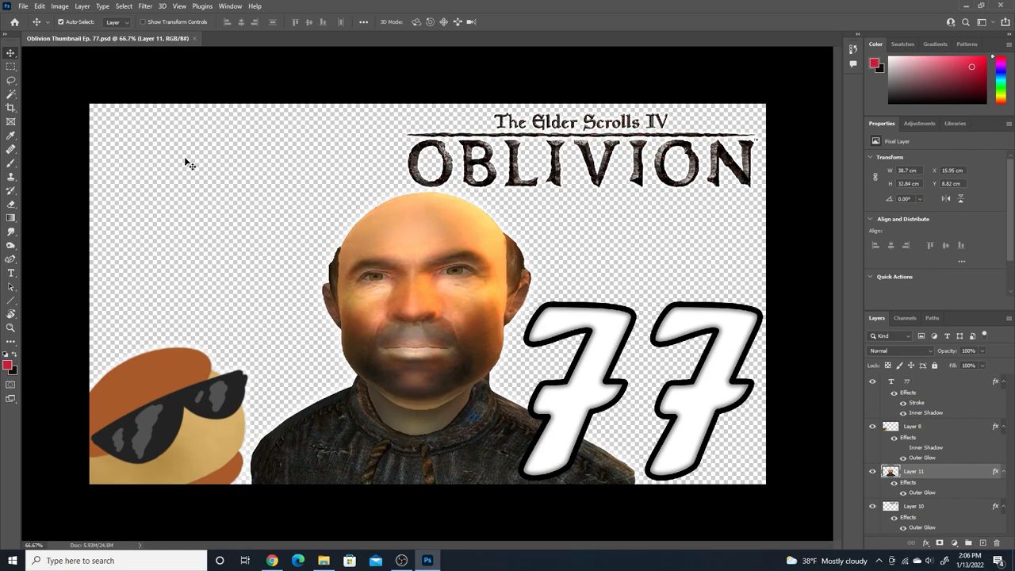
Step: Move the bald character's head left, then delete the bald character layer
click(272, 561)
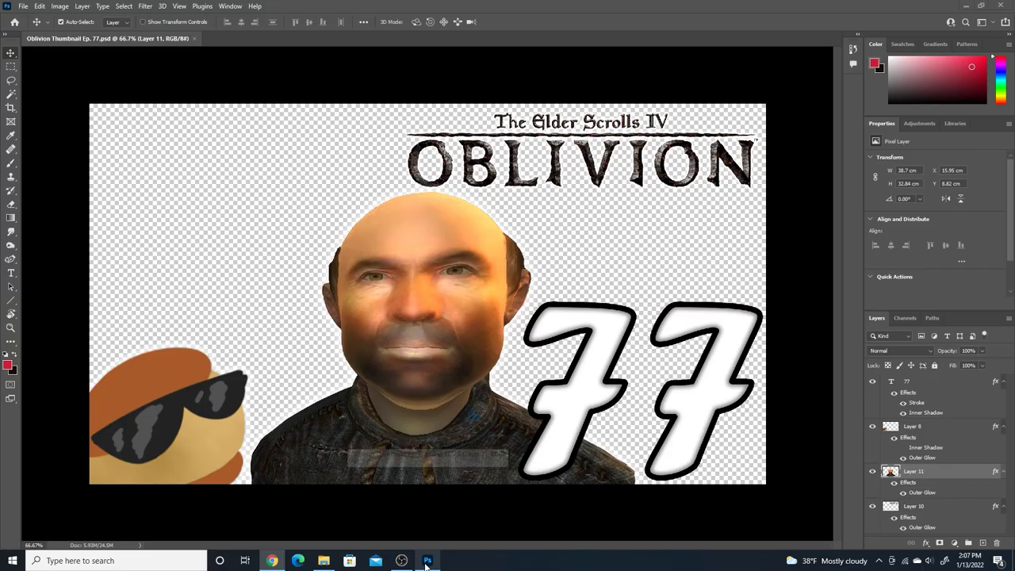
drag(444, 312, 400, 298)
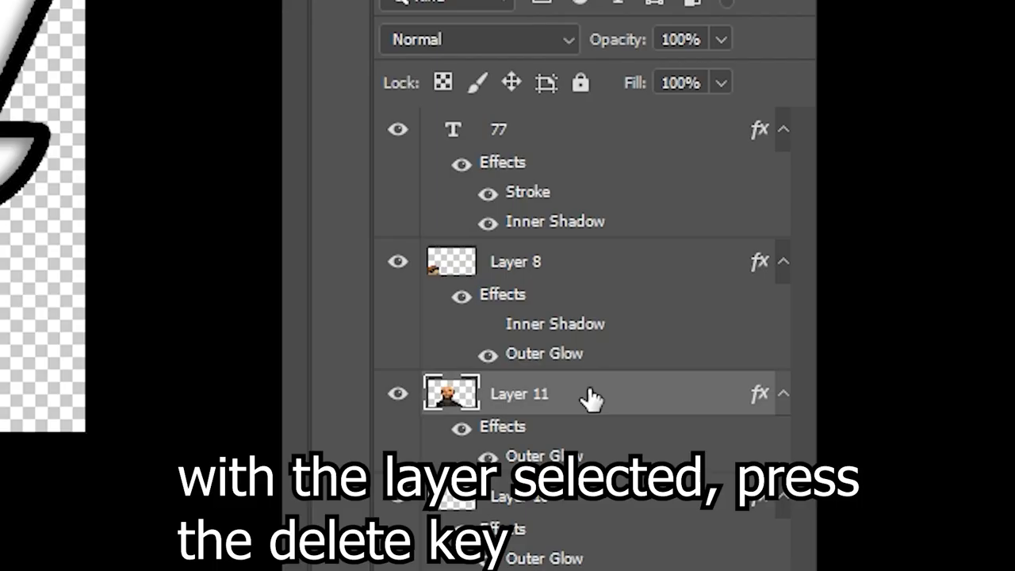
key(Delete)
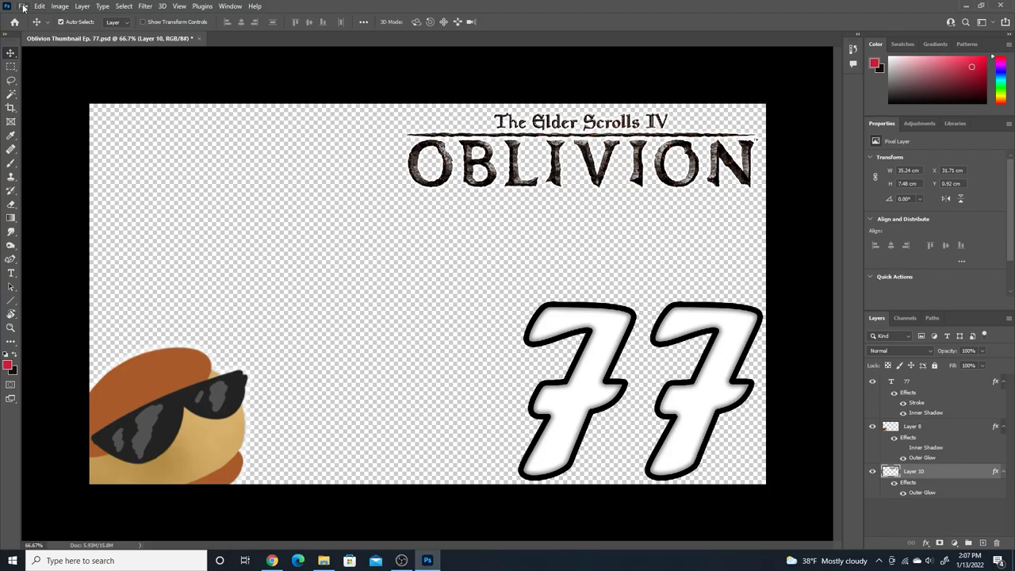
click(23, 7)
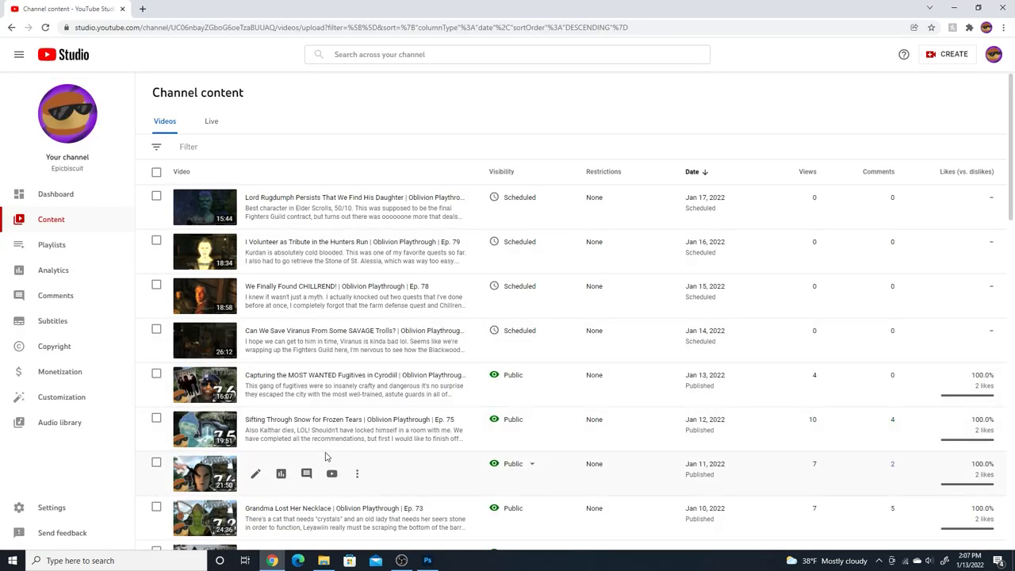
click(427, 561)
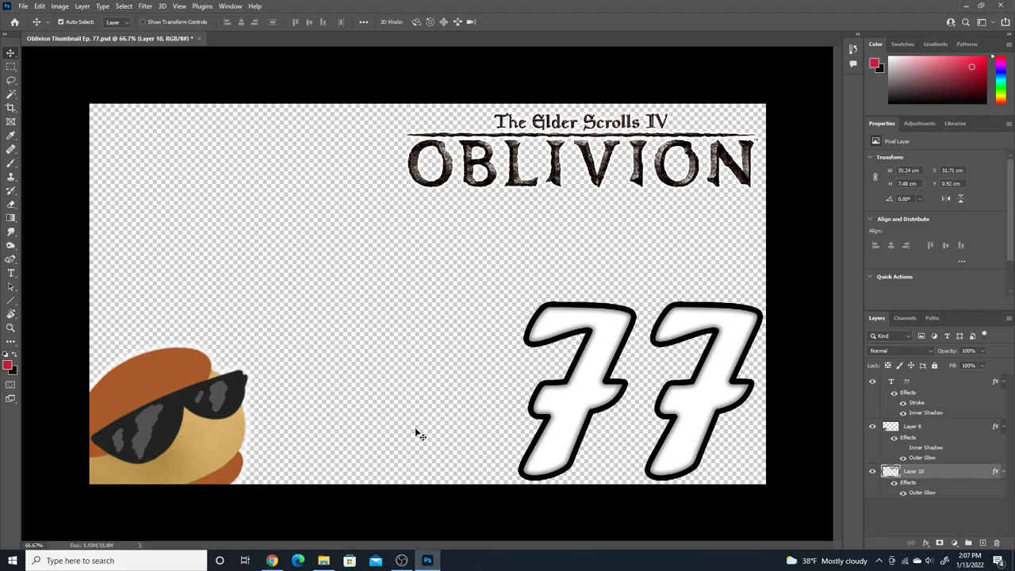
Step: In a new Chrome tab, search Google Images for 'viranus oblivion' and preview the first result
mouse_move(272, 561)
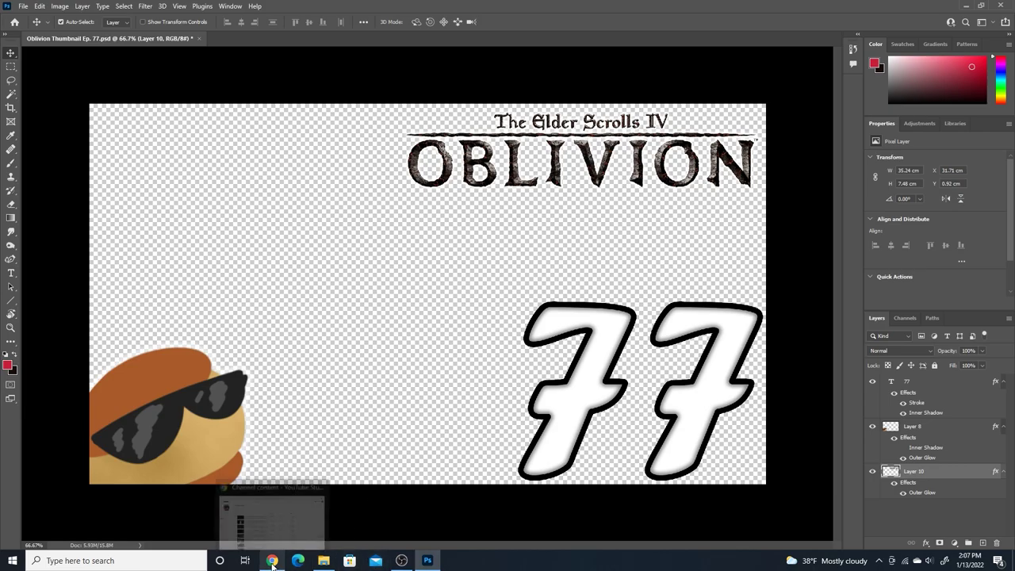
click(272, 507)
click(144, 9)
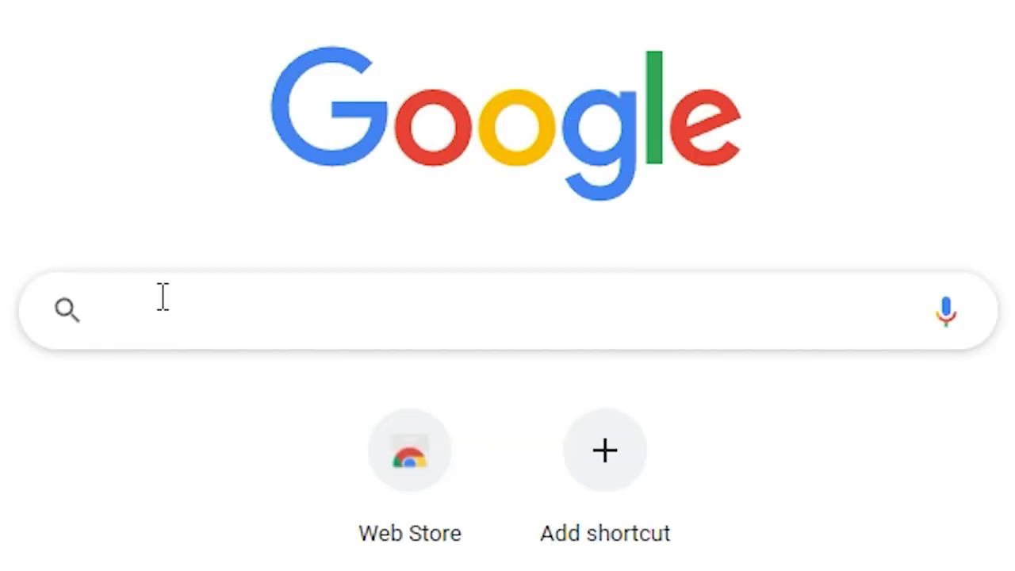
click(163, 297)
text(viranus oblivio)
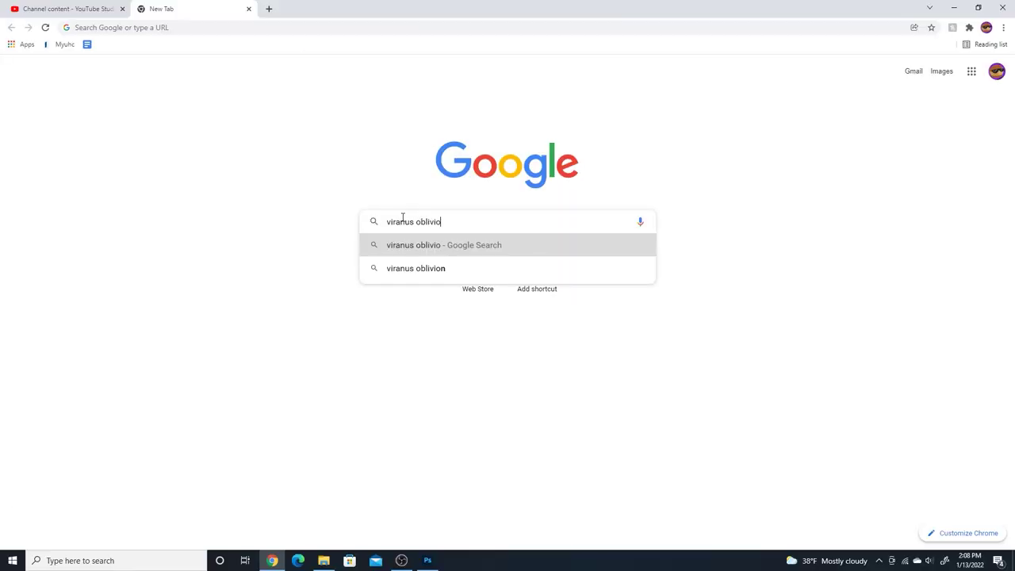
text(n)
key(Return)
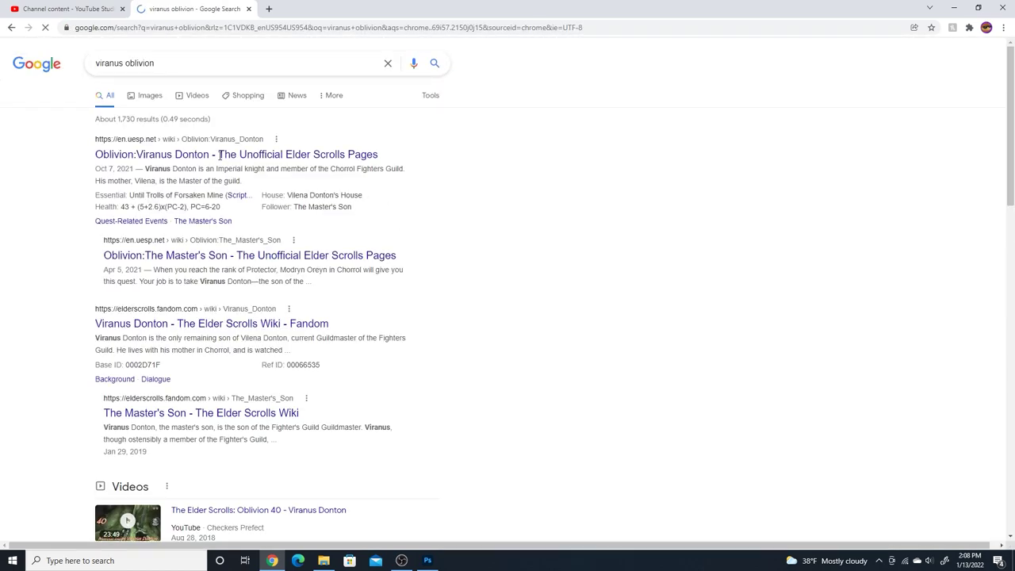
click(156, 101)
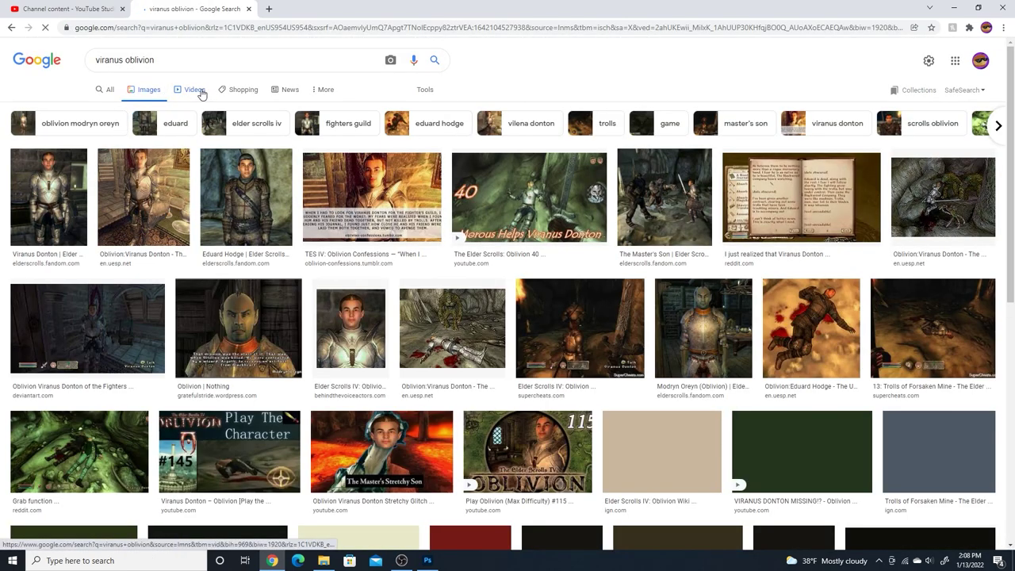
click(59, 188)
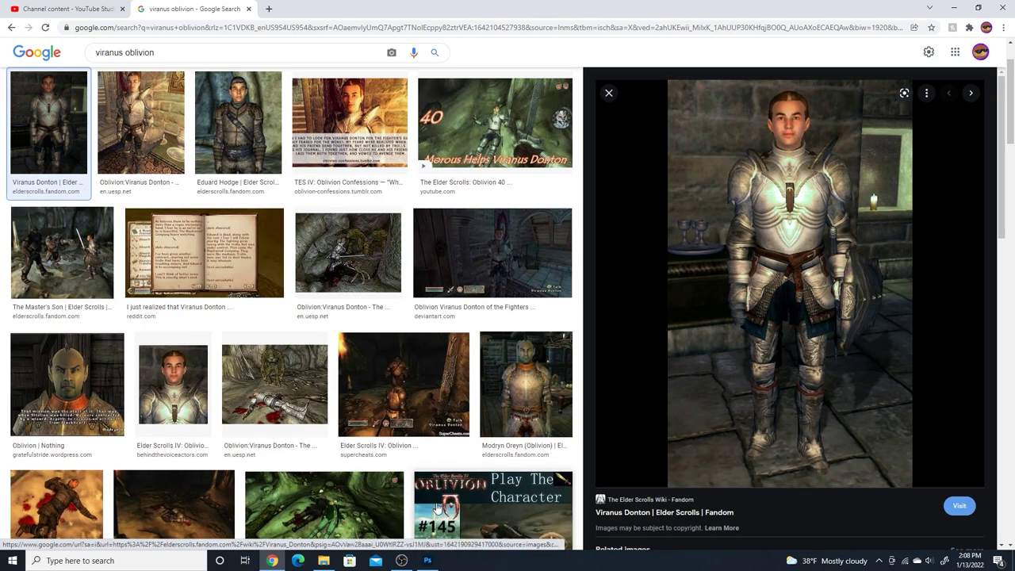
Step: Compare Viranus Donton image previews, including the Fandom image, against the thumbnail document
click(427, 559)
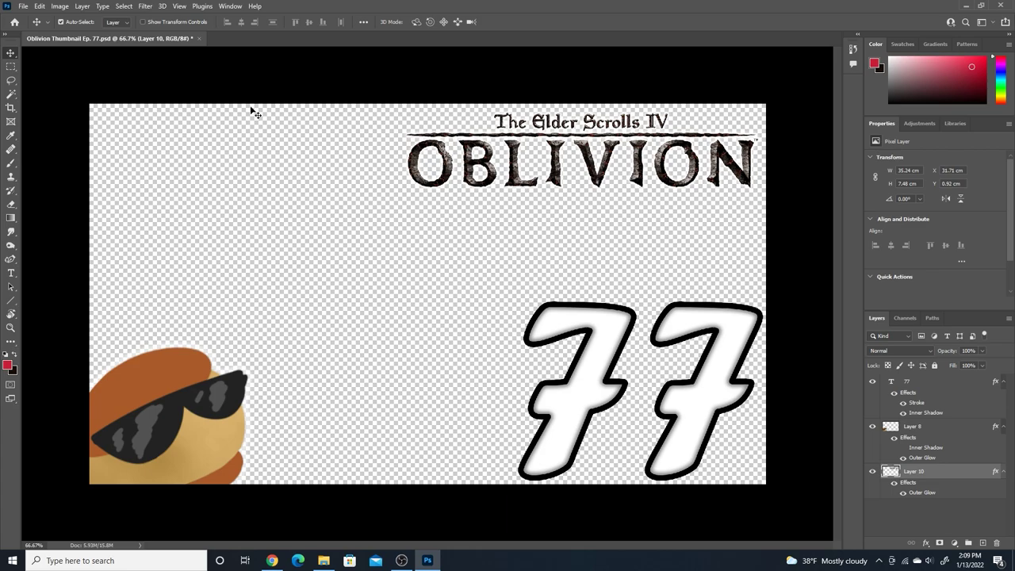
key(alt+Tab)
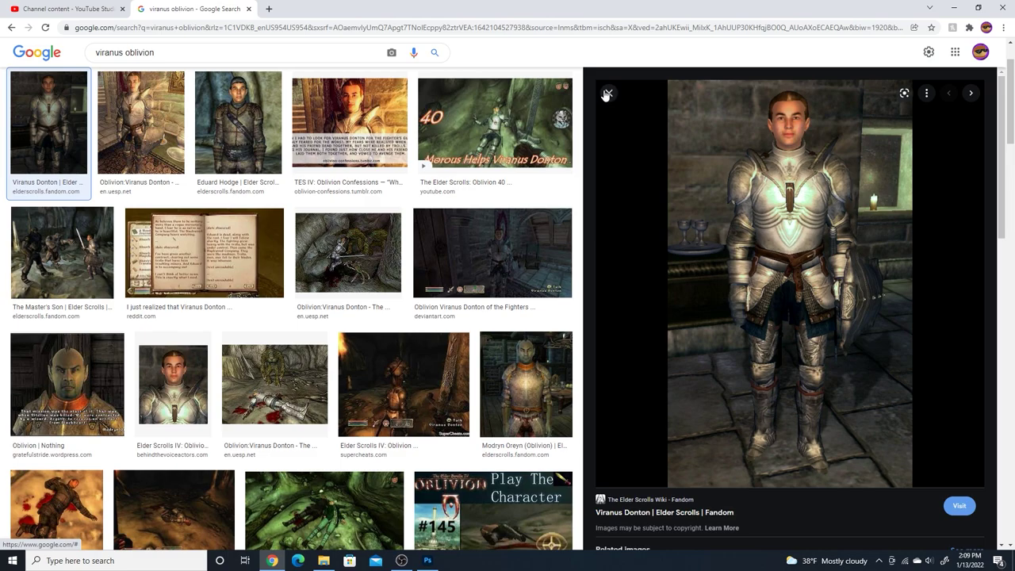
key(Right)
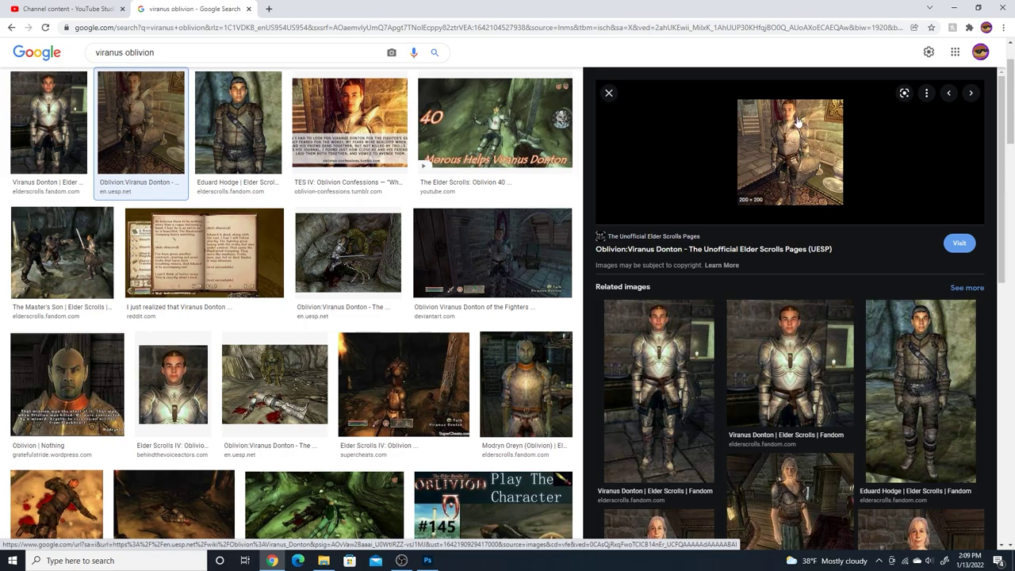
click(427, 561)
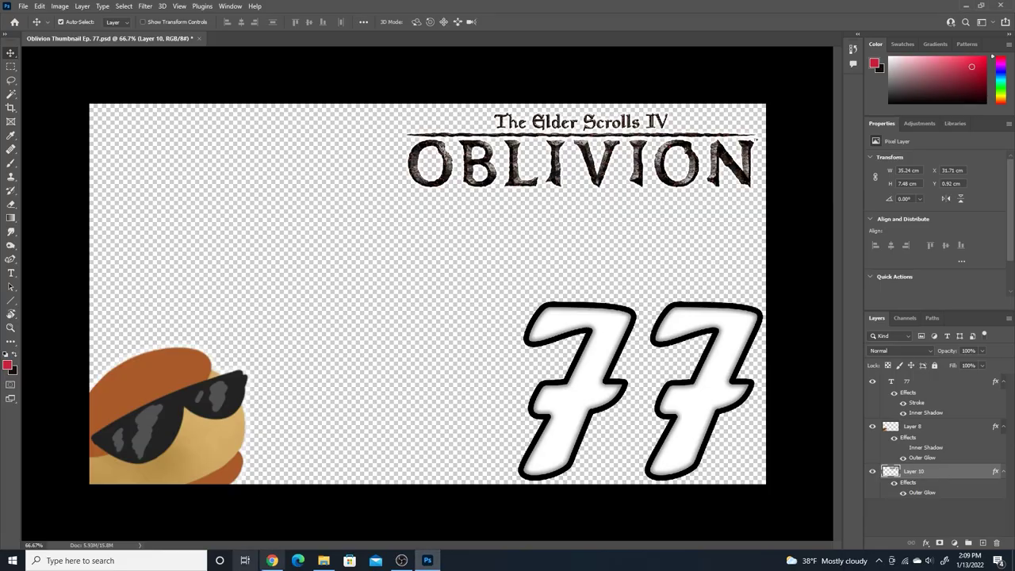
click(271, 560)
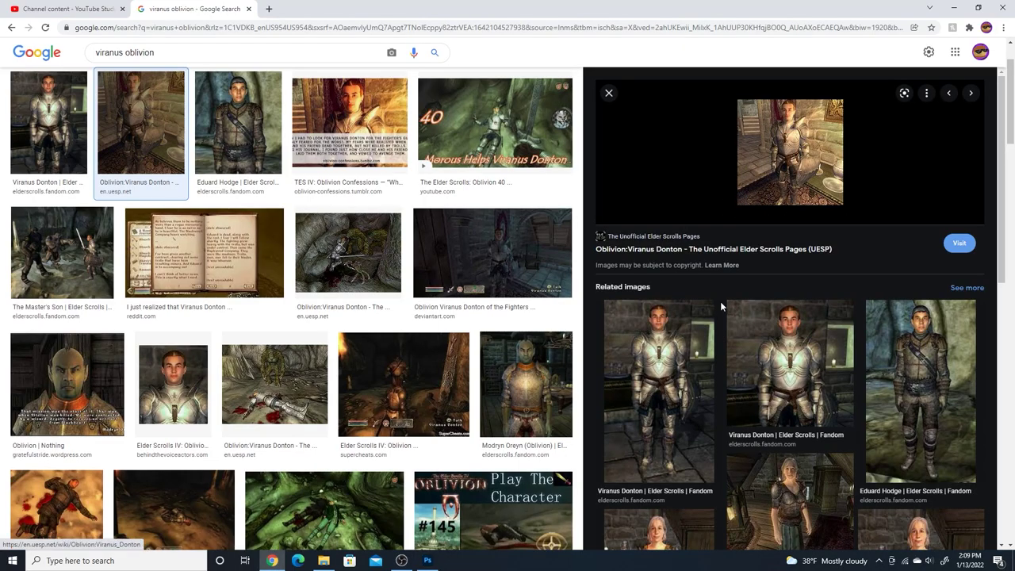
click(662, 370)
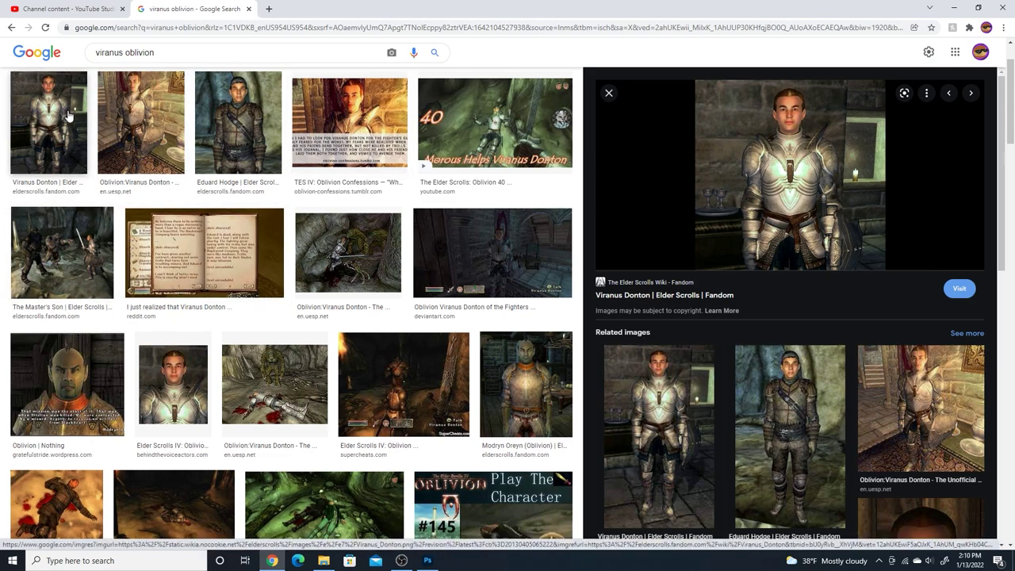
scroll(63, 111, up, 2)
click(59, 200)
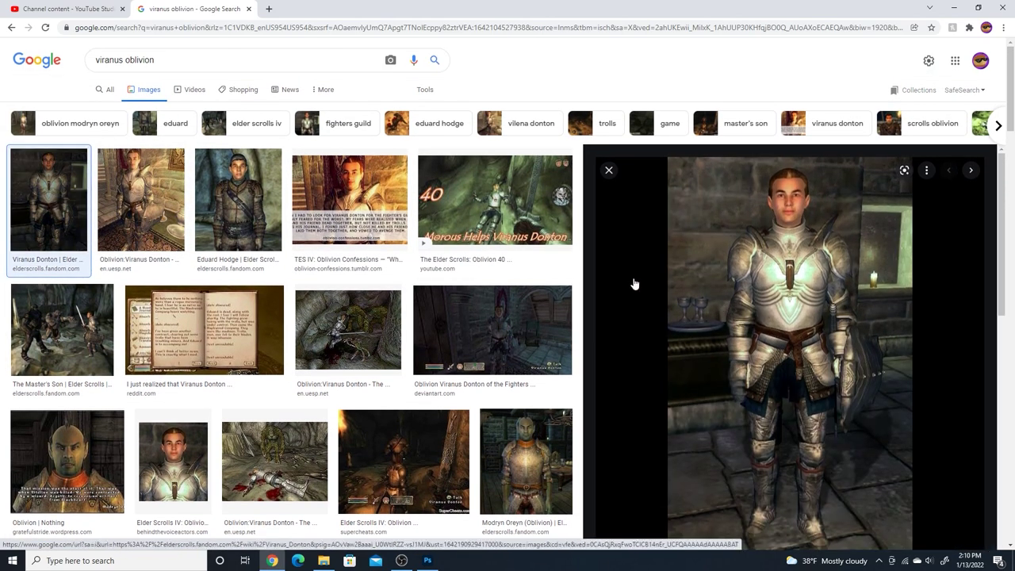
scroll(225, 438, down, 1)
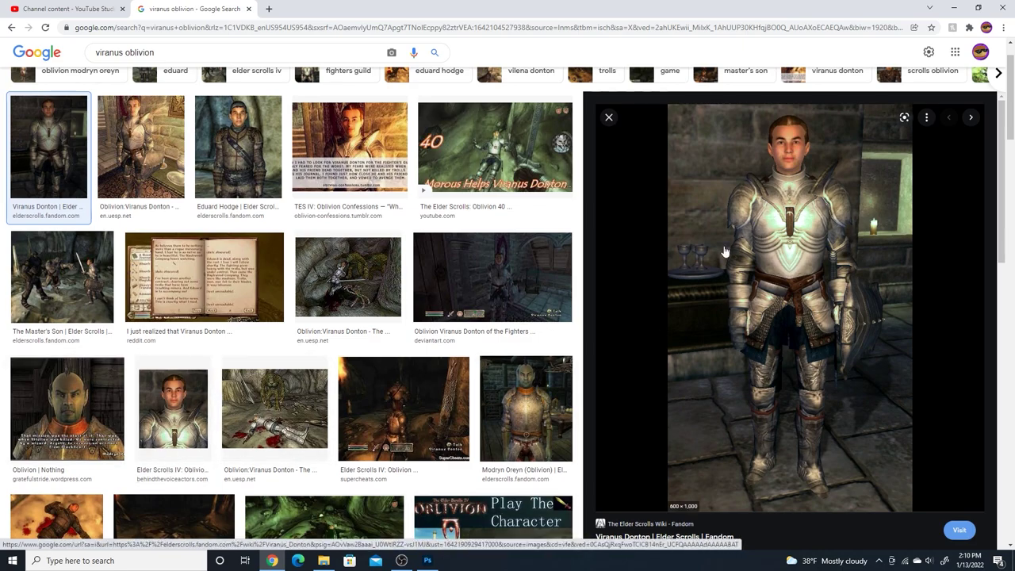
scroll(324, 326, up, 1)
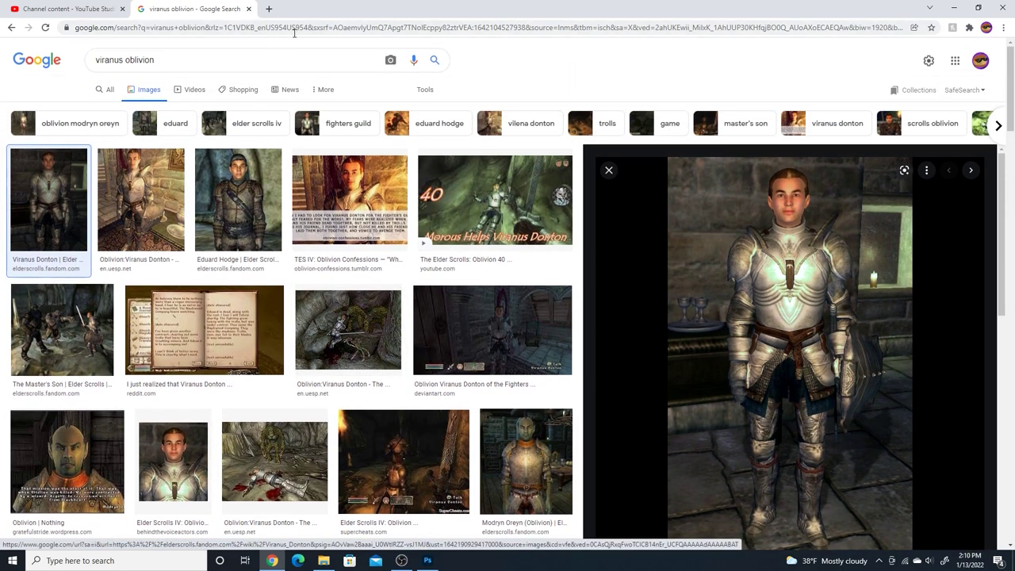
Step: Search the web for 'skyrim dragon transparent'
click(174, 60)
text(skyrim)
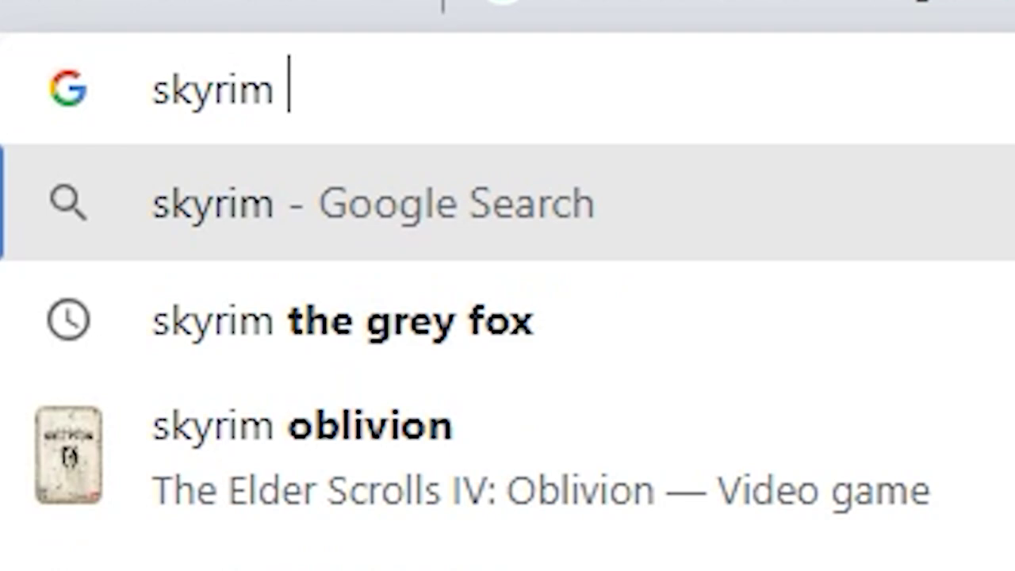
text( dragon transparent)
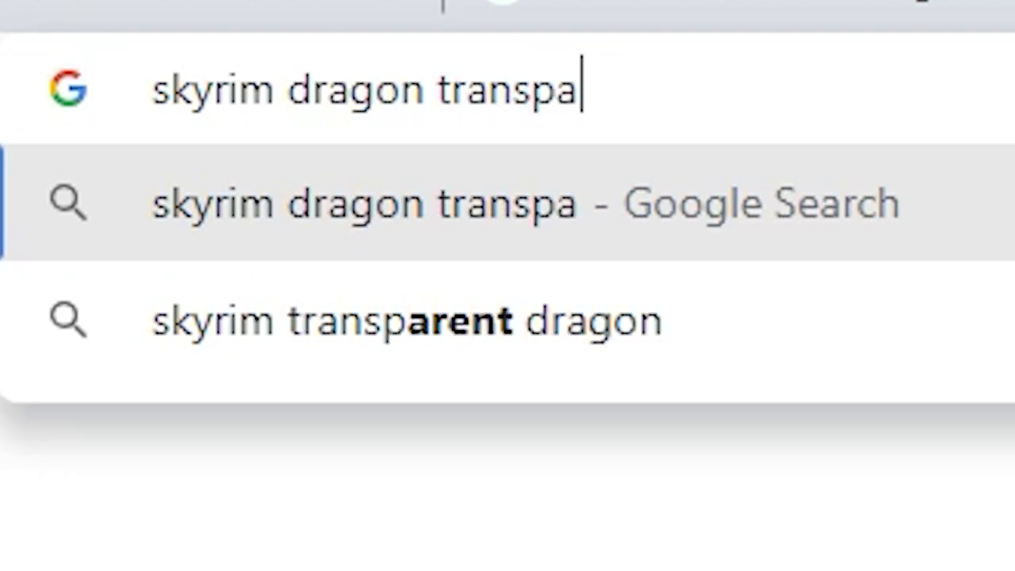
key(Return)
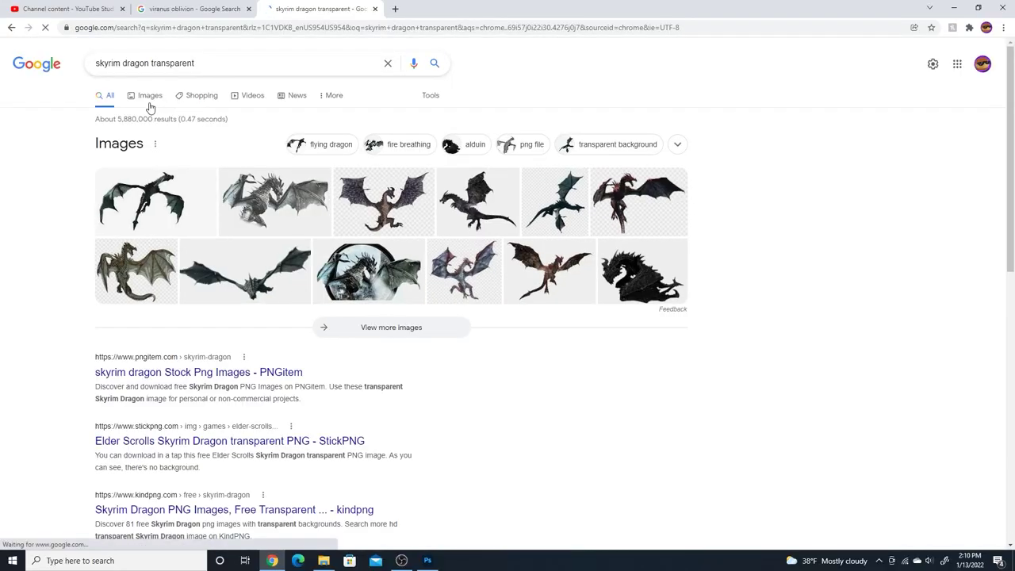
Step: In the Save As dialog, browse from the easystore drive into Pictures\Epicbiscuit\Oblivion
click(150, 108)
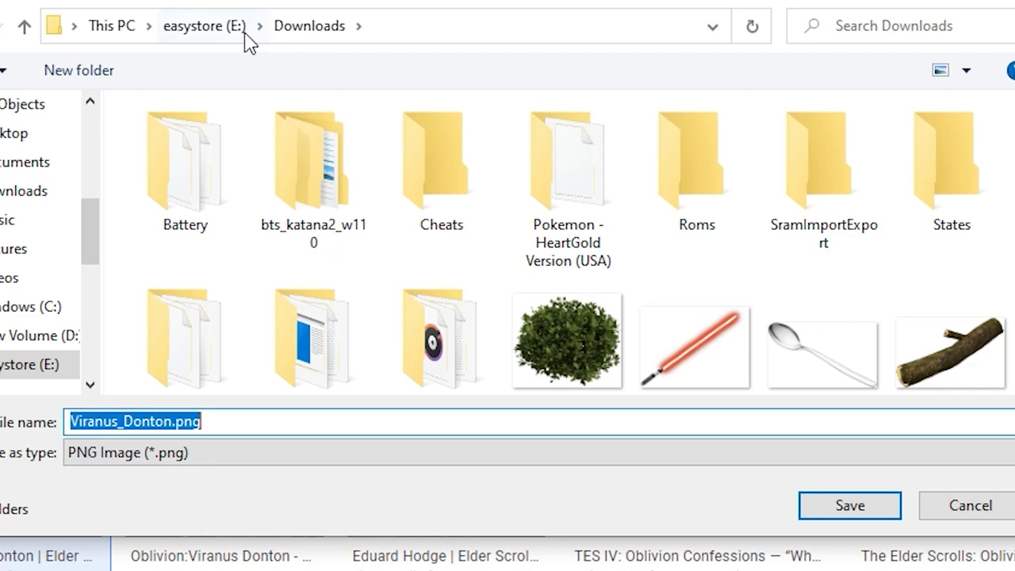
click(141, 28)
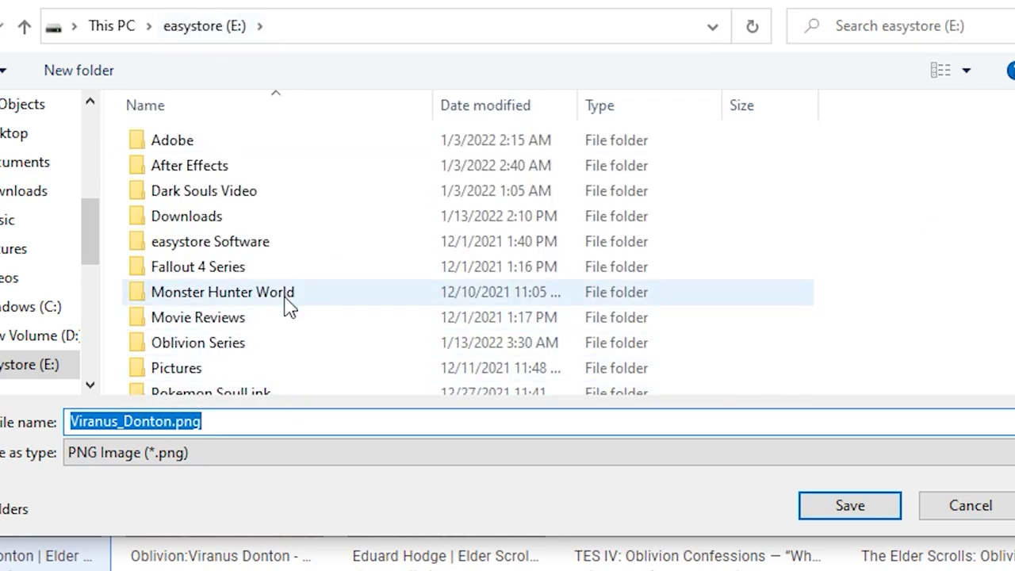
scroll(317, 289, down, 1)
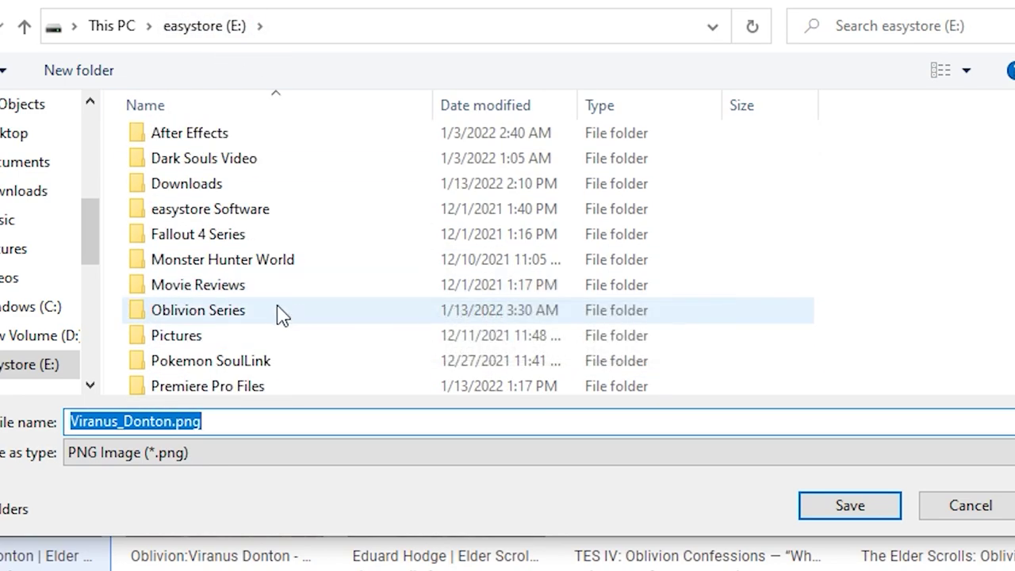
double_click(261, 343)
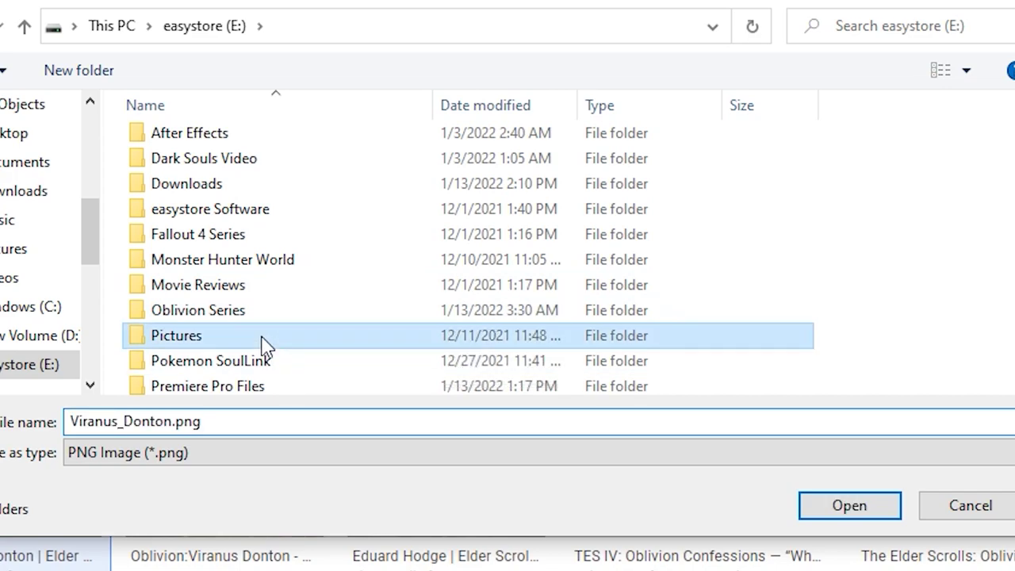
double_click(696, 168)
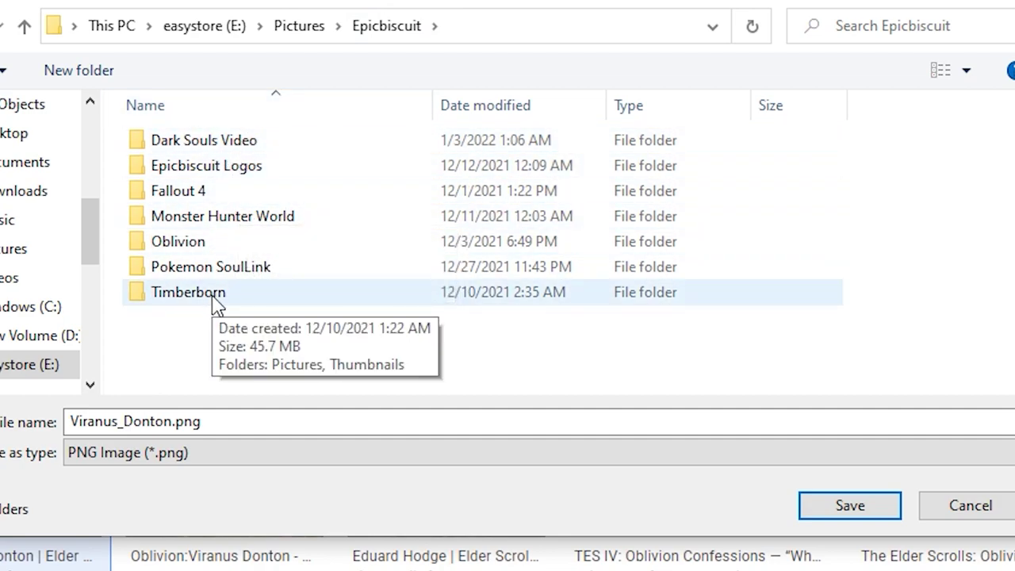
double_click(250, 243)
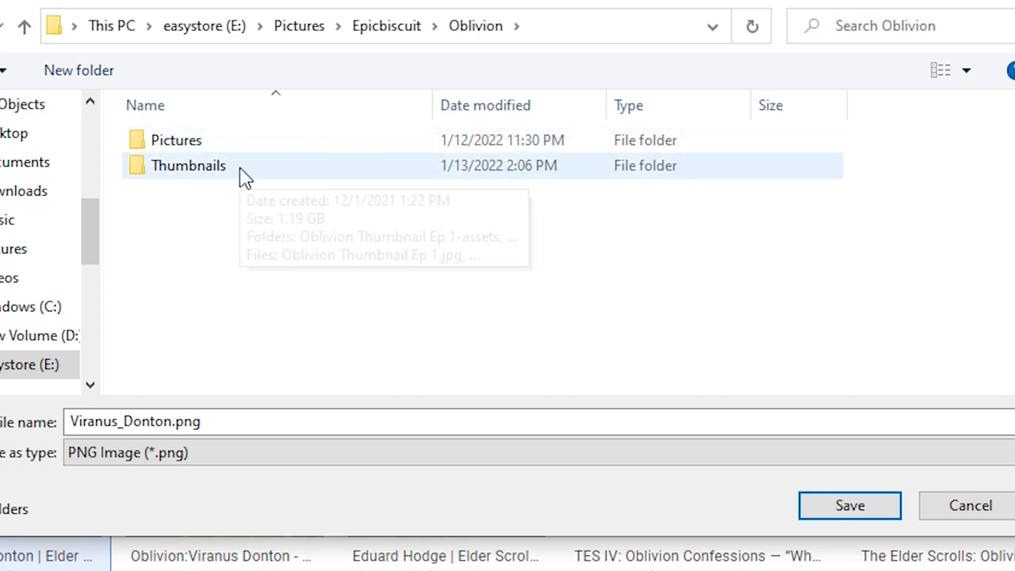
Step: Save Viranus_Donton.png into the Oblivion Pictures subfolder
click(249, 148)
double_click(249, 147)
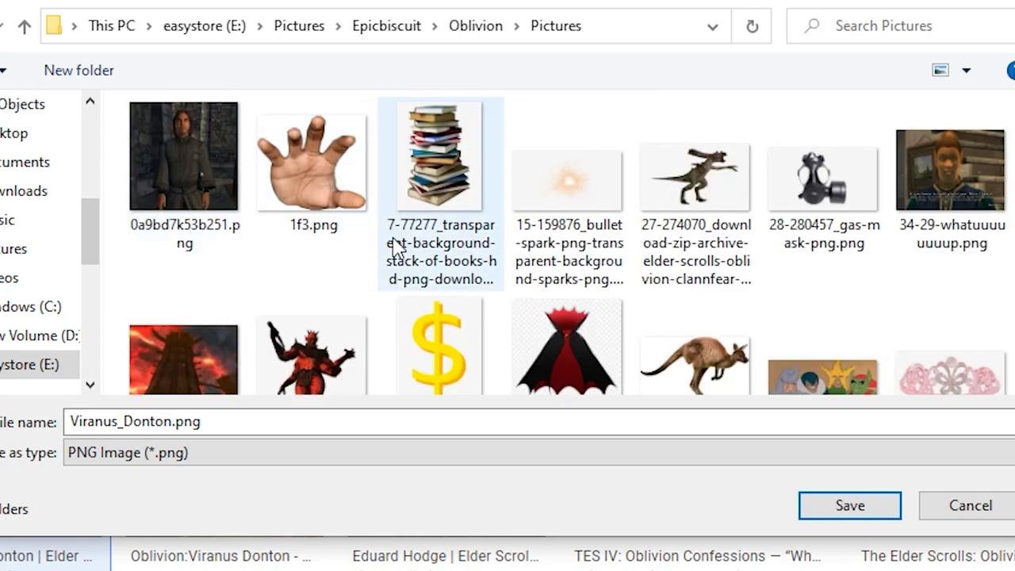
scroll(911, 159, down, 5)
scroll(793, 206, down, 15)
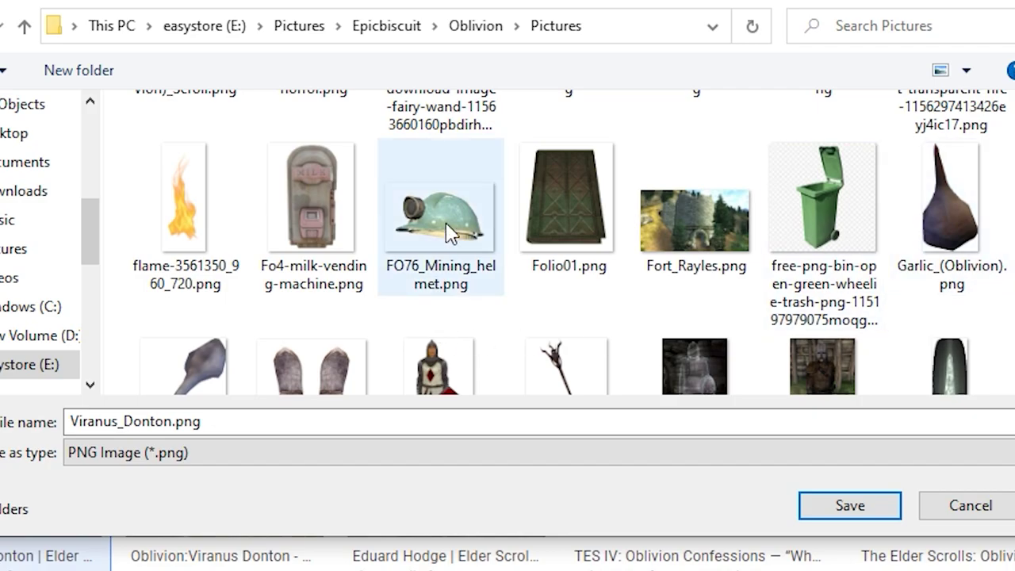
scroll(453, 226, down, 10)
scroll(665, 325, down, 15)
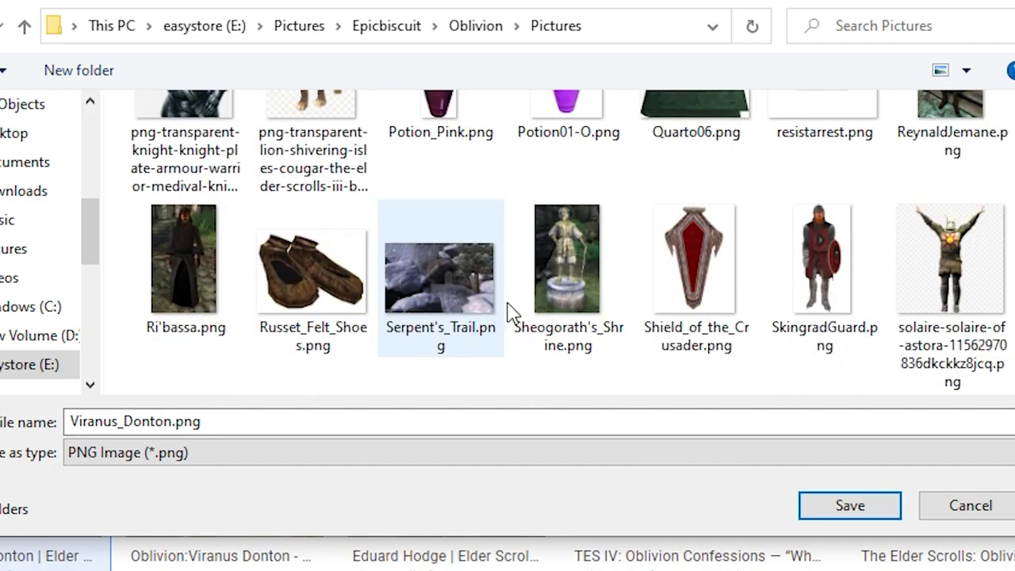
scroll(641, 325, up, 10)
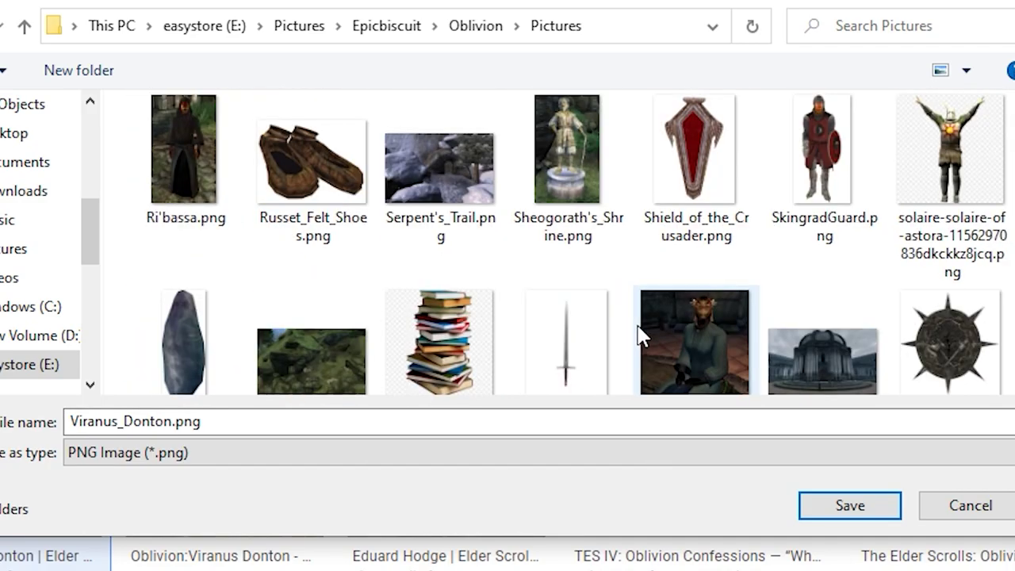
click(839, 508)
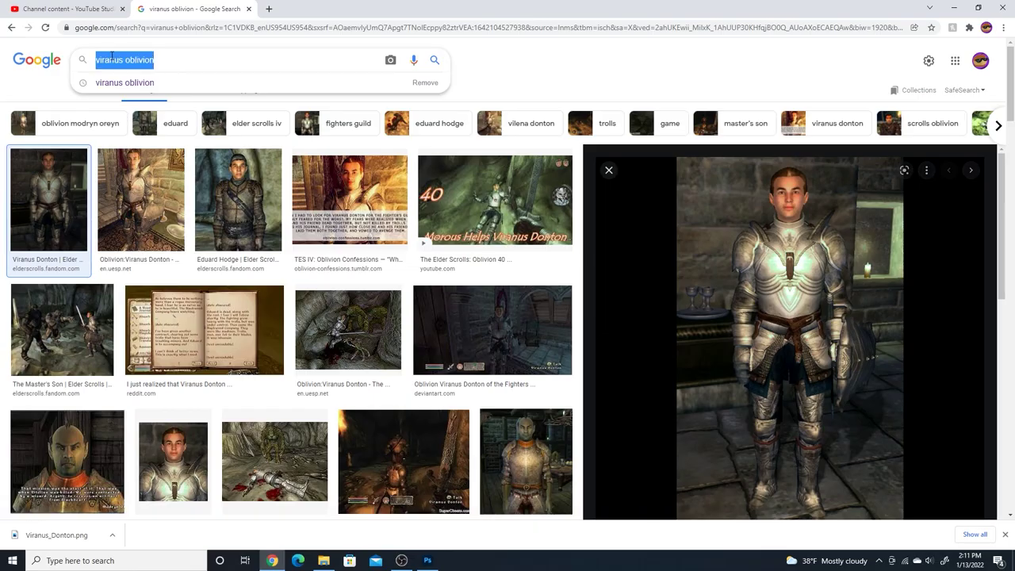
Step: Search Google Images for 'troll oblivion' and preview the transparent troll image
key(BackSpace)
text(troll)
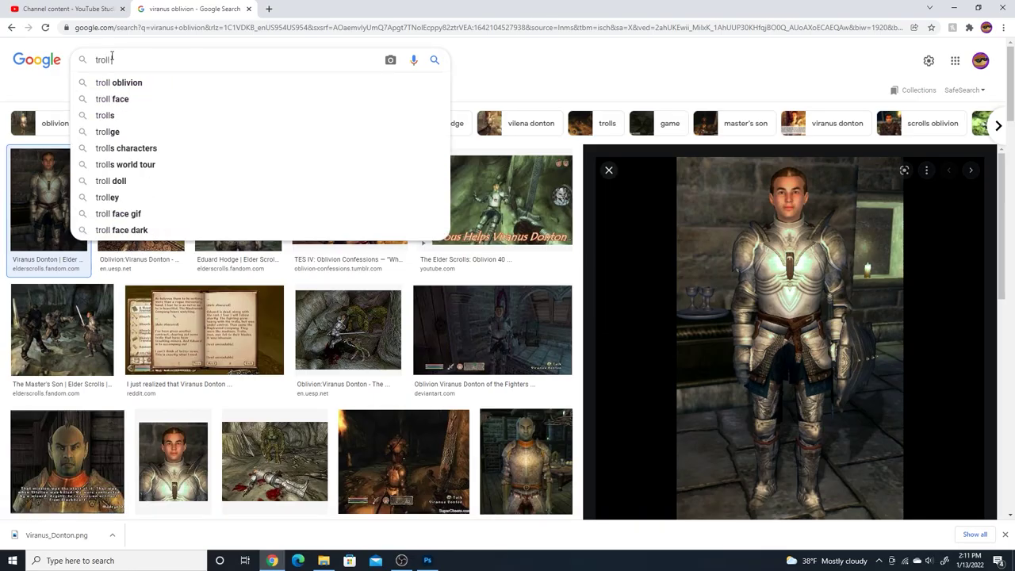
click(119, 83)
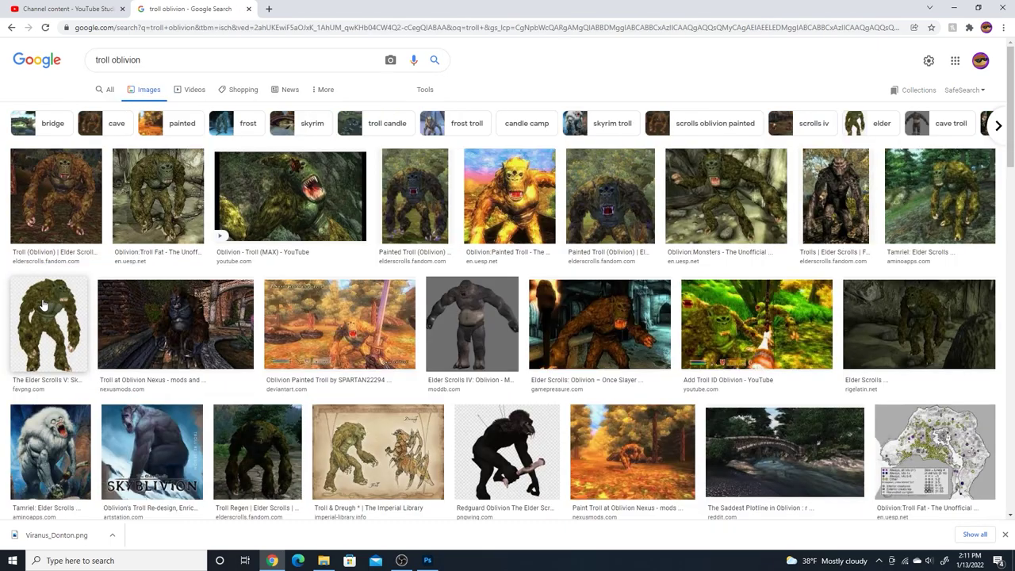
click(821, 246)
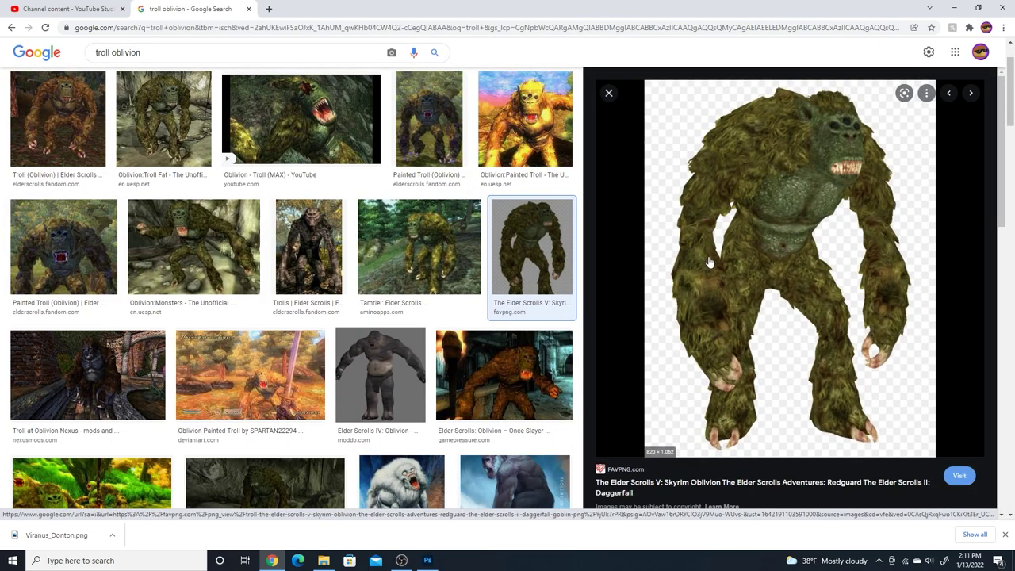
key(Escape)
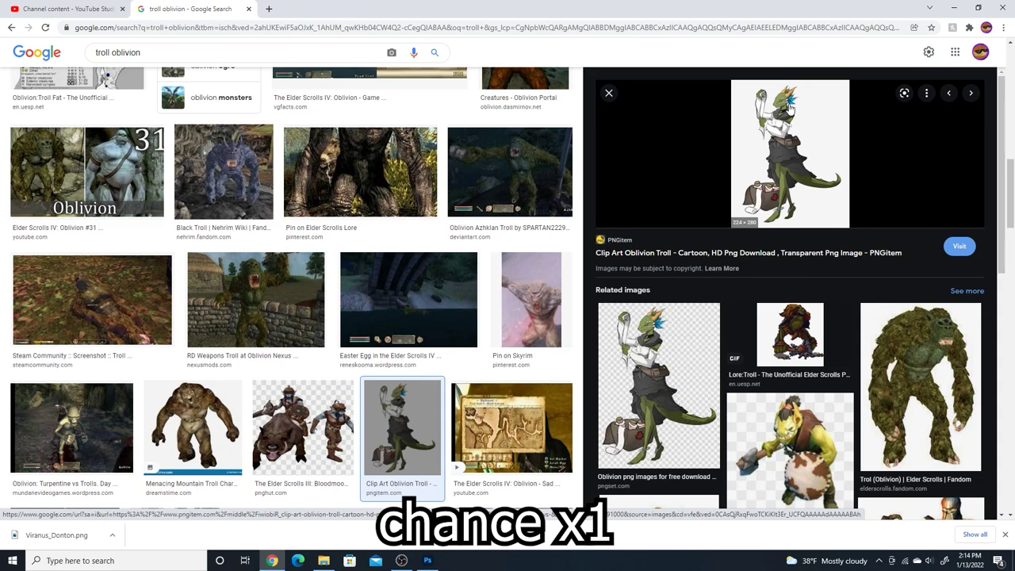
Step: Reopen the FAVPNG troll preview and open its source page in a new tab
scroll(715, 262, down, 3)
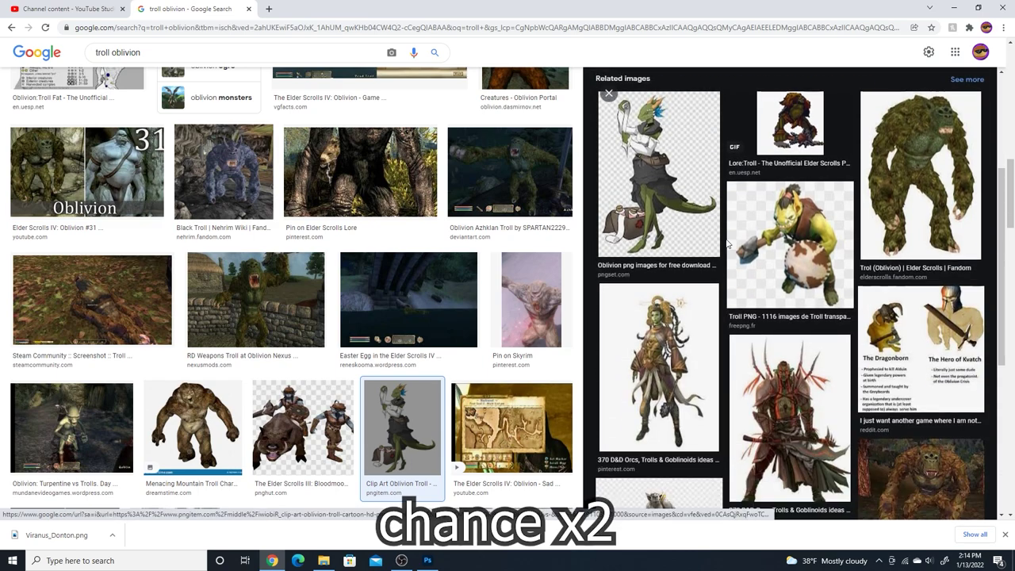
scroll(709, 329, down, 3)
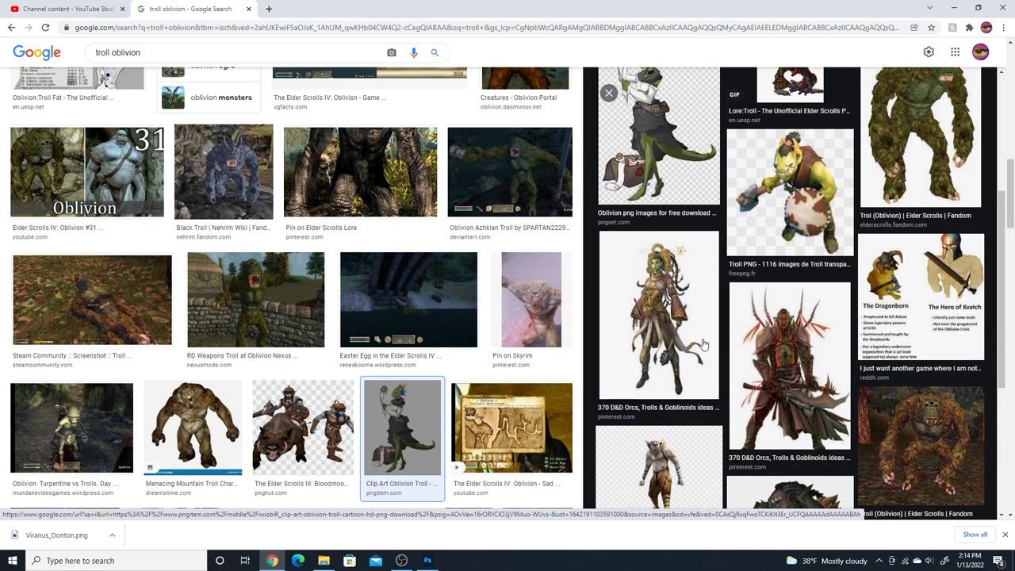
scroll(698, 349, up, 7)
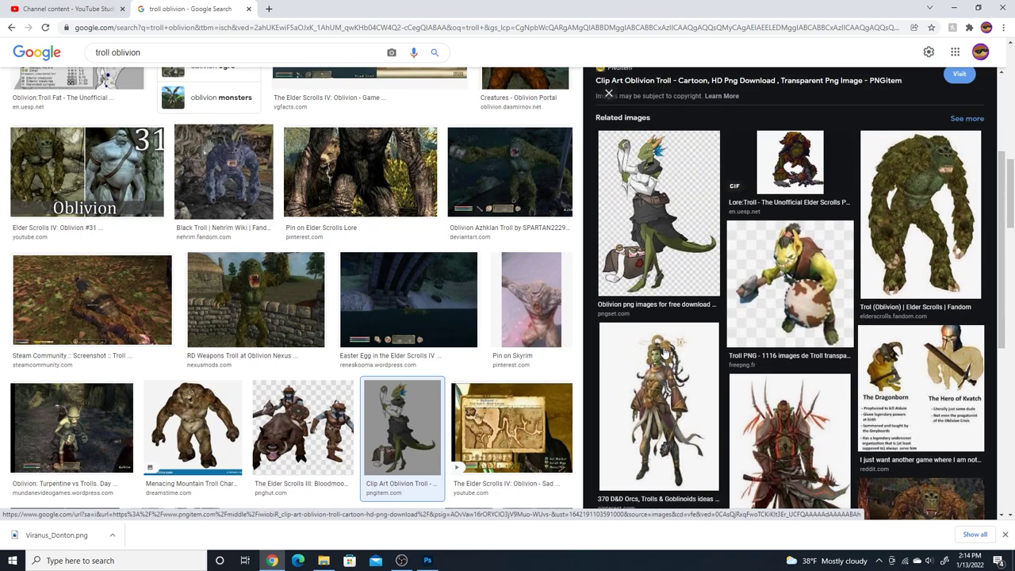
scroll(674, 371, down, 3)
click(917, 227)
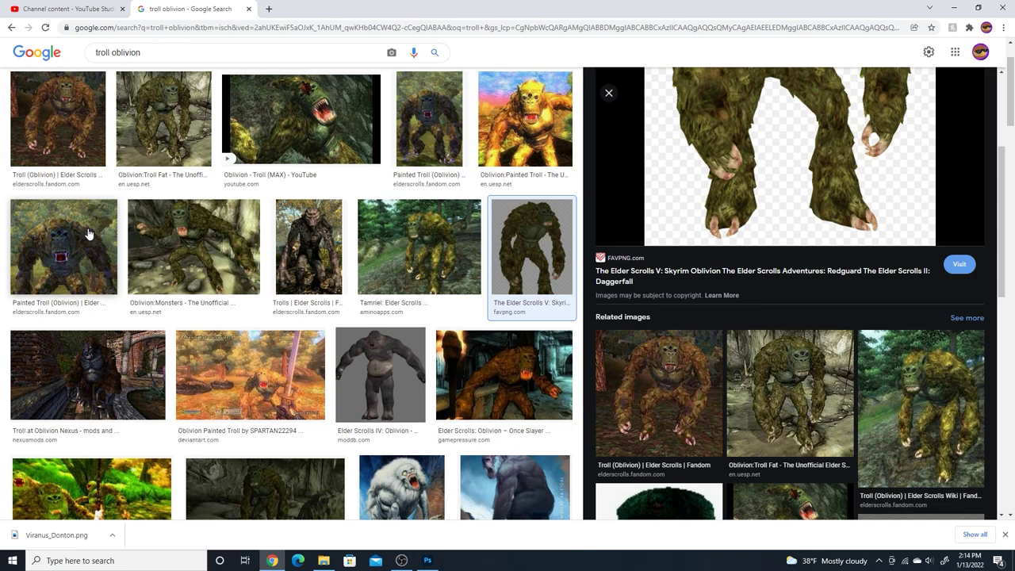
scroll(745, 281, up, 2)
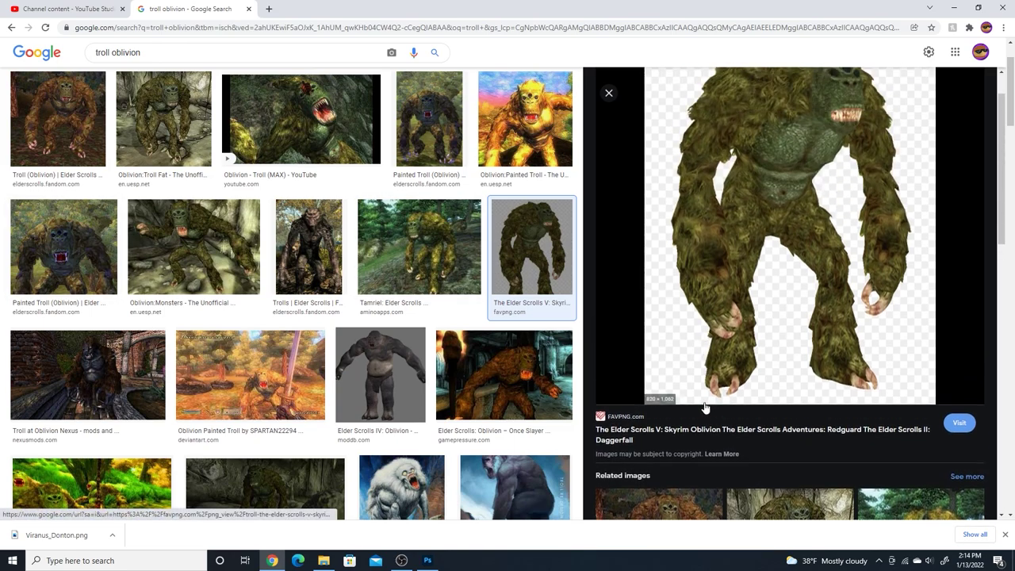
click(620, 420)
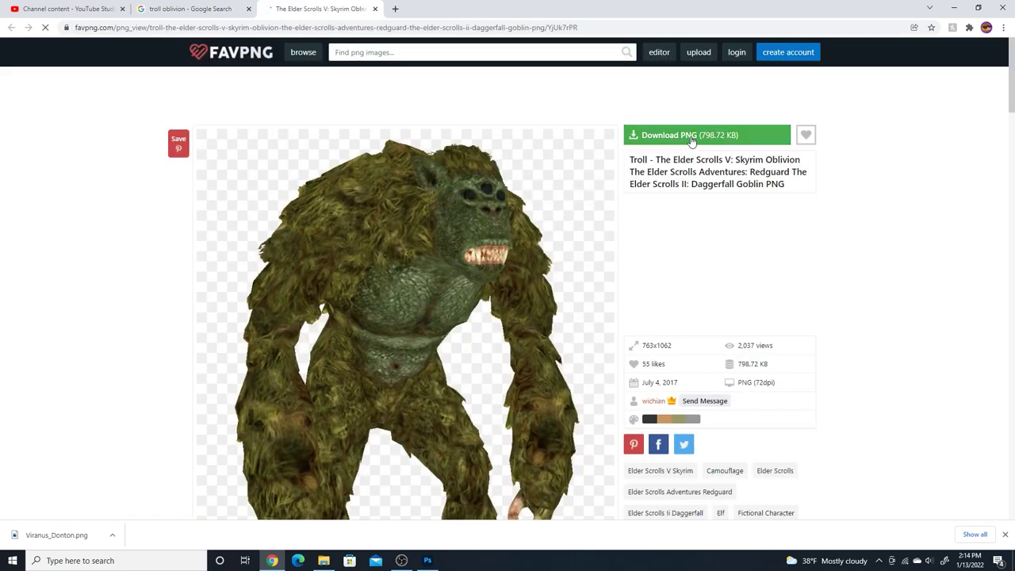
Step: Back on the troll results, save the transparent FAVPNG troll image to the Oblivion Pictures folder
scroll(301, 375, down, 3)
scroll(301, 375, up, 3)
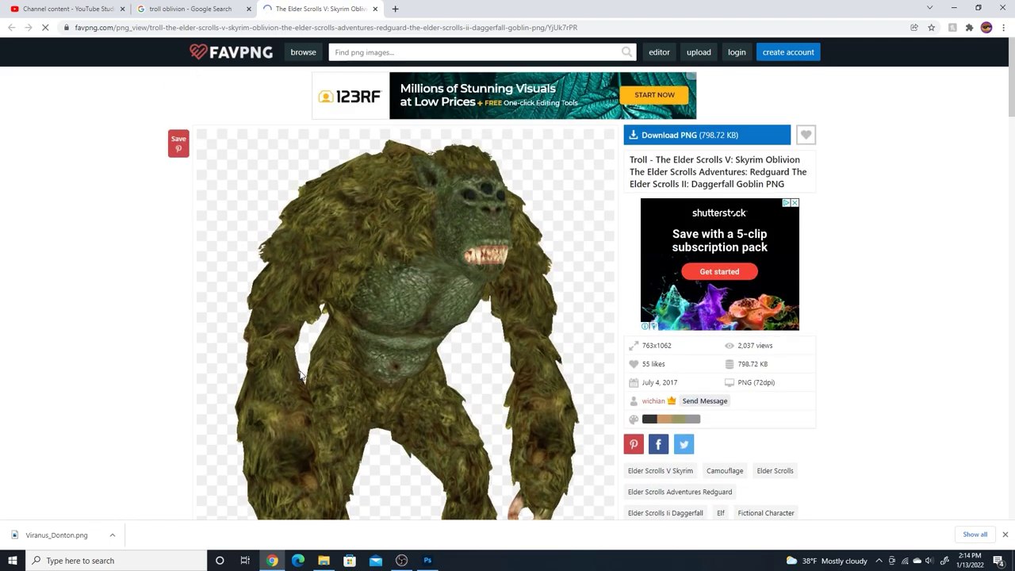
key(ctrl+shift+Tab)
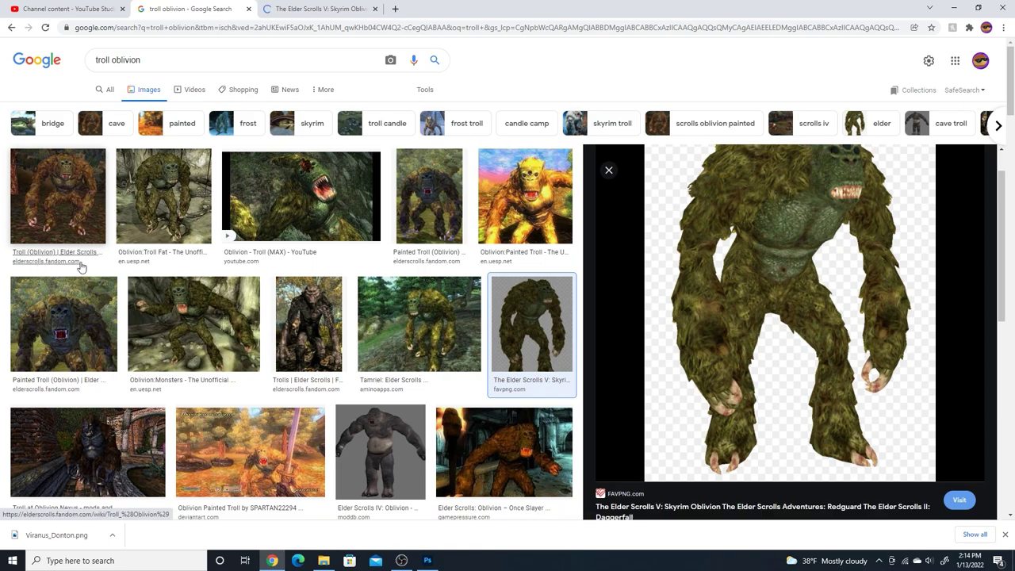
click(46, 219)
scroll(718, 242, down, 1)
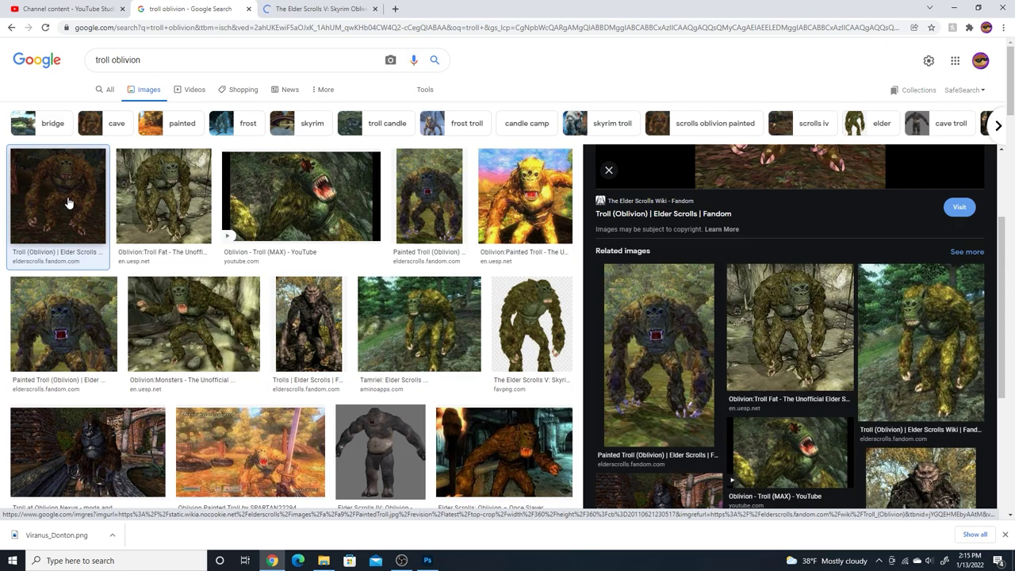
click(531, 323)
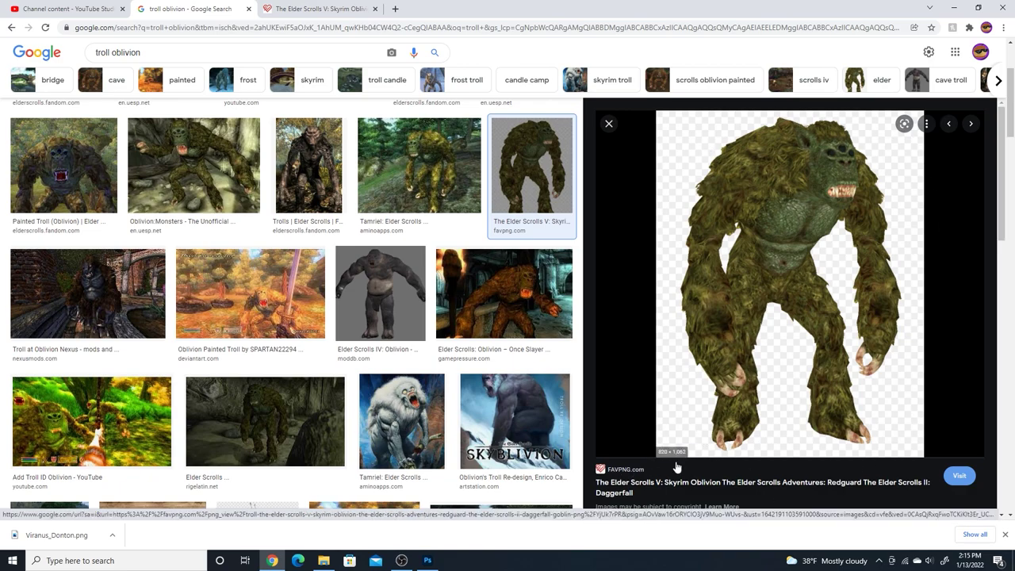
right_click(749, 171)
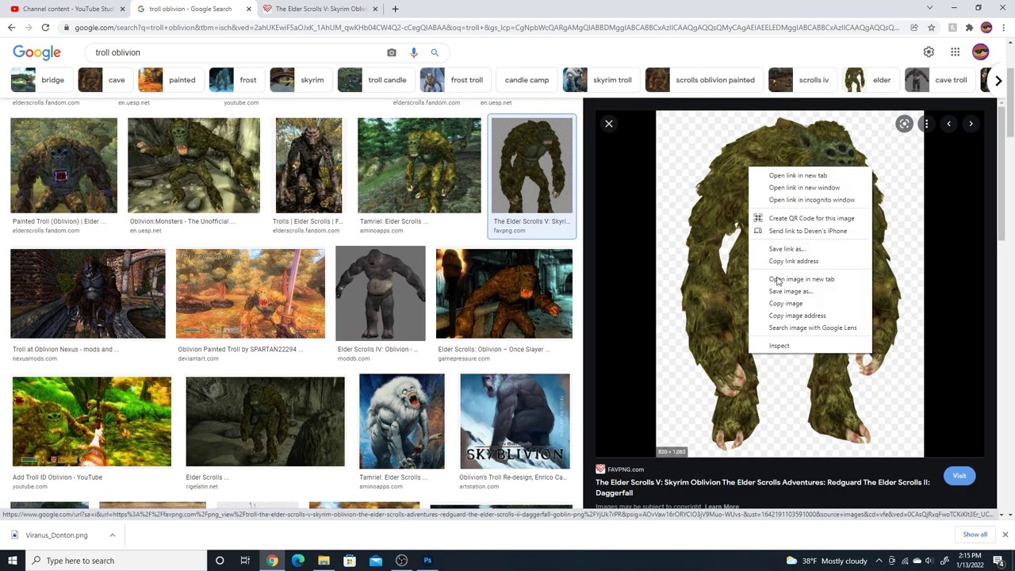
click(779, 291)
click(406, 236)
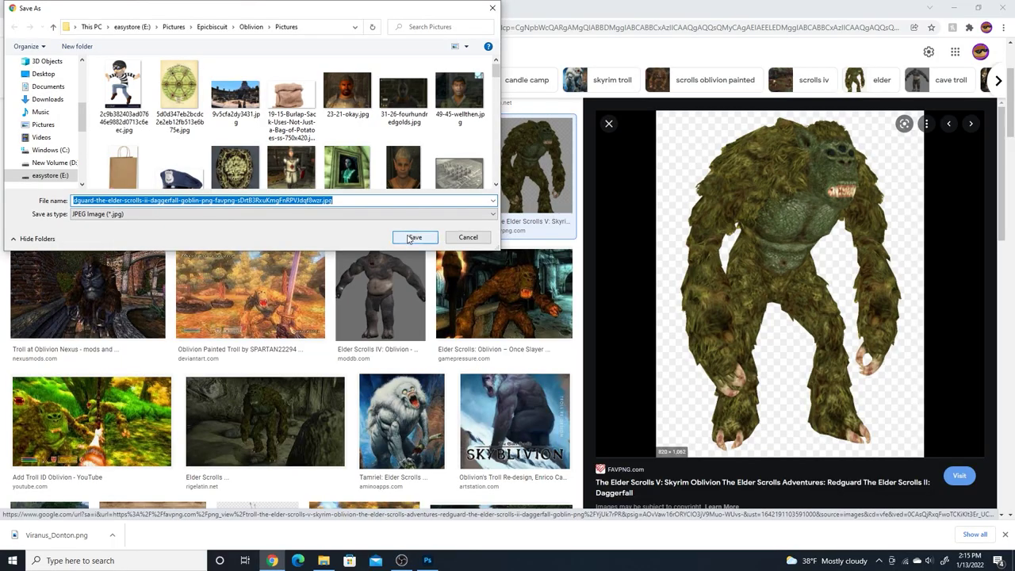
Step: In Photoshop, use File > Open to browse the Oblivion Thumbnails folder
key(alt+Tab)
click(23, 6)
click(36, 27)
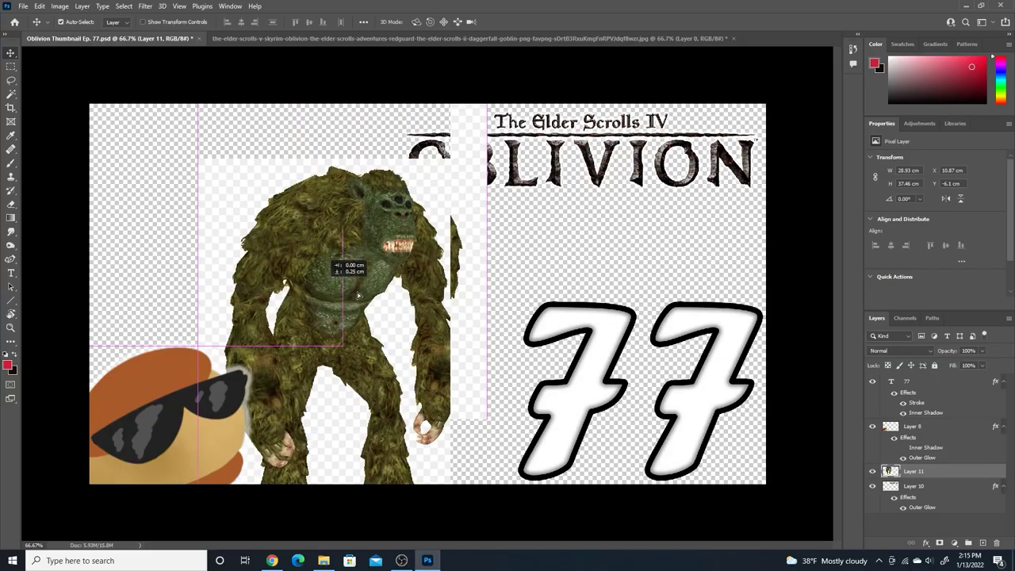
Step: Move the troll layer into place, then cut its white background and undo the cut
drag(285, 301, 329, 226)
key(w)
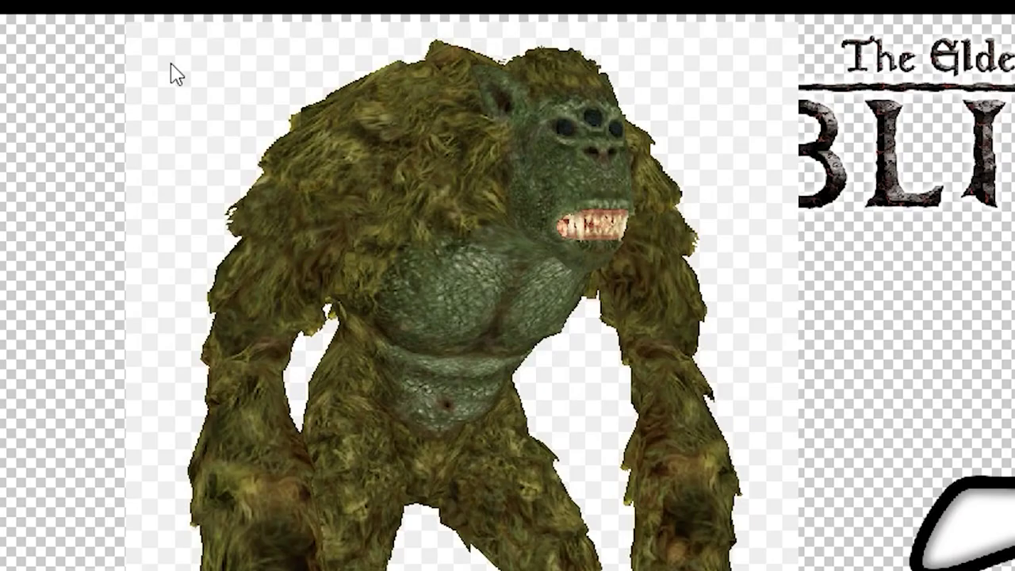
click(170, 72)
key(ctrl+x)
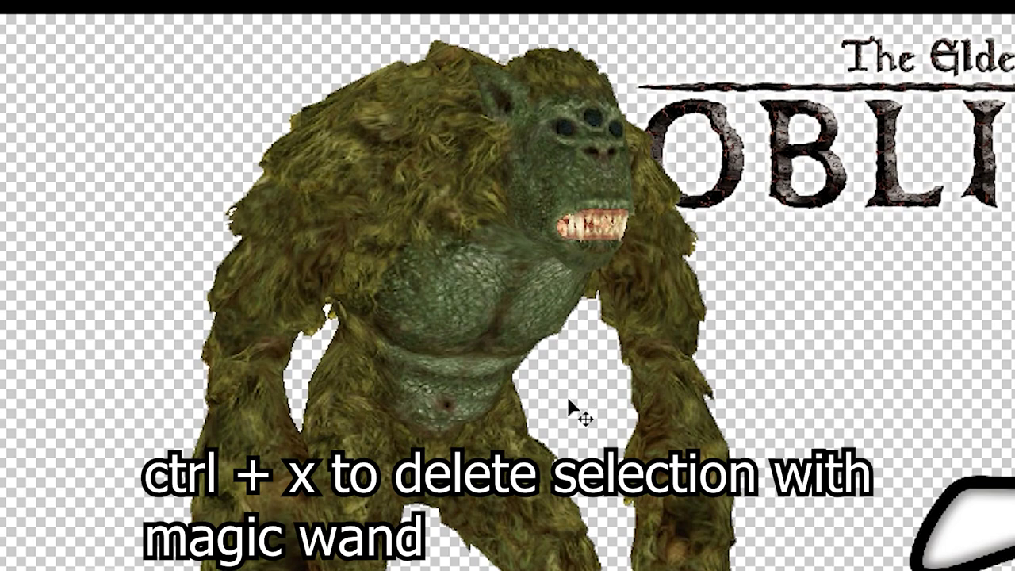
key(ctrl+z)
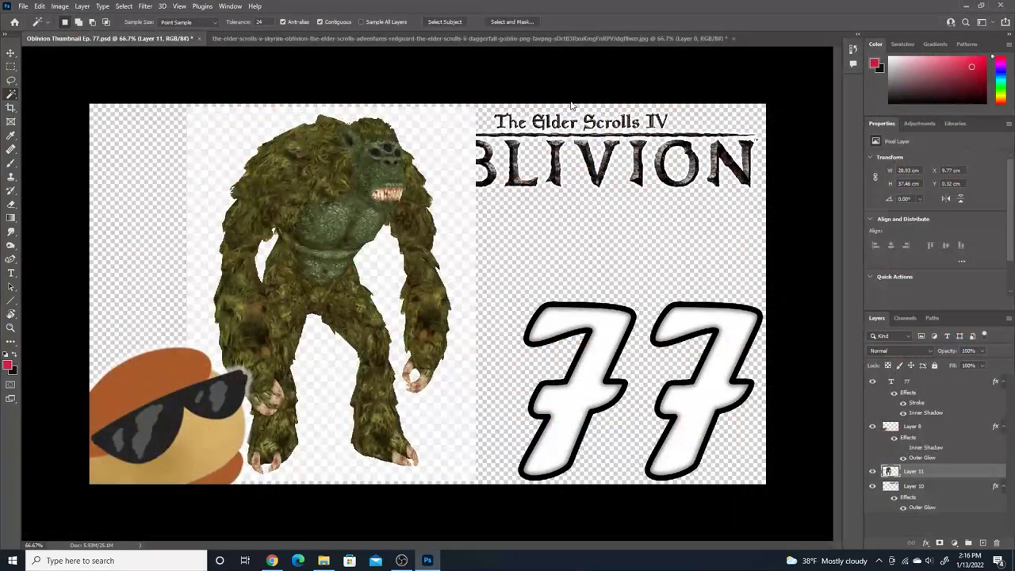
Step: In the spark document, Magic Wand select and delete the white background
key(ctrl+Tab)
click(417, 229)
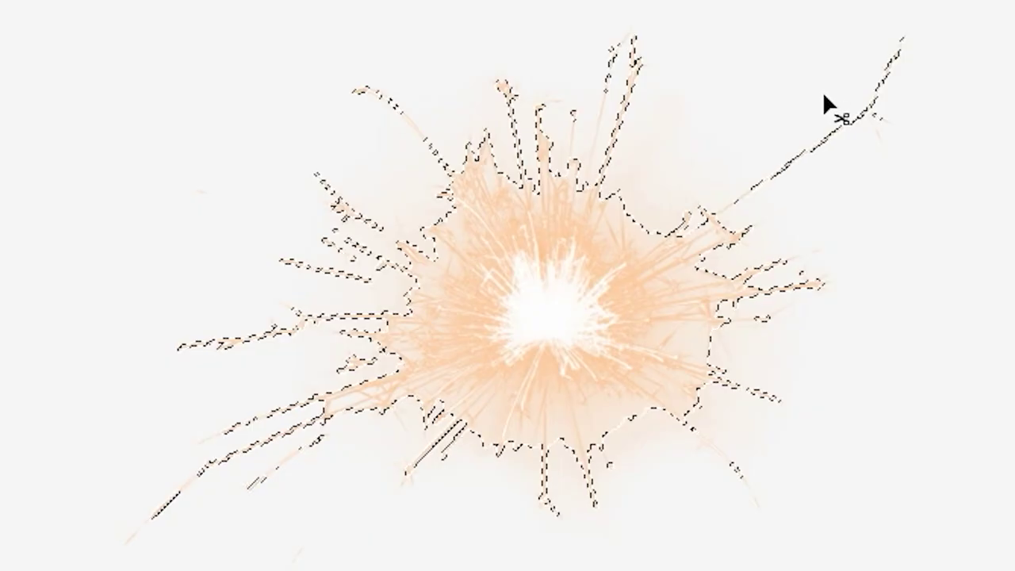
key(Delete)
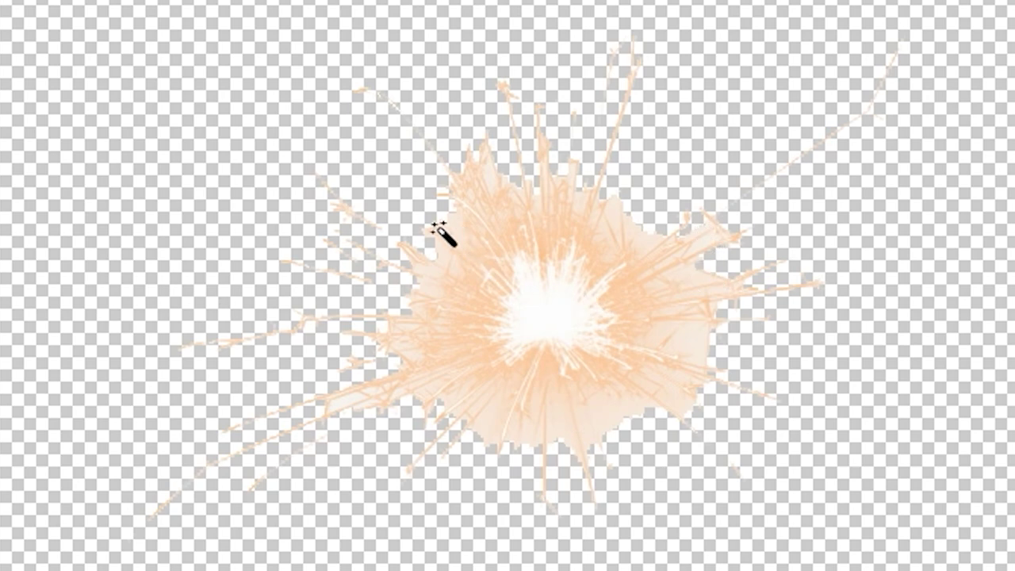
Step: Magic Wand select and delete the pale upper part of the spark
click(721, 358)
key(ctrl+d)
key(v)
key(w)
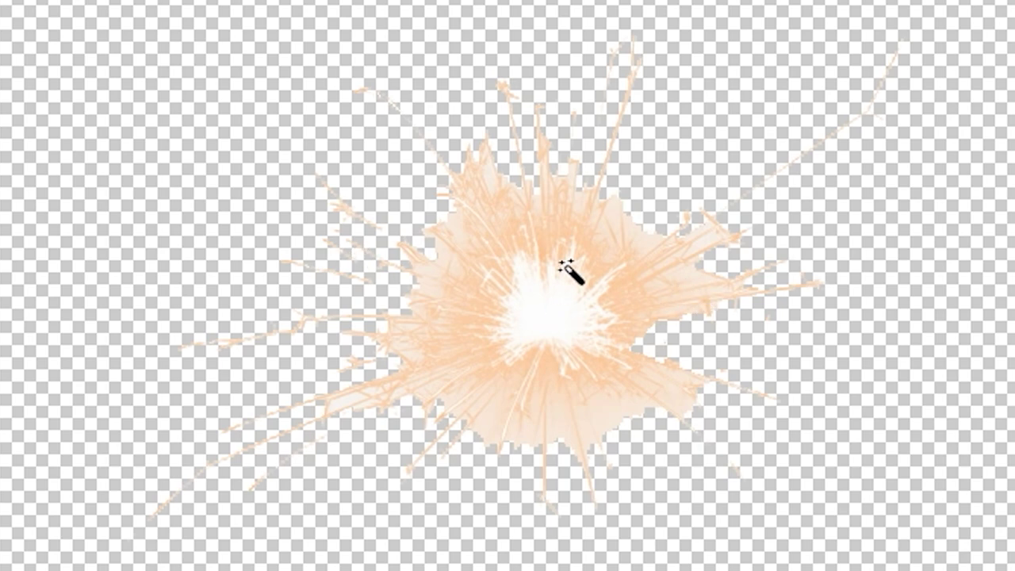
click(648, 258)
key(Delete)
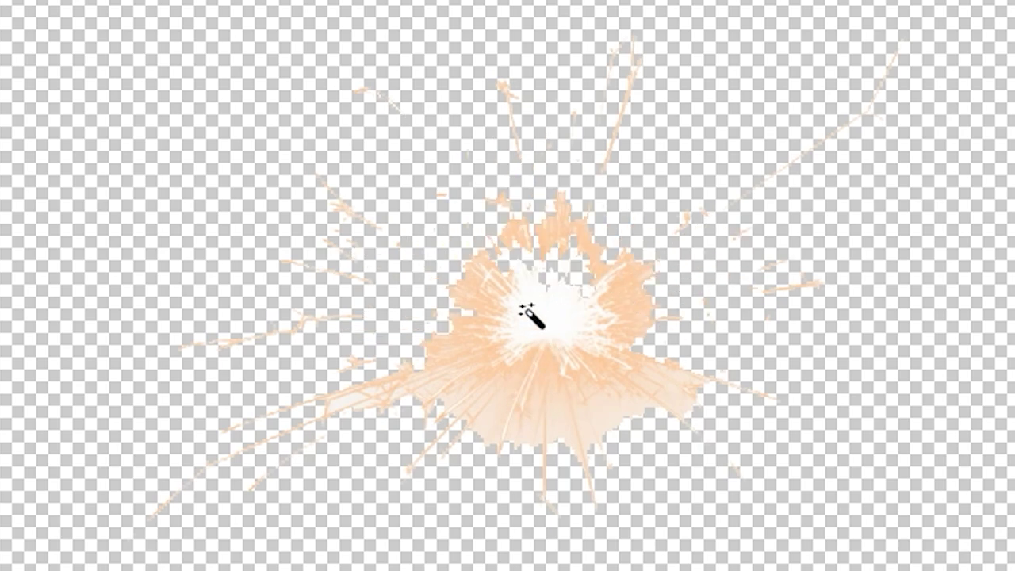
Step: Close the spark document without saving and return to the Ep. 77 thumbnail
key(ctrl+w)
click(503, 207)
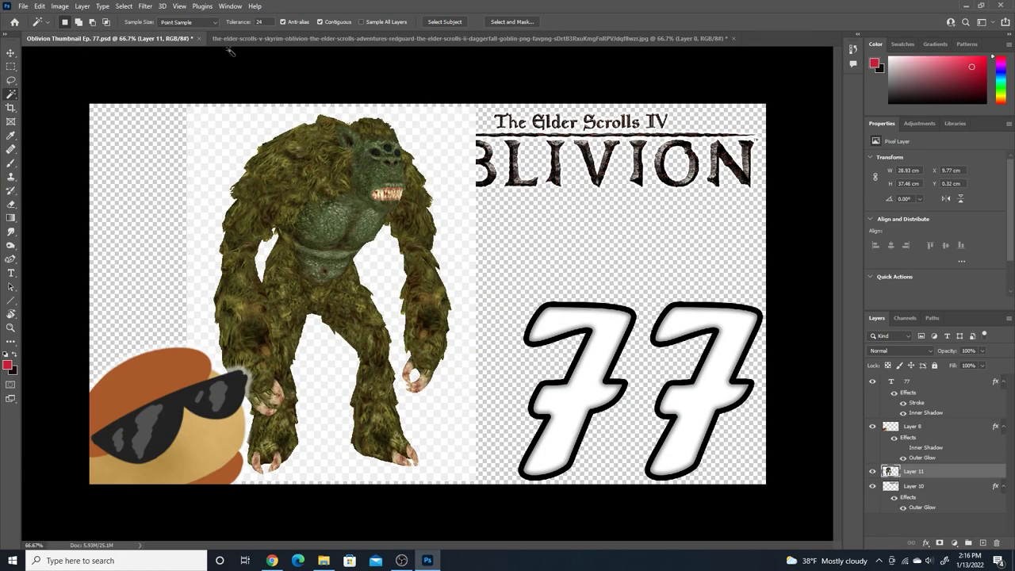
click(361, 40)
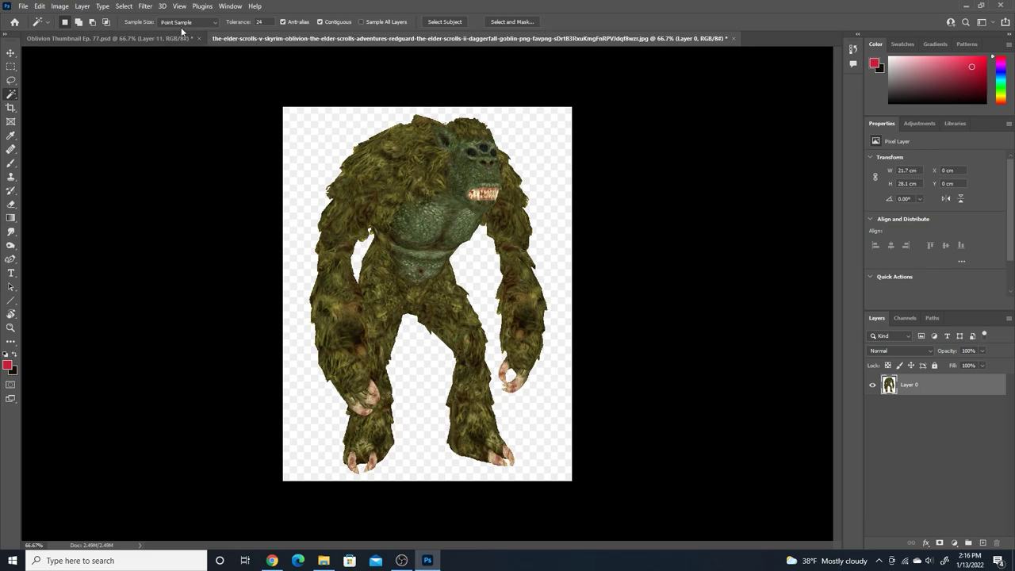
click(168, 38)
Step: Open the troll preview's FavPNG page, try downloading the PNG, then close the FavPNG tabs
click(274, 559)
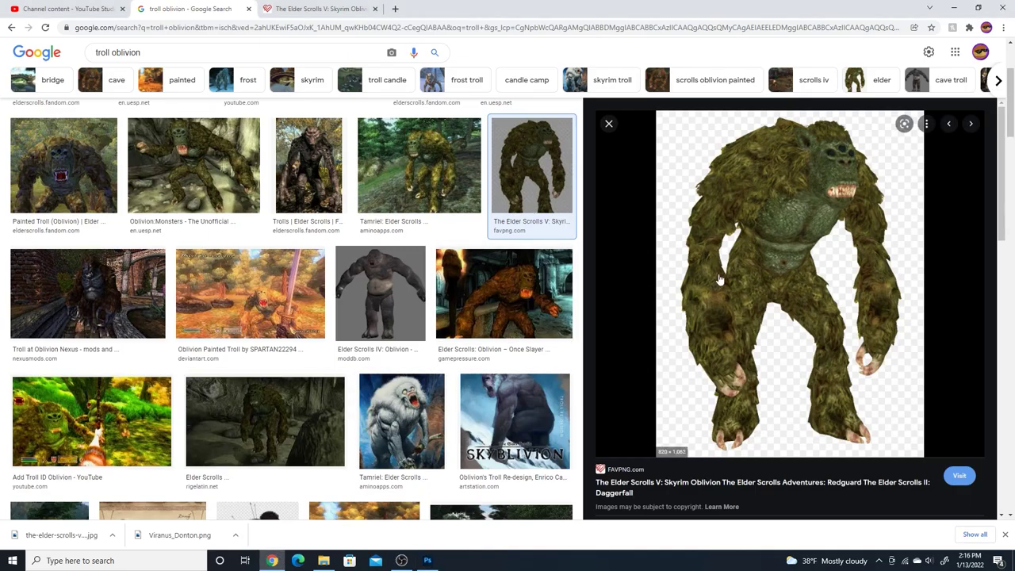
right_click(722, 223)
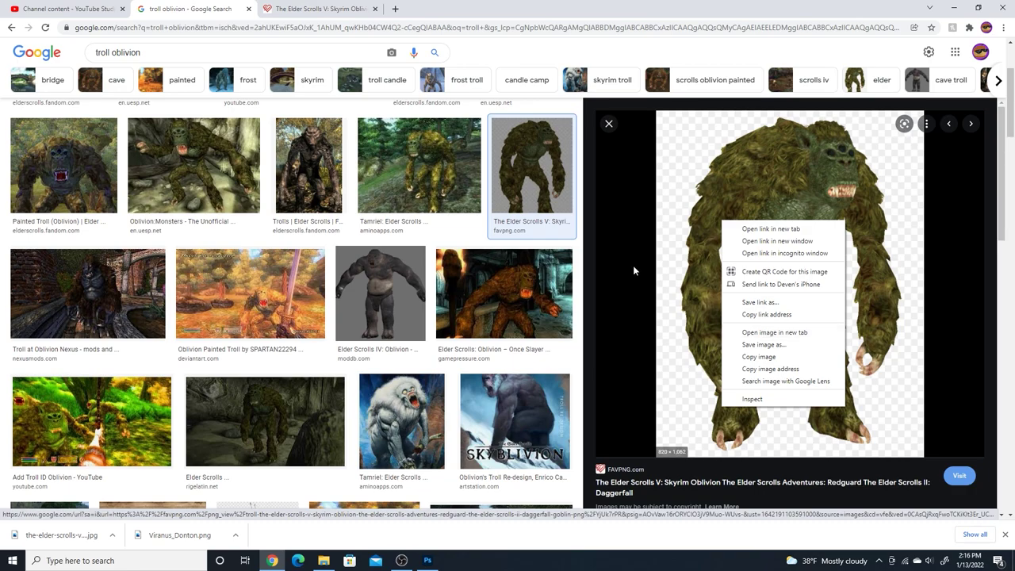
click(614, 485)
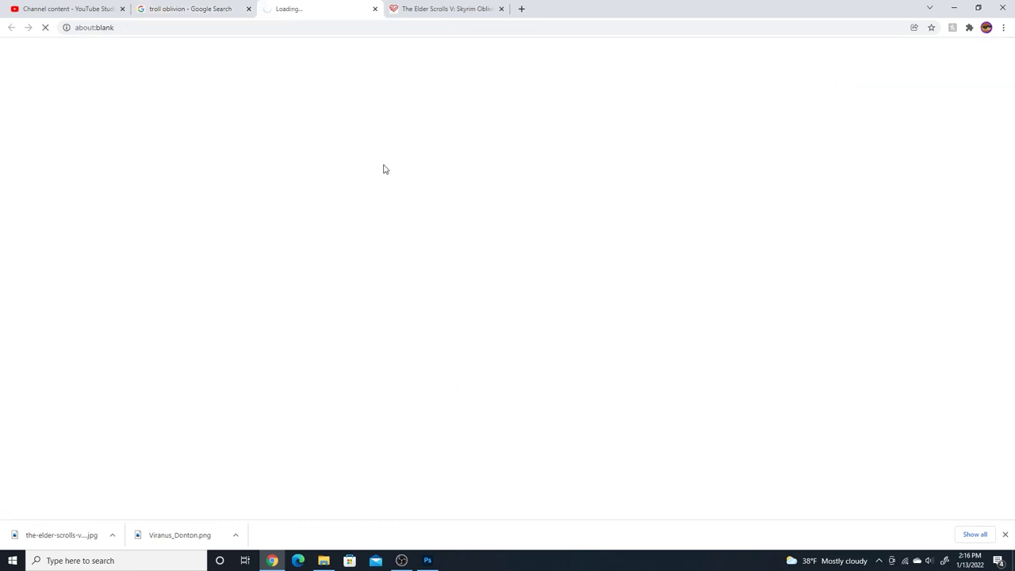
click(673, 137)
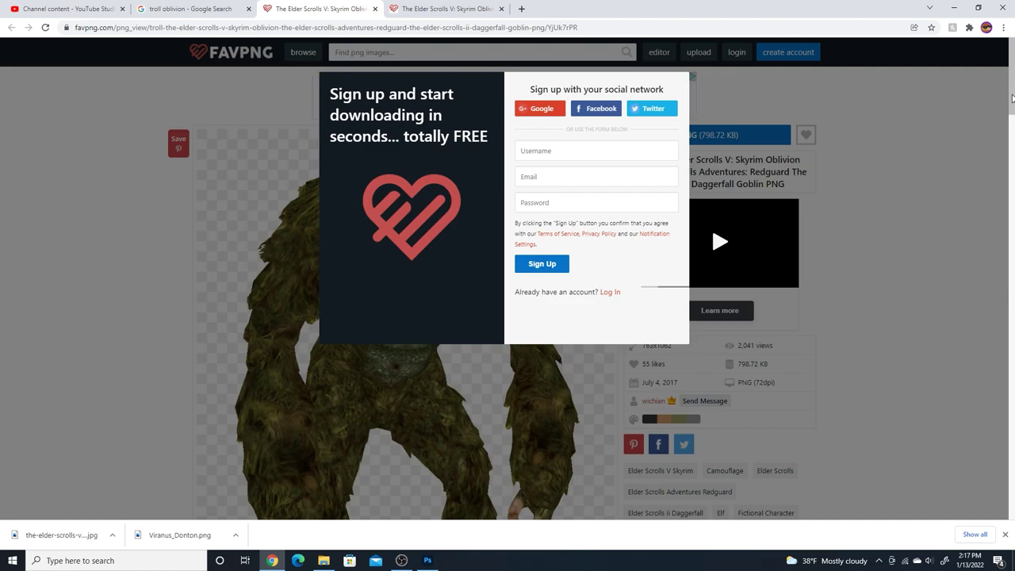
key(ctrl+w)
key(ctrl+w)
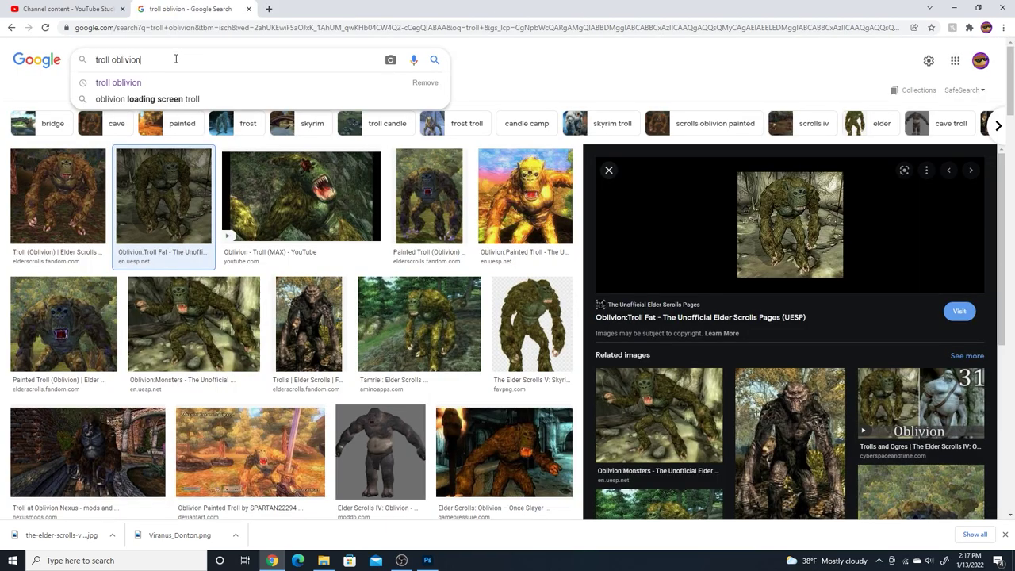
Step: Search 'troll oblivion hd', then change the query to 'troll oblivion transparent'
text(hd)
key(Return)
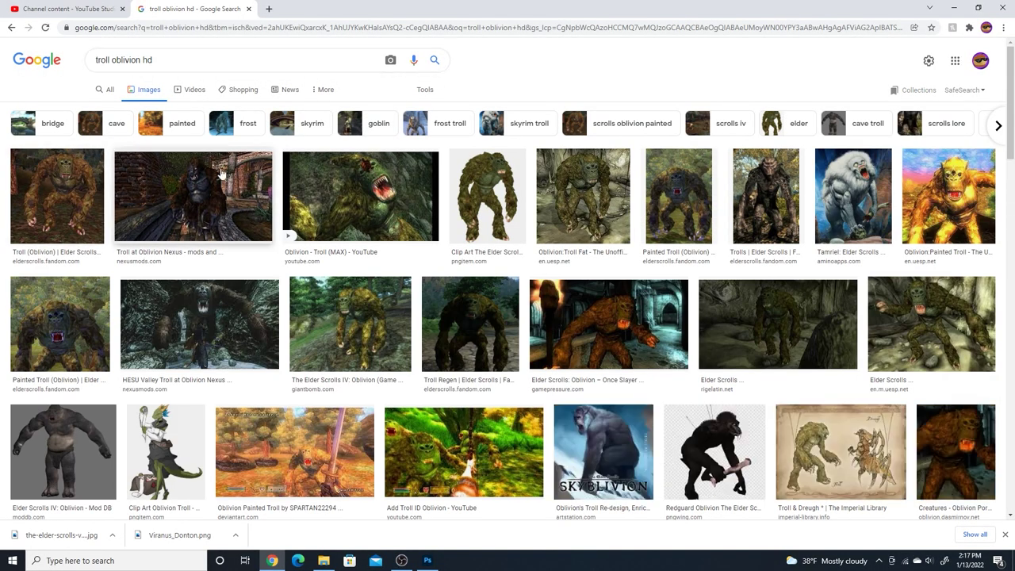
click(170, 65)
key(BackSpace)
key(BackSpace)
text(tran)
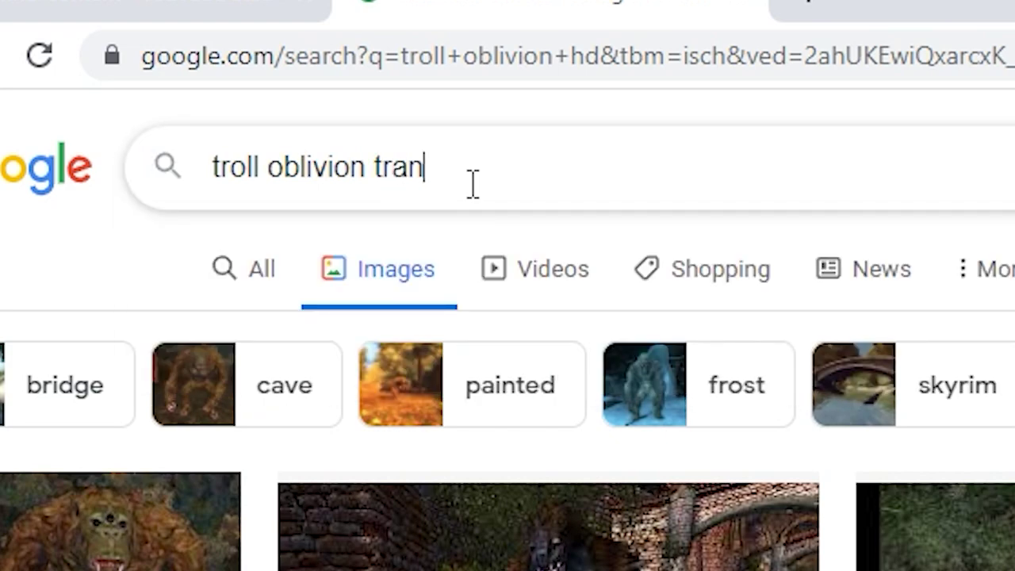
text(sparent)
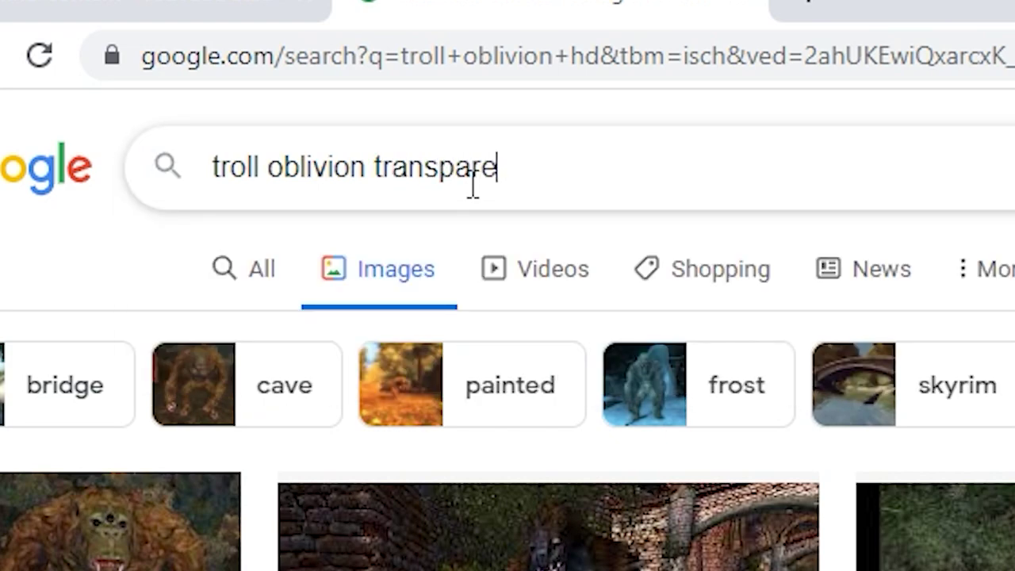
key(Return)
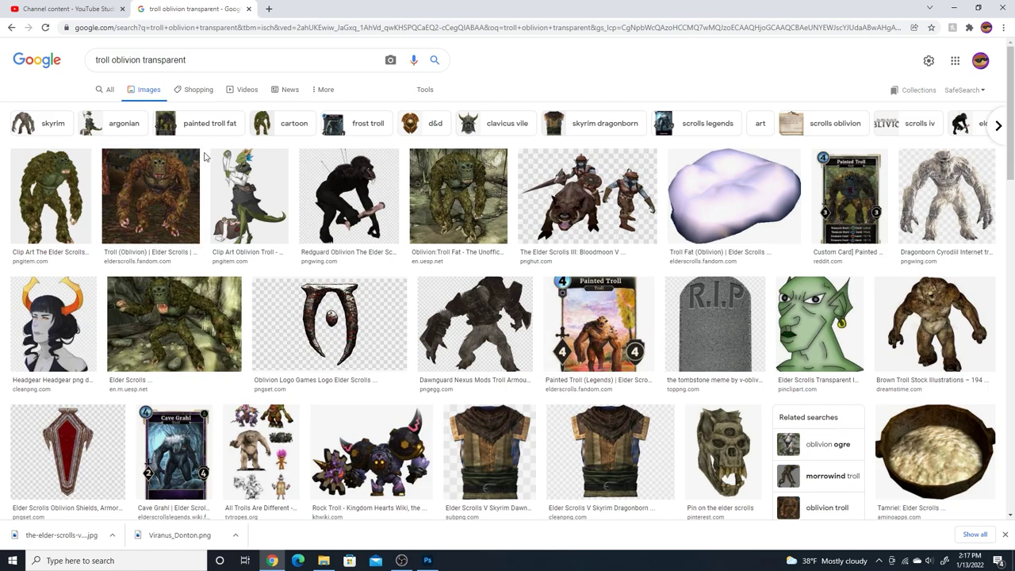
Step: Preview the white Dragonborn troll, then the green Clip Art troll
scroll(159, 317, down, 2)
scroll(170, 380, up, 2)
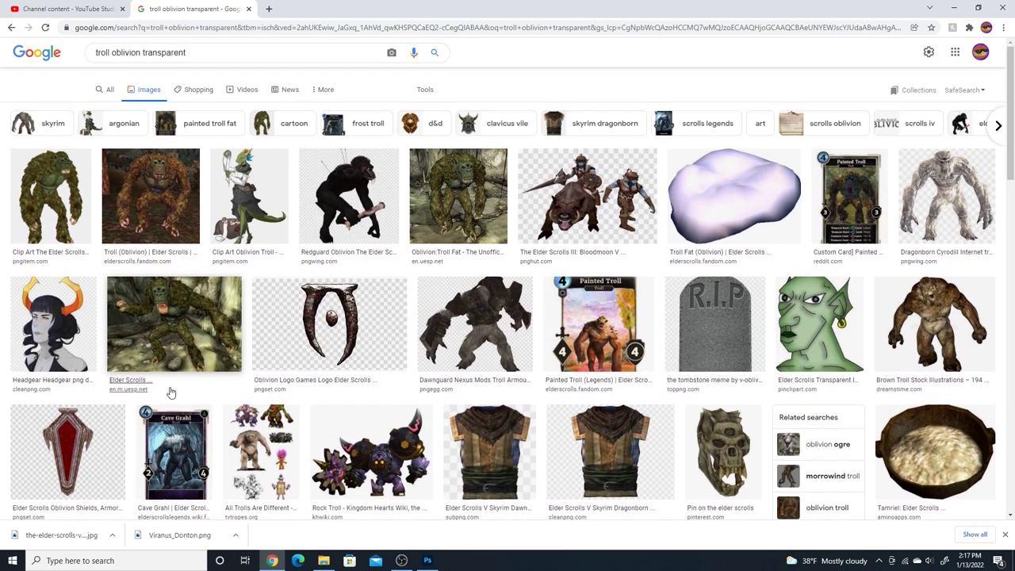
click(944, 206)
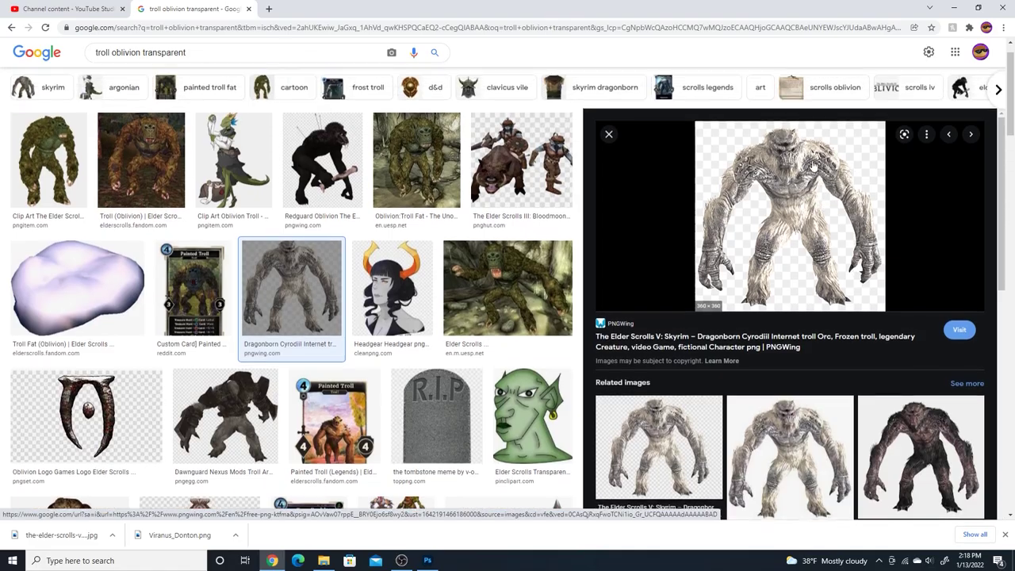
scroll(670, 333, down, 3)
scroll(670, 343, up, 3)
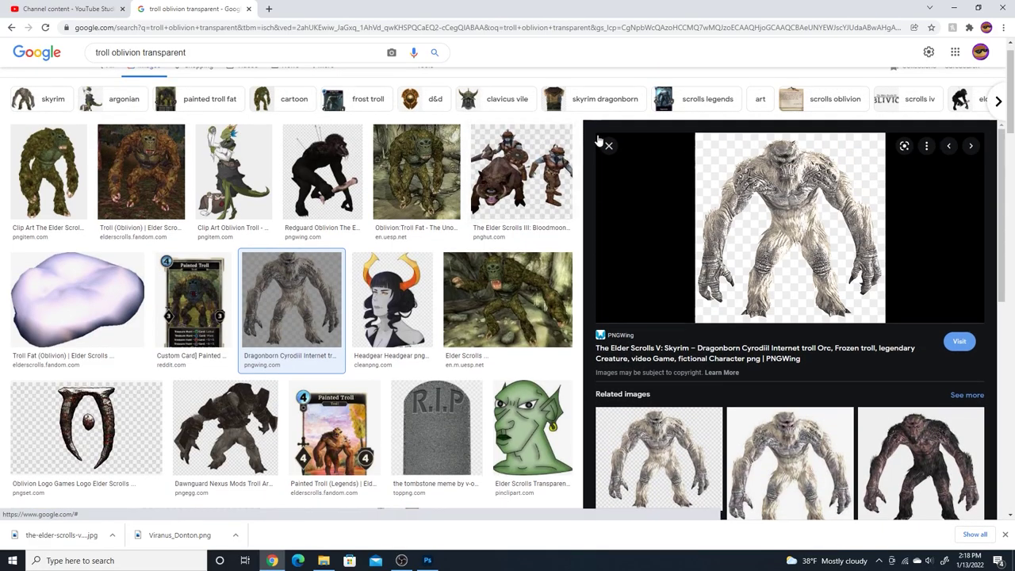
click(608, 145)
click(53, 165)
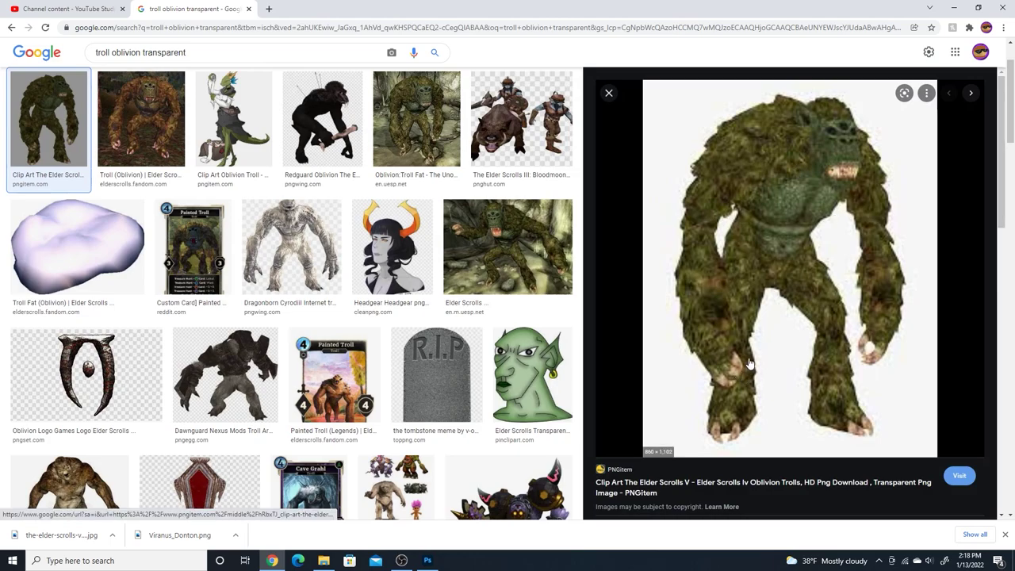
scroll(261, 272, down, 9)
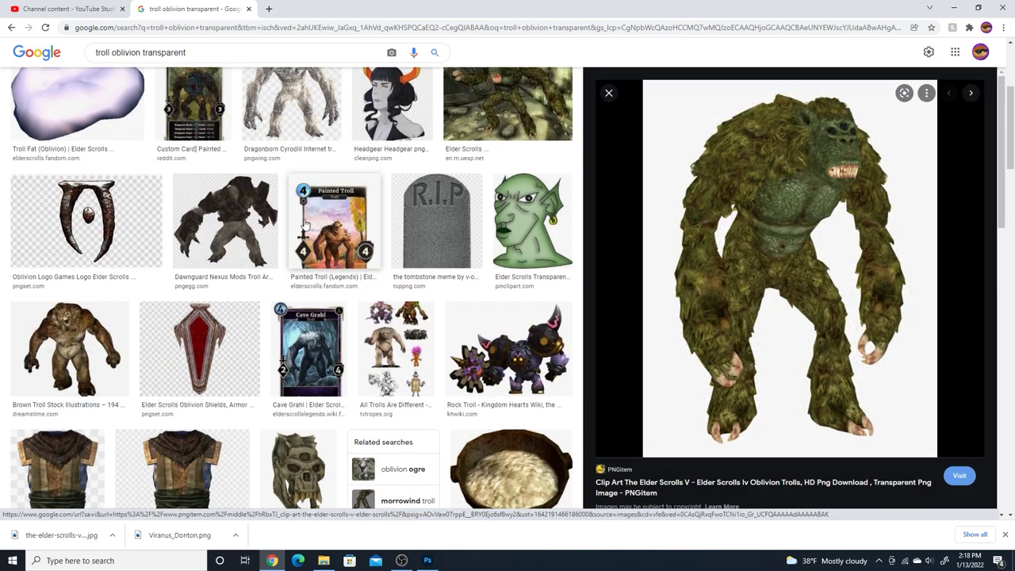
scroll(282, 305, down, 3)
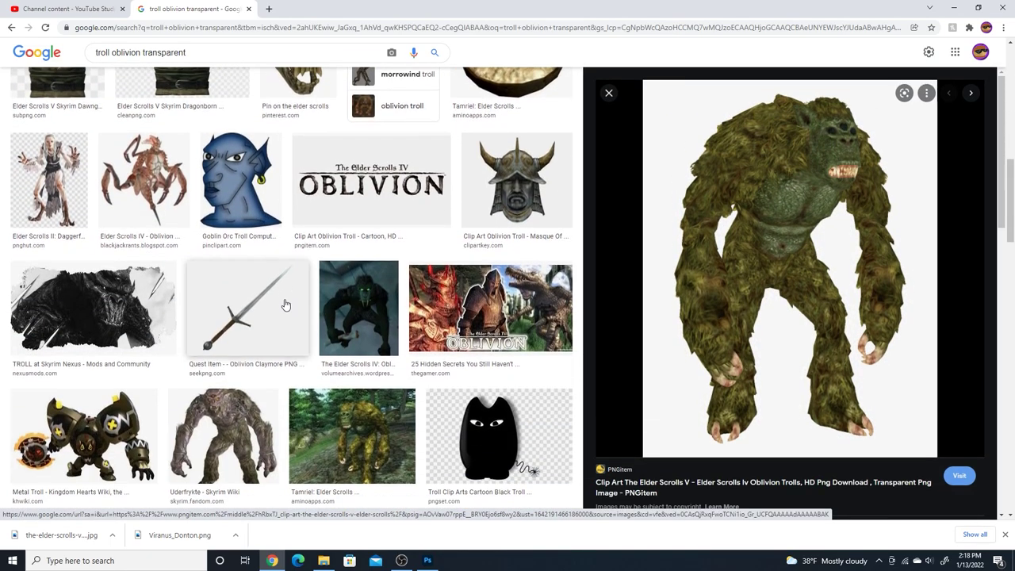
key(alt+Tab)
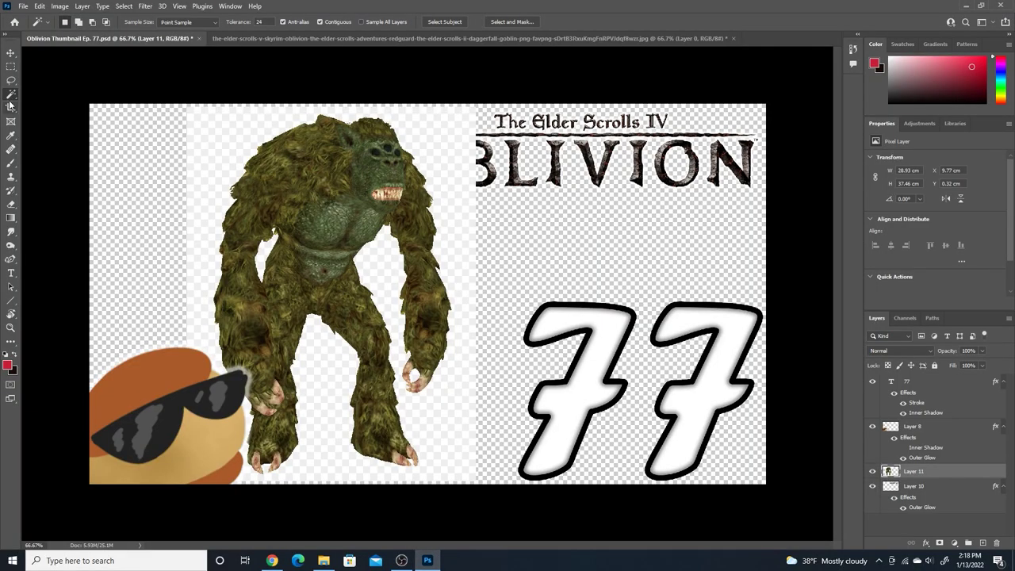
Step: Magic Wand and delete the troll's white background and the patch between arm and body
click(232, 144)
key(Delete)
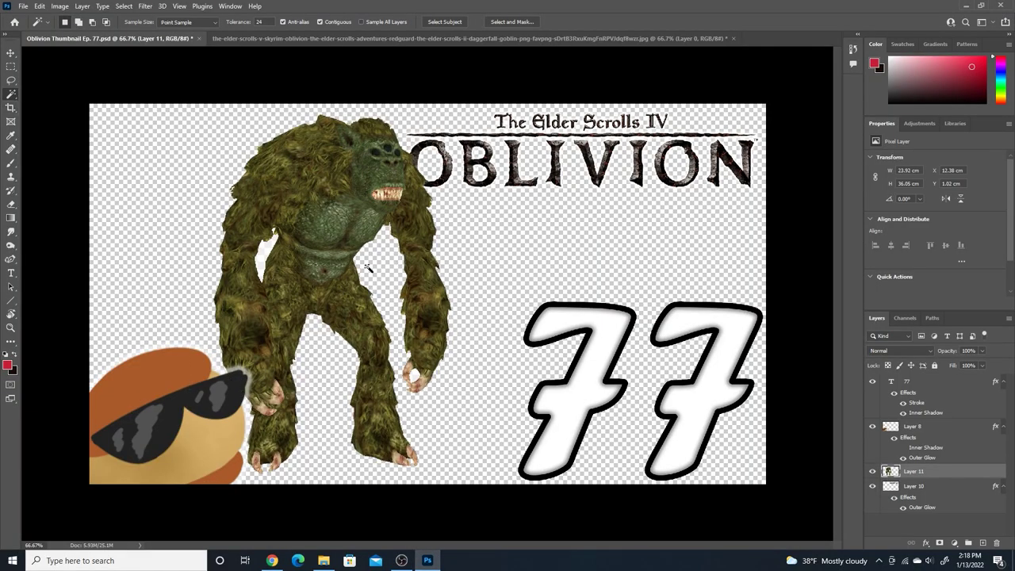
click(271, 244)
key(Delete)
Step: Move the troll up and right beside the 77, then bring up the Open dialog
key(v)
drag(349, 184, 366, 132)
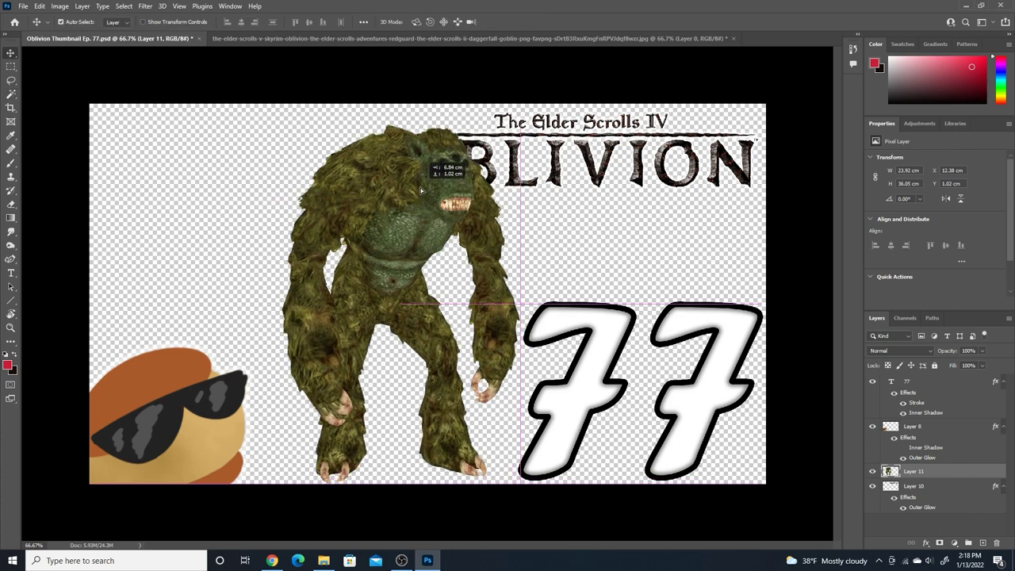
key(ctrl+o)
drag(1009, 244, 1008, 394)
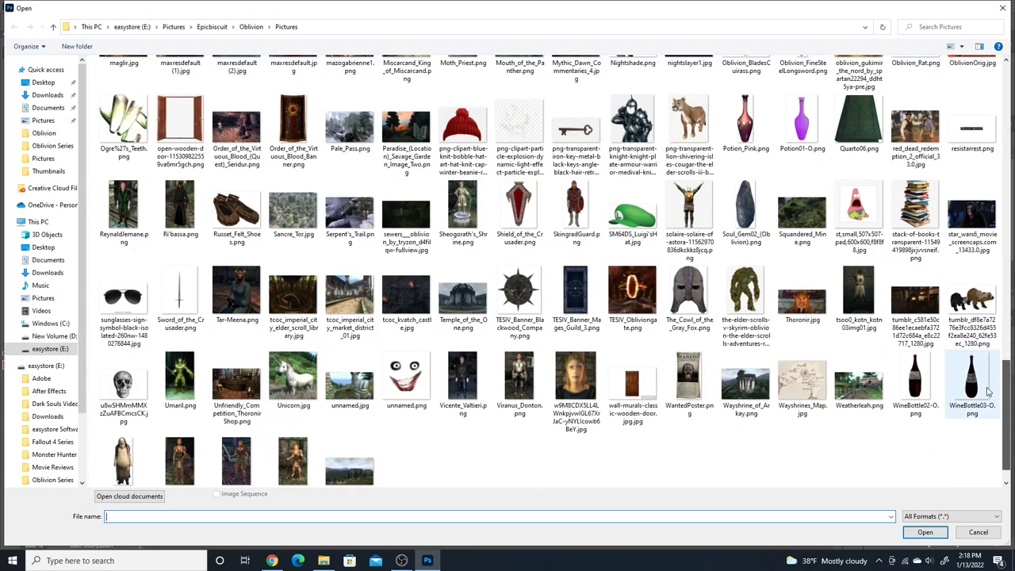
Step: Open Viranus_Donton.png in Photoshop and pick the Lasso tool
double_click(520, 376)
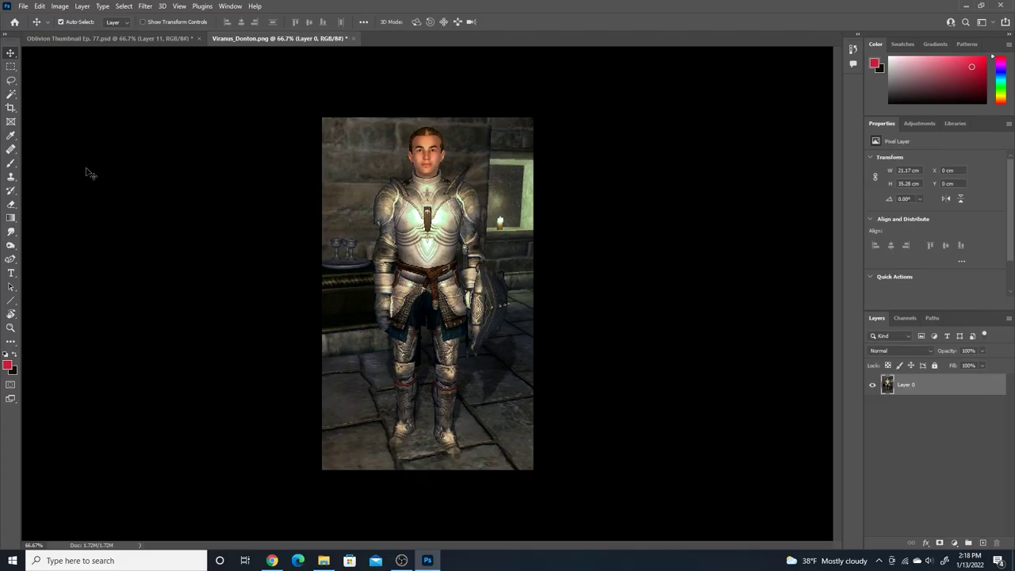
click(10, 52)
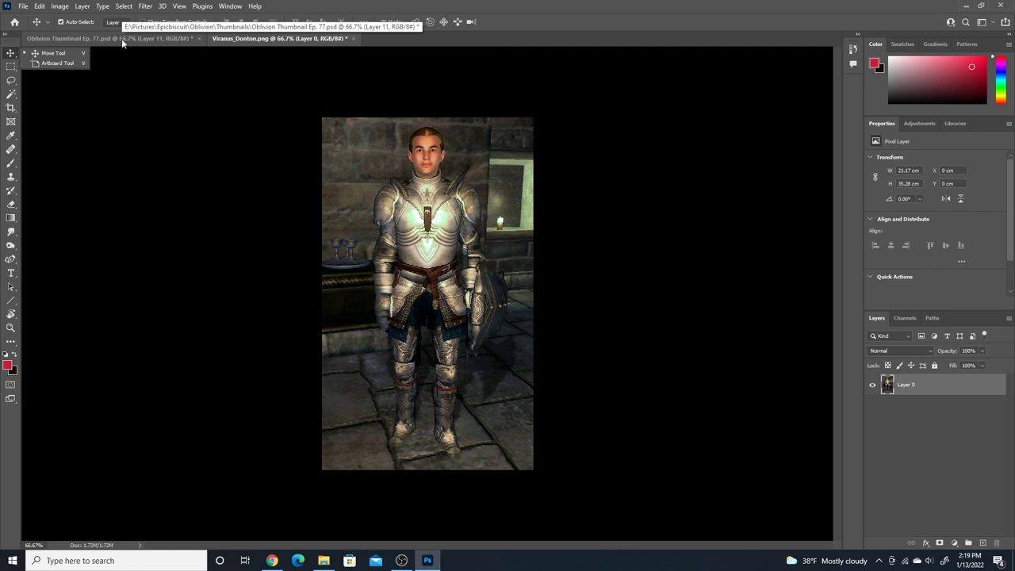
click(10, 80)
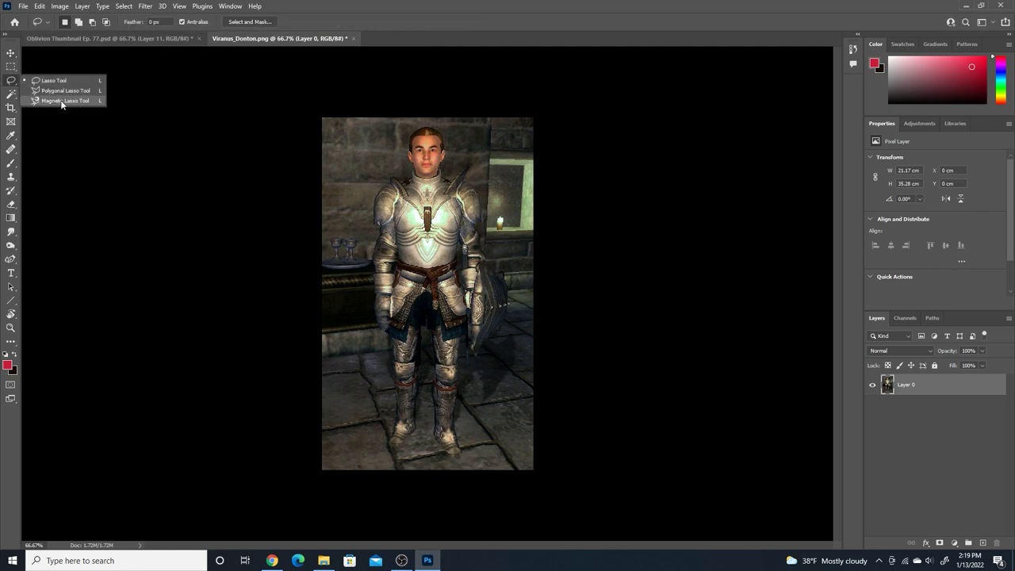
Step: Zoom in and back out on the knight, then show the lasso tool variants
click(179, 5)
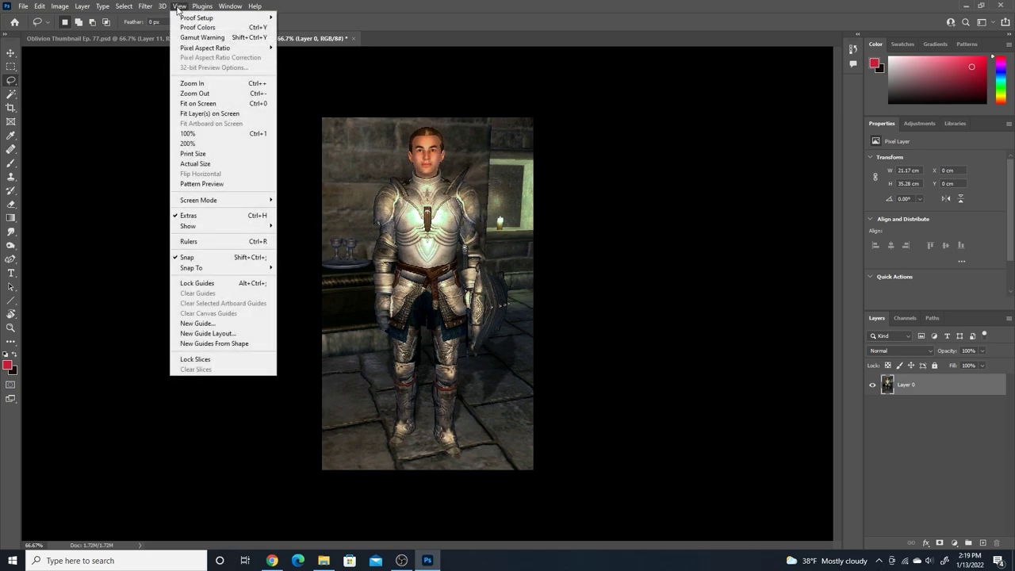
click(190, 82)
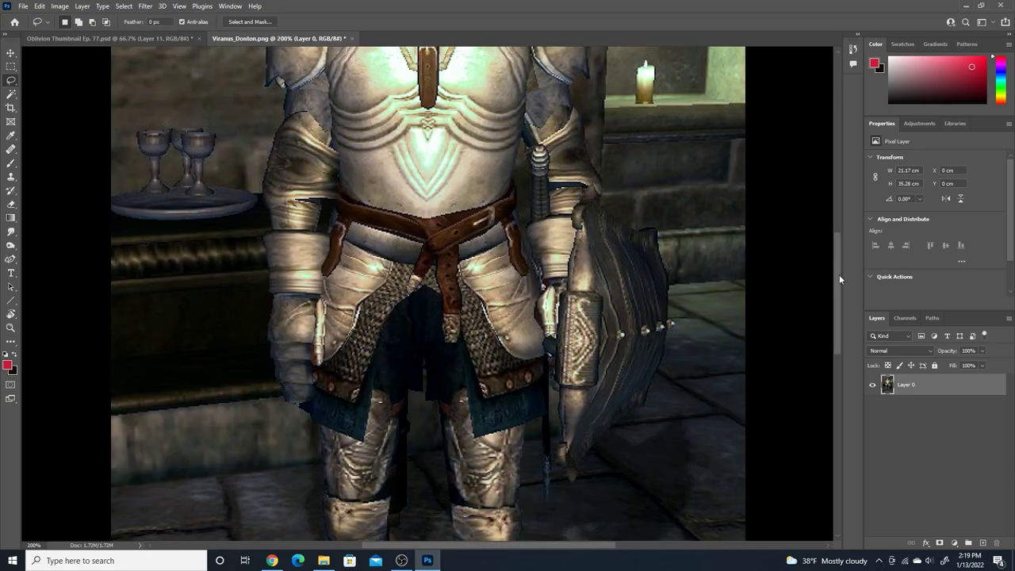
drag(839, 274, 832, 191)
click(179, 6)
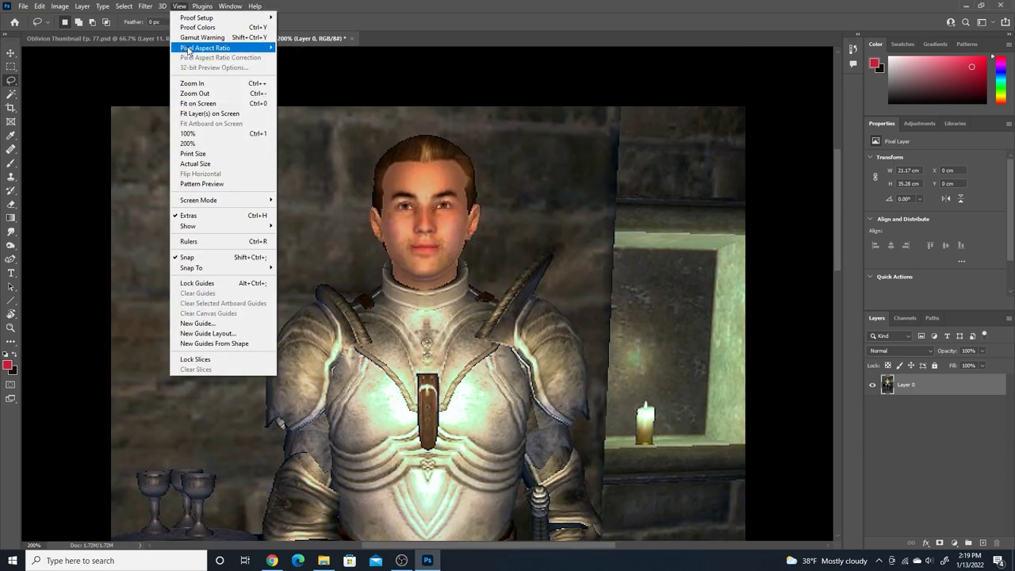
click(190, 97)
drag(834, 212, 839, 263)
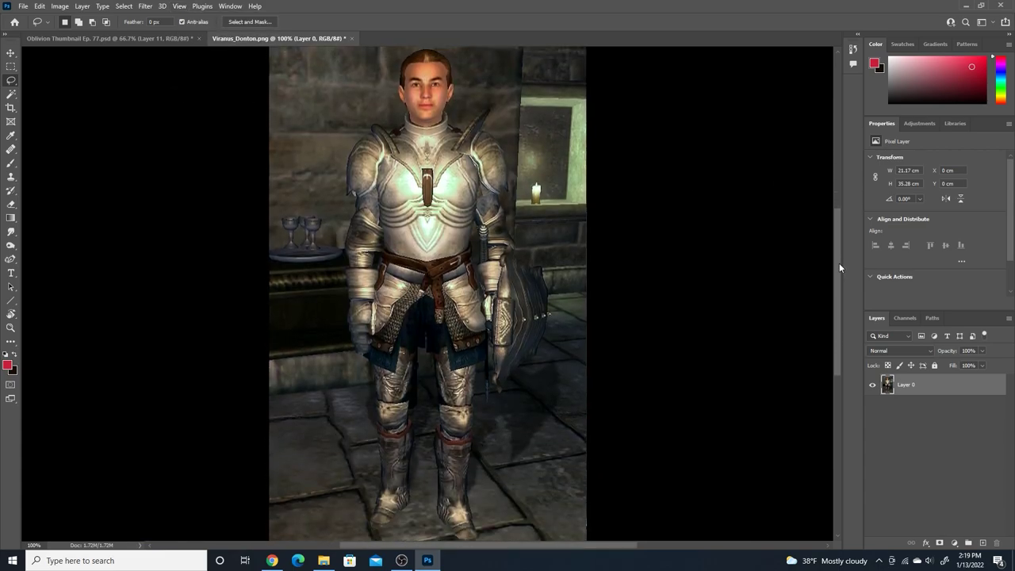
right_click(12, 83)
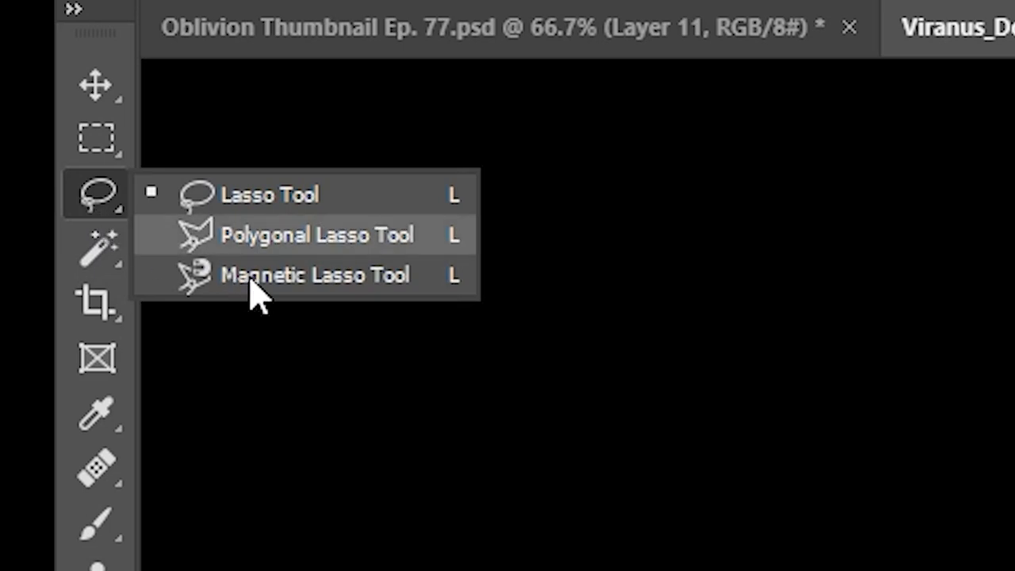
click(274, 198)
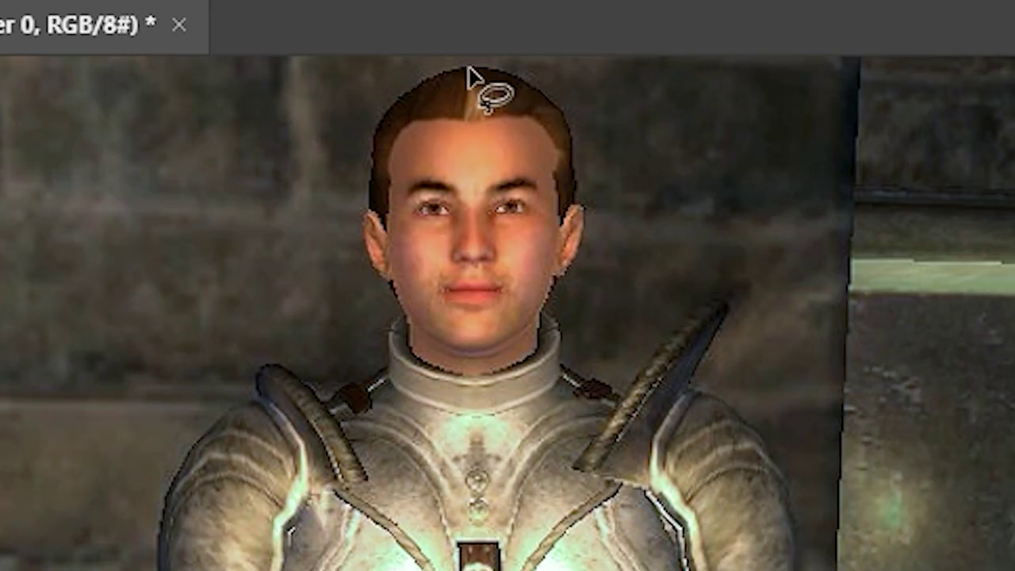
mouse_move(471, 69)
mouse_down()
mouse_move(402, 92)
mouse_move(375, 123)
mouse_move(361, 242)
mouse_move(385, 283)
mouse_move(392, 337)
mouse_move(363, 379)
mouse_move(311, 408)
mouse_up()
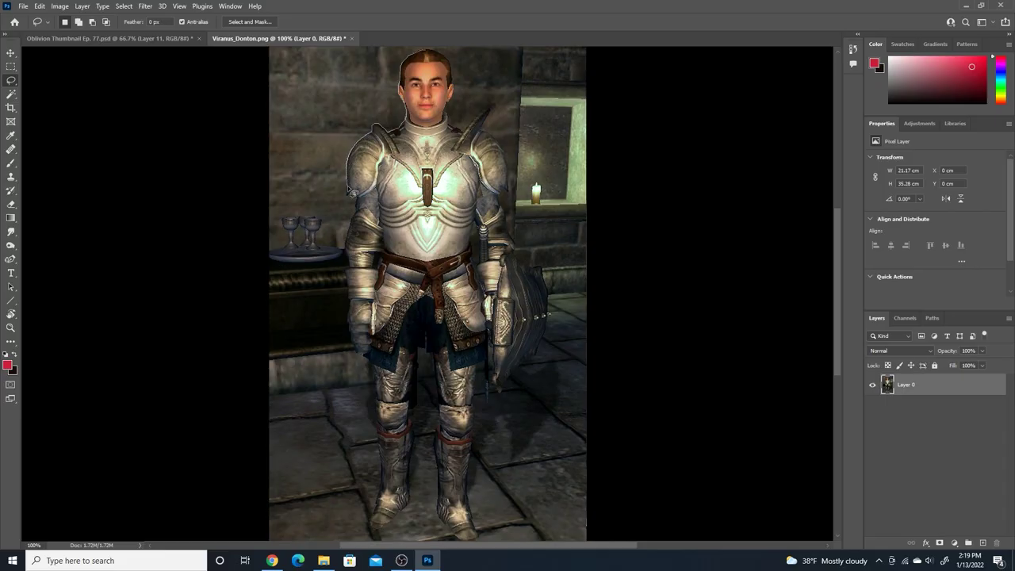
drag(348, 187, 358, 202)
mouse_move(441, 261)
mouse_down()
mouse_move(438, 111)
mouse_move(426, 53)
mouse_up()
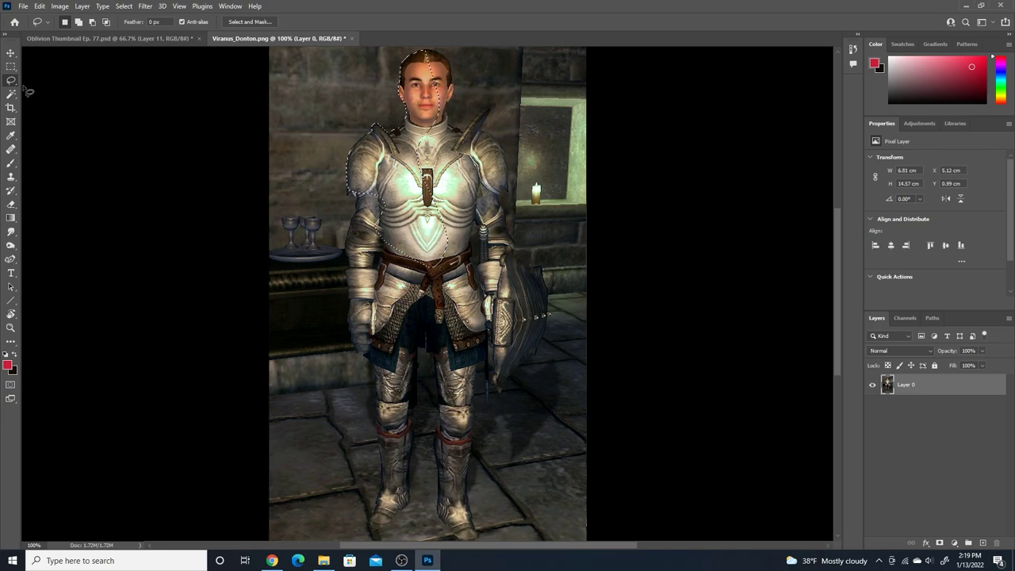
click(11, 66)
right_click(10, 80)
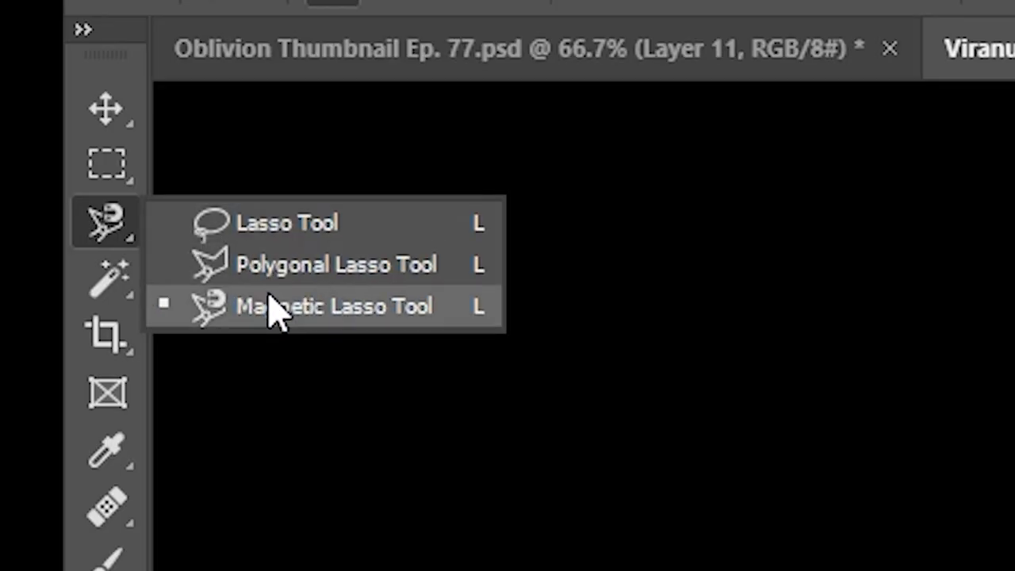
click(287, 307)
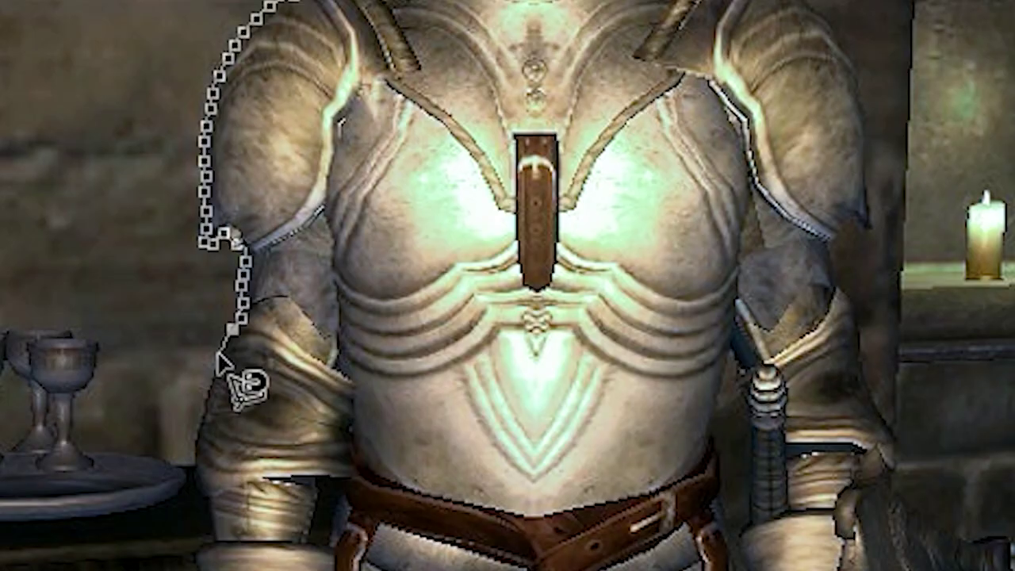
mouse_move(217, 355)
mouse_down()
mouse_move(314, 358)
mouse_move(280, 408)
mouse_move(230, 427)
mouse_move(257, 462)
mouse_move(333, 452)
mouse_move(376, 288)
mouse_move(389, 109)
mouse_up()
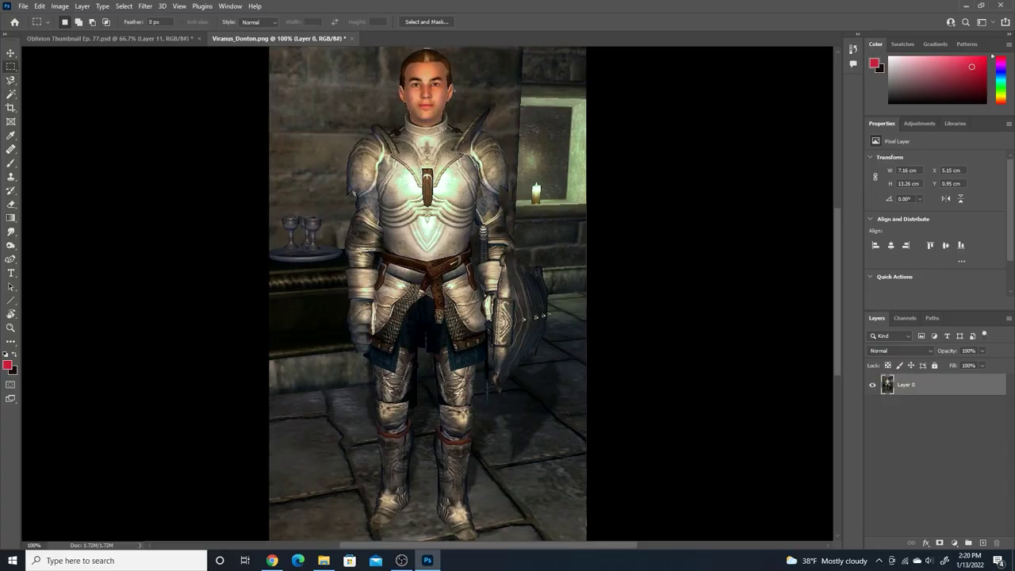
Step: Trace the knight with the Magnetic Lasso and close the outline into a selection
click(10, 83)
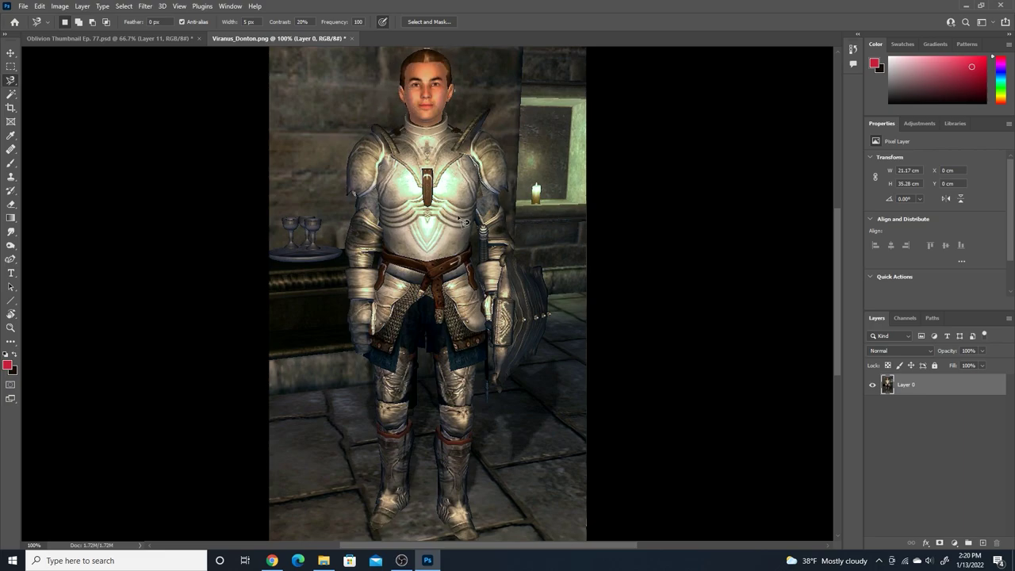
scroll(462, 220, up, 1)
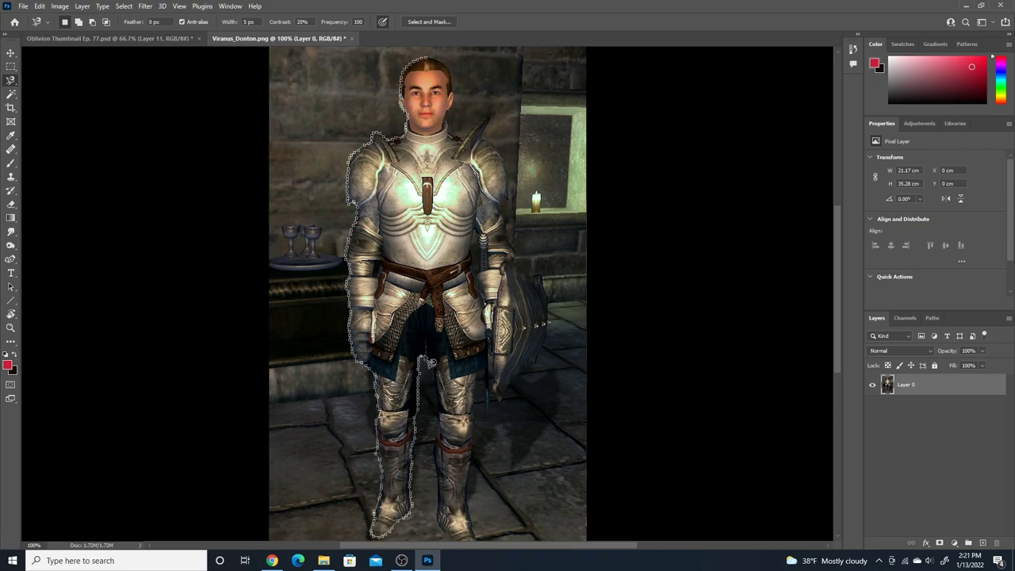
mouse_move(444, 417)
mouse_down()
mouse_move(443, 495)
mouse_move(464, 549)
mouse_move(478, 432)
mouse_up()
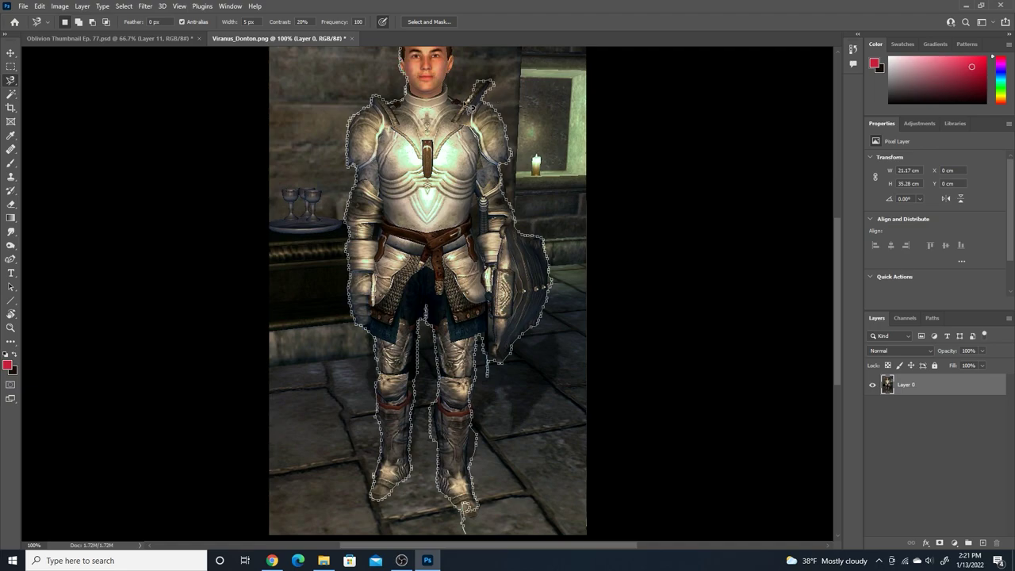
click(451, 49)
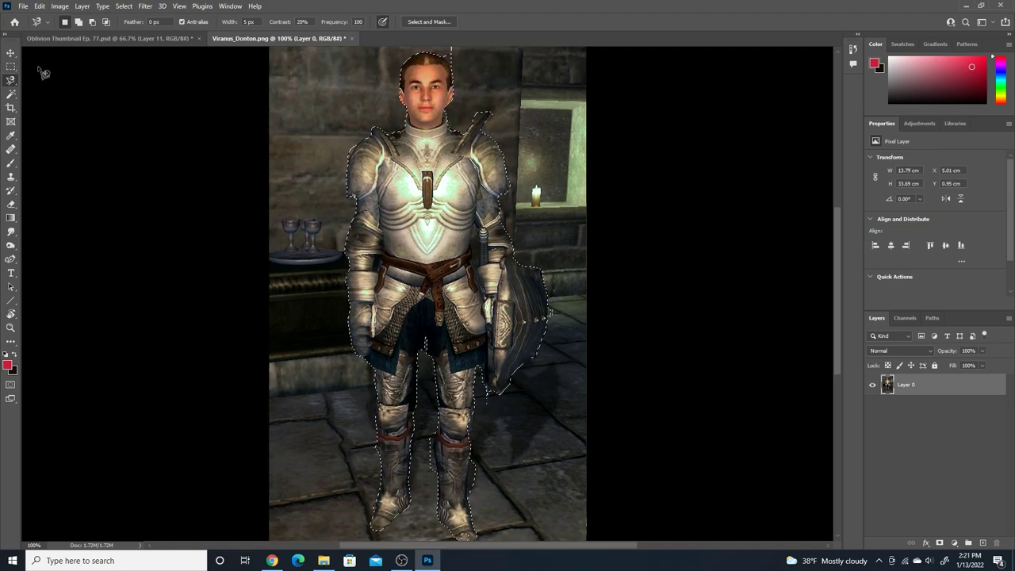
Step: Switch to the regular Lasso Tool for selection cleanup
right_click(12, 81)
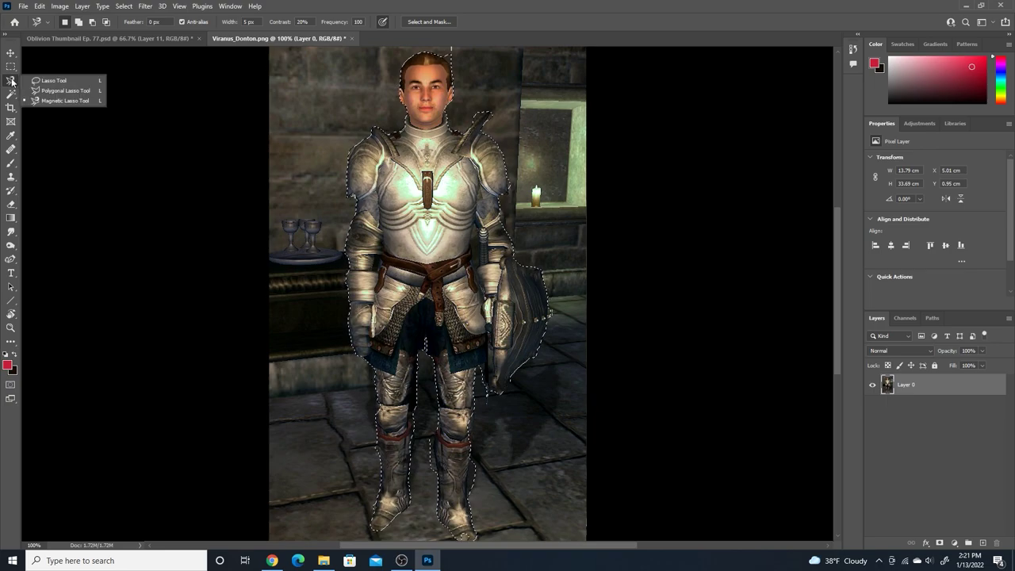
click(55, 81)
scroll(291, 216, up, 2)
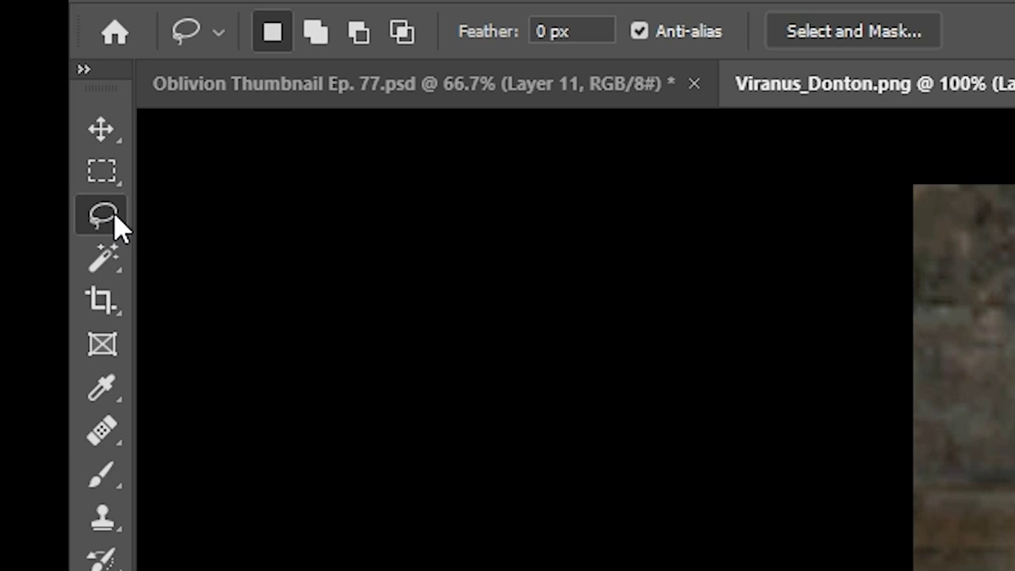
right_click(115, 224)
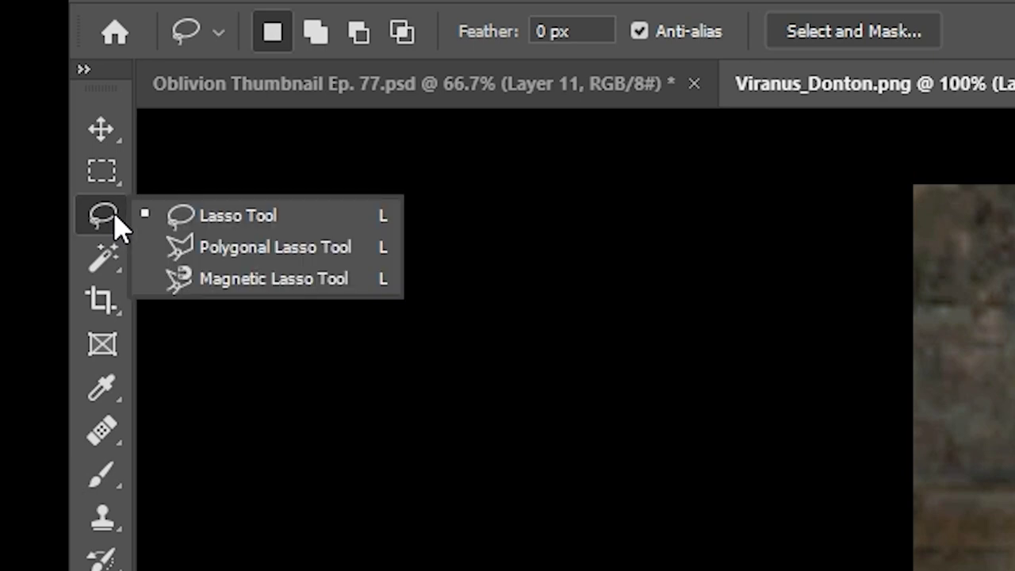
click(226, 224)
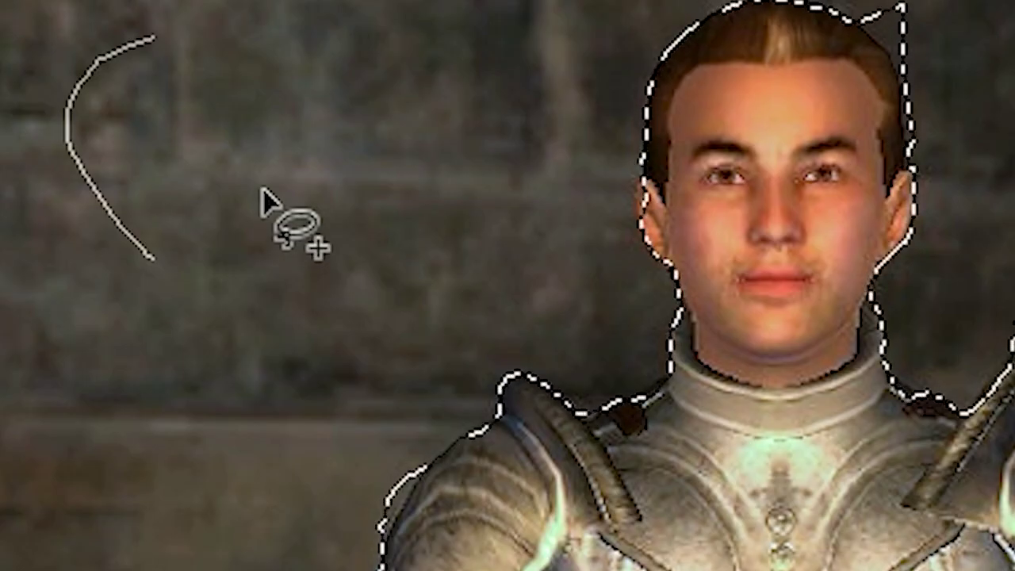
Step: At 200% zoom, subtract the wall patch and right hair edge from the knight selection, adding the shoulder
mouse_move(300, 96)
mouse_down()
mouse_move(232, 201)
mouse_move(244, 262)
mouse_move(383, 484)
mouse_move(489, 414)
mouse_move(464, 271)
mouse_move(355, 135)
mouse_move(294, 95)
mouse_up()
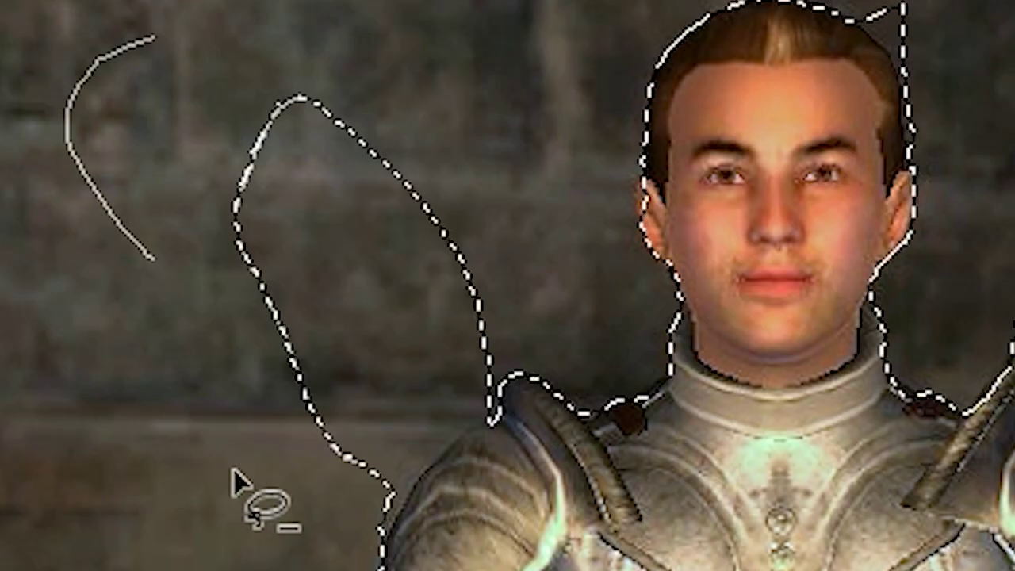
mouse_move(412, 458)
mouse_down()
mouse_move(485, 421)
mouse_move(526, 230)
mouse_move(333, 4)
mouse_move(112, 173)
mouse_move(123, 440)
mouse_move(274, 527)
mouse_move(333, 531)
mouse_up()
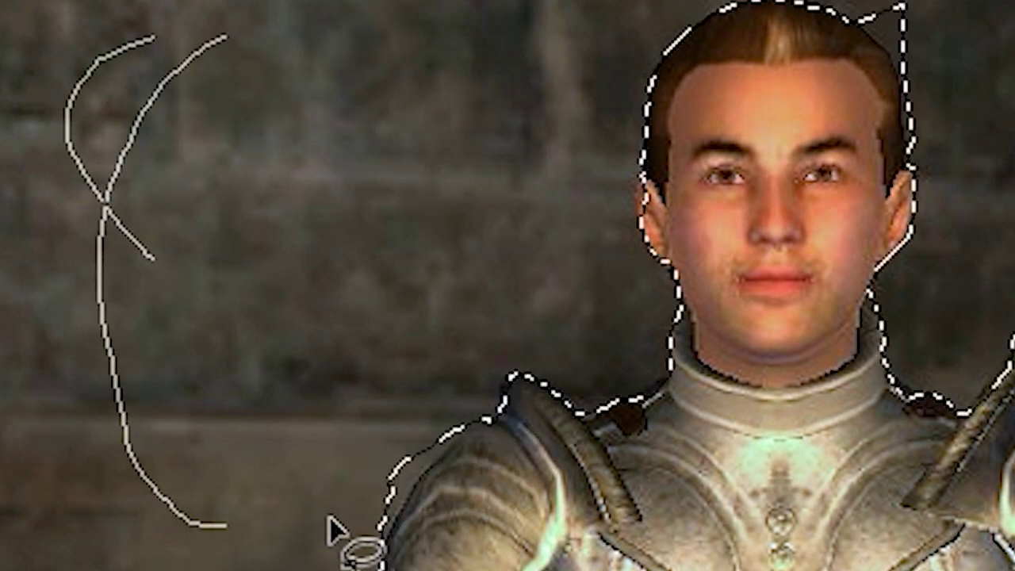
click(179, 7)
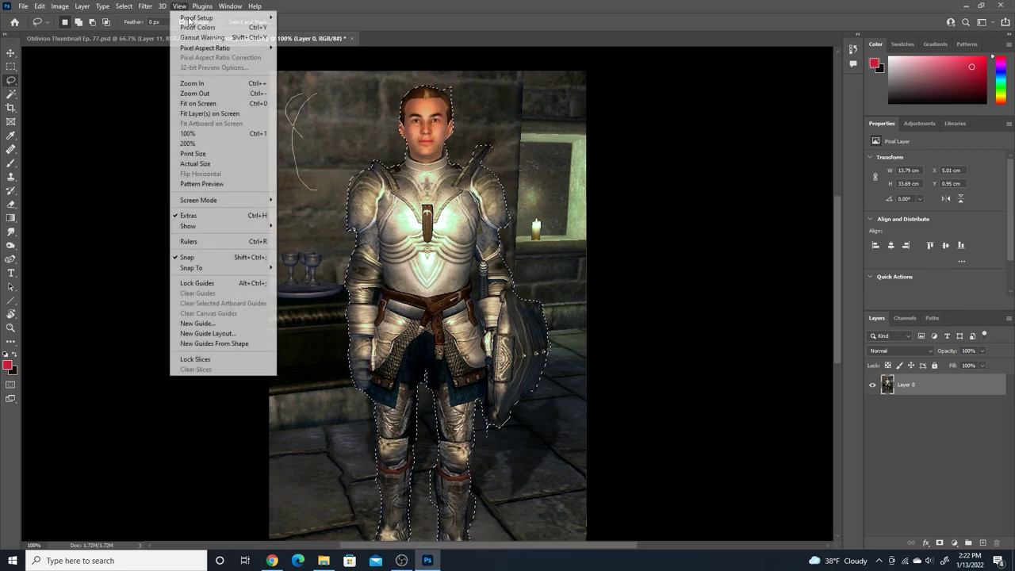
click(192, 83)
drag(835, 245, 836, 164)
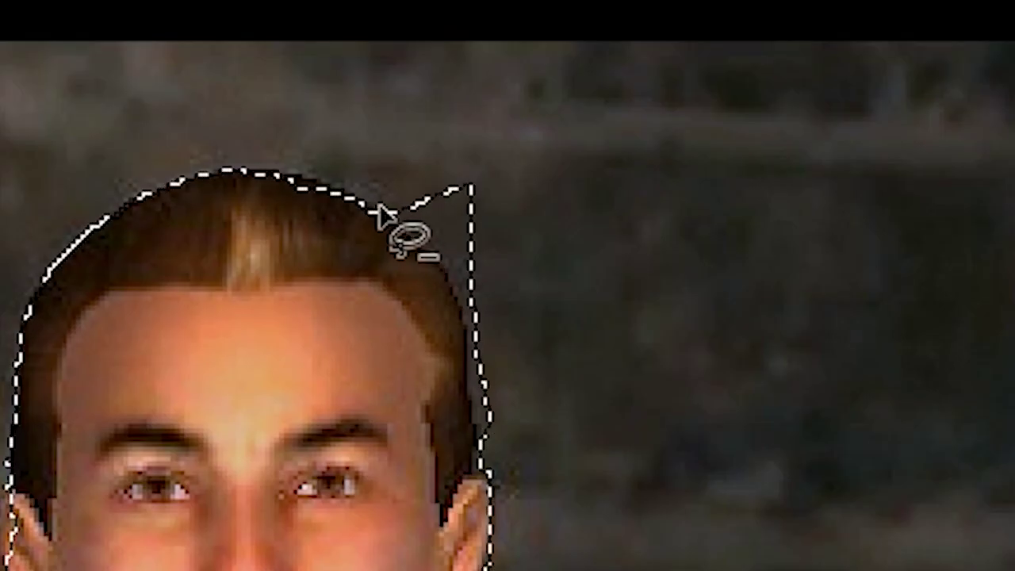
mouse_move(379, 208)
mouse_down()
mouse_move(443, 276)
mouse_move(461, 335)
mouse_move(477, 468)
mouse_move(501, 480)
mouse_move(570, 327)
mouse_move(492, 143)
mouse_move(434, 139)
mouse_move(381, 208)
mouse_up()
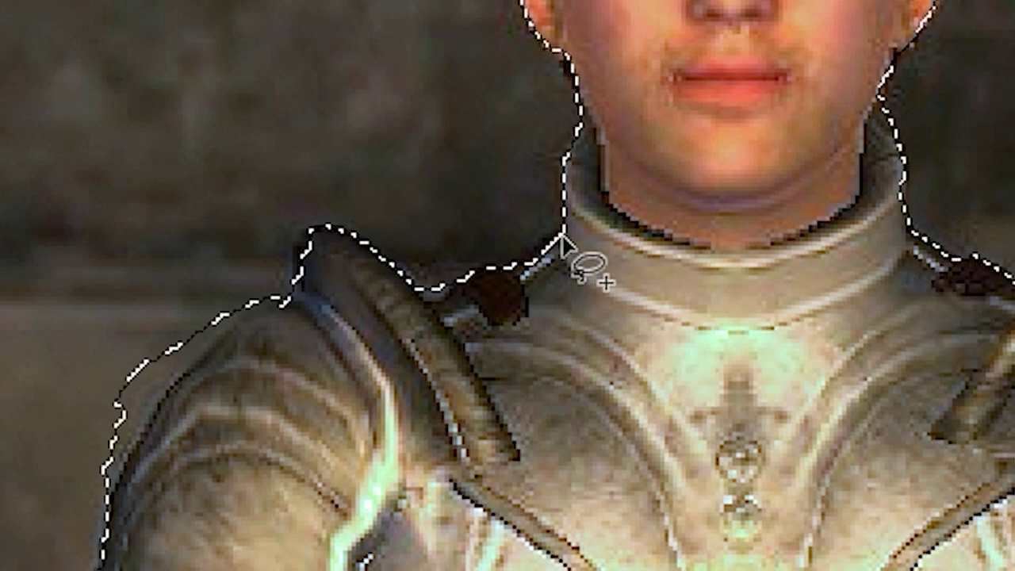
mouse_move(538, 246)
mouse_down()
mouse_move(453, 291)
mouse_move(423, 293)
mouse_move(476, 272)
mouse_move(516, 281)
mouse_up()
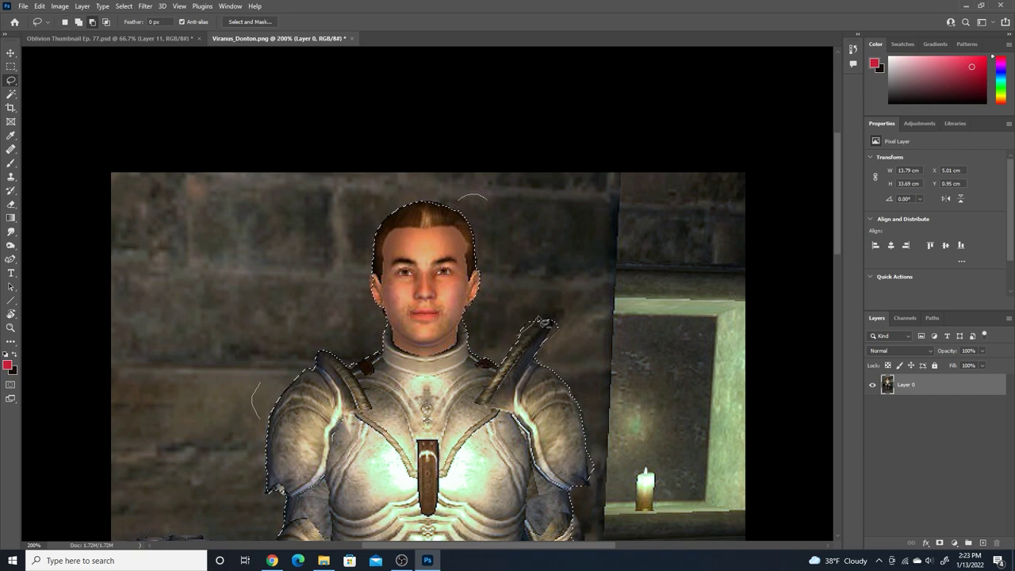
Step: Add the top of the right shoulder pad to the knight's Lasso selection
mouse_move(524, 331)
mouse_down()
mouse_move(555, 322)
mouse_move(551, 343)
mouse_move(527, 354)
mouse_move(558, 325)
mouse_up()
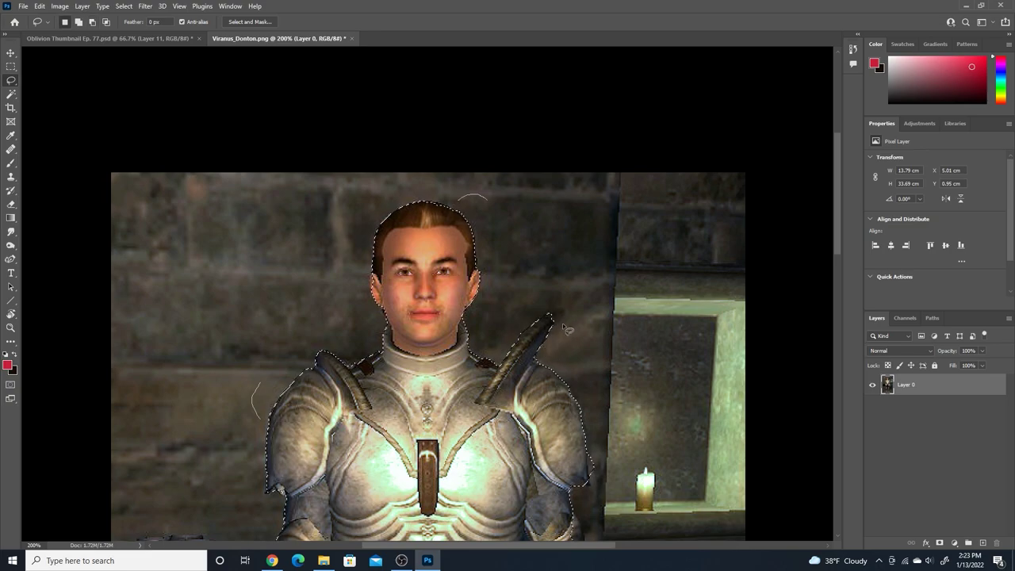
drag(837, 250, 836, 295)
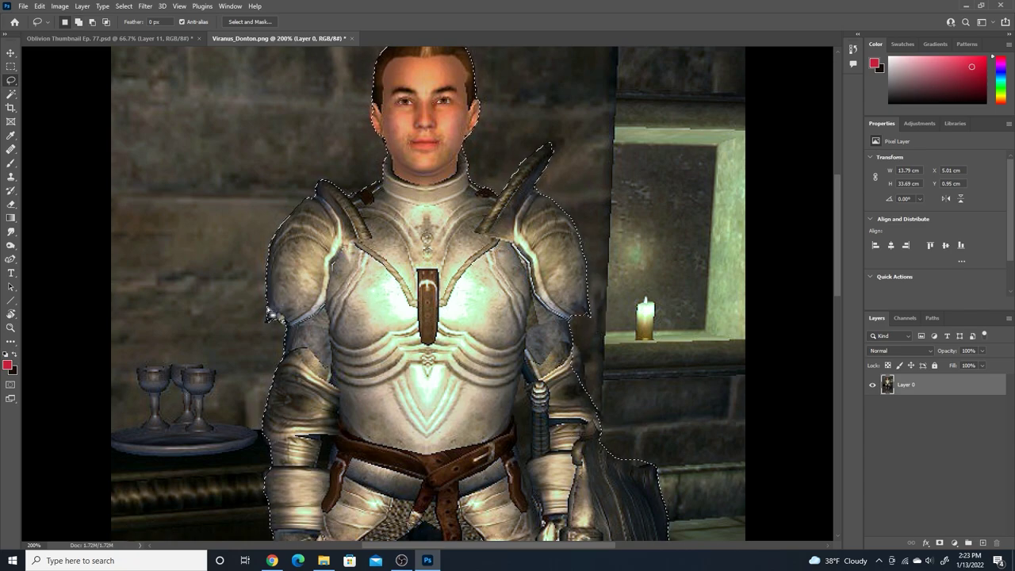
scroll(291, 304, up, 1)
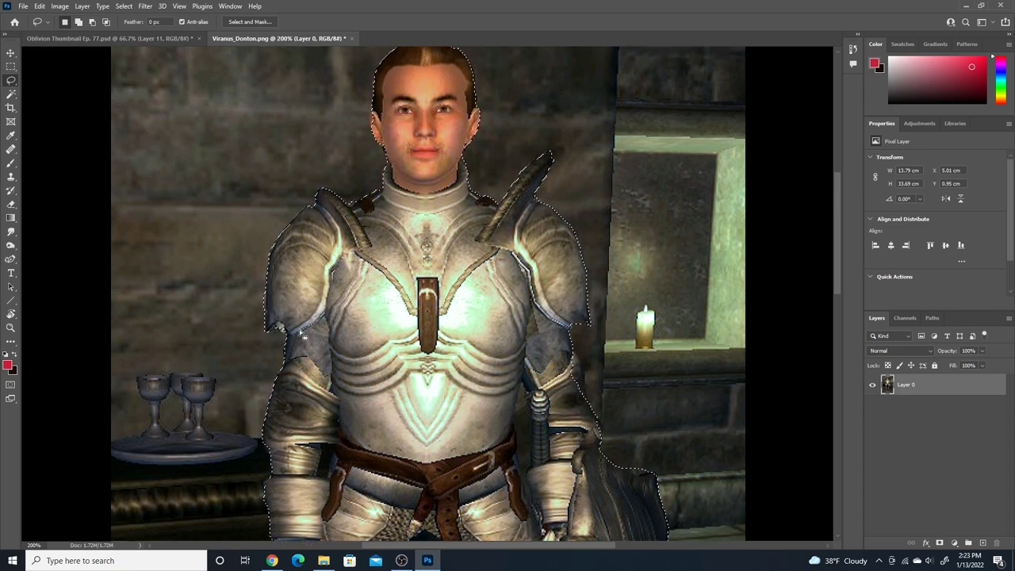
scroll(308, 271, down, 3)
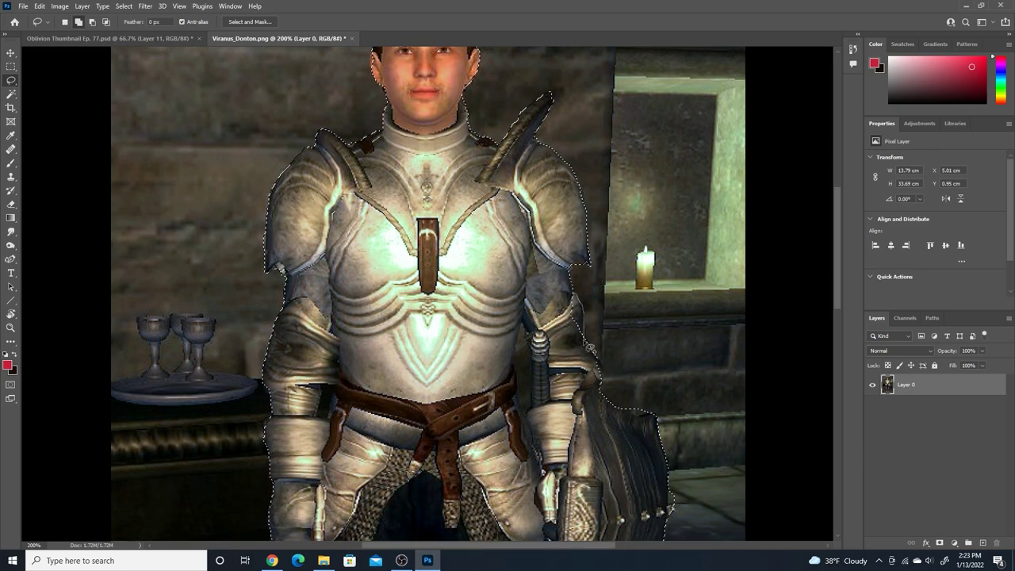
scroll(670, 396, down, 5)
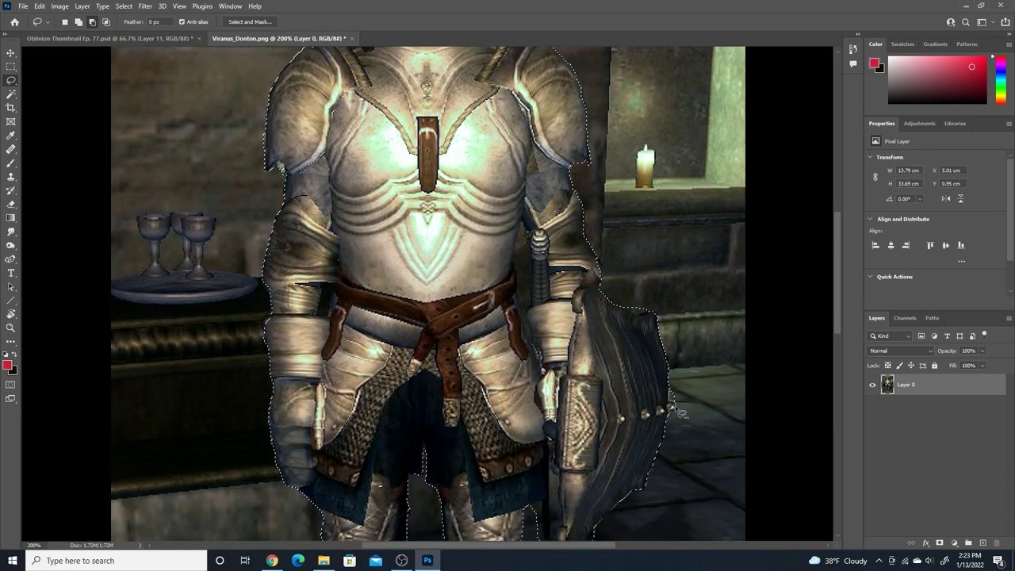
Step: Extend the selection down along the shield and legs to enclose the boots
mouse_move(680, 413)
mouse_down()
mouse_move(708, 424)
mouse_move(673, 413)
mouse_move(697, 424)
mouse_move(560, 487)
mouse_move(547, 440)
mouse_up()
scroll(699, 421, down, 4)
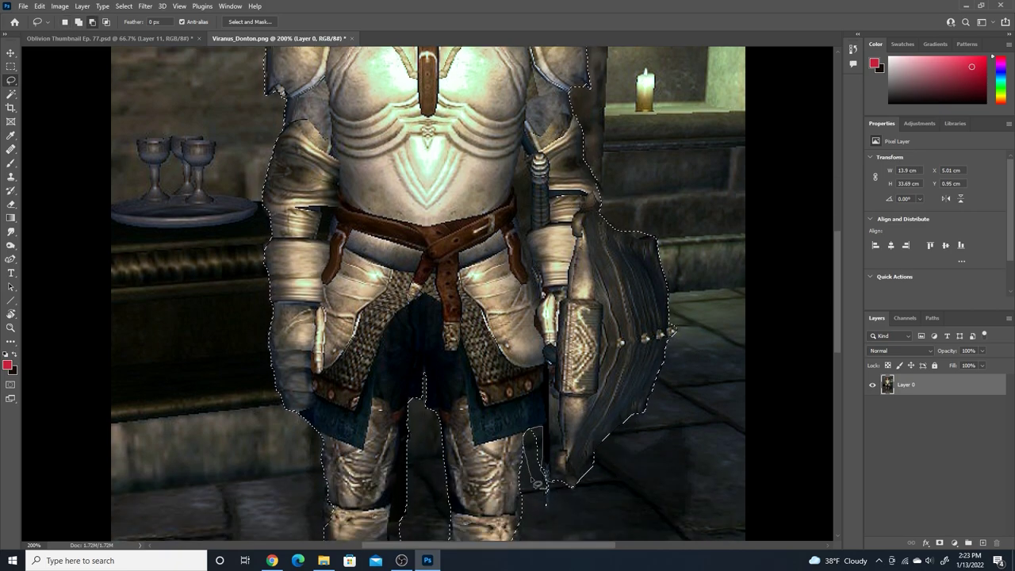
scroll(537, 482, down, 10)
mouse_move(537, 481)
mouse_down()
mouse_move(524, 377)
mouse_move(522, 435)
mouse_move(531, 371)
mouse_move(503, 441)
mouse_move(516, 401)
mouse_move(519, 469)
mouse_move(531, 441)
mouse_move(501, 528)
mouse_move(450, 425)
mouse_move(445, 348)
mouse_move(455, 448)
mouse_move(442, 348)
mouse_move(414, 367)
mouse_move(403, 339)
mouse_move(393, 394)
mouse_move(403, 388)
mouse_move(460, 507)
mouse_move(501, 520)
mouse_up()
scroll(516, 472, down, 1)
scroll(475, 474, down, 2)
scroll(331, 373, up, 2)
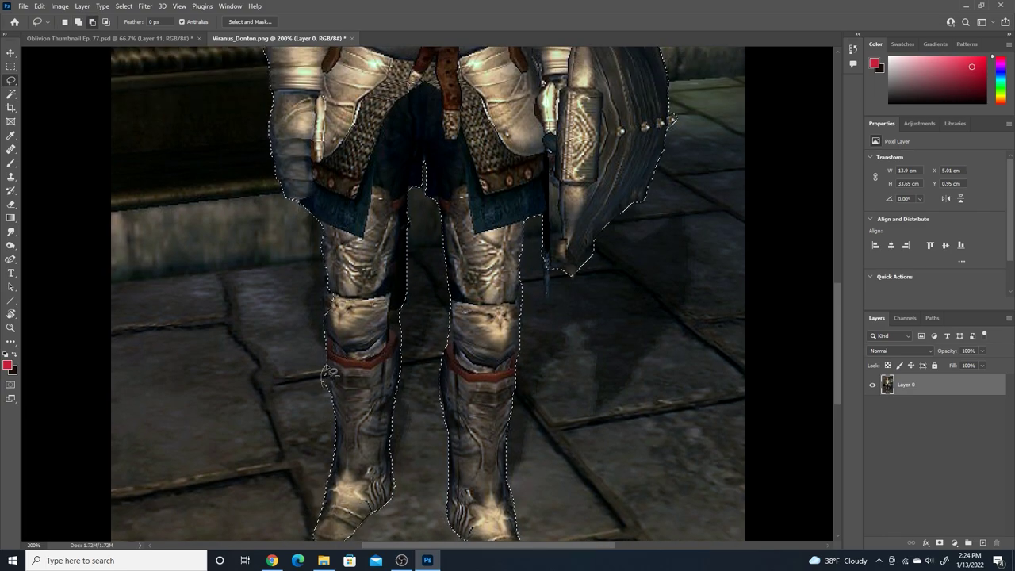
scroll(331, 373, up, 4)
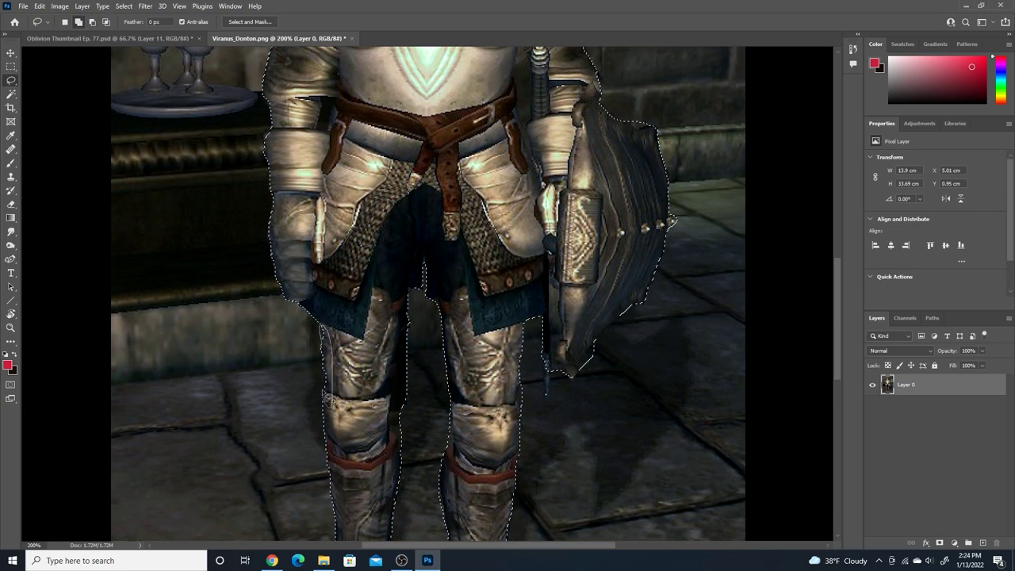
scroll(329, 403, up, 14)
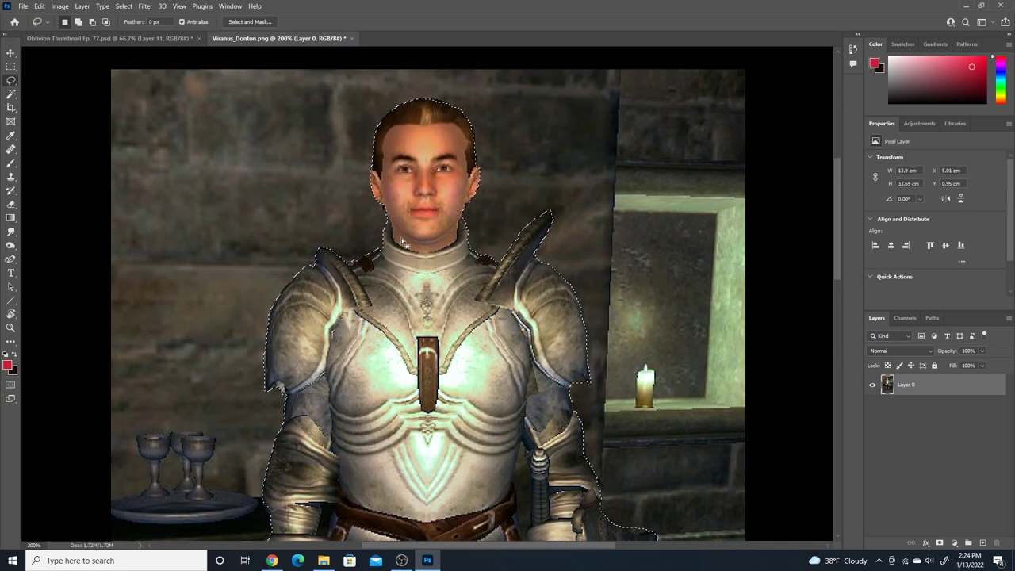
click(179, 6)
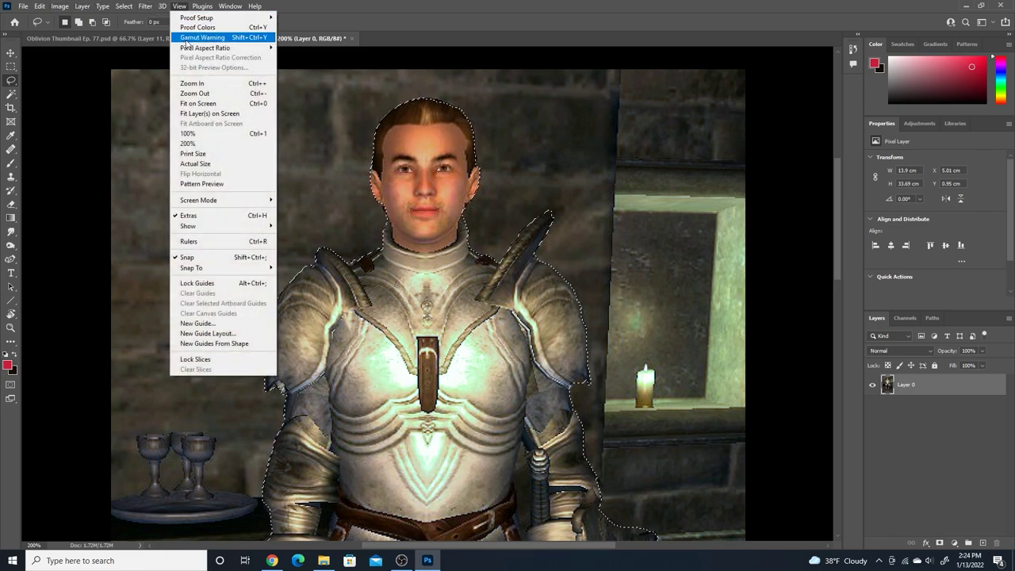
click(194, 92)
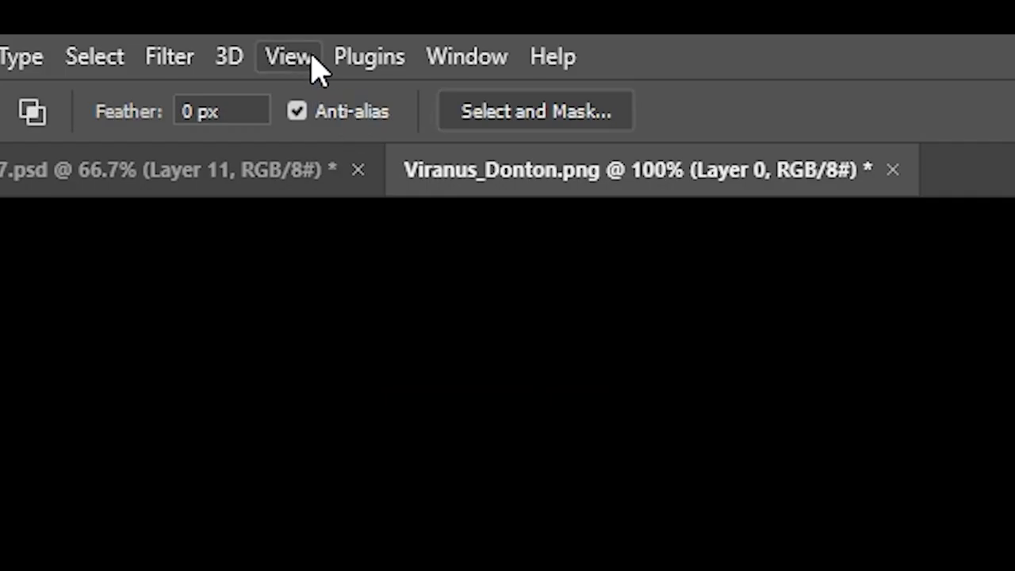
click(313, 59)
click(360, 400)
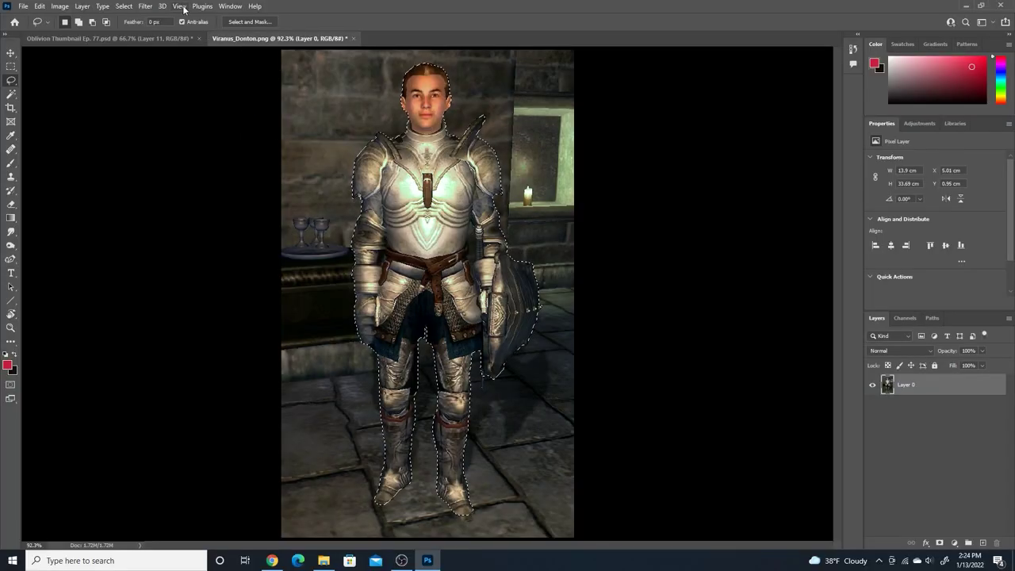
click(183, 9)
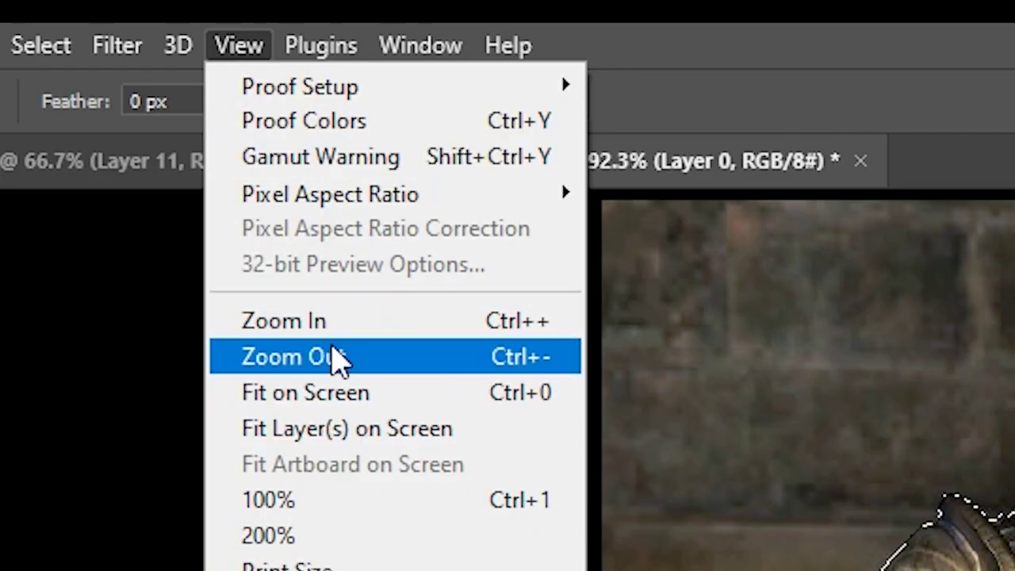
click(317, 320)
click(238, 45)
click(328, 325)
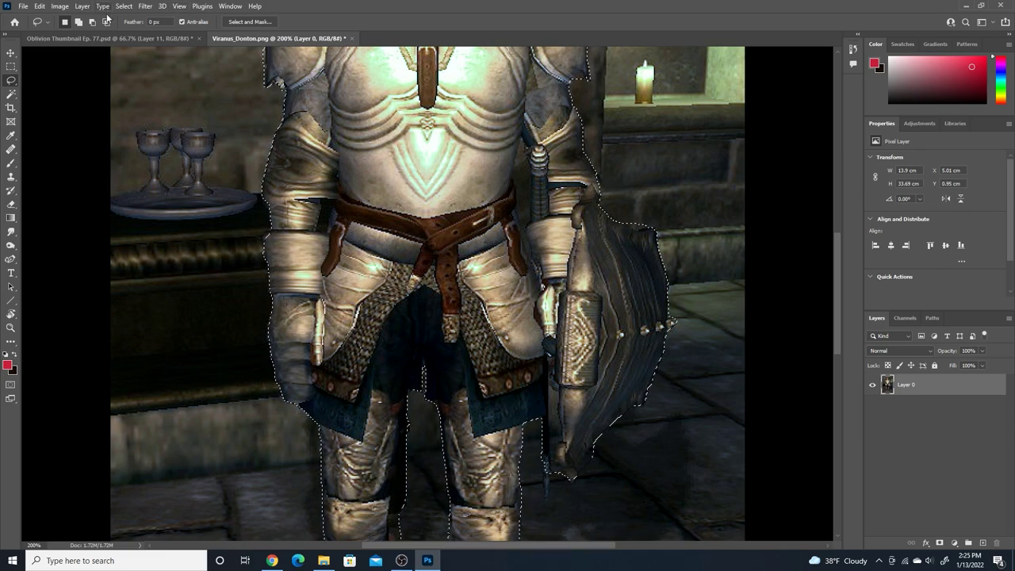
click(179, 6)
click(205, 95)
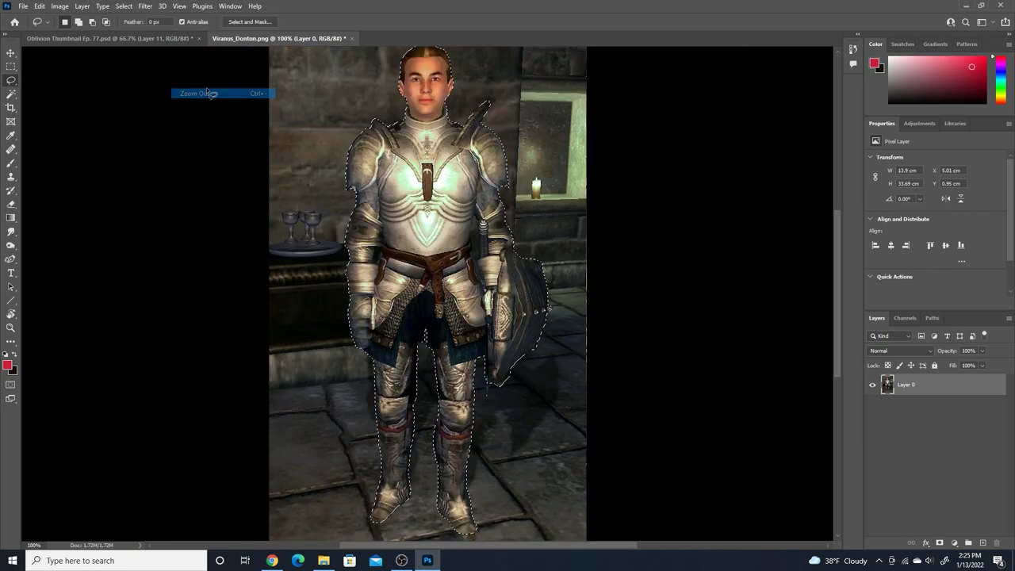
click(180, 7)
click(199, 95)
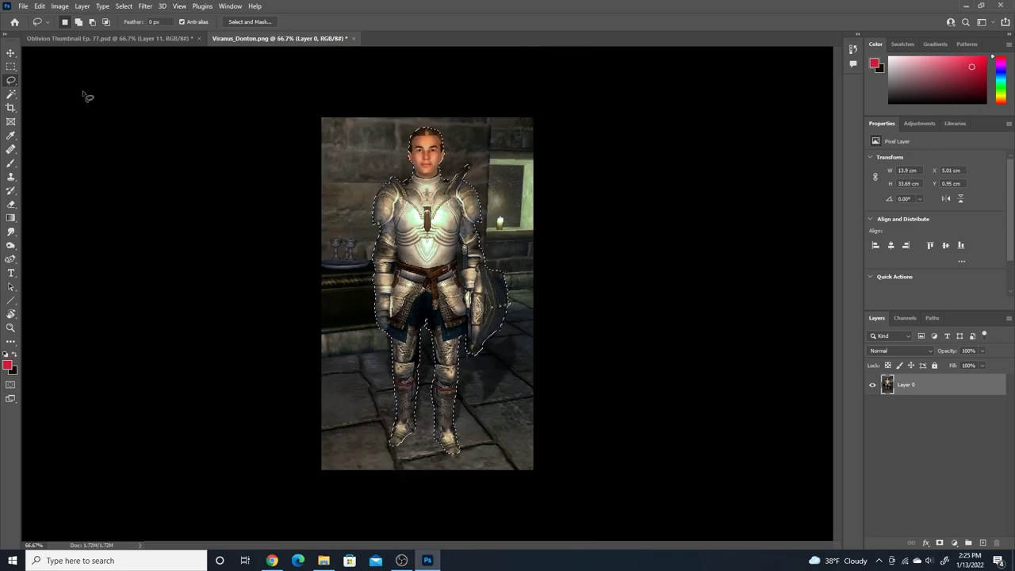
Step: Move the knight cut-out into the Oblivion thumbnail, between the troll and the 77
drag(16, 58, 46, 59)
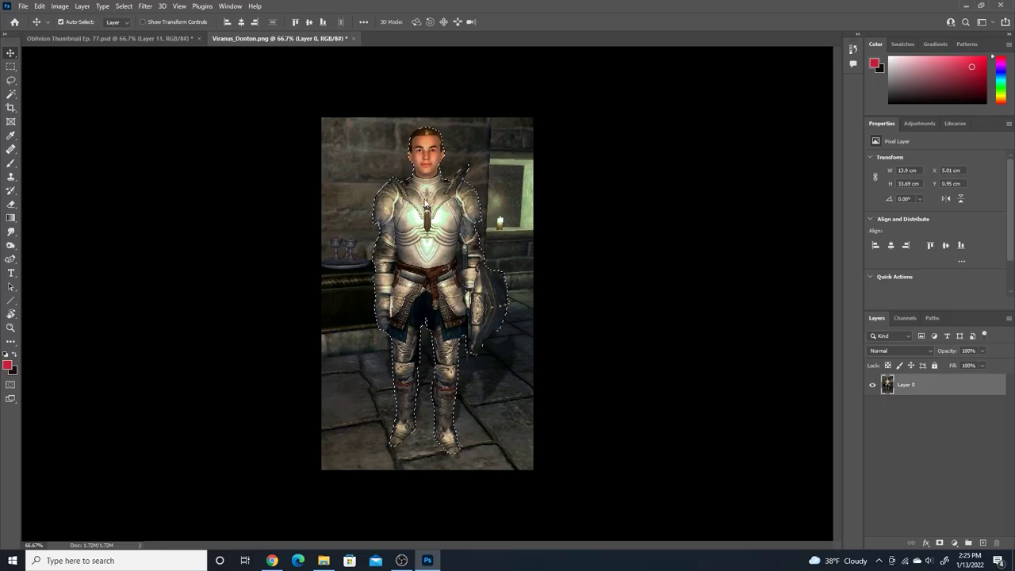
drag(429, 204, 397, 229)
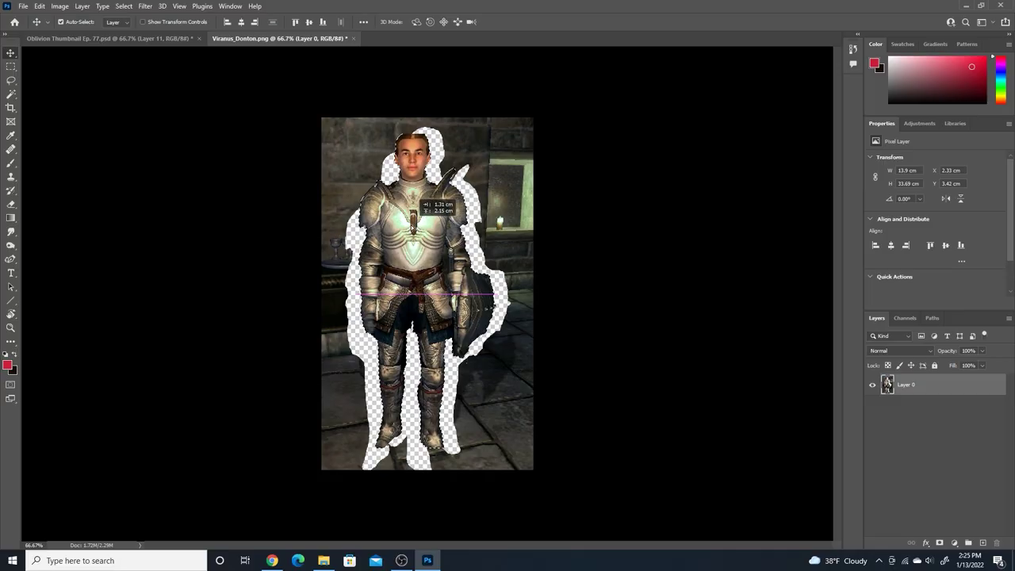
drag(420, 238, 142, 46)
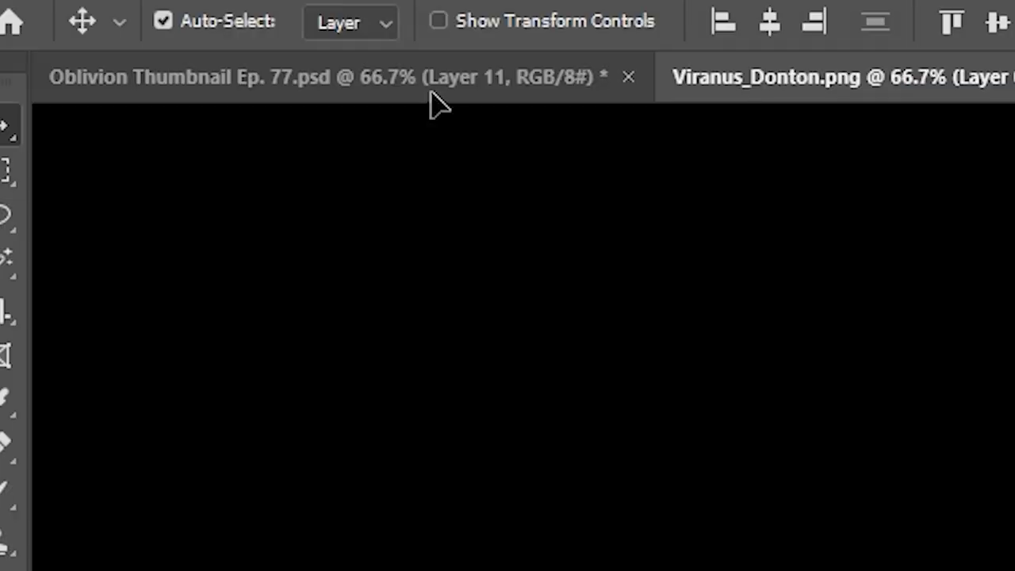
drag(430, 93, 1014, 570)
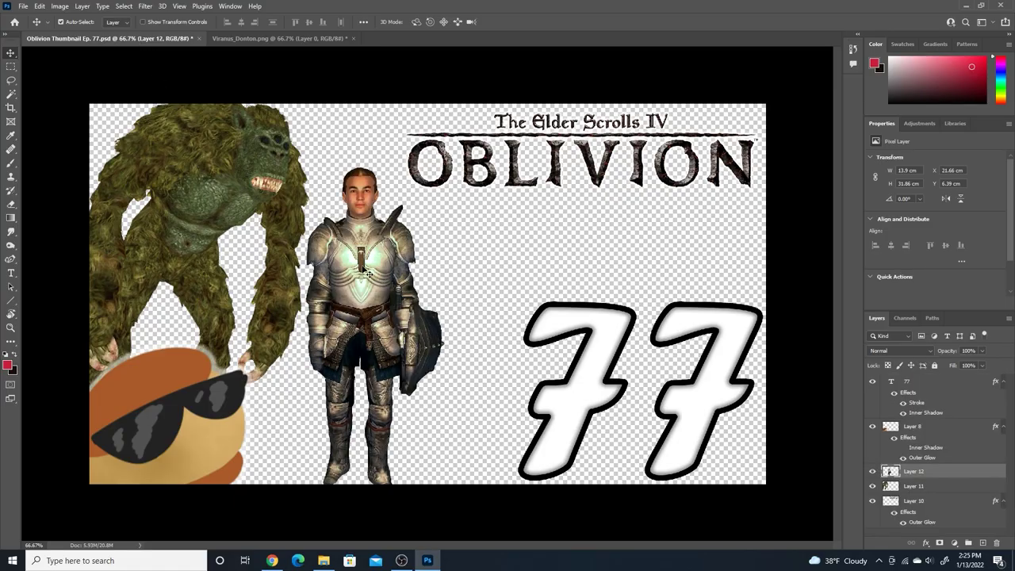
drag(368, 273, 399, 272)
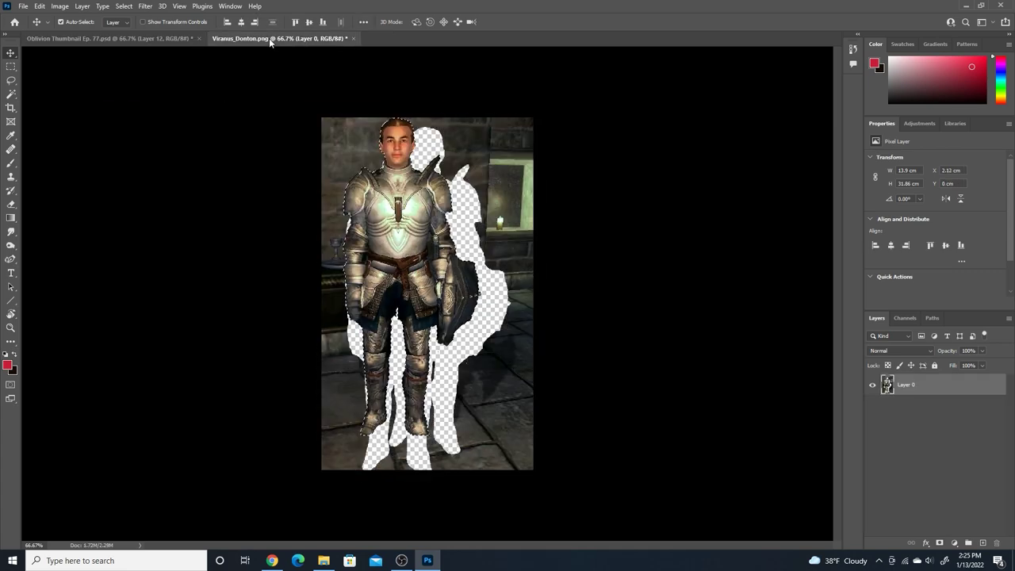
Step: Open the baby doll JPEG via File > Open
click(269, 38)
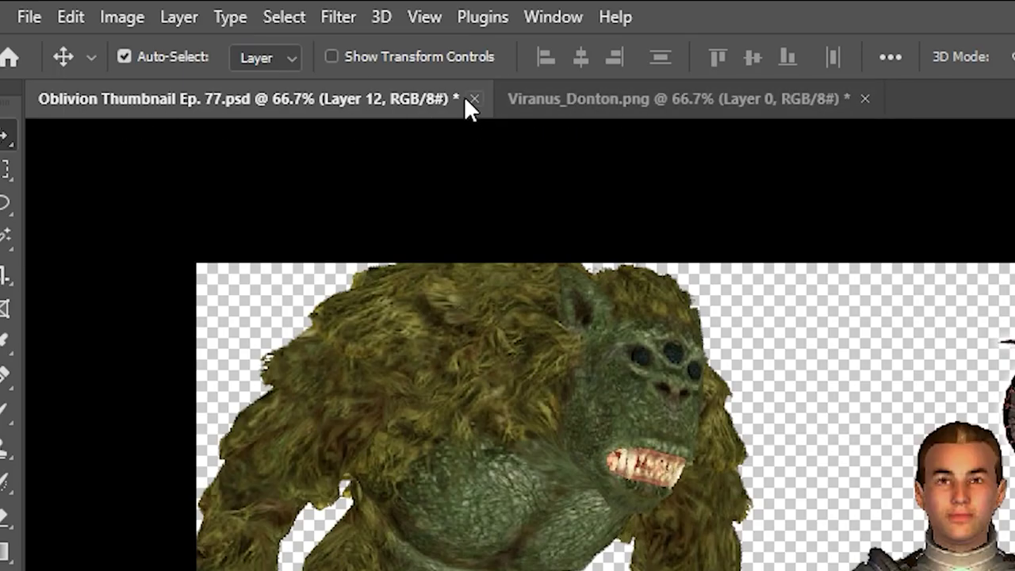
click(30, 16)
click(75, 72)
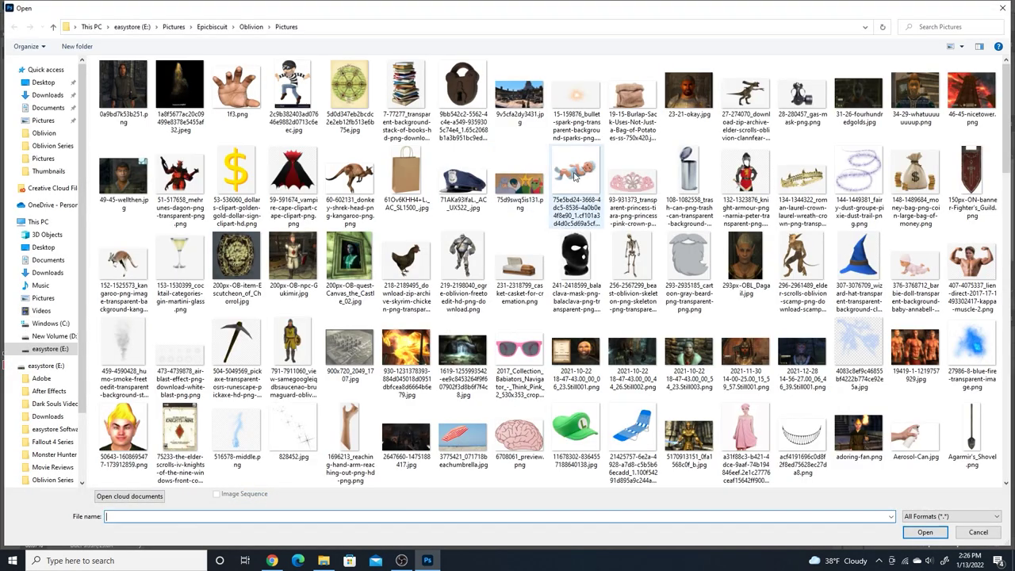
double_click(576, 176)
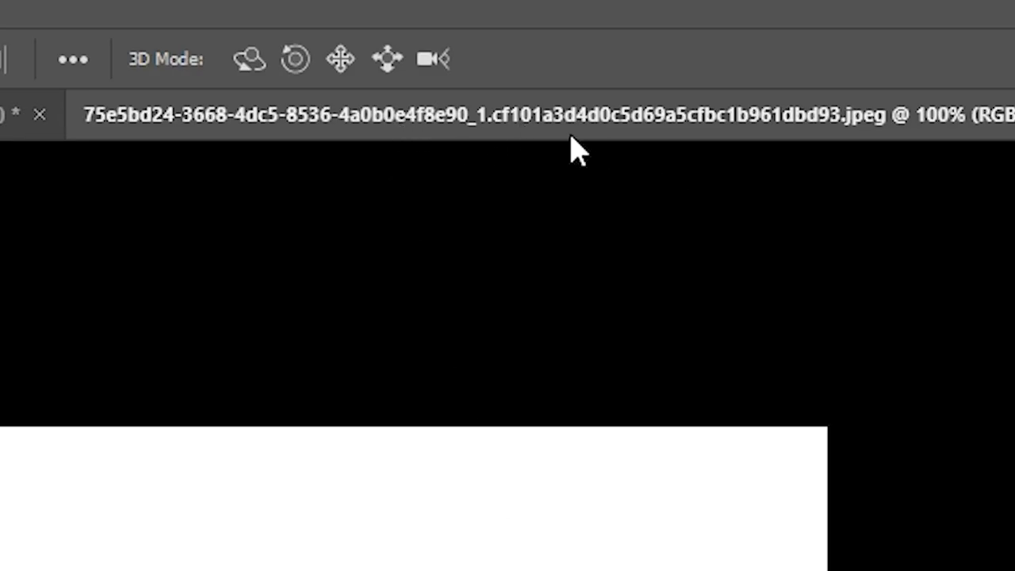
Step: Close Viranus_Donton.png without saving and return to the baby doll image
click(142, 38)
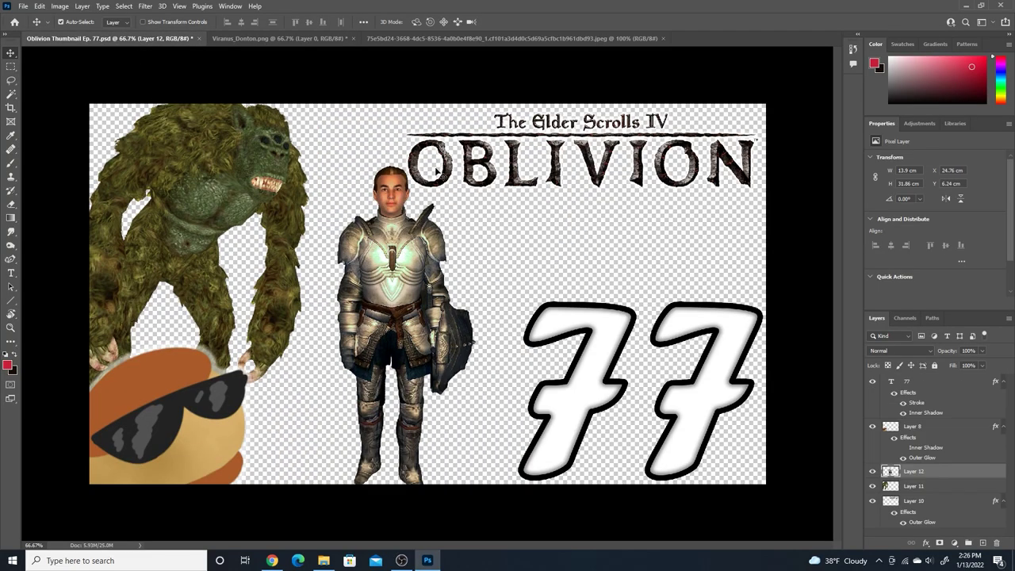
click(330, 38)
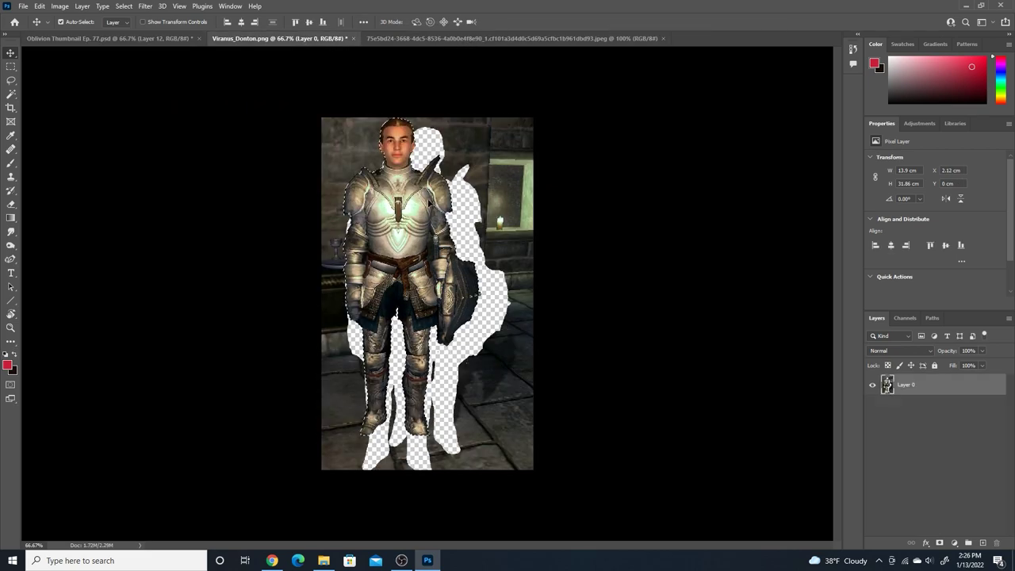
click(355, 39)
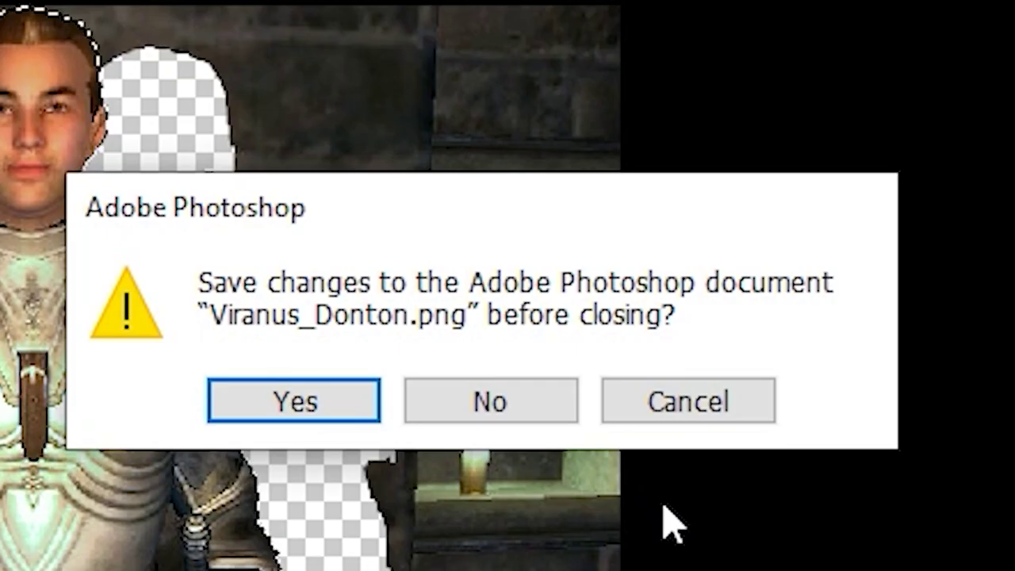
click(523, 414)
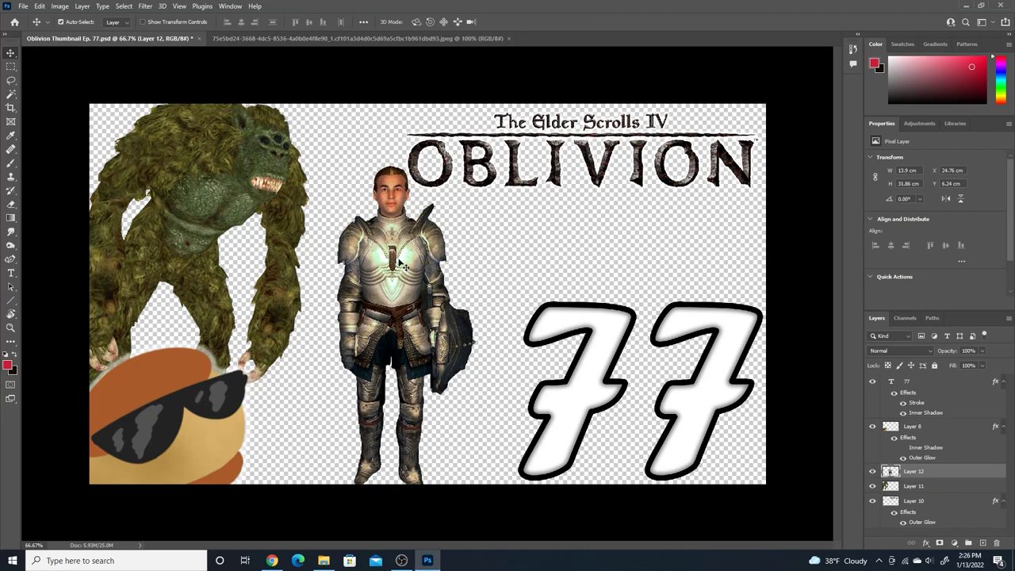
key(ctrl+Tab)
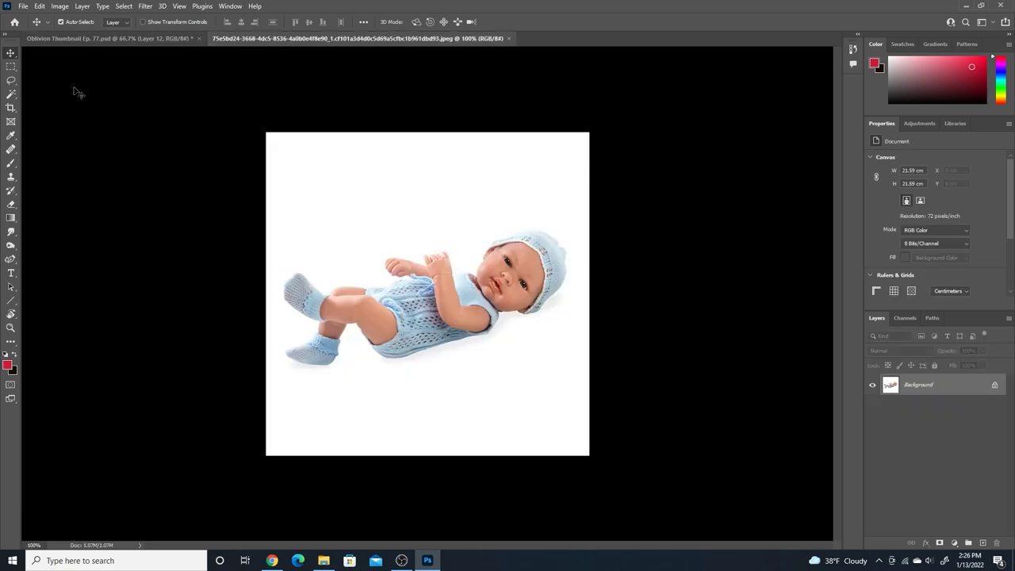
Step: Convert the baby doll's locked Background into Layer 0, leaving it filling the canvas
click(129, 39)
click(280, 37)
click(433, 302)
drag(433, 302, 351, 224)
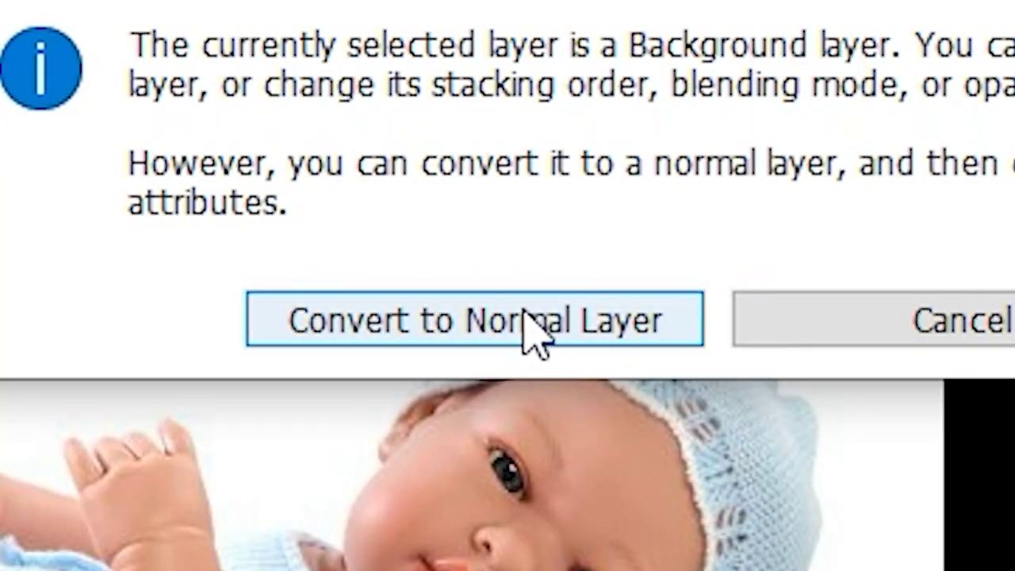
click(975, 317)
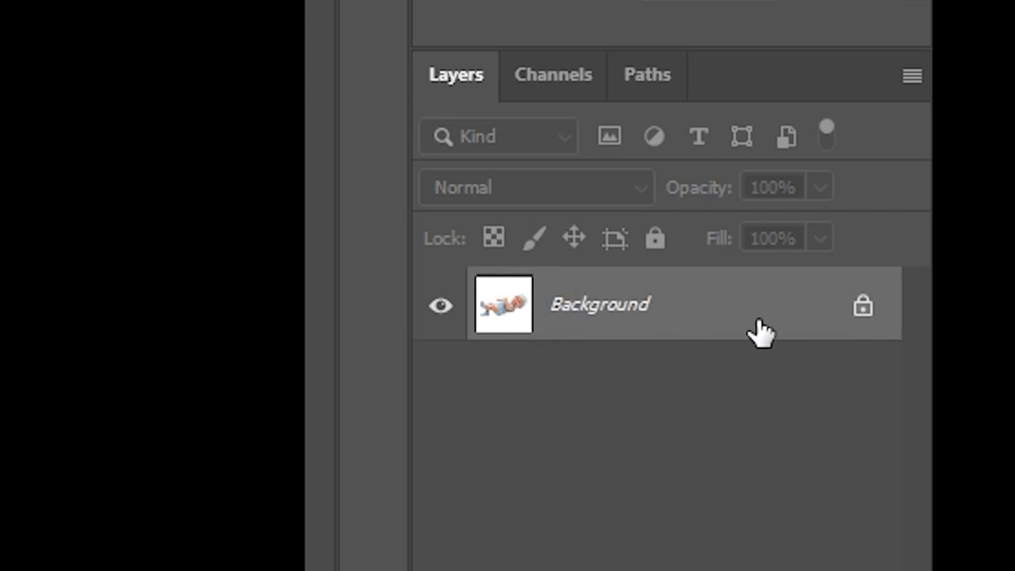
click(866, 317)
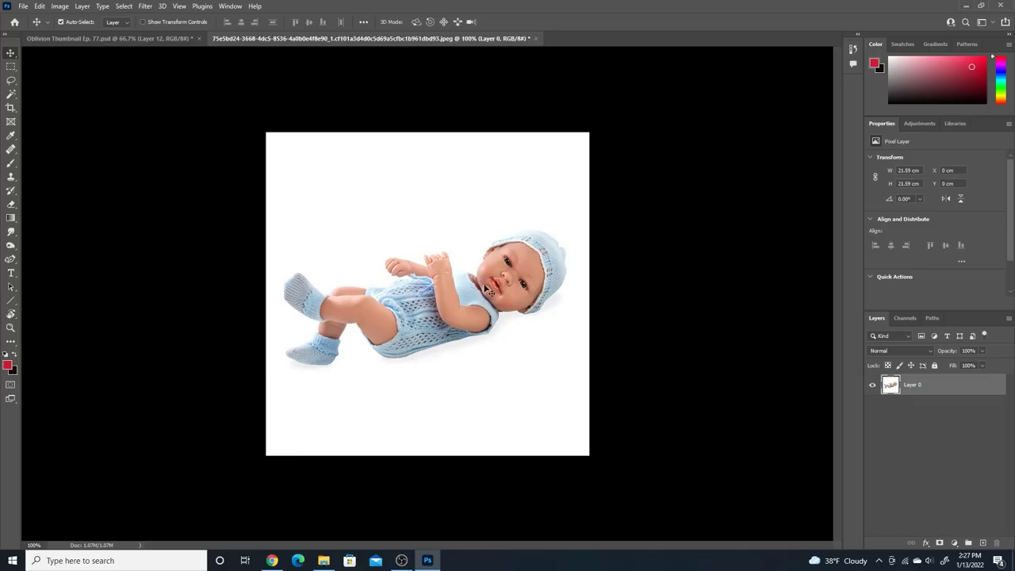
drag(490, 291, 421, 331)
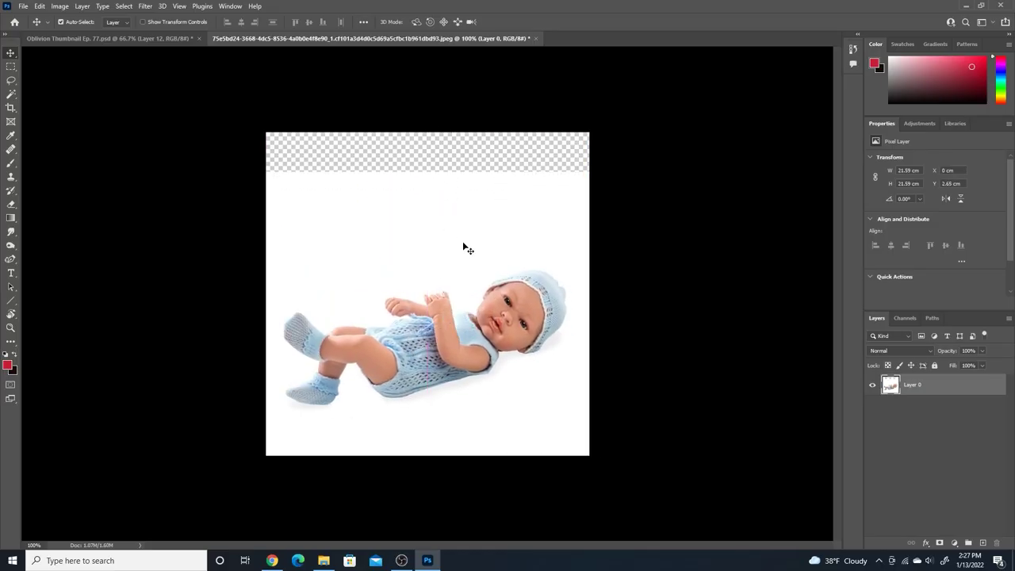
drag(464, 247, 533, 413)
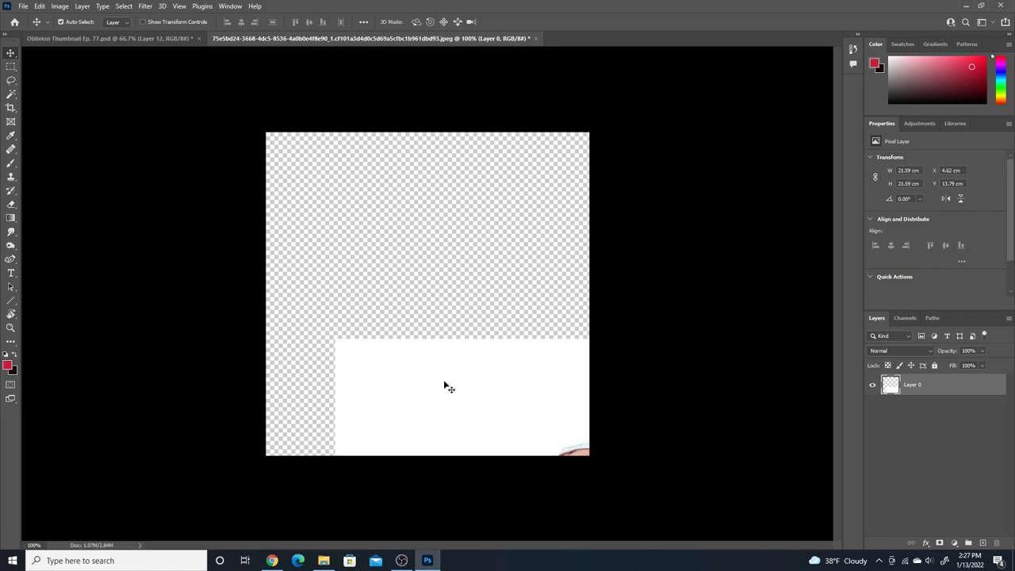
drag(449, 386, 379, 180)
Step: Create a new 1920x1080 HDTV document and copy the baby doll into it
click(28, 8)
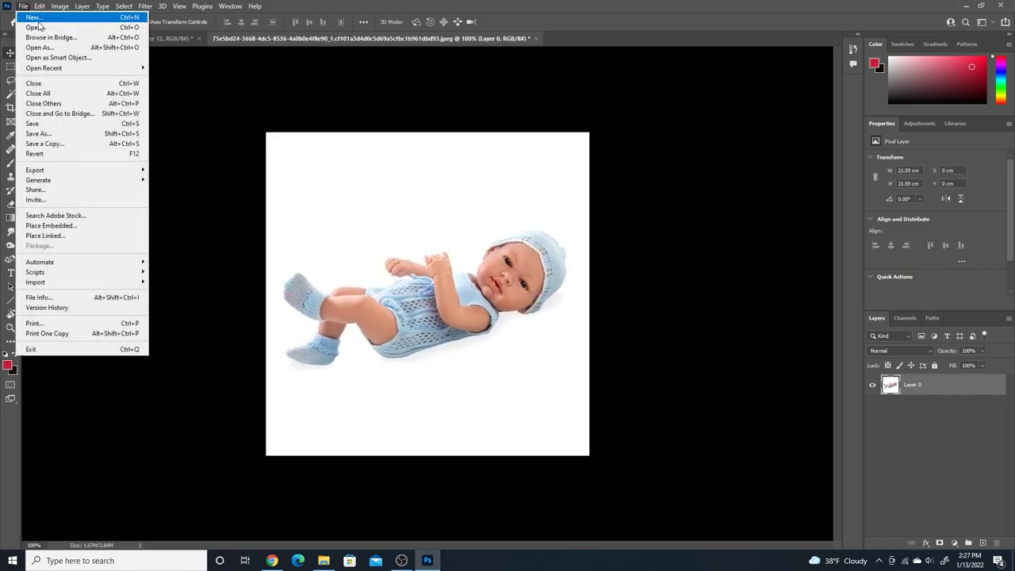
click(41, 18)
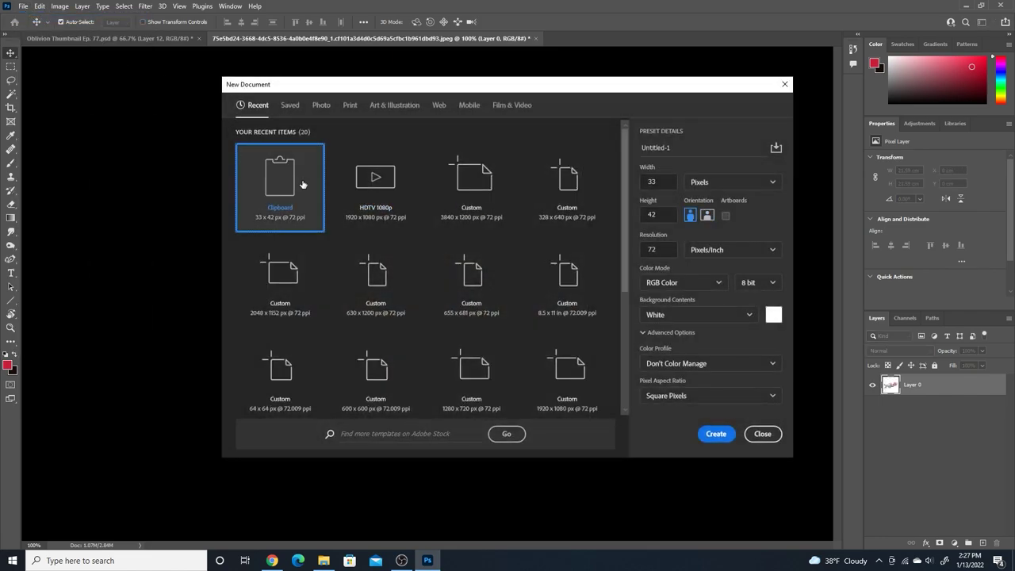
click(375, 187)
click(716, 434)
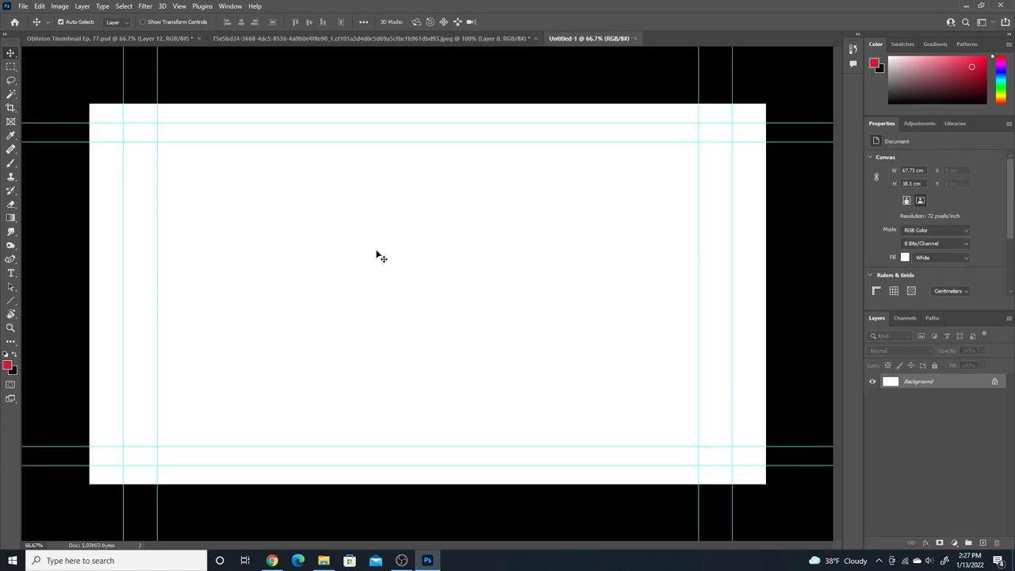
click(392, 37)
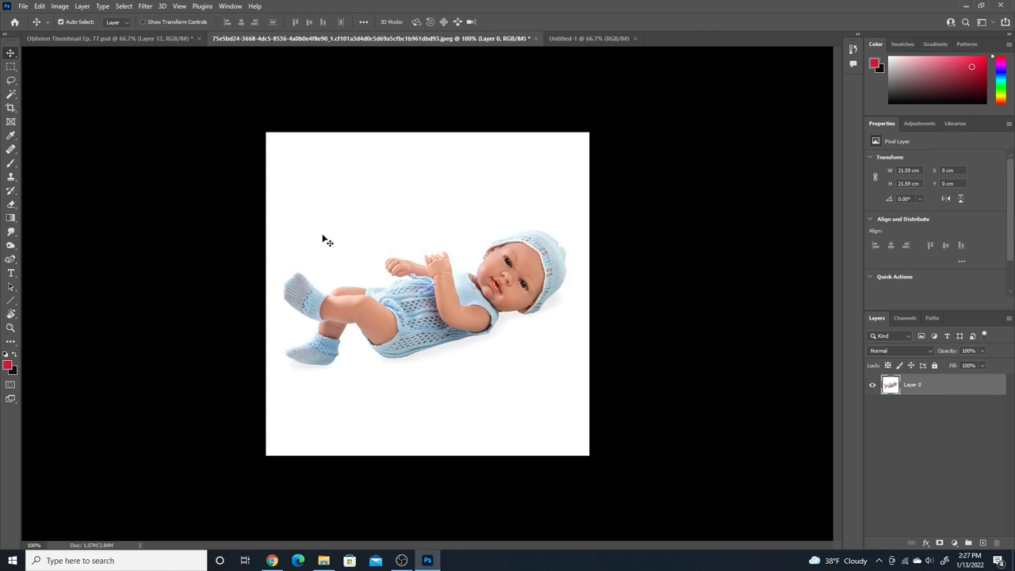
drag(371, 260, 457, 308)
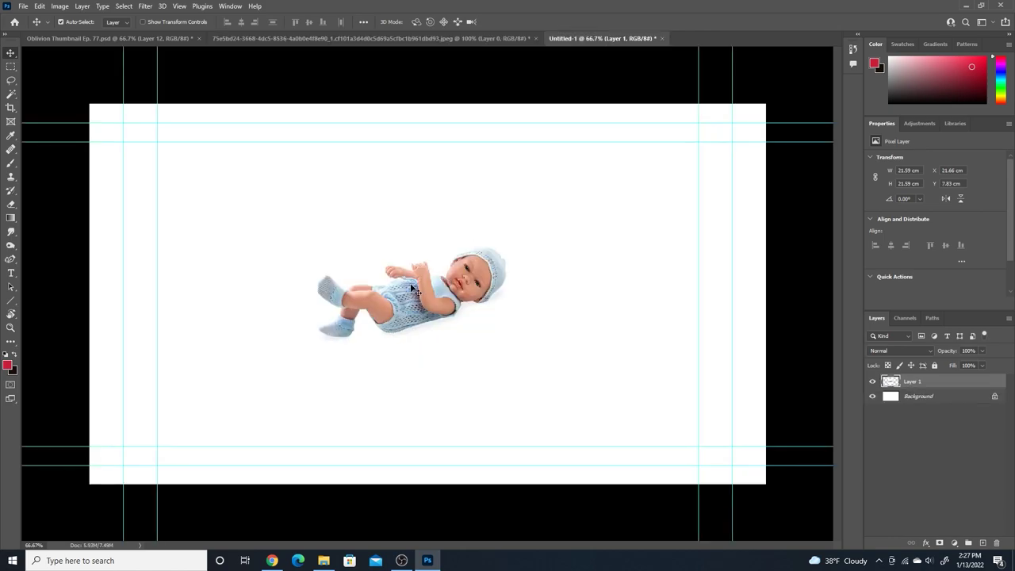
mouse_move(403, 290)
mouse_down()
mouse_move(420, 279)
mouse_move(404, 279)
mouse_up()
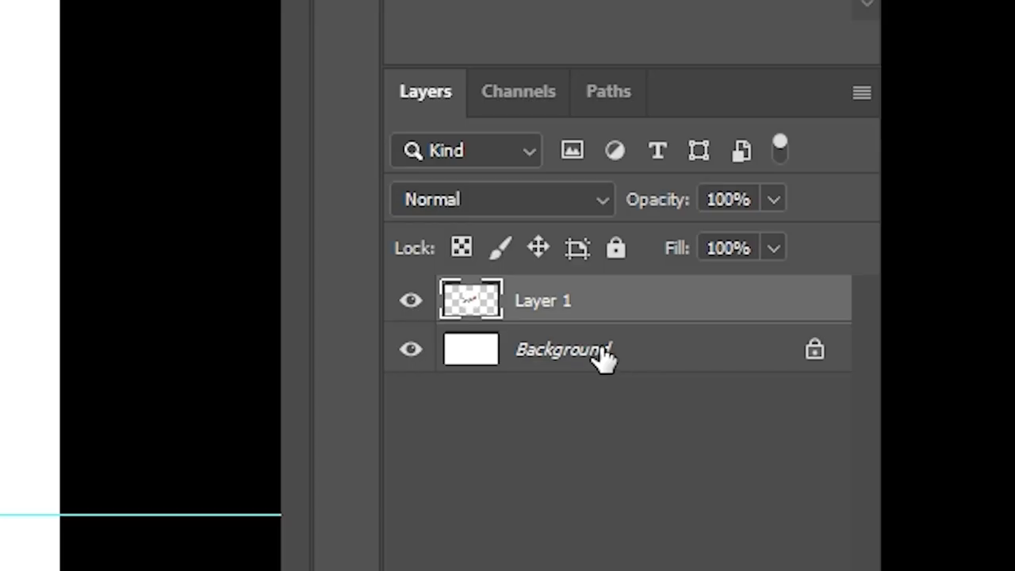
Step: Unlock Untitled-1's white Background as Layer 0 and delete it
click(929, 397)
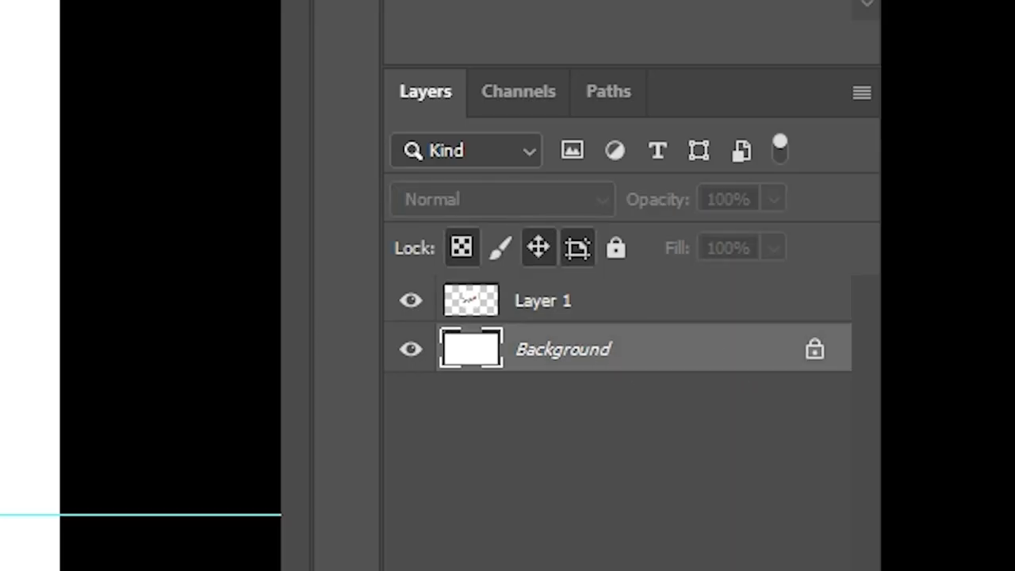
click(816, 350)
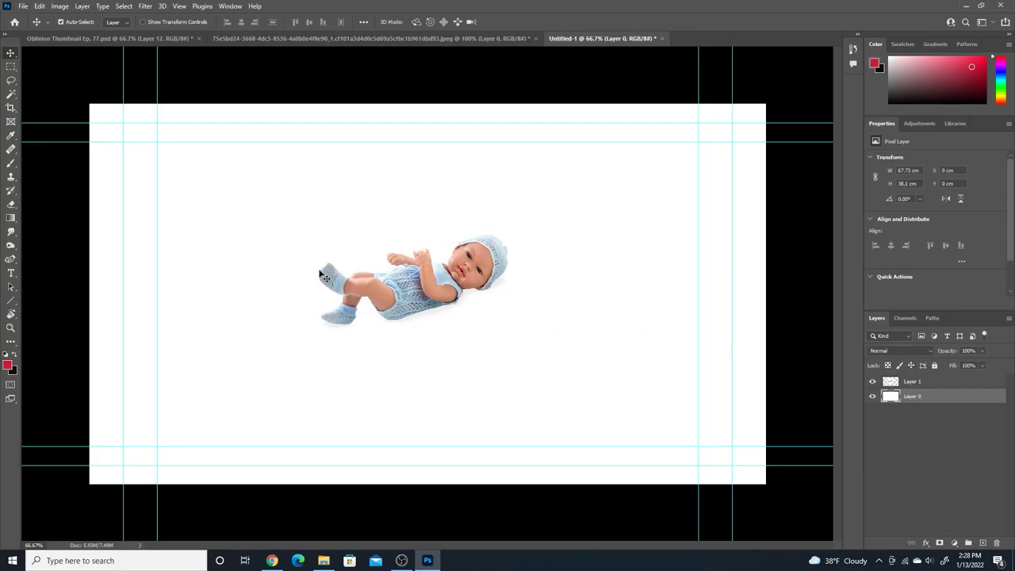
drag(332, 125, 401, 162)
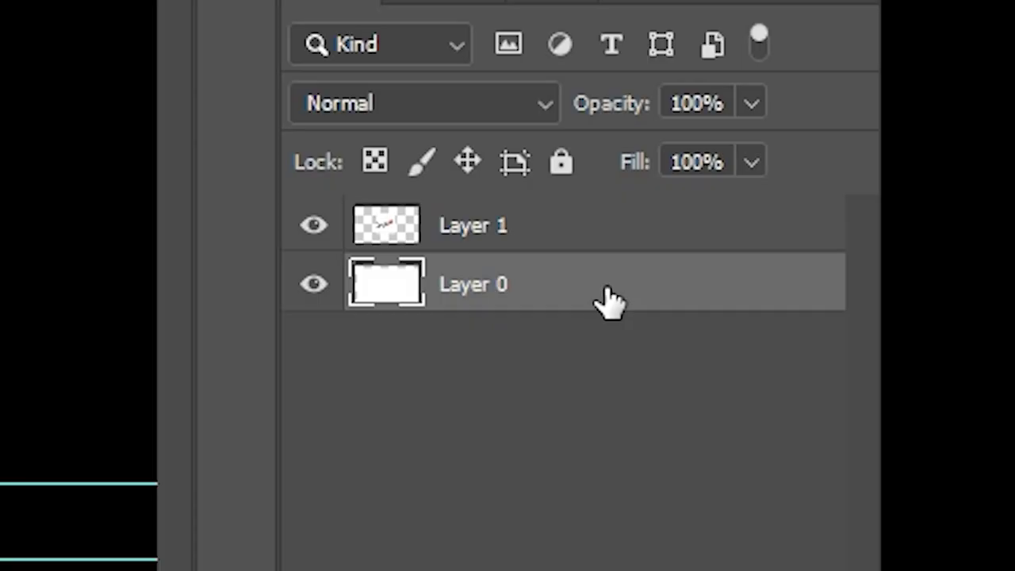
key(Delete)
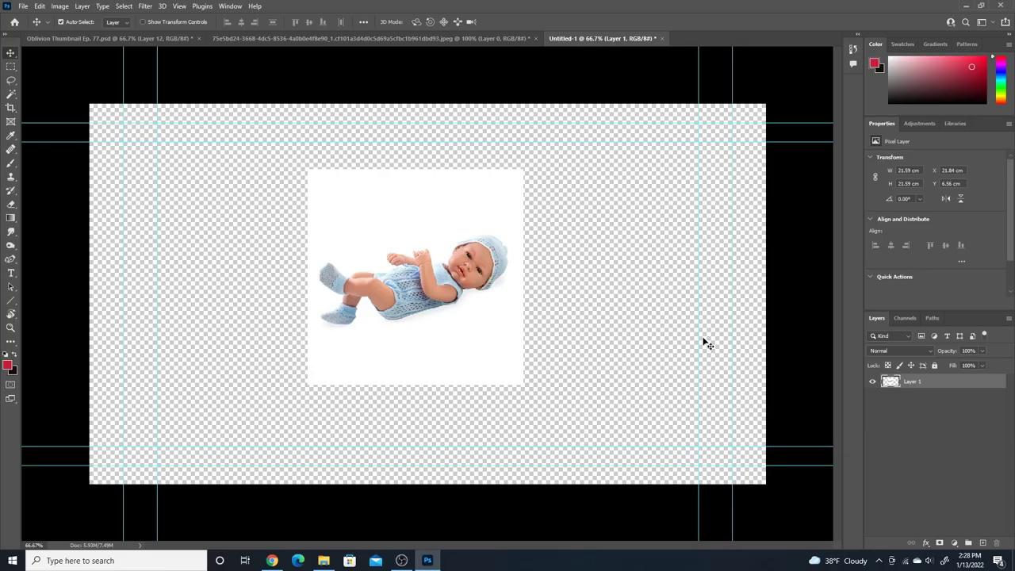
Step: Reposition the baby image, Magic Wand its white background, and close the jpeg document
click(9, 94)
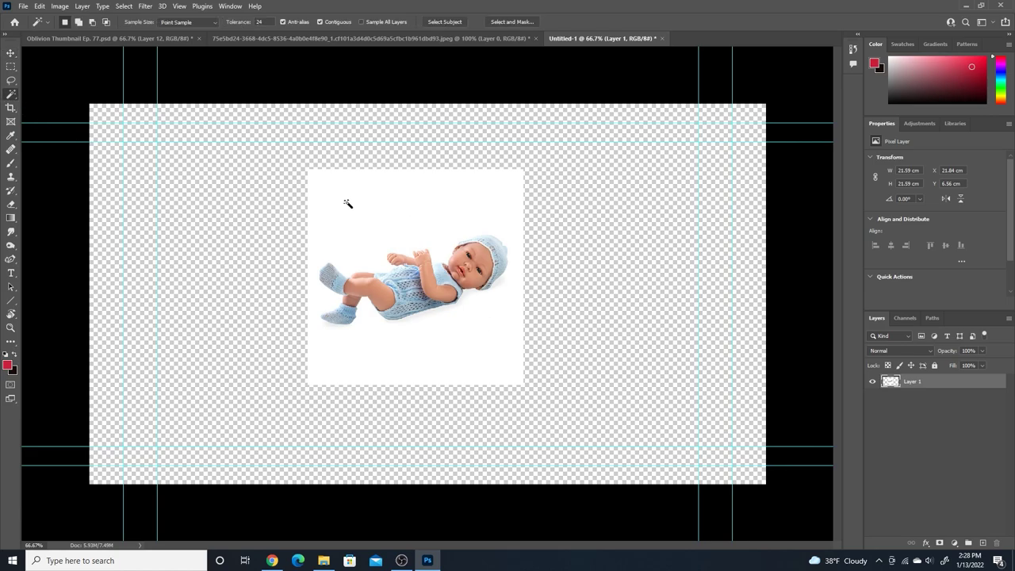
click(9, 55)
drag(444, 242, 451, 219)
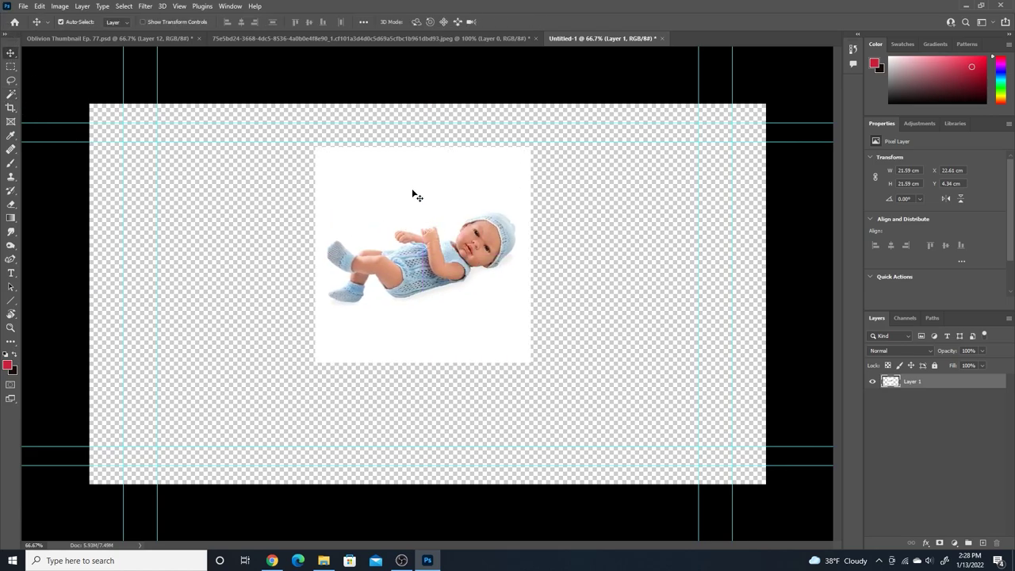
click(11, 96)
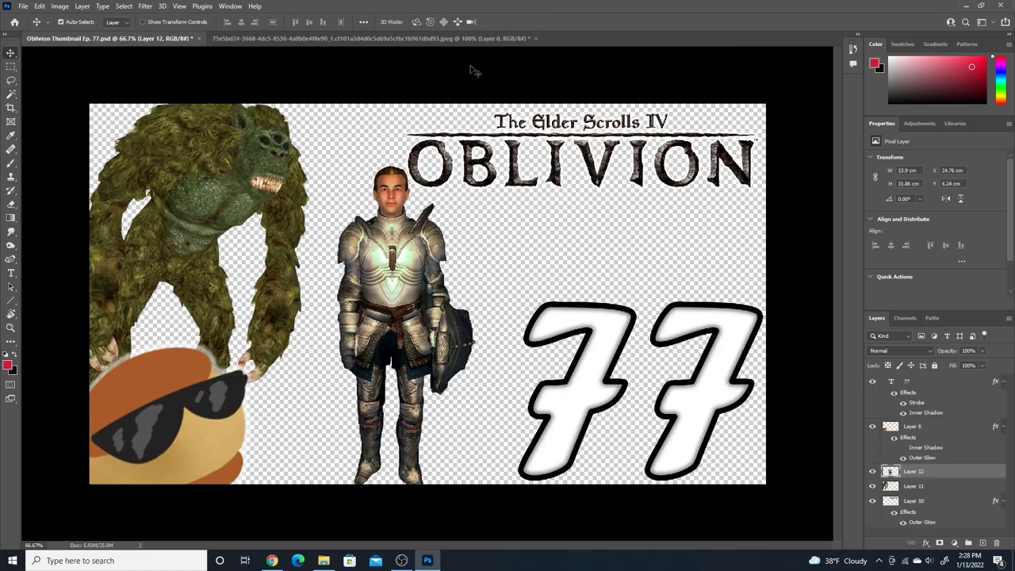
click(507, 39)
click(534, 38)
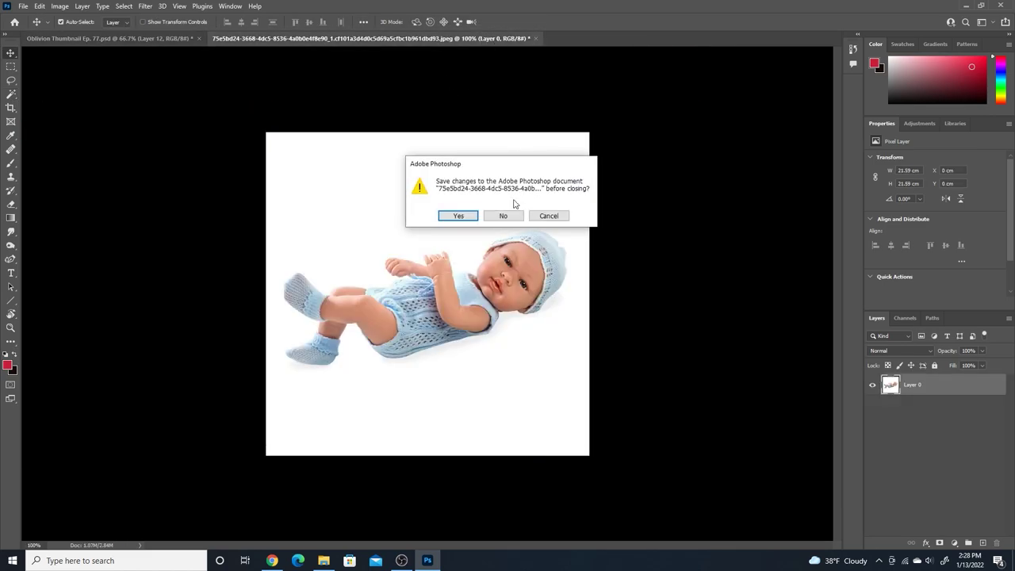
click(495, 215)
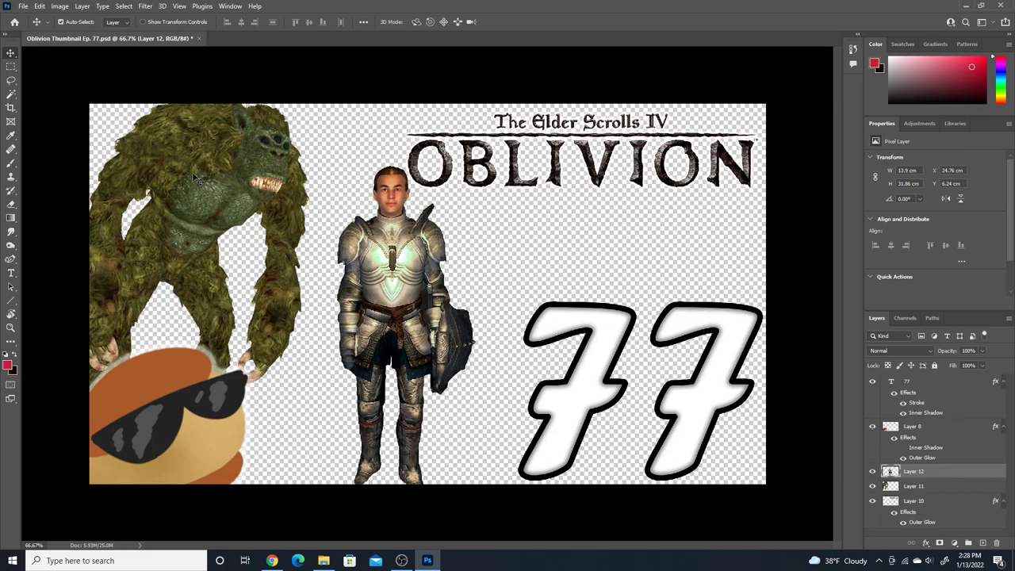
Step: Nudge the troll left and move the knight right over the 77
mouse_move(192, 176)
mouse_down()
mouse_move(210, 154)
mouse_move(198, 181)
mouse_move(178, 180)
mouse_up()
drag(385, 252, 361, 246)
click(226, 173)
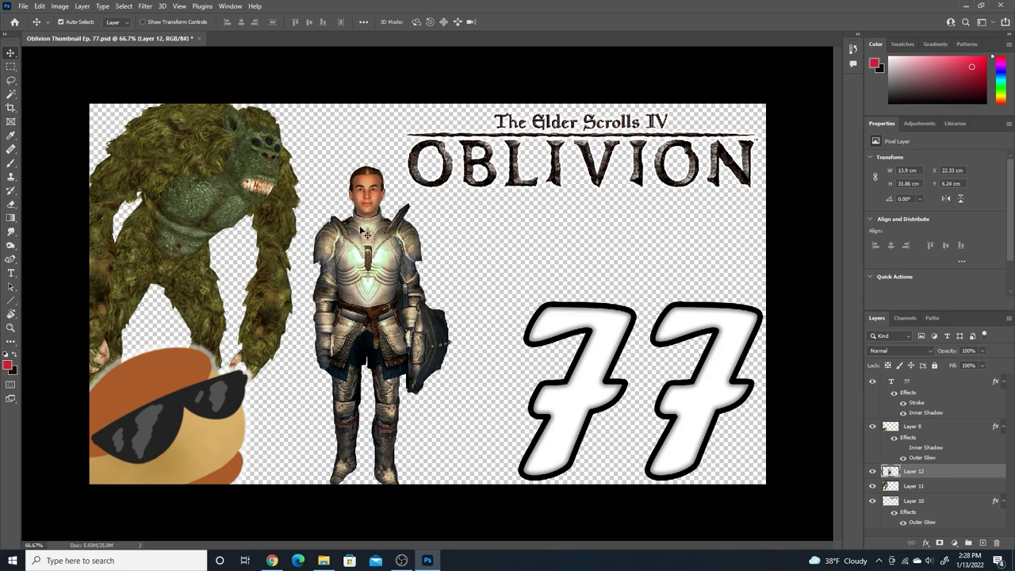
drag(375, 252, 557, 199)
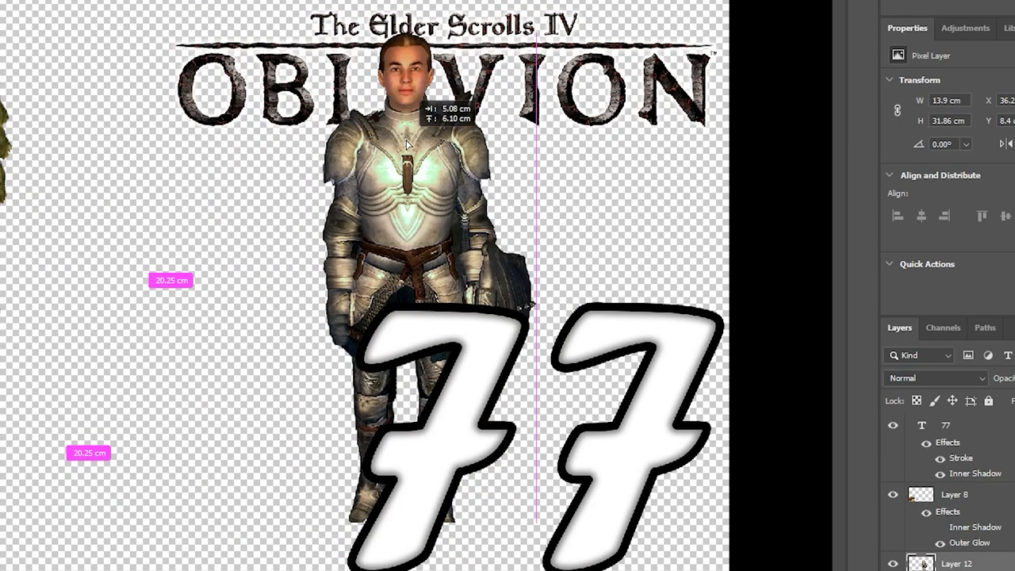
drag(407, 145, 505, 160)
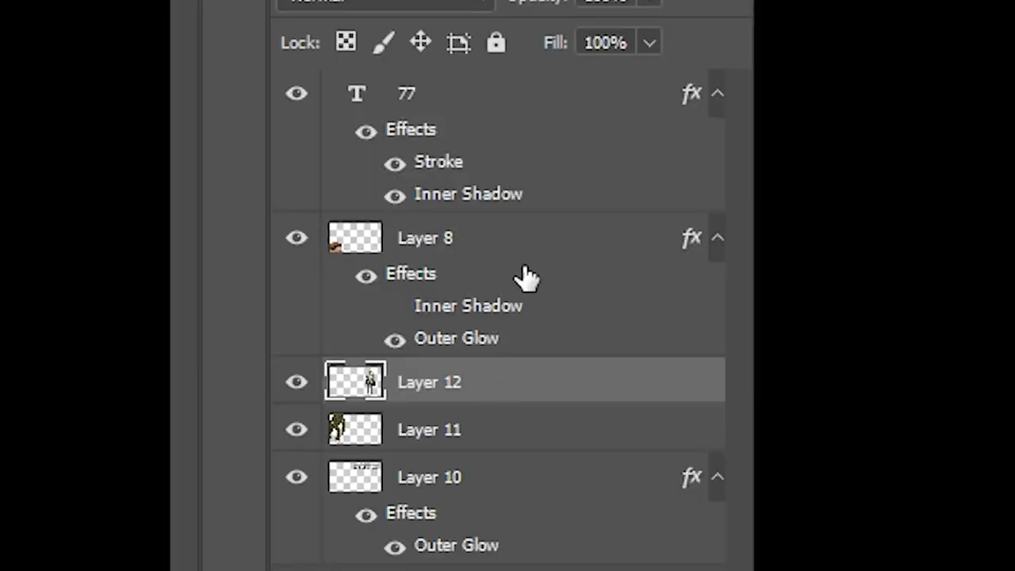
Step: Stack the knight's Layer 12 above logo Layer 10 and fine-tune the knight's position
click(454, 104)
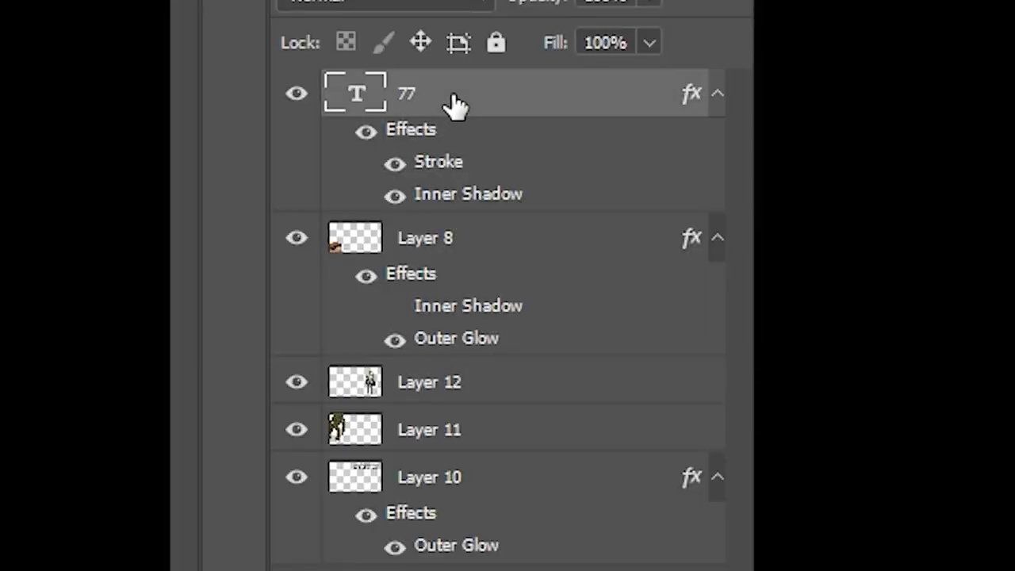
click(509, 391)
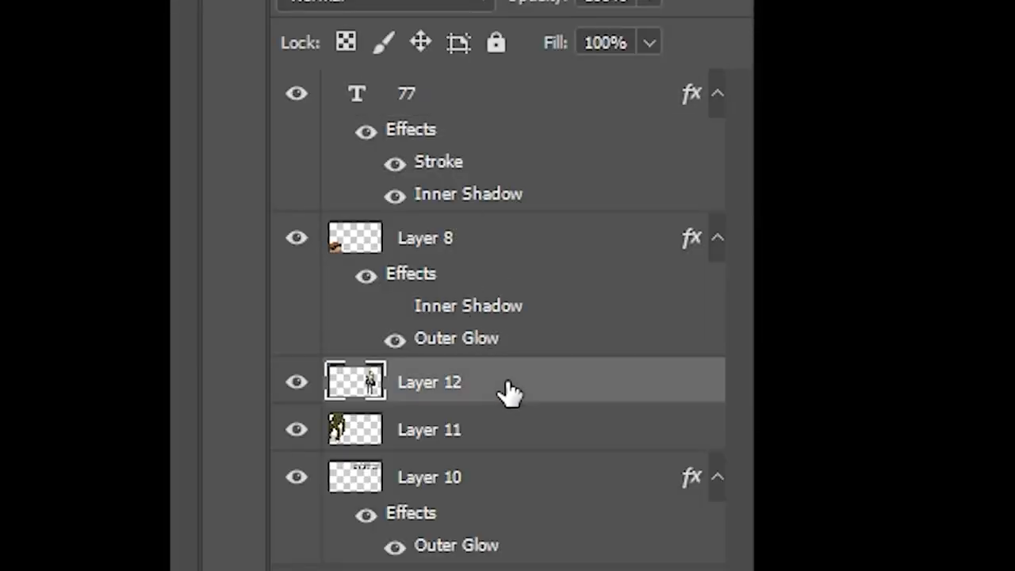
click(417, 483)
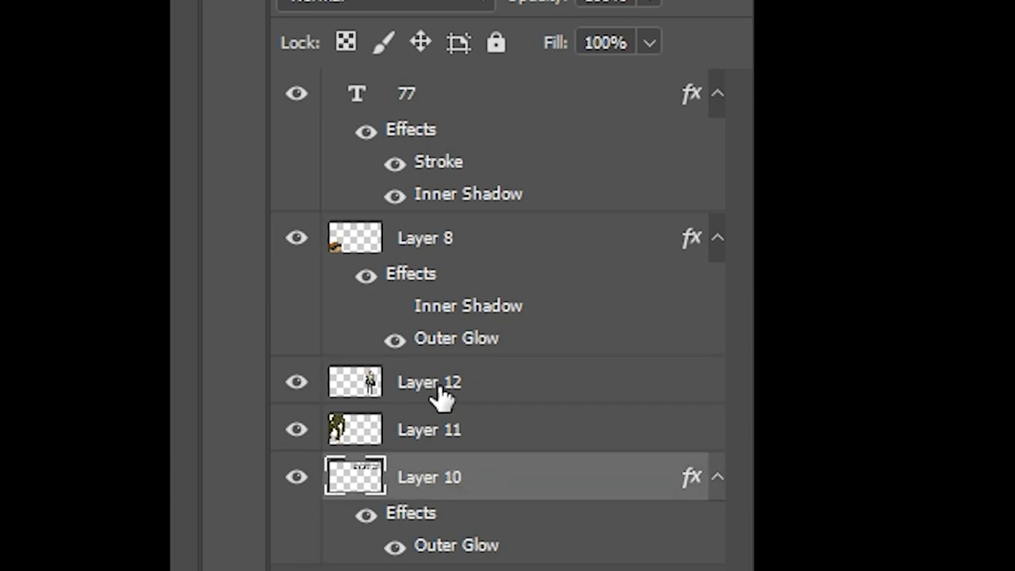
drag(457, 476, 484, 386)
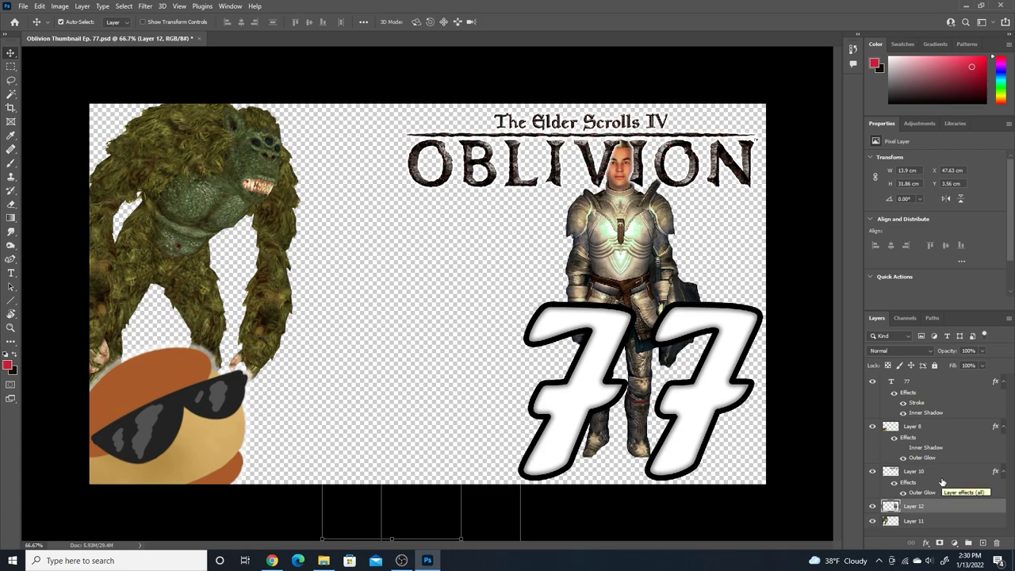
drag(933, 512, 920, 478)
drag(629, 231, 583, 238)
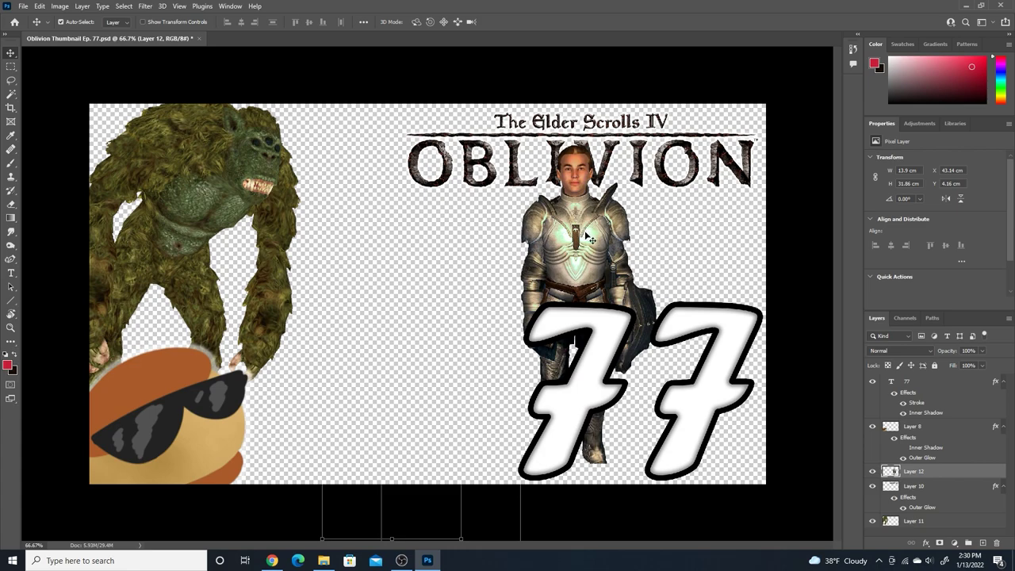
mouse_move(591, 204)
mouse_down()
mouse_move(669, 266)
mouse_move(578, 261)
mouse_move(583, 202)
mouse_up()
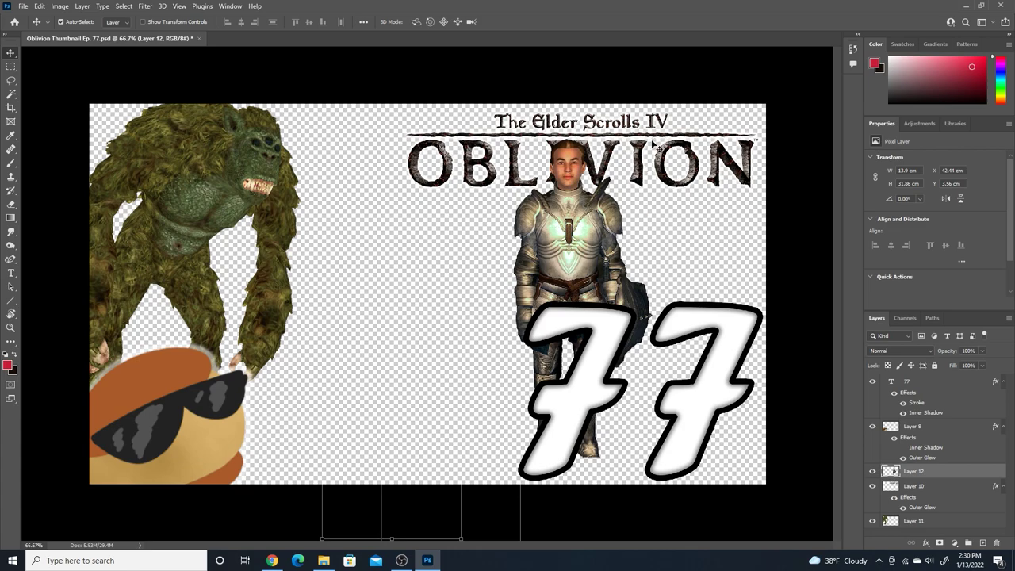
drag(559, 229, 482, 323)
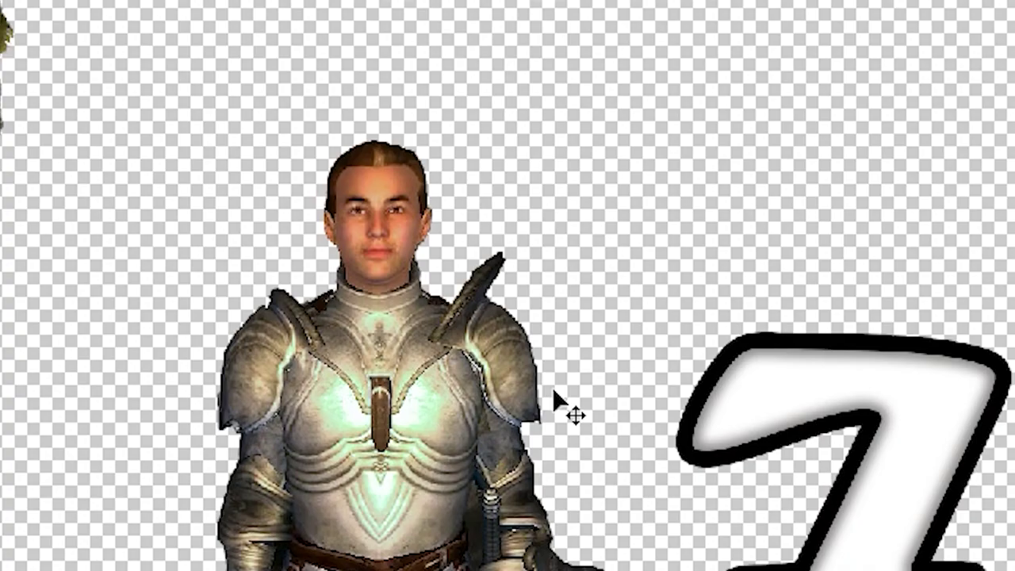
Step: Free-transform the knight, enlarging it from its corners and applying the resize
drag(553, 391, 553, 391)
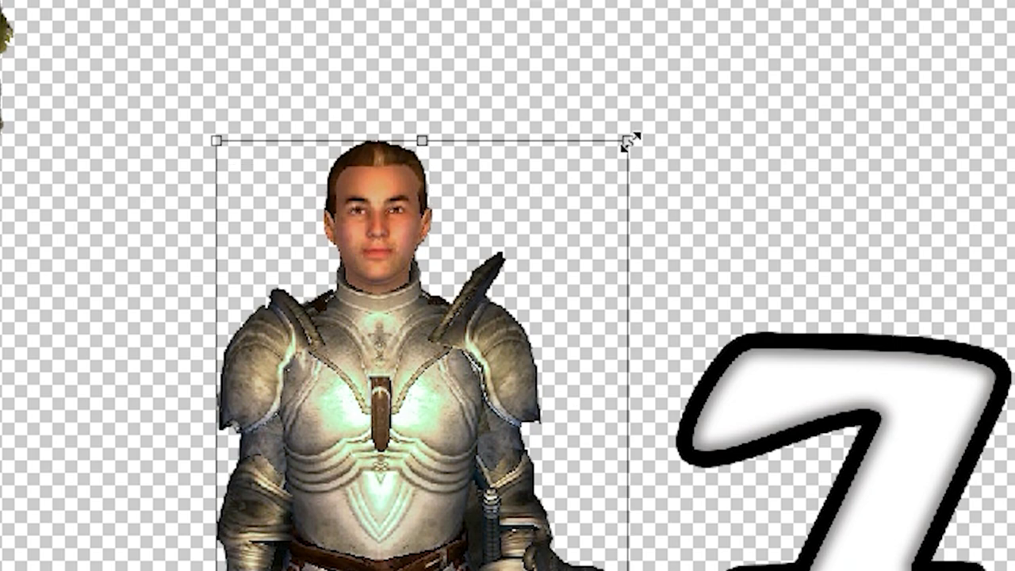
drag(630, 141, 1005, 0)
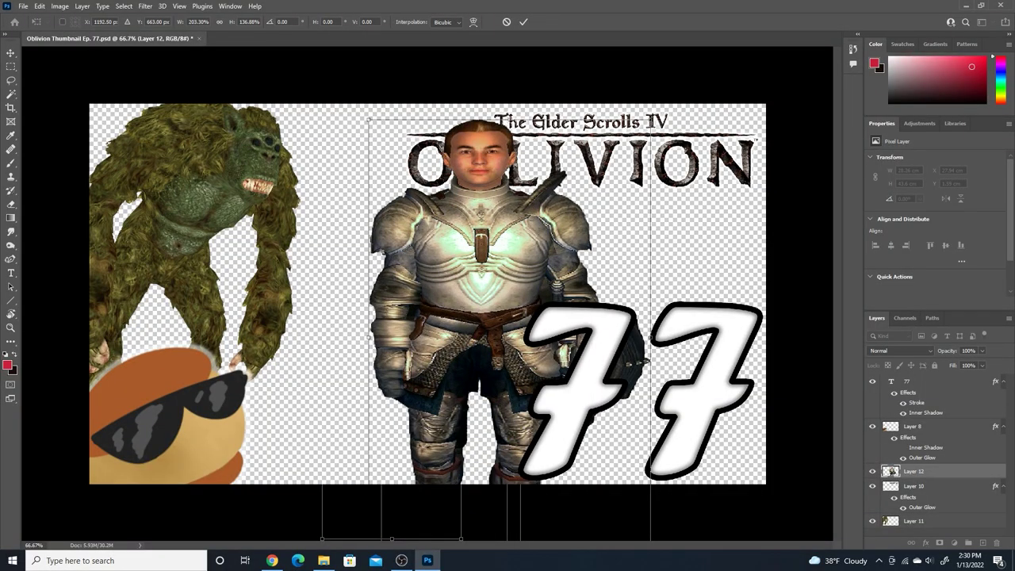
drag(510, 120, 509, 223)
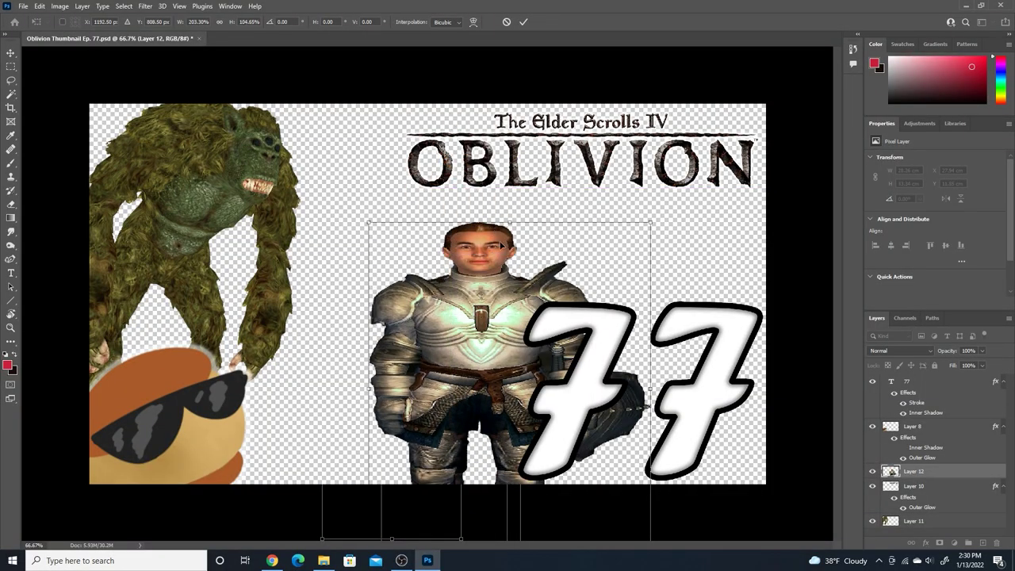
drag(371, 221, 62, 112)
key(Escape)
key(ctrl+t)
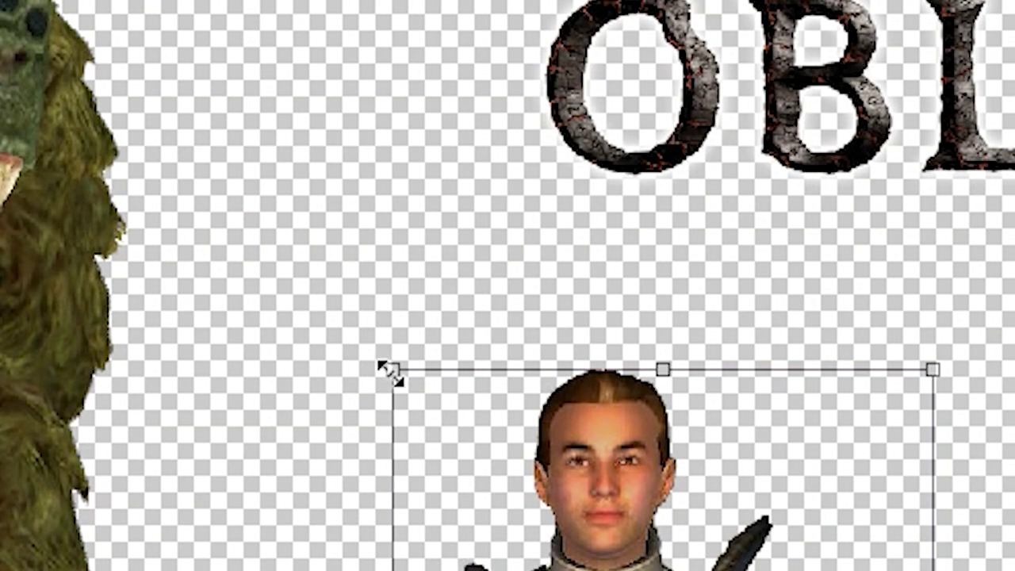
drag(388, 373, 0, 0)
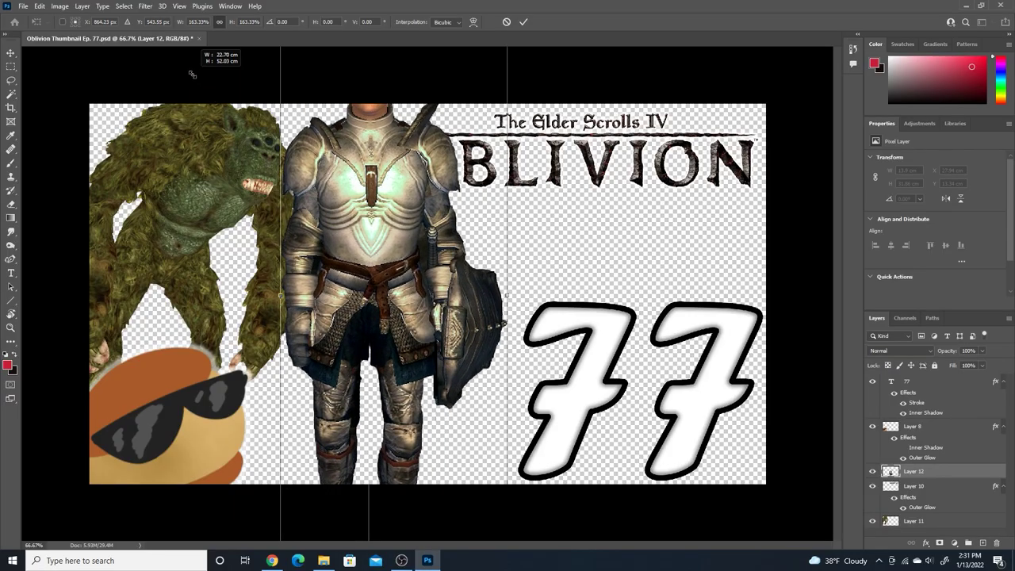
drag(191, 75, 289, 202)
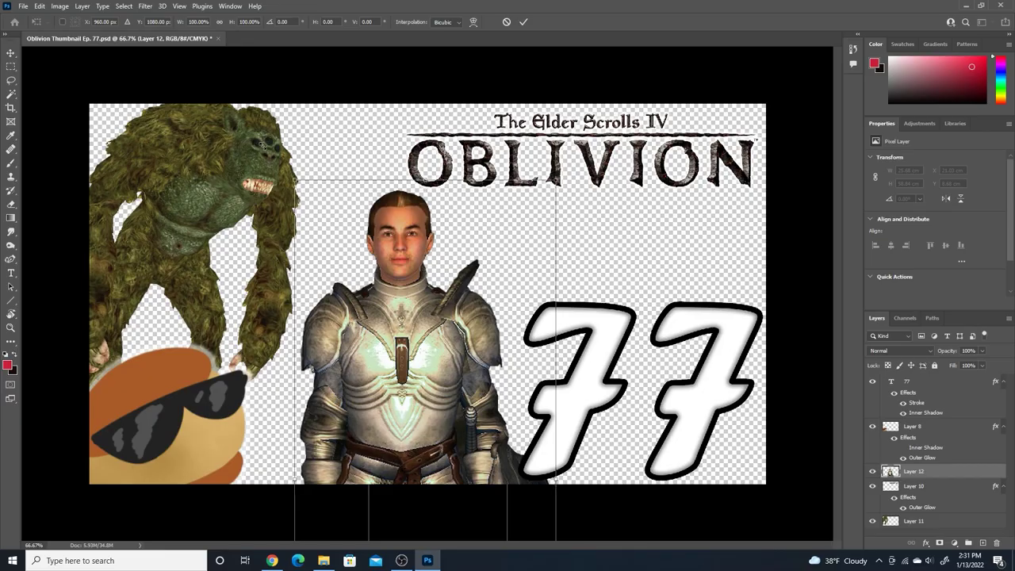
drag(331, 199, 436, 388)
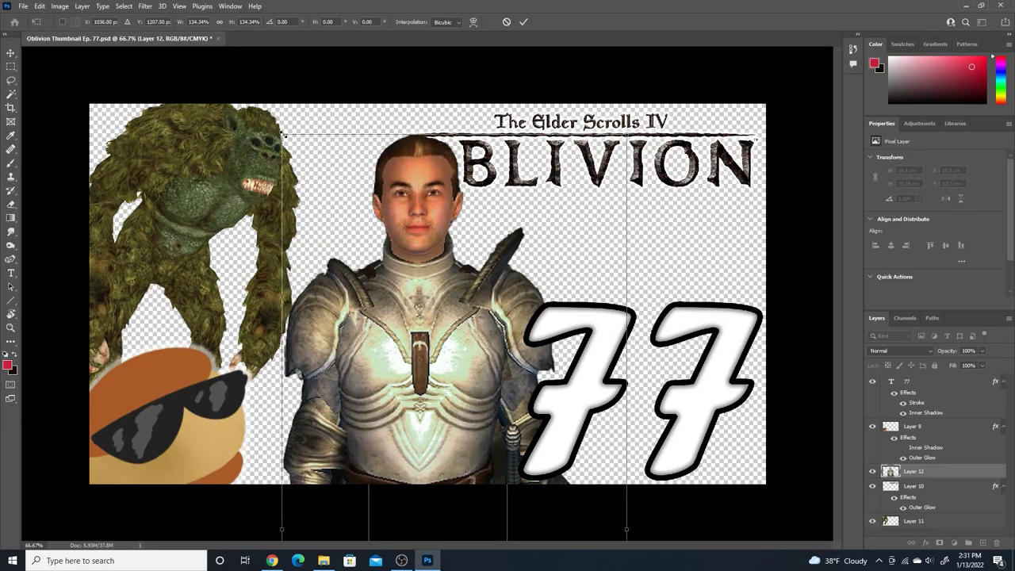
drag(283, 134, 267, 298)
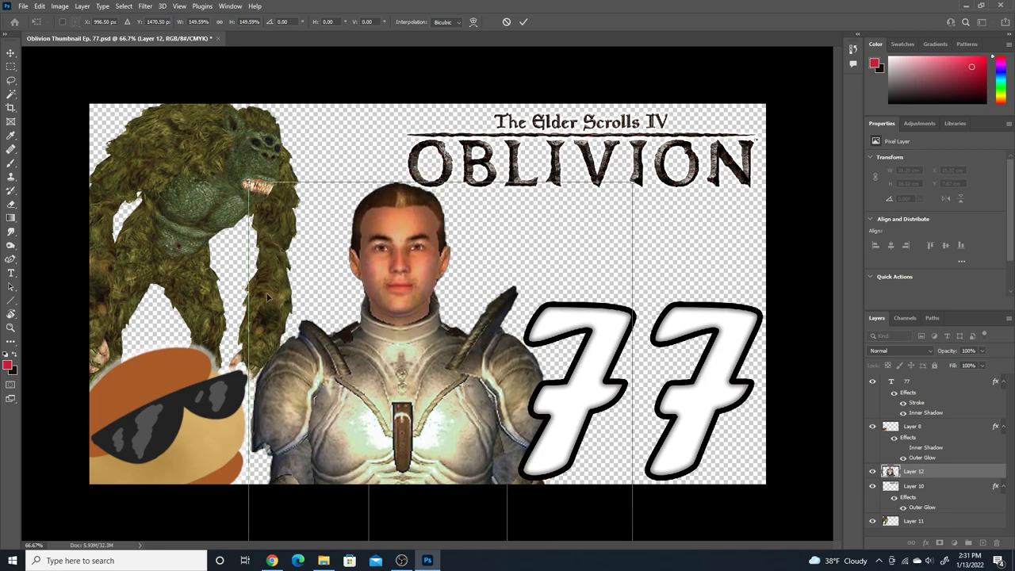
click(7, 50)
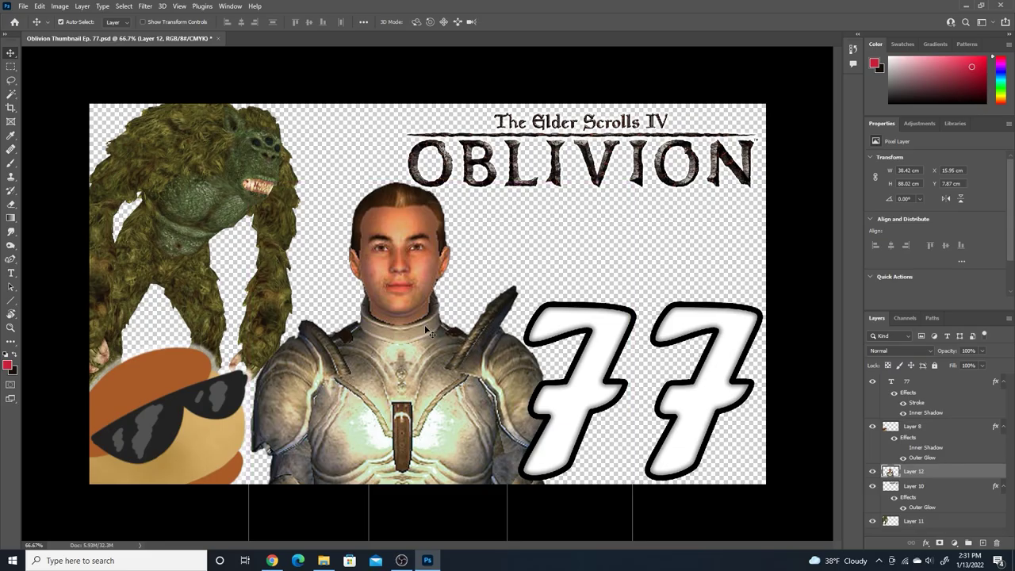
Step: Undo the oversized enlargement and rescale the knight to about 153%, shifted left
key(ctrl+z)
key(ctrl+z)
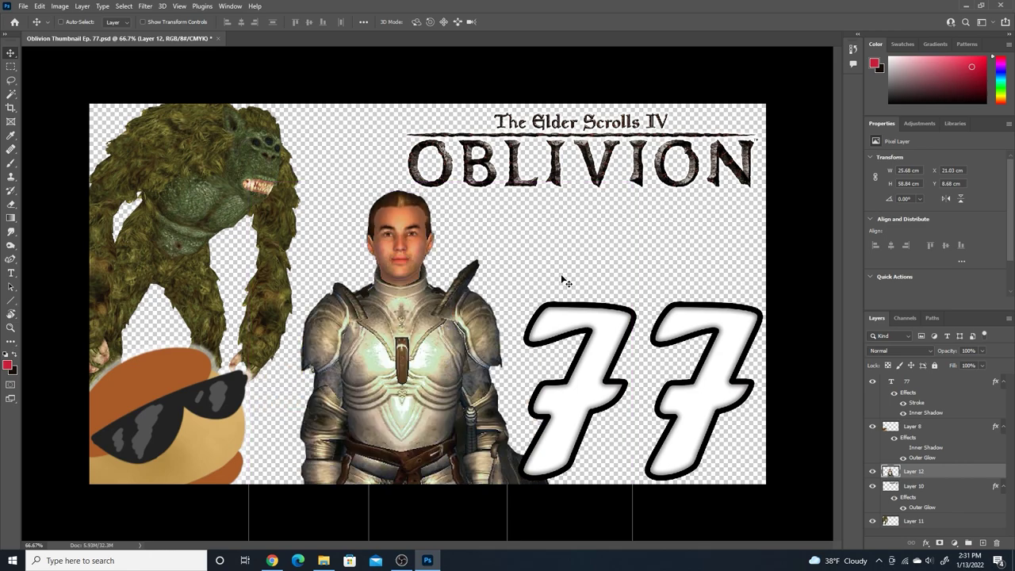
key(ctrl+t)
drag(492, 294, 378, 310)
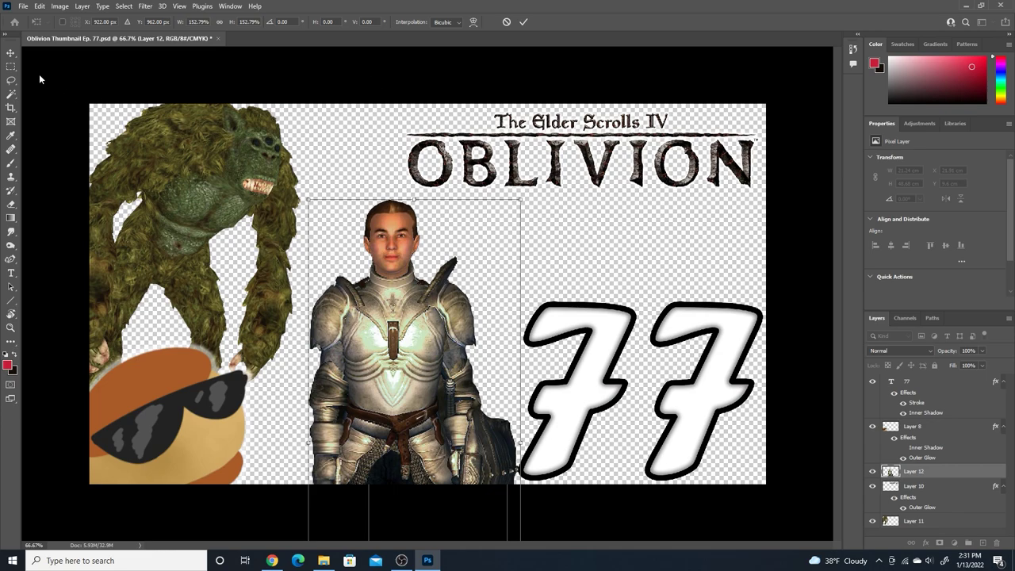
key(Return)
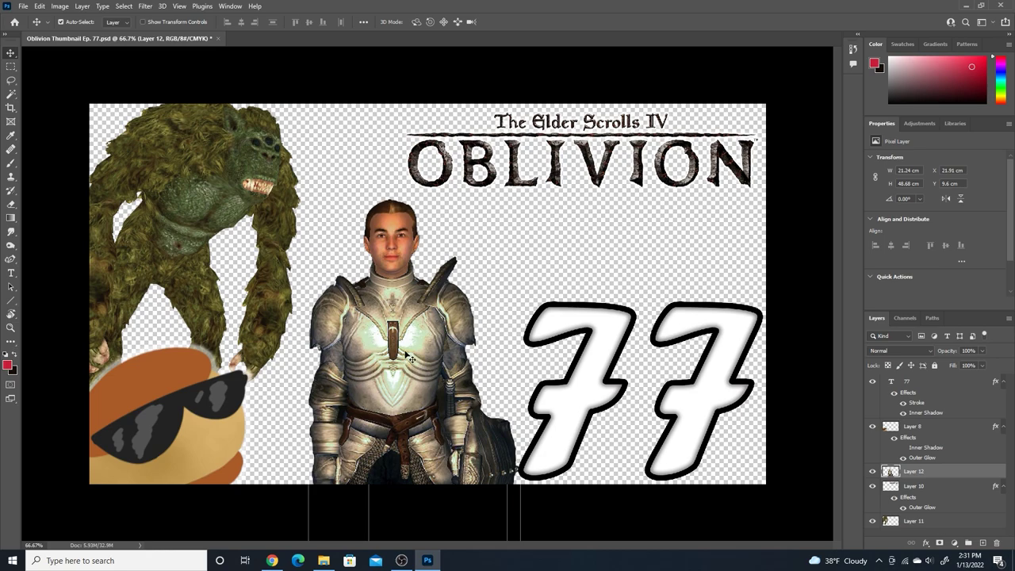
Step: Shift the knight and troll, then rotate the troll back upright
mouse_move(411, 349)
mouse_down()
mouse_move(400, 387)
mouse_move(394, 343)
mouse_up()
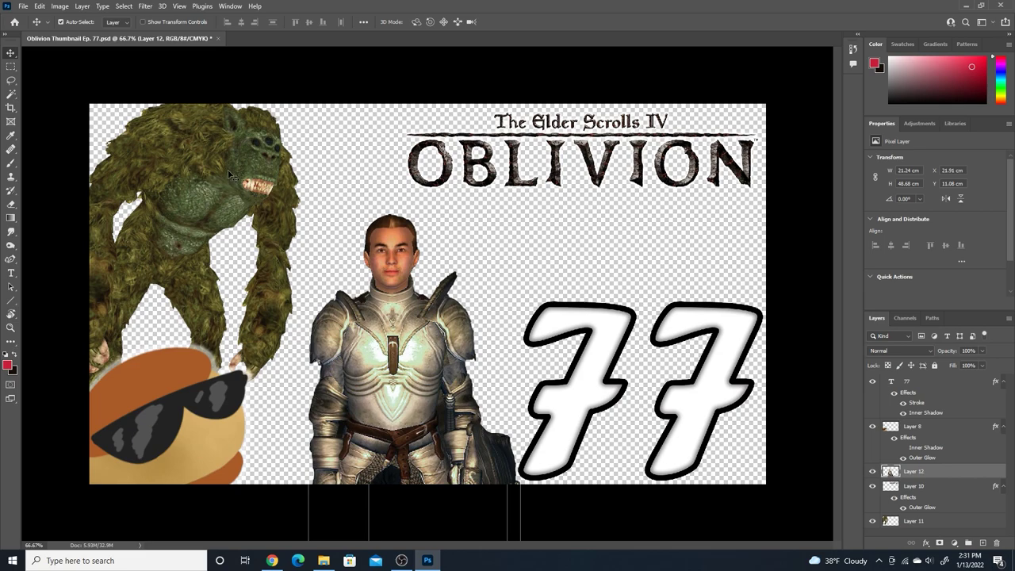
drag(222, 169, 246, 170)
drag(423, 202, 424, 360)
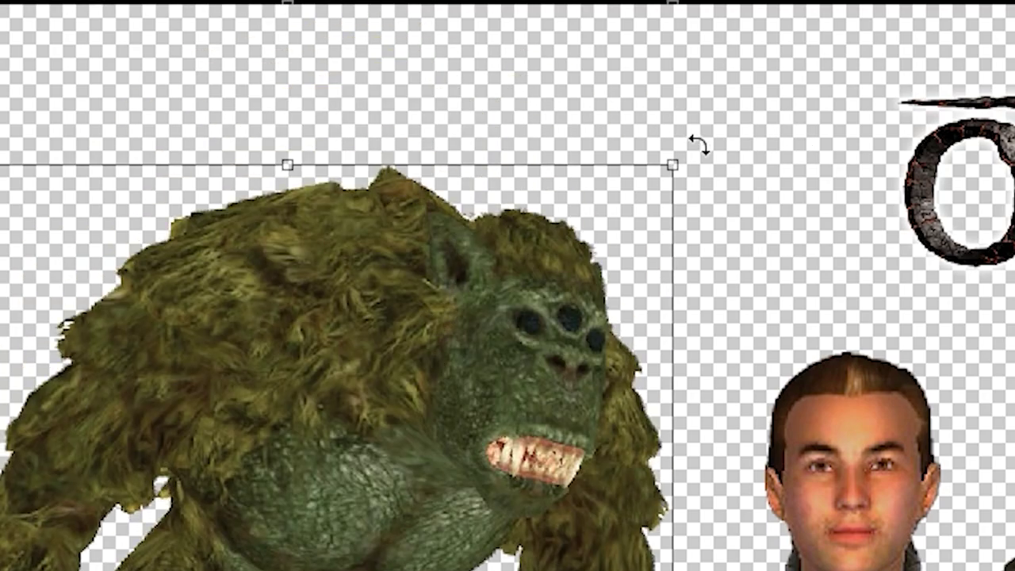
drag(695, 142, 991, 570)
drag(440, 357, 373, 199)
Step: Flip the troll horizontally to face right and place it at the knight's left
right_click(363, 106)
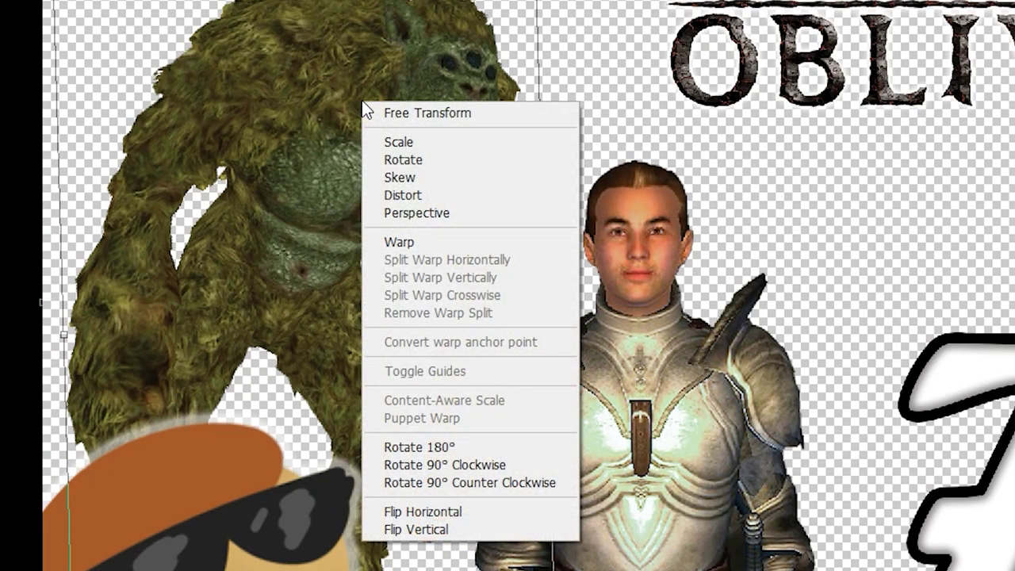
click(436, 511)
drag(220, 95, 854, 151)
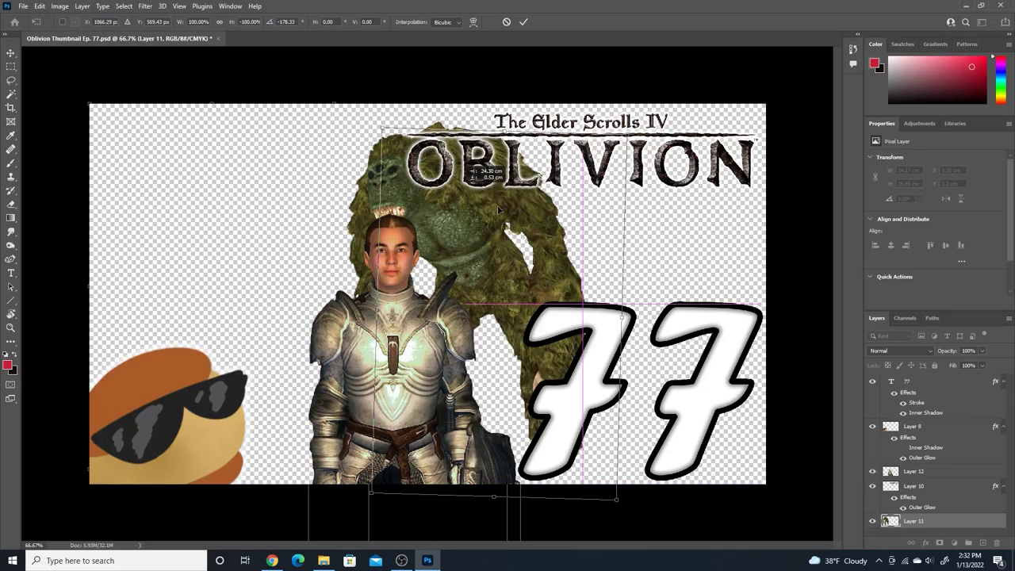
drag(499, 208, 248, 180)
right_click(248, 194)
click(286, 404)
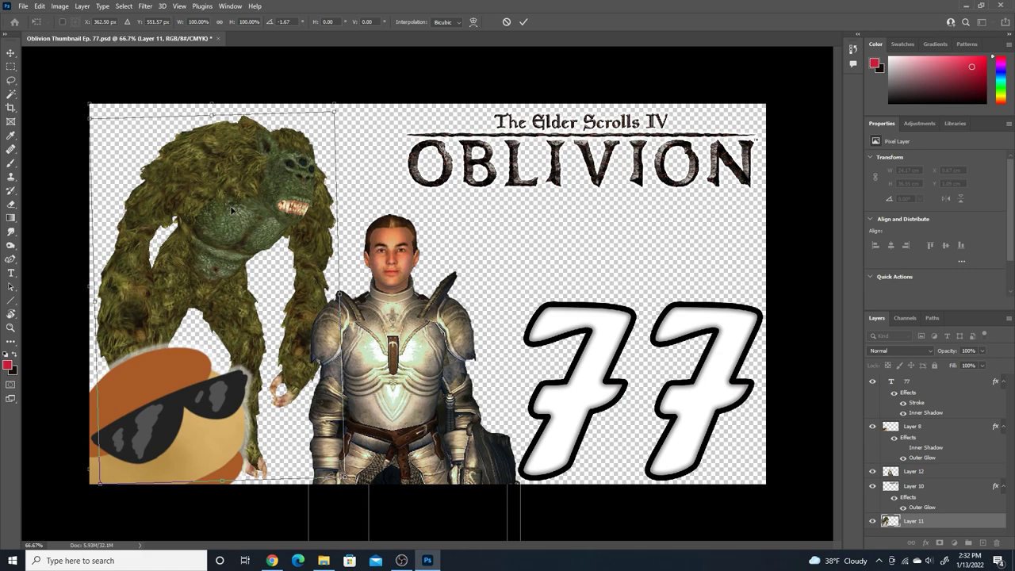
drag(233, 192, 209, 180)
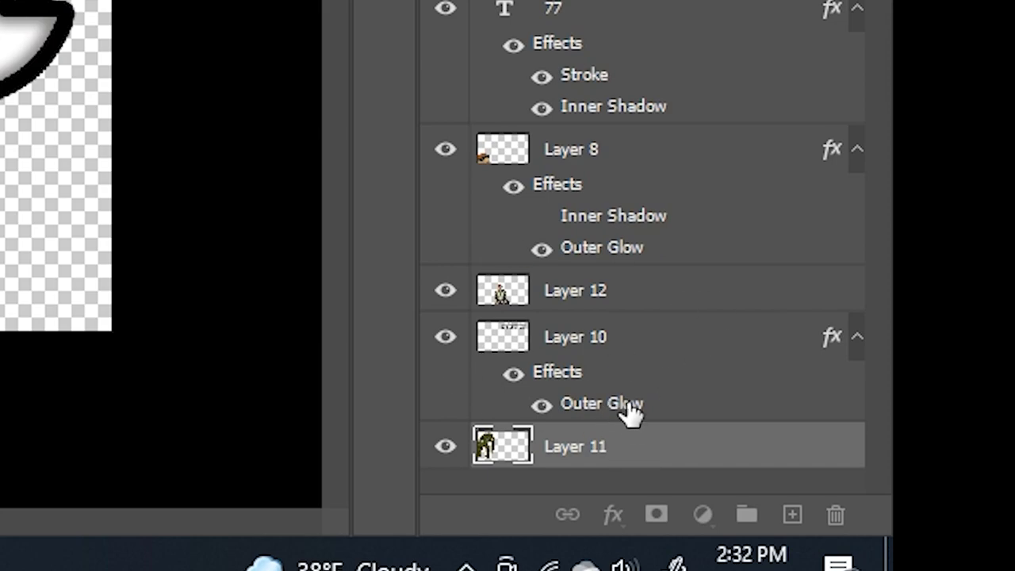
Step: Duplicate Layer 11 and flip the troll copy horizontally on the right side
right_click(655, 461)
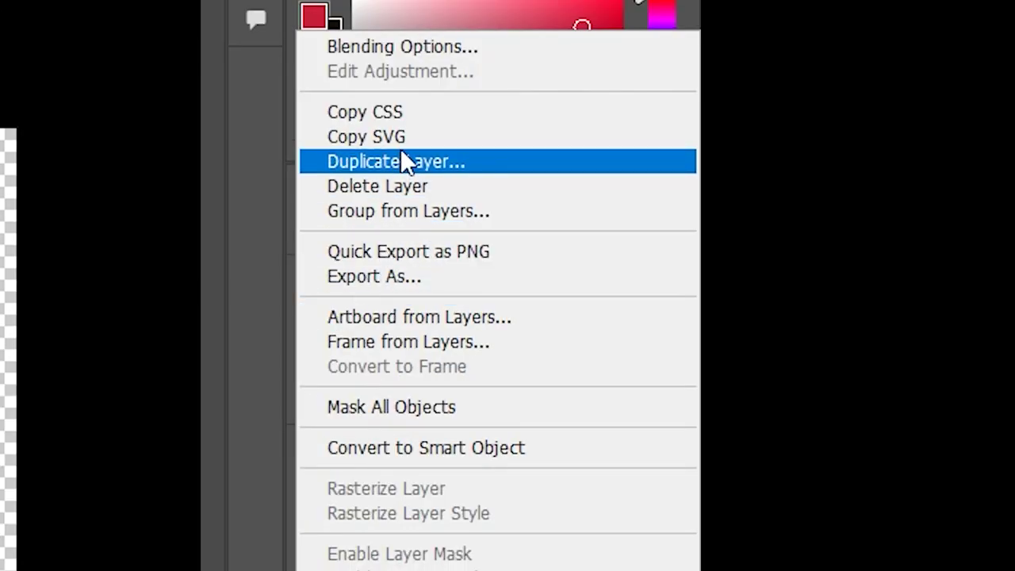
click(403, 161)
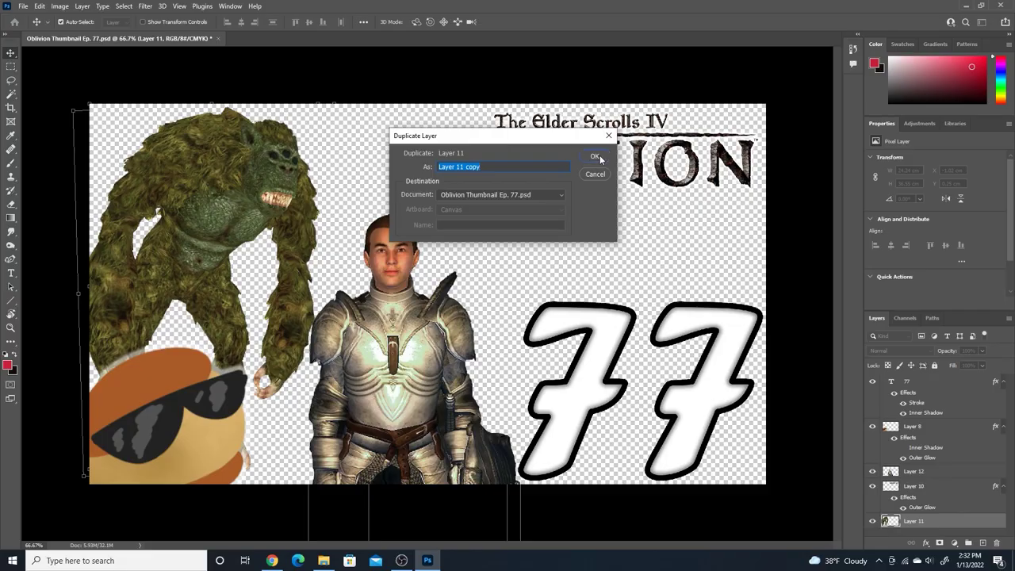
click(596, 156)
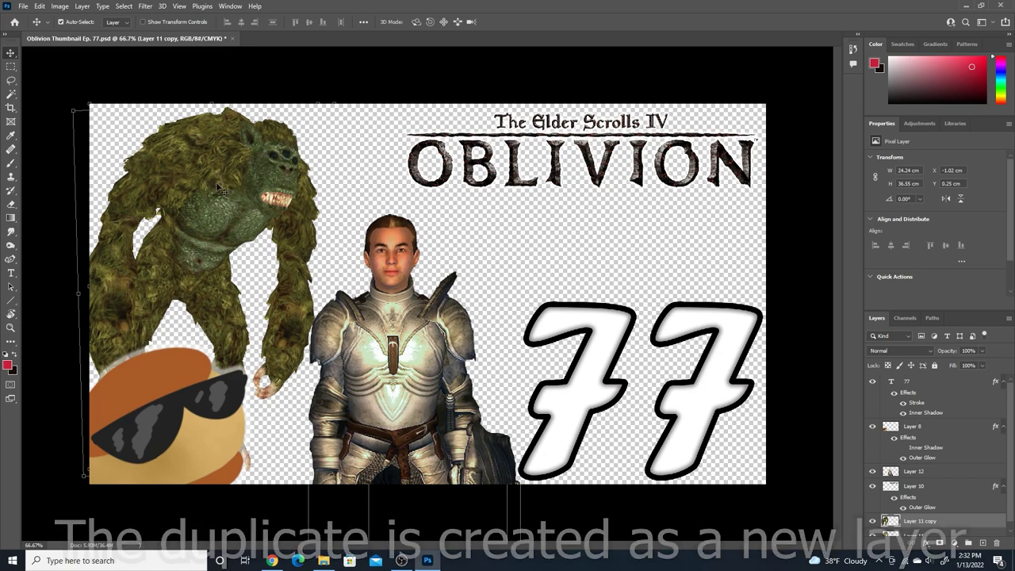
drag(222, 188, 532, 227)
key(ctrl+t)
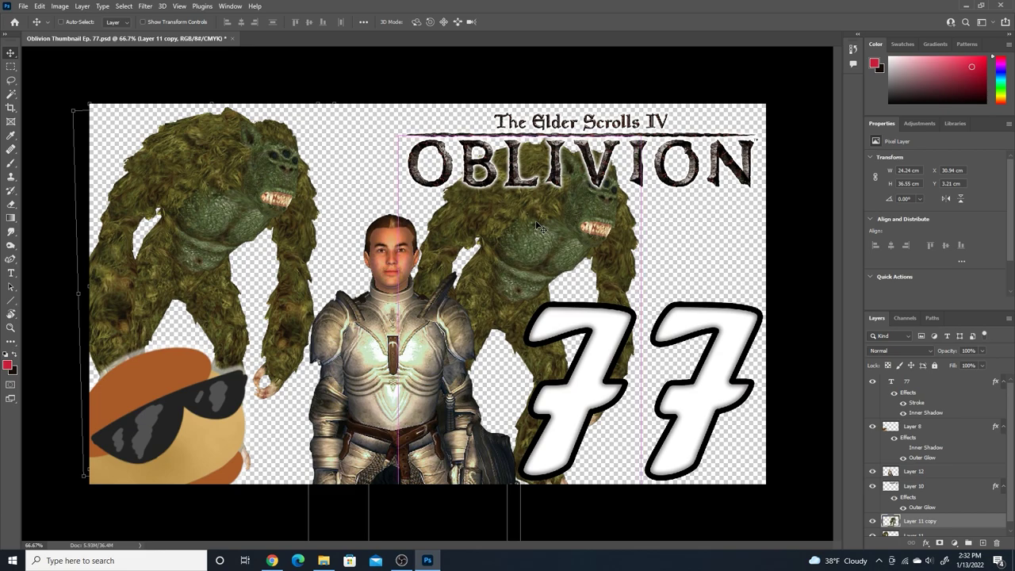
right_click(539, 229)
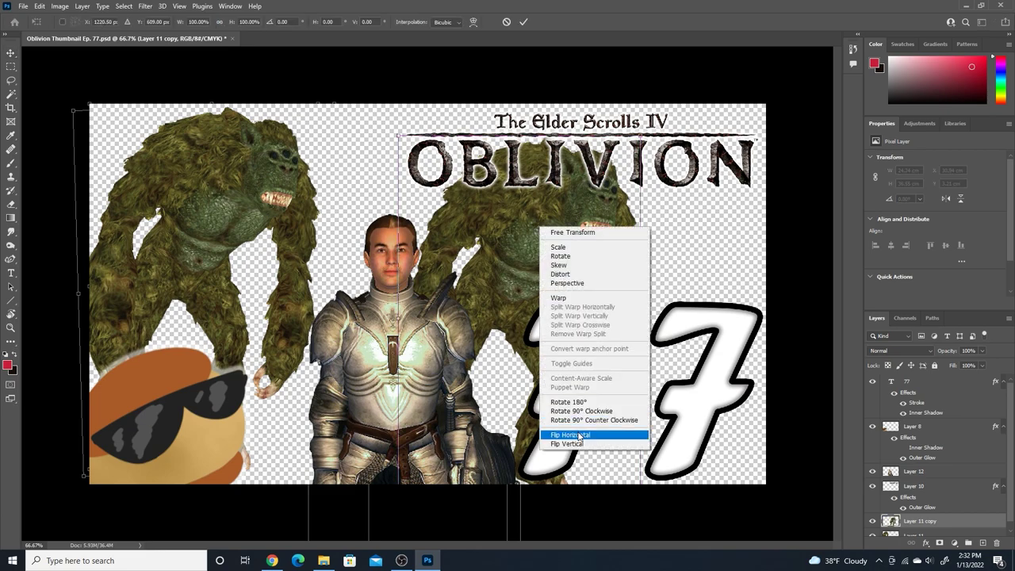
click(583, 435)
drag(530, 239, 611, 278)
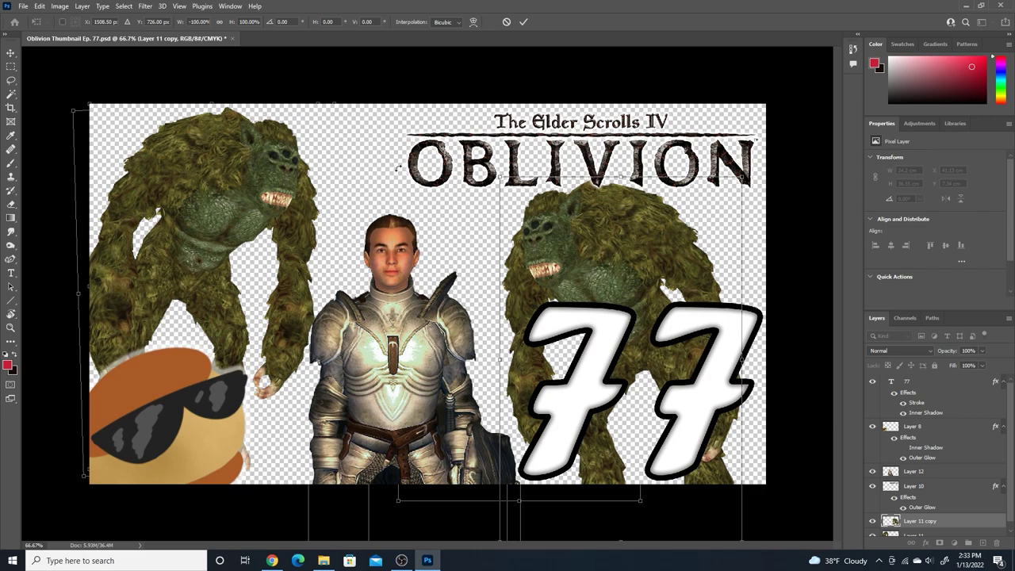
key(Return)
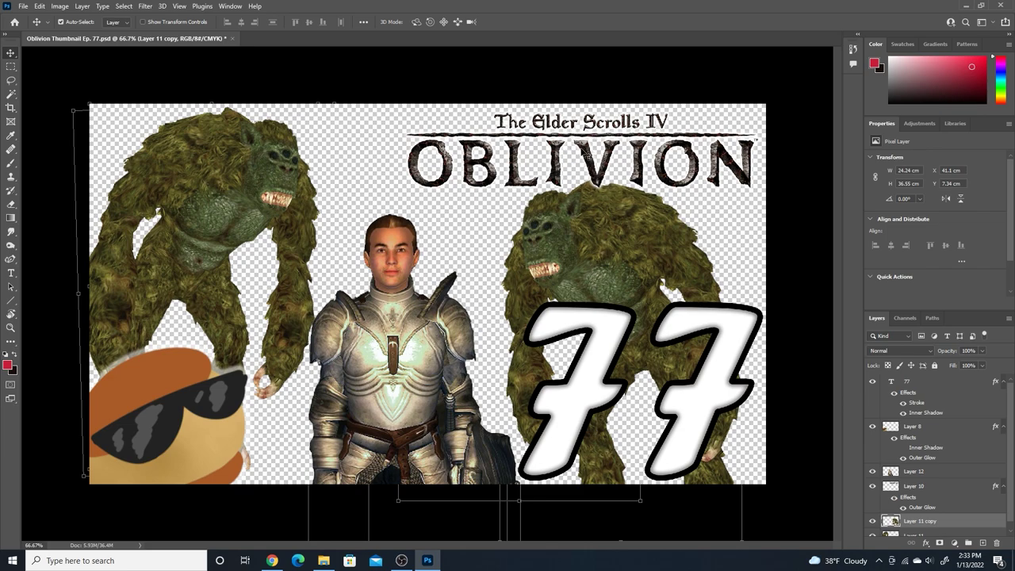
Step: Position the mirrored troll behind the 77 and send it below Layer 10
drag(944, 508, 944, 478)
drag(558, 233, 492, 209)
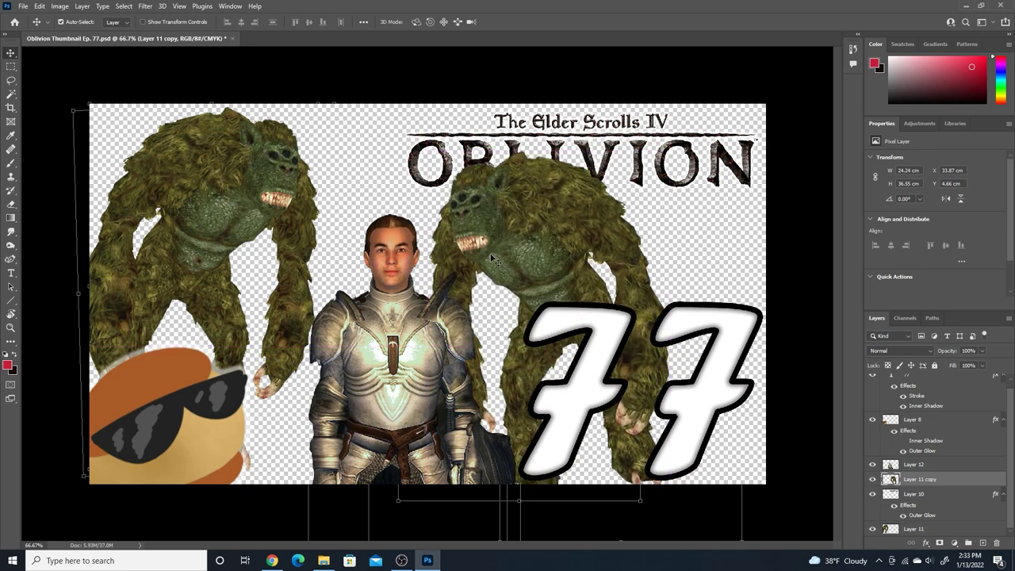
drag(491, 257, 168, 355)
key(ctrl+z)
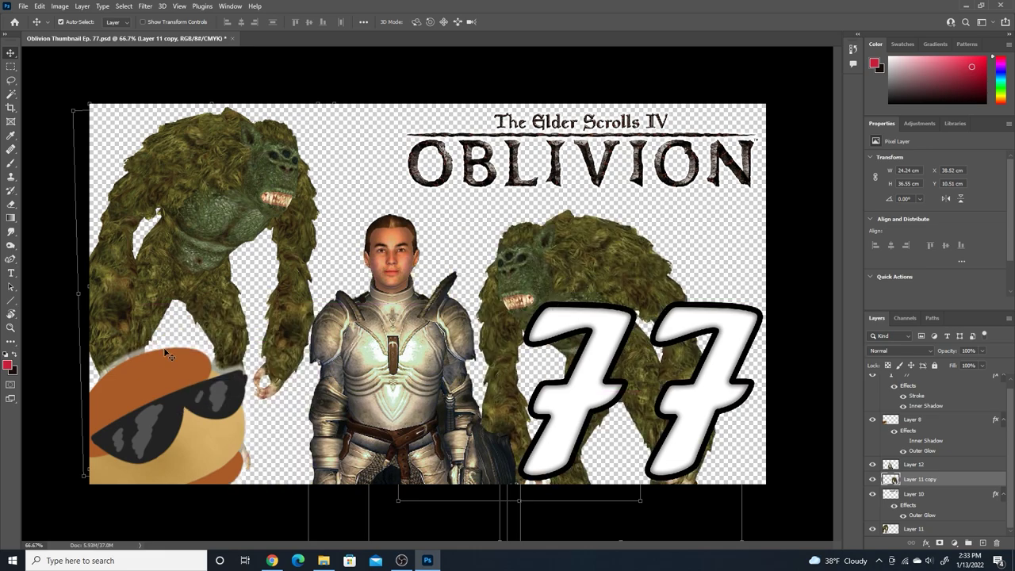
drag(579, 276, 596, 221)
key(ctrl+[)
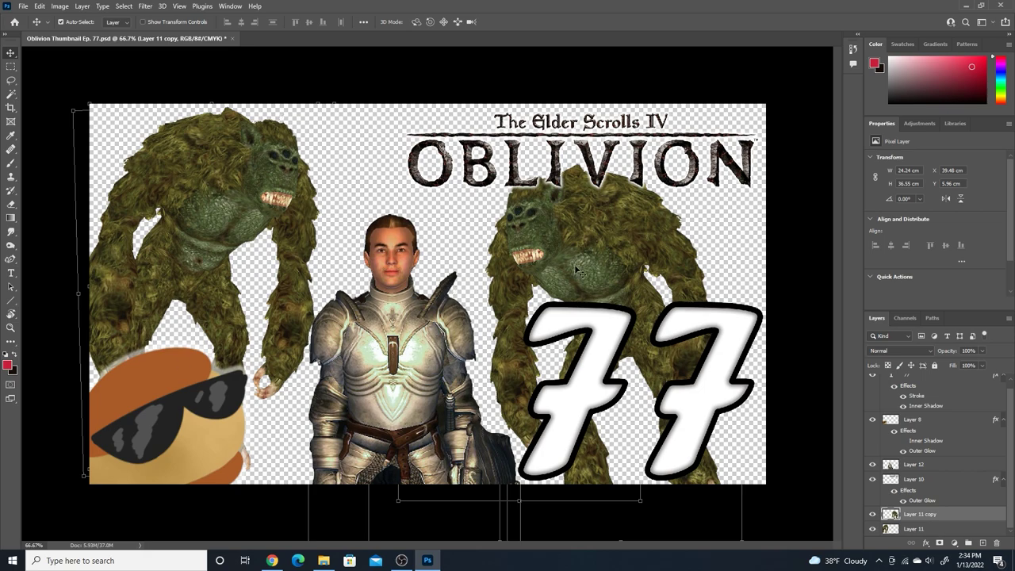
click(272, 561)
Step: Replace the Google Images query with 'oblivion swampy cave' and run the search
drag(187, 61, 96, 60)
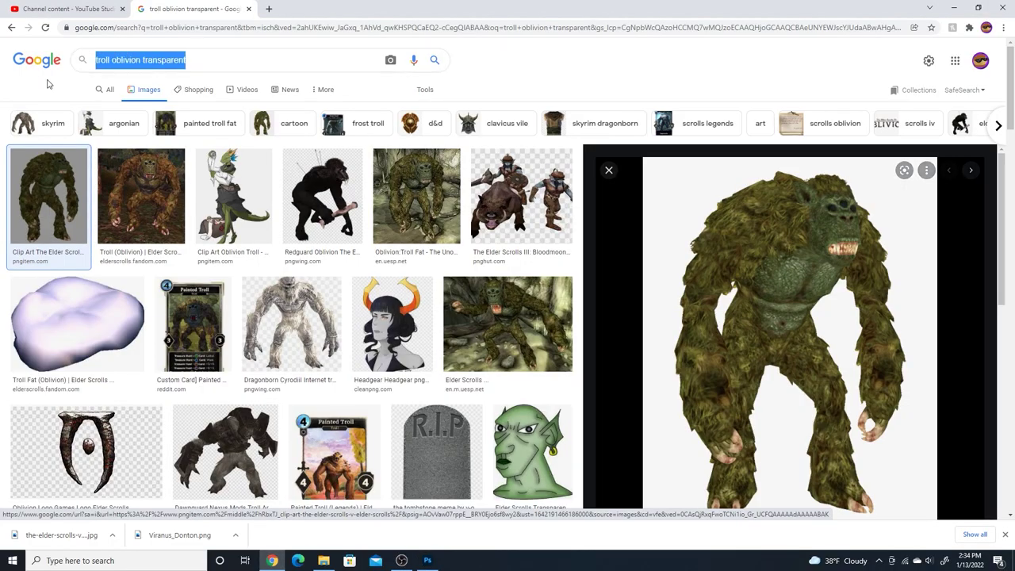
key(BackSpace)
text(oblivion )
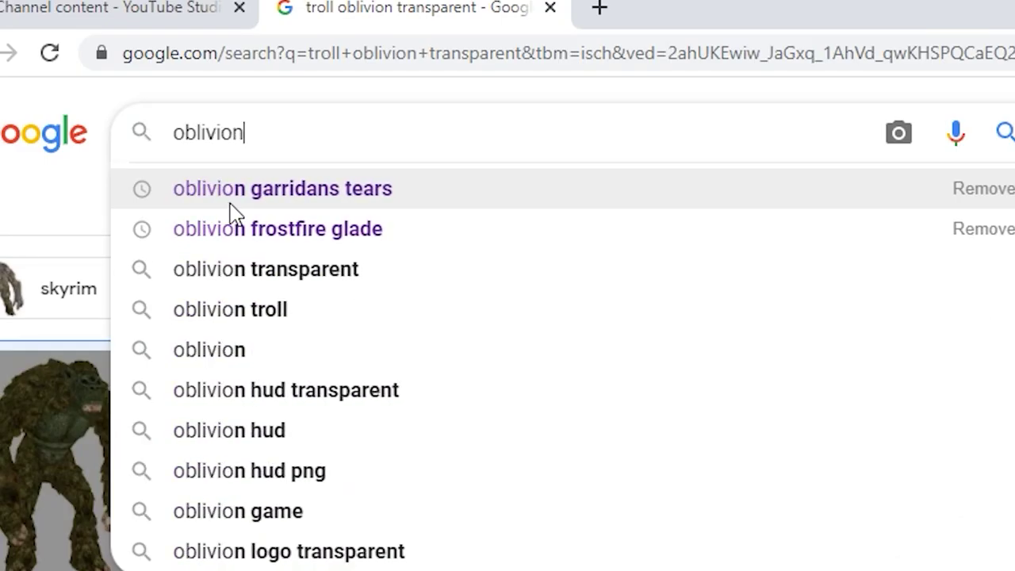
text(swampy cave)
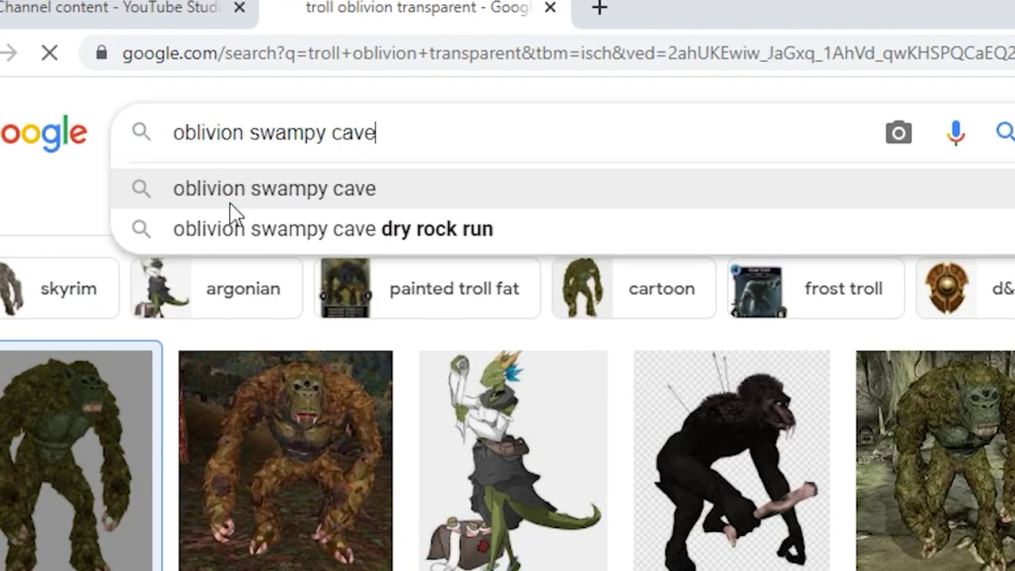
key(Return)
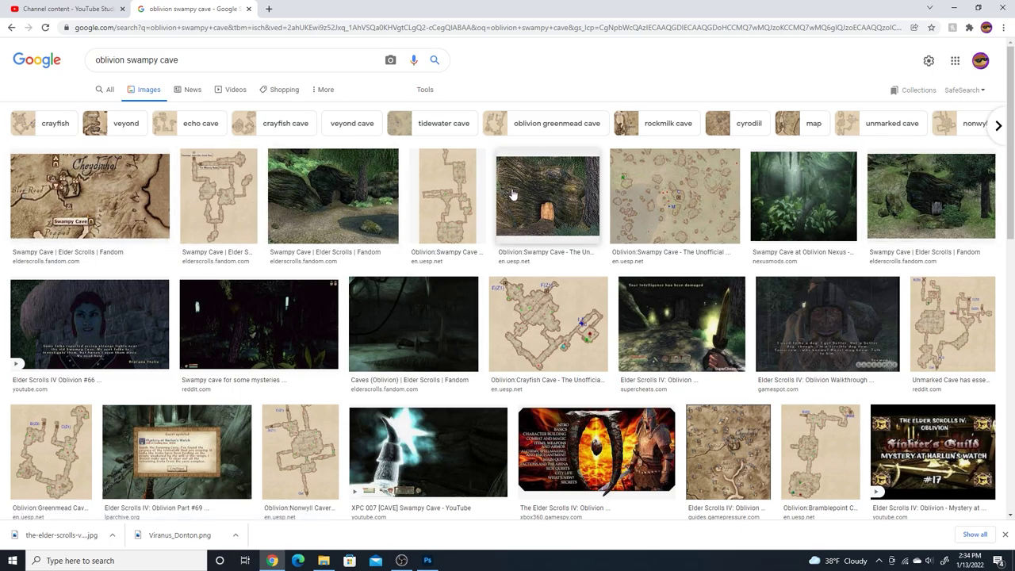
Step: Preview cave results such as Improved Cave Normal Maps and the Elder Scrolls IV dungeon, then minimize Chrome
click(317, 193)
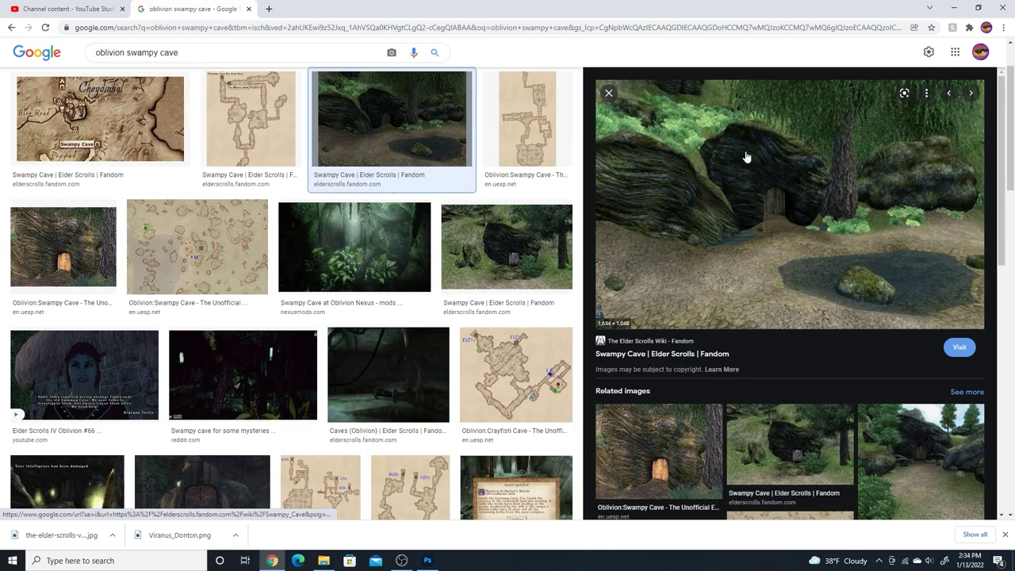
scroll(335, 188, up, 1)
scroll(367, 159, down, 1)
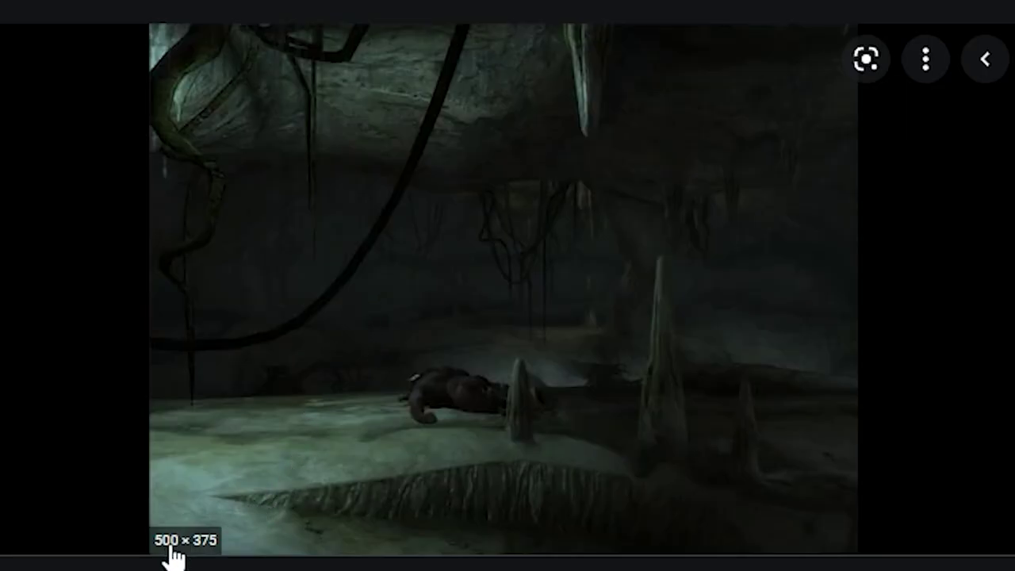
key(Escape)
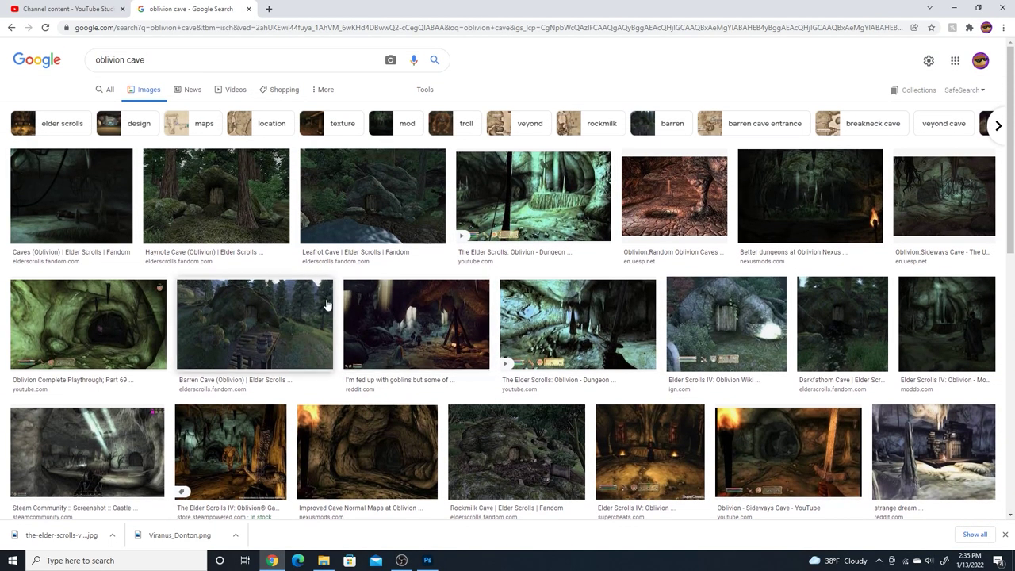
scroll(412, 277, down, 10)
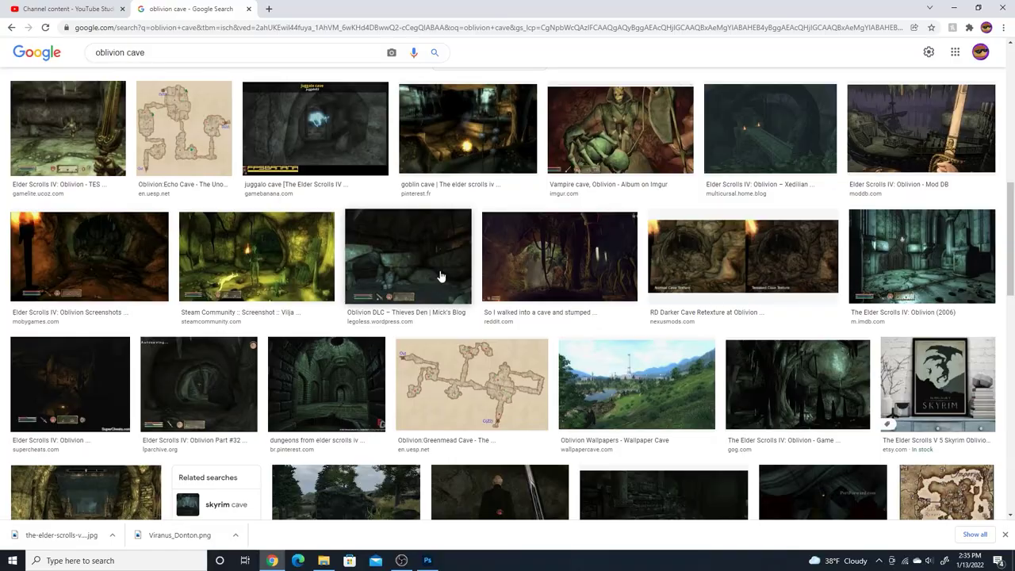
scroll(442, 276, down, 3)
click(441, 276)
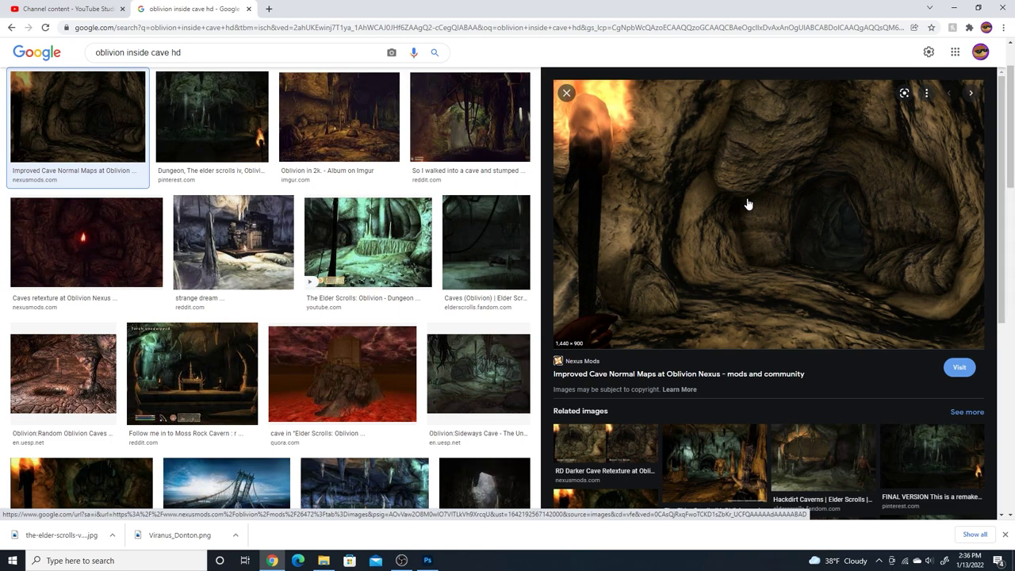
click(214, 108)
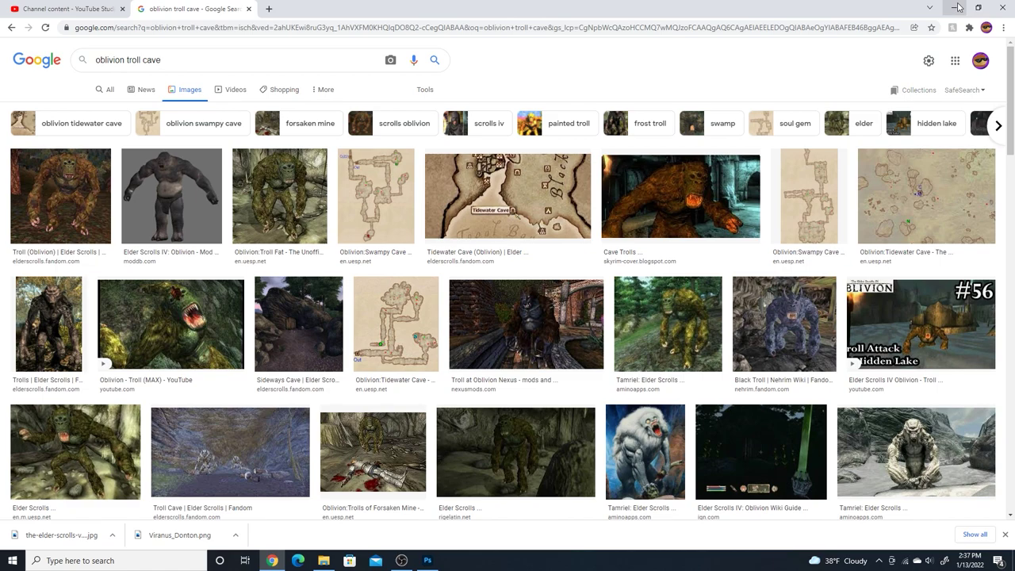
click(958, 6)
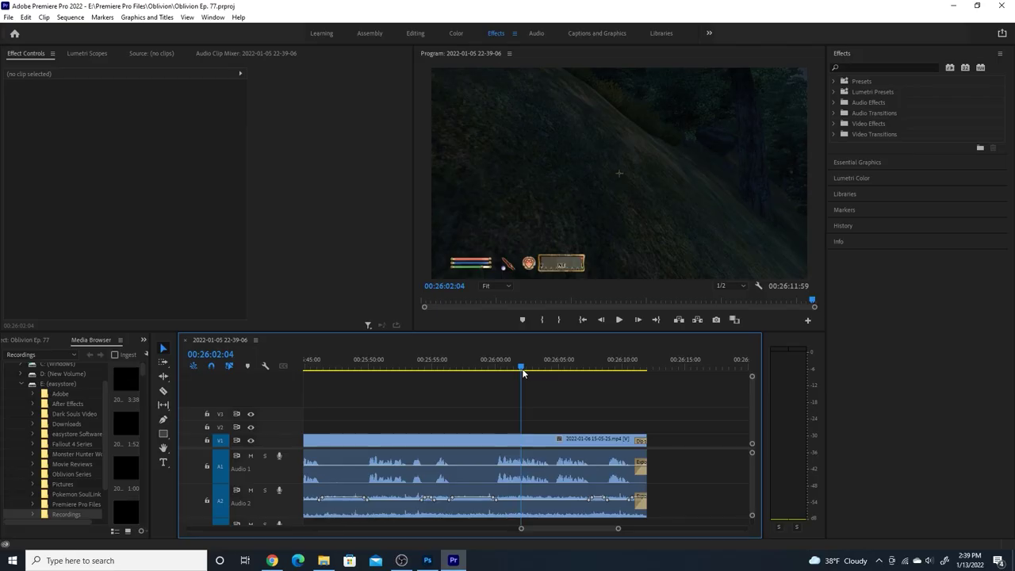
Step: Export the dark mine frame at 00:23:42:42 as a PNG still, then return to Photoshop
drag(520, 365, 287, 385)
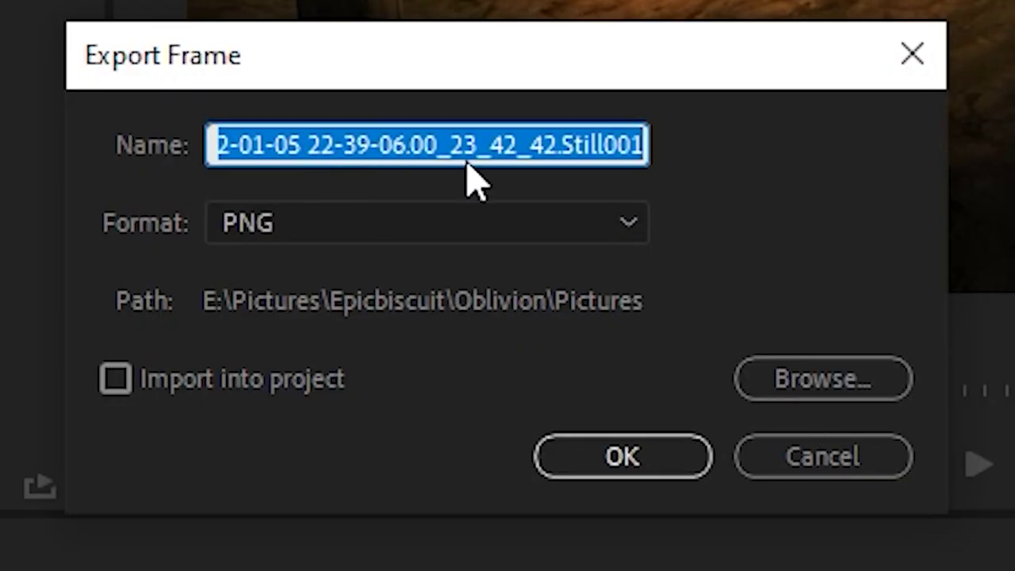
click(605, 467)
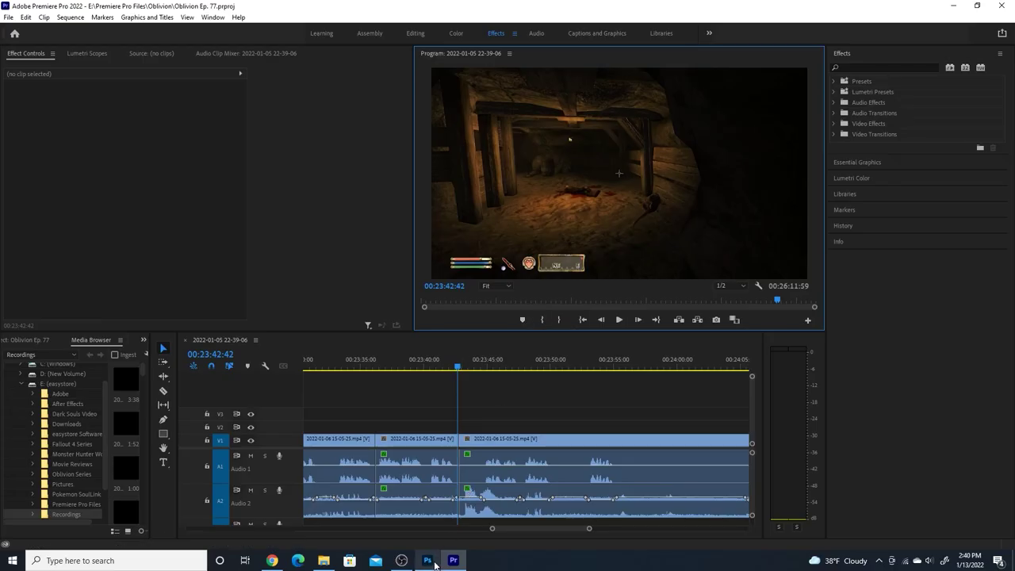
click(428, 560)
Step: Open the exported mine PNG and drag its layer into the Oblivion Thumbnail document
click(23, 5)
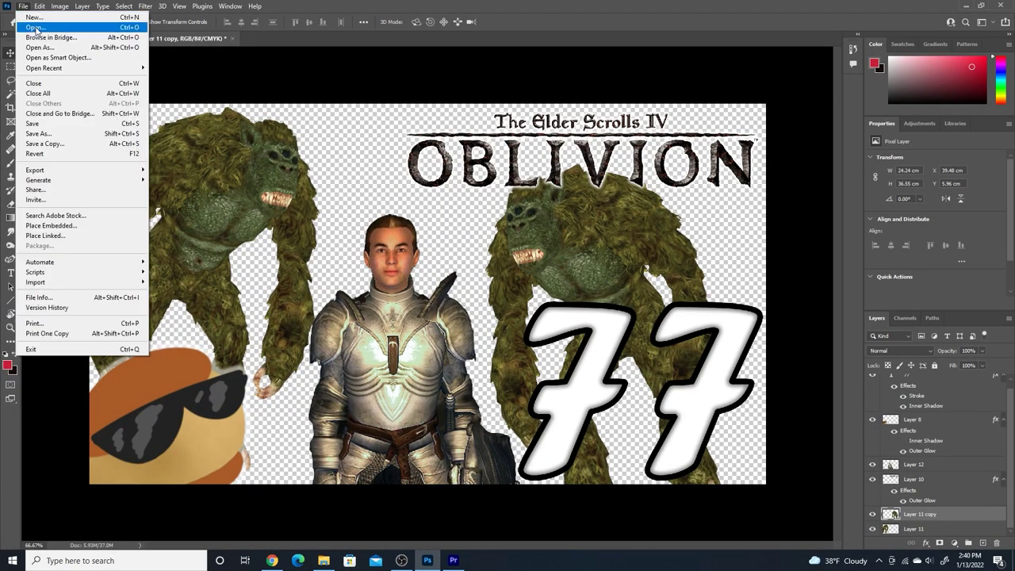
click(36, 31)
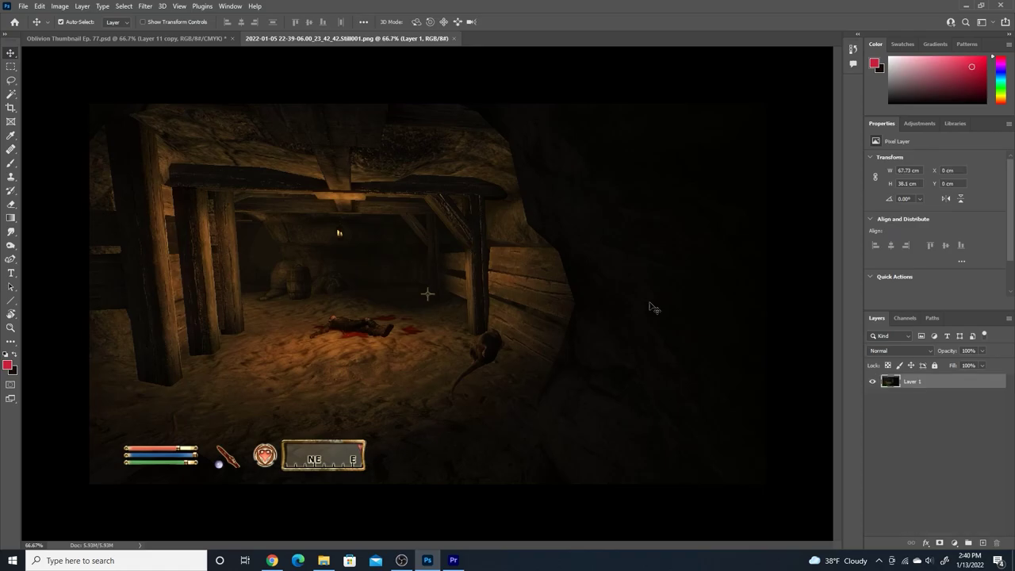
drag(397, 241, 268, 198)
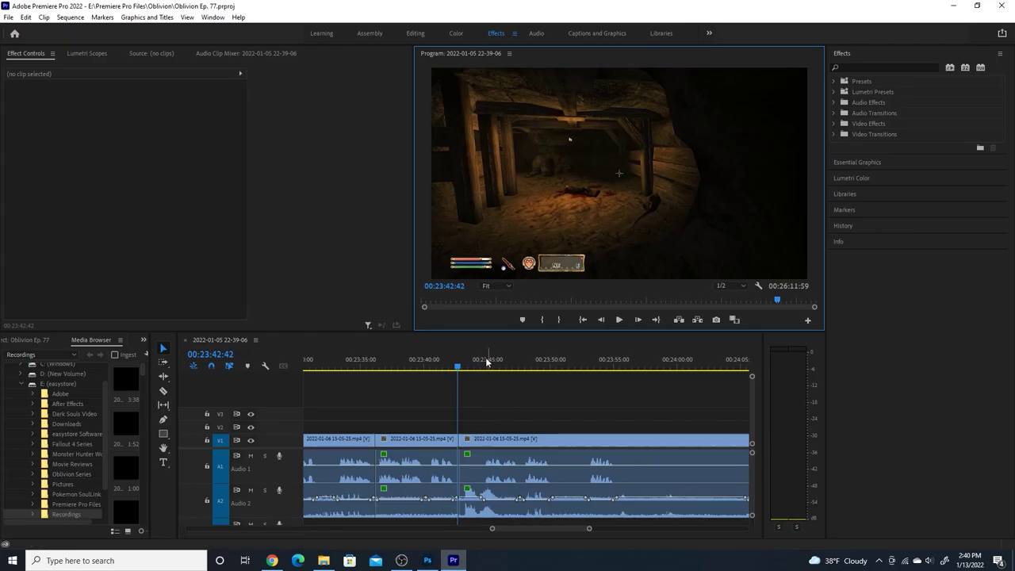
Step: Scrub the Premiere sequence back to the attic scene around 00:12:41
scroll(288, 377, down, 2)
scroll(288, 377, up, 3)
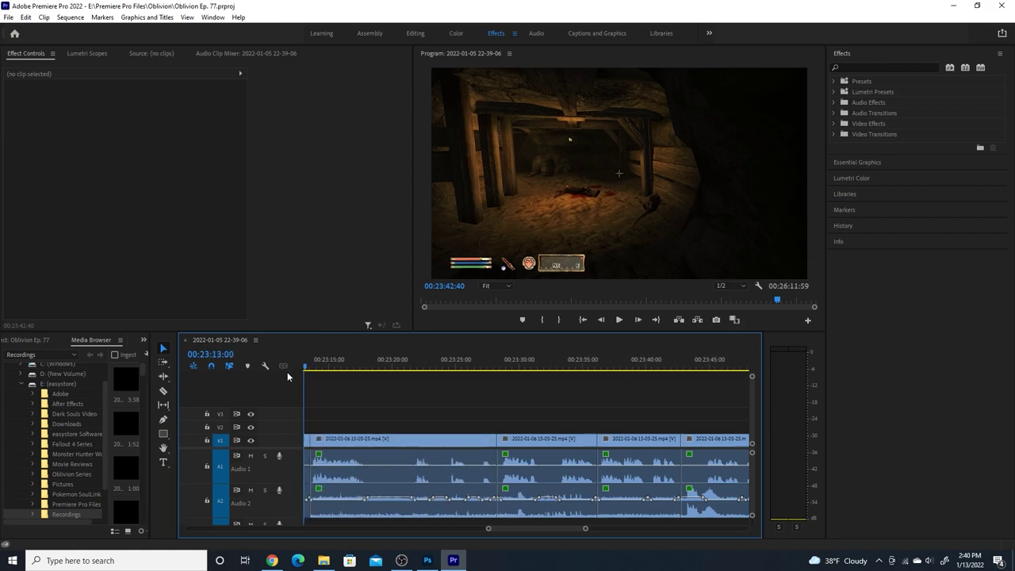
drag(476, 367, 523, 387)
scroll(523, 387, up, 5)
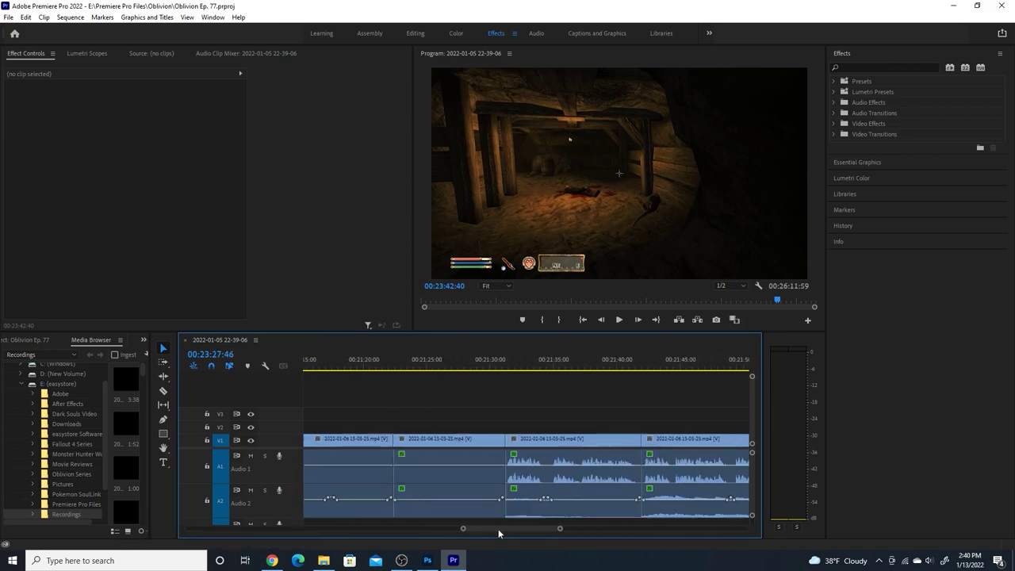
drag(474, 366, 561, 370)
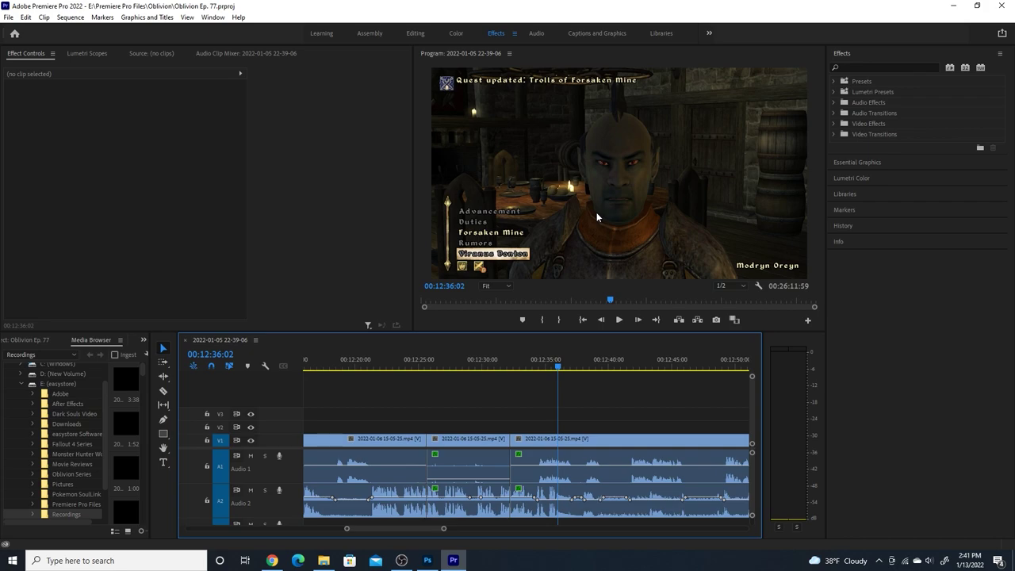
click(619, 368)
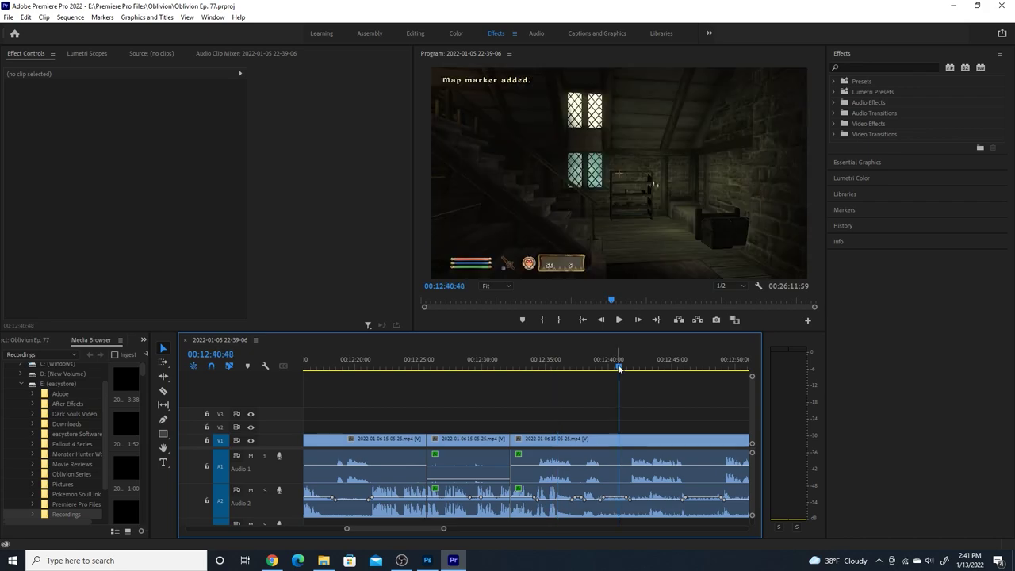
drag(619, 366, 627, 369)
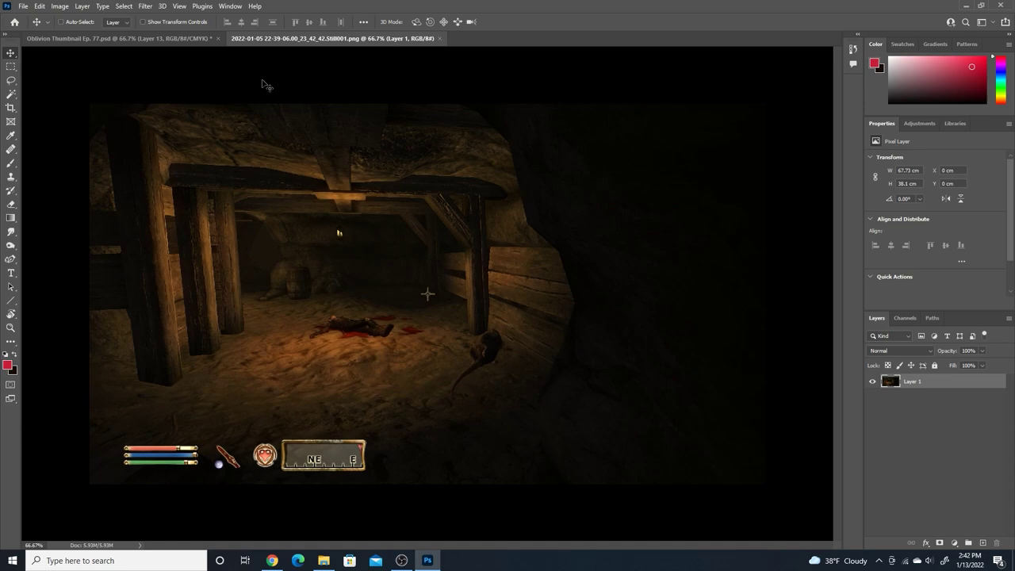
Step: Scale the mine screenshot layer to about 113% and shift it so the HUD falls off the canvas
key(ctrl+t)
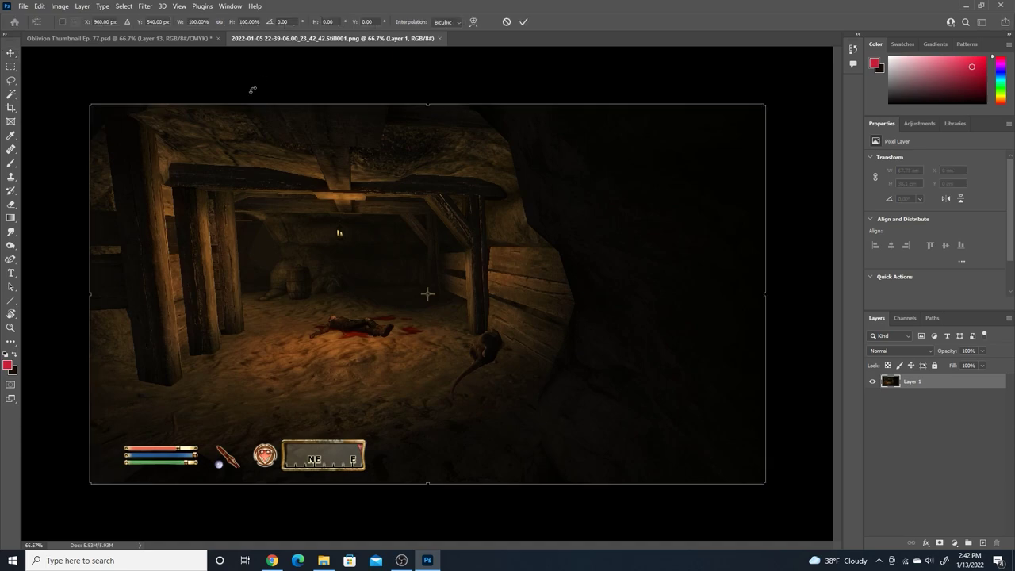
drag(87, 481, 0, 533)
drag(290, 354, 397, 358)
drag(473, 533, 473, 536)
drag(367, 356, 348, 355)
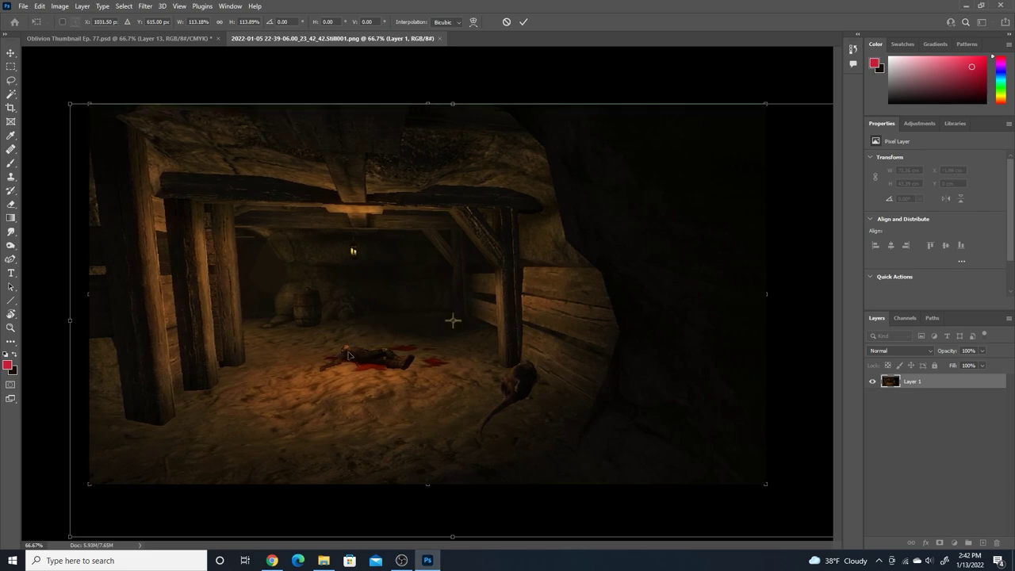
key(Return)
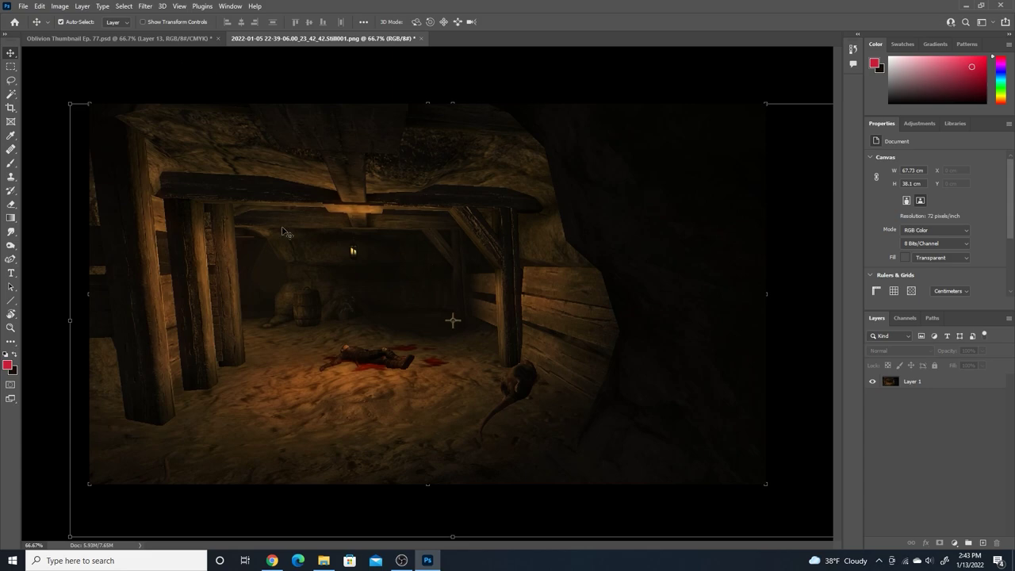
drag(228, 241, 235, 268)
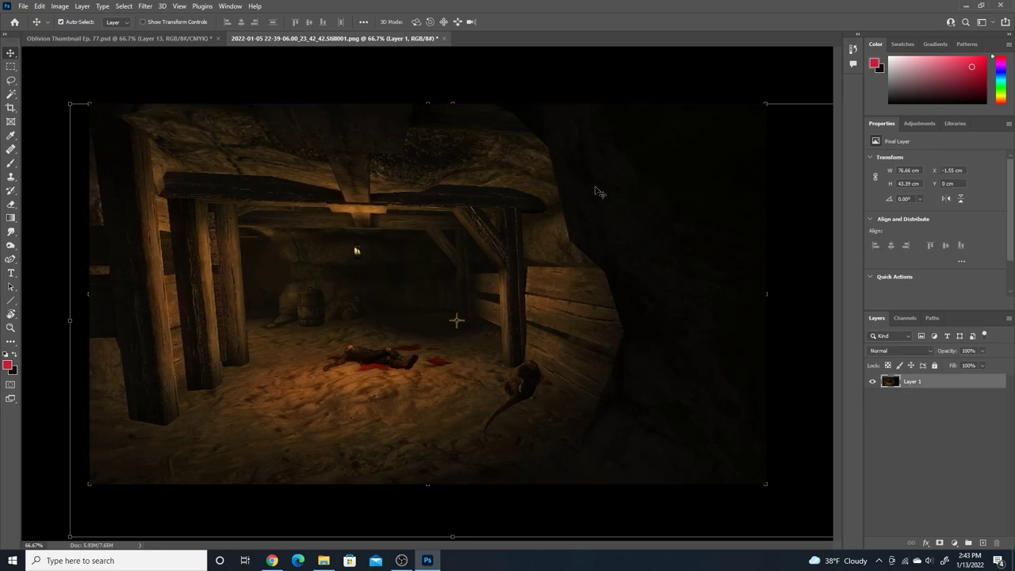
click(11, 66)
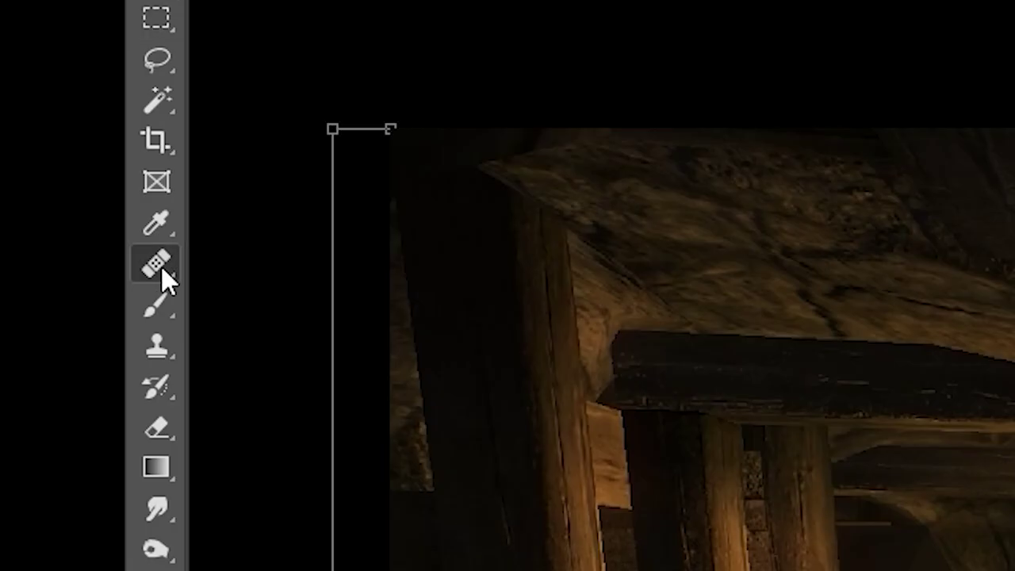
Step: Heal away the crosshair in the middle of the mine screenshot with the Spot Healing Brush
right_click(13, 149)
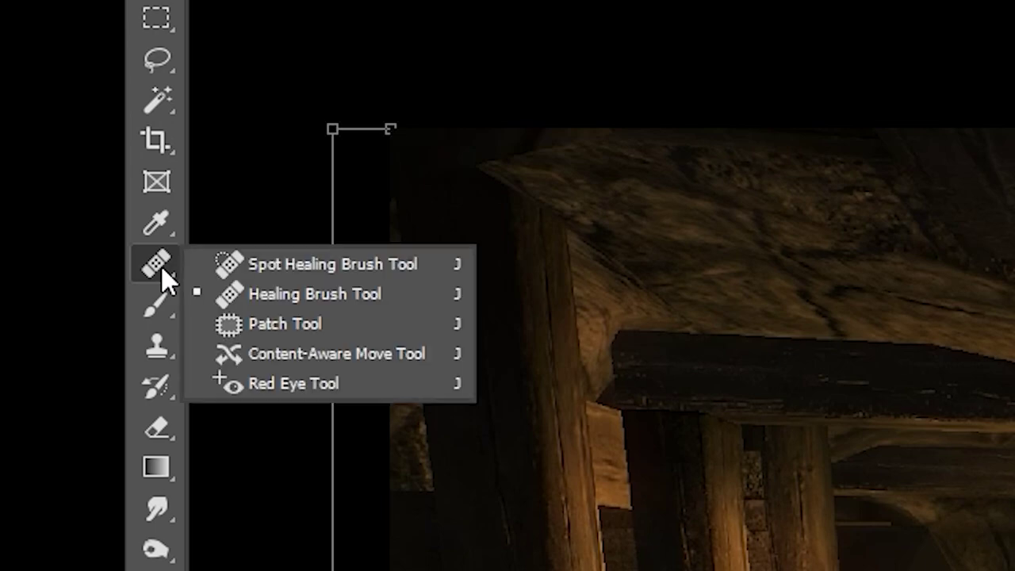
click(265, 263)
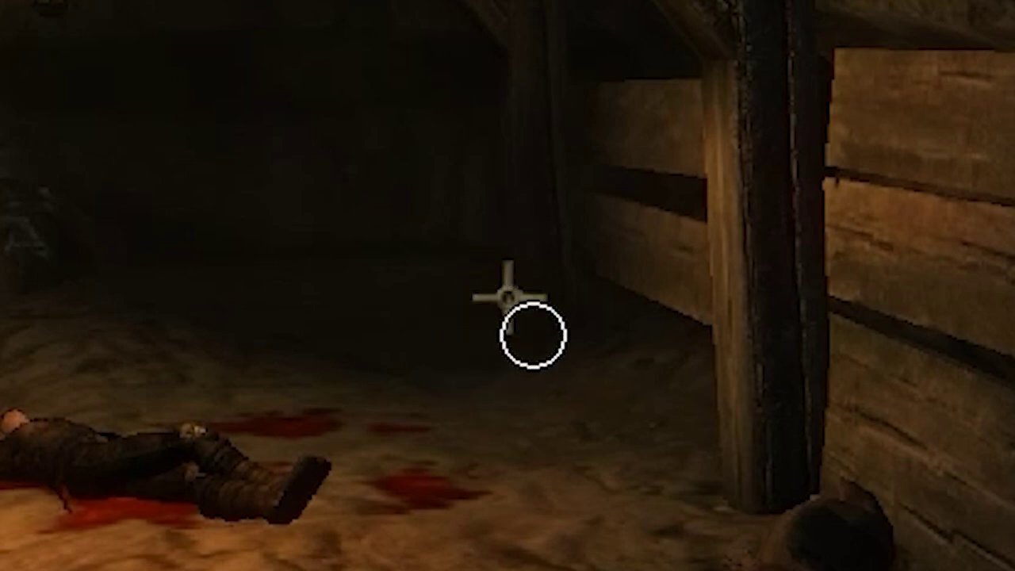
click(507, 278)
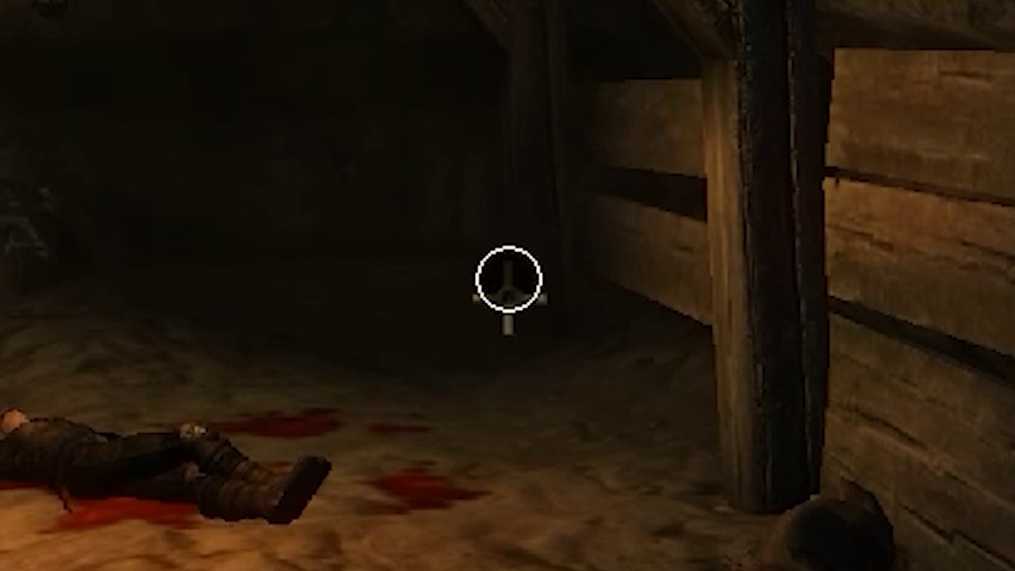
click(500, 333)
click(512, 298)
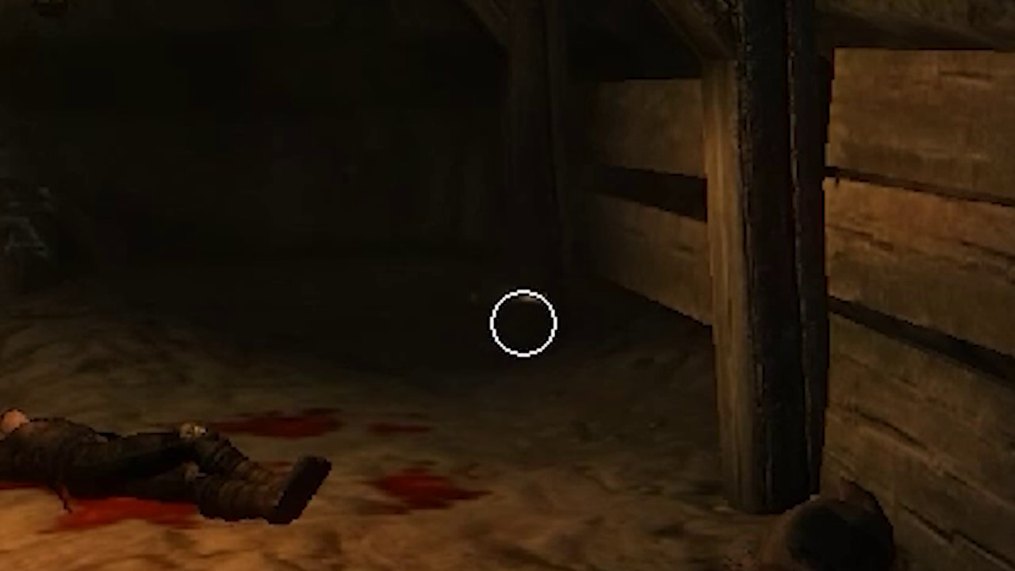
click(544, 304)
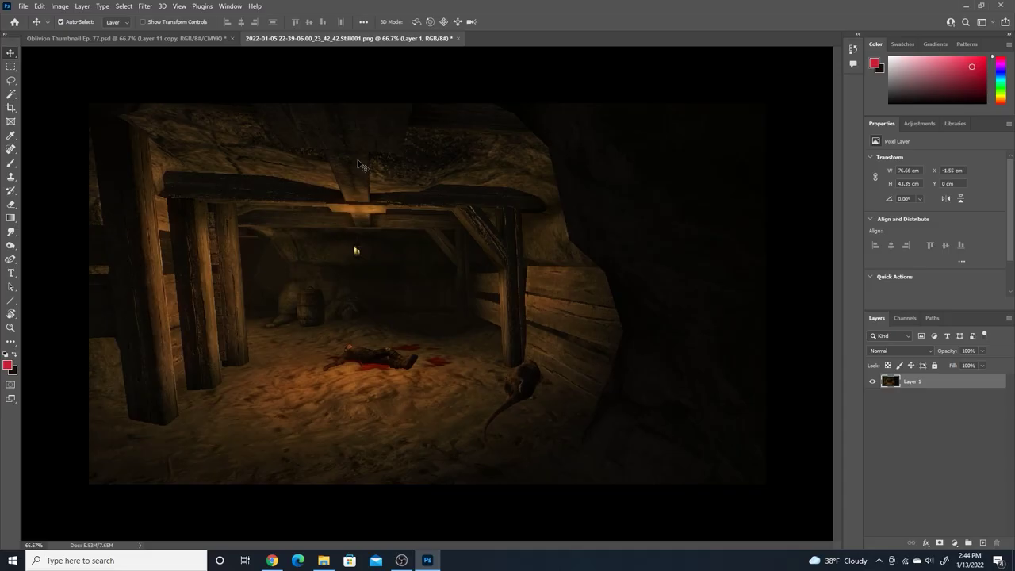
Step: Reposition the mine screenshot and move Layer 13 below both troll layers in the stack
drag(356, 249, 330, 249)
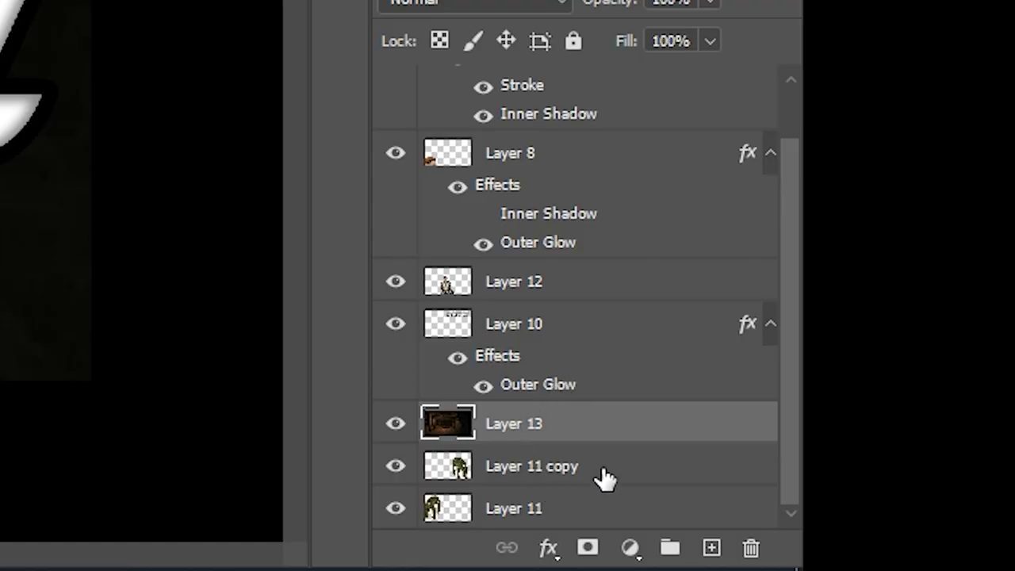
click(612, 469)
click(608, 428)
double_click(615, 437)
key(Escape)
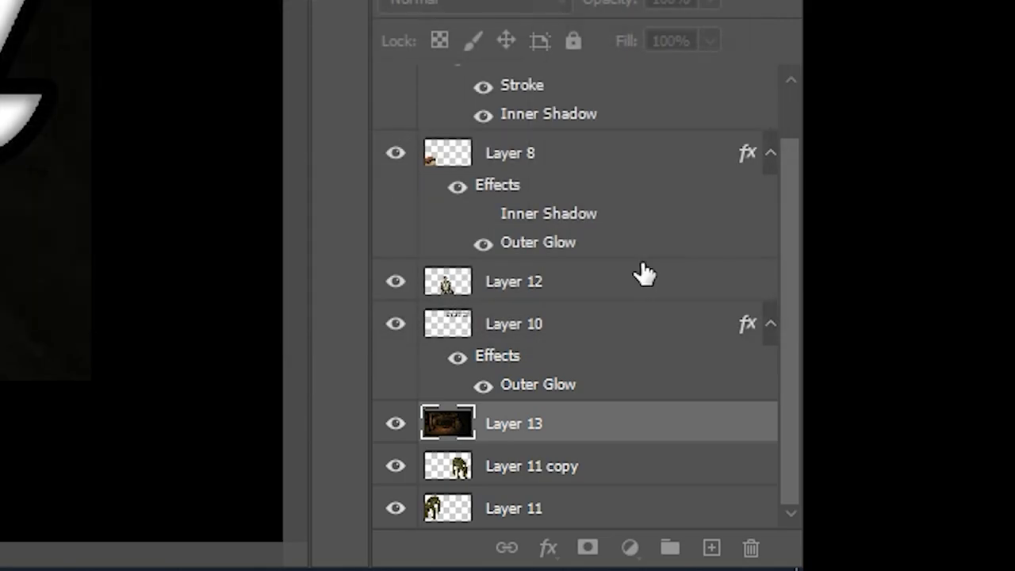
drag(596, 427, 589, 547)
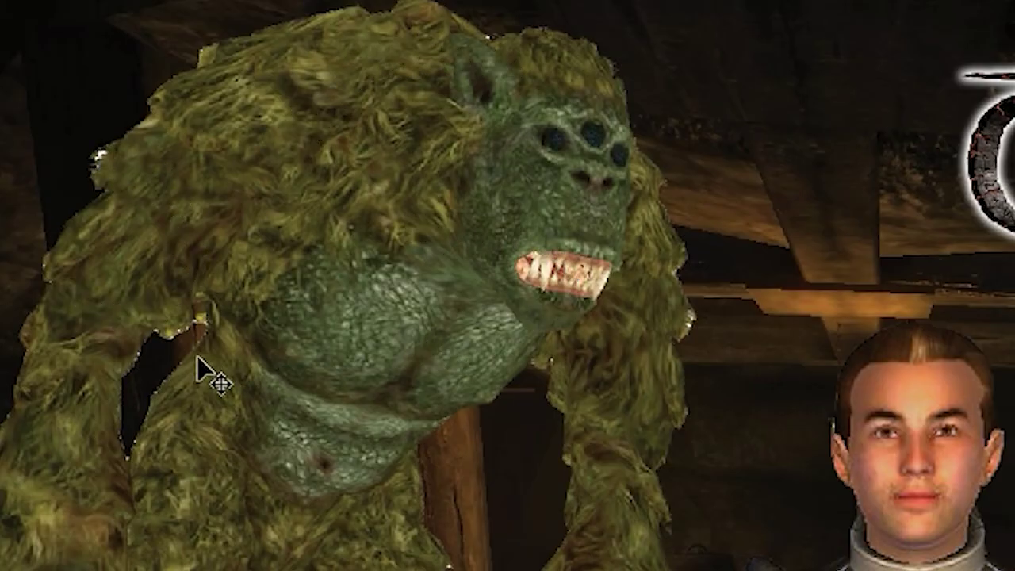
drag(326, 237, 365, 249)
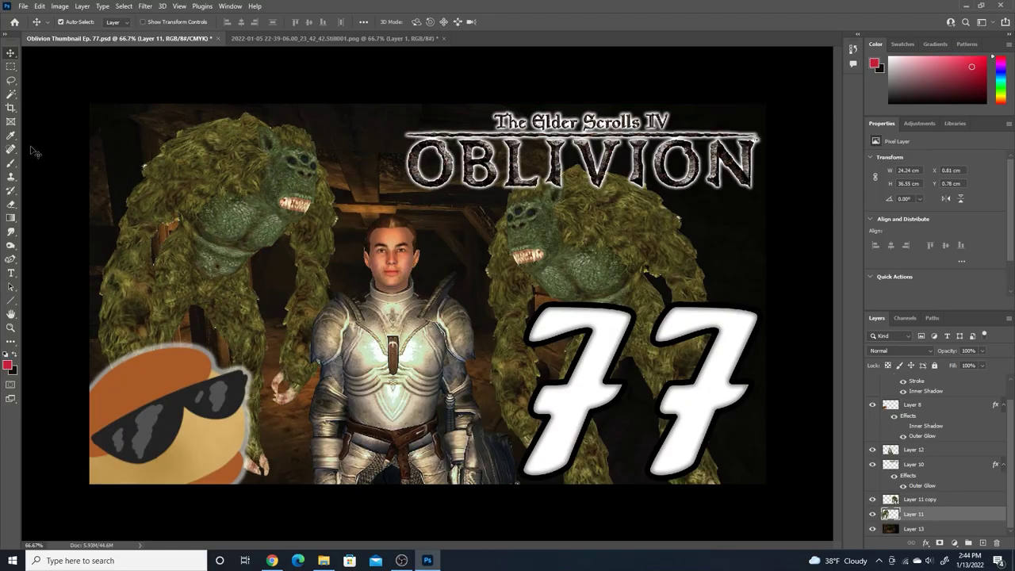
Step: Make Magic Wand colour selections on and around the troll layers, then deselect
click(11, 93)
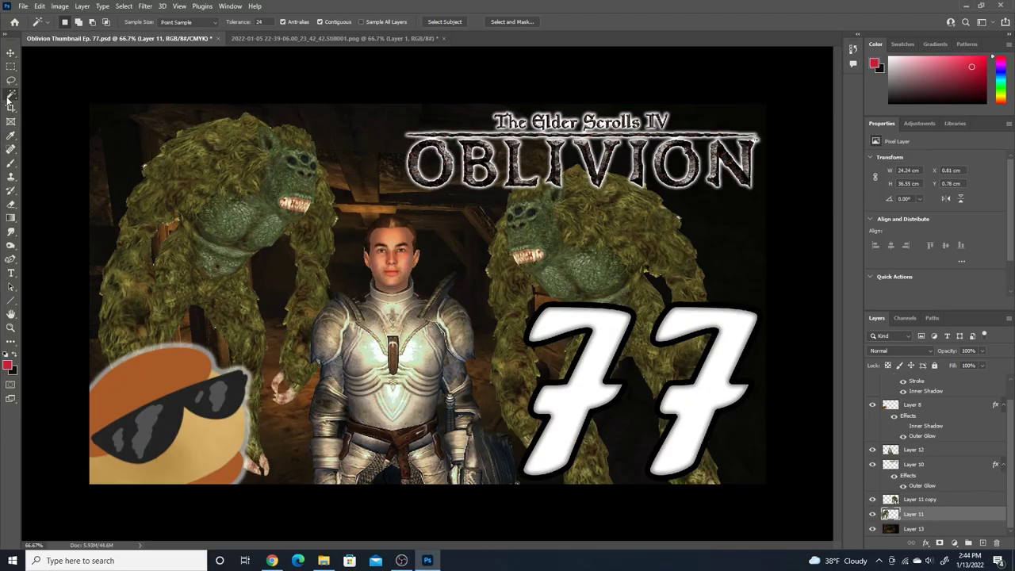
click(145, 168)
key(ctrl+d)
click(680, 221)
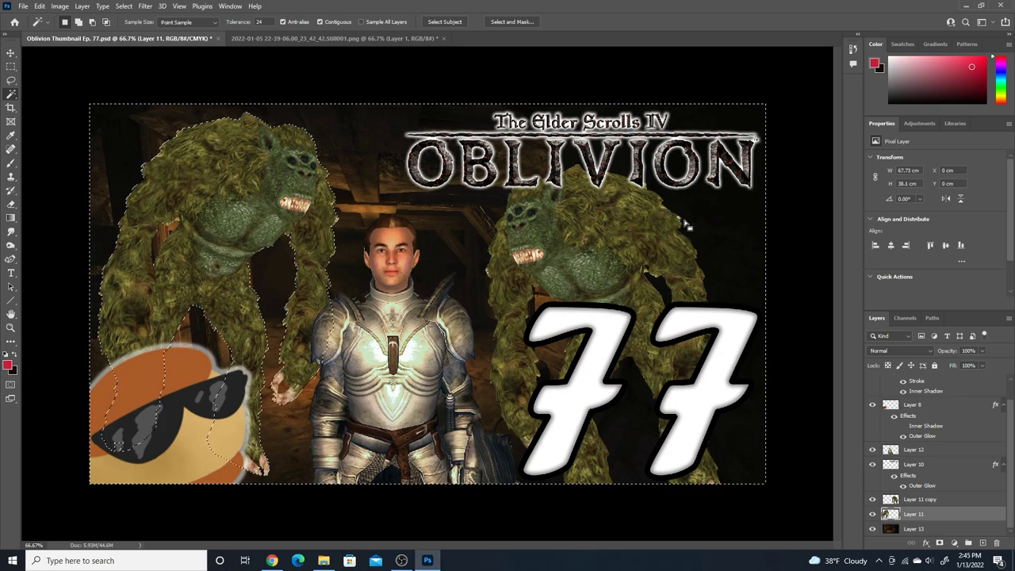
key(ctrl+d)
Step: Turn off the Oblivion logo layer's Outer Glow so the lettering shows dark stone
key(alt+])
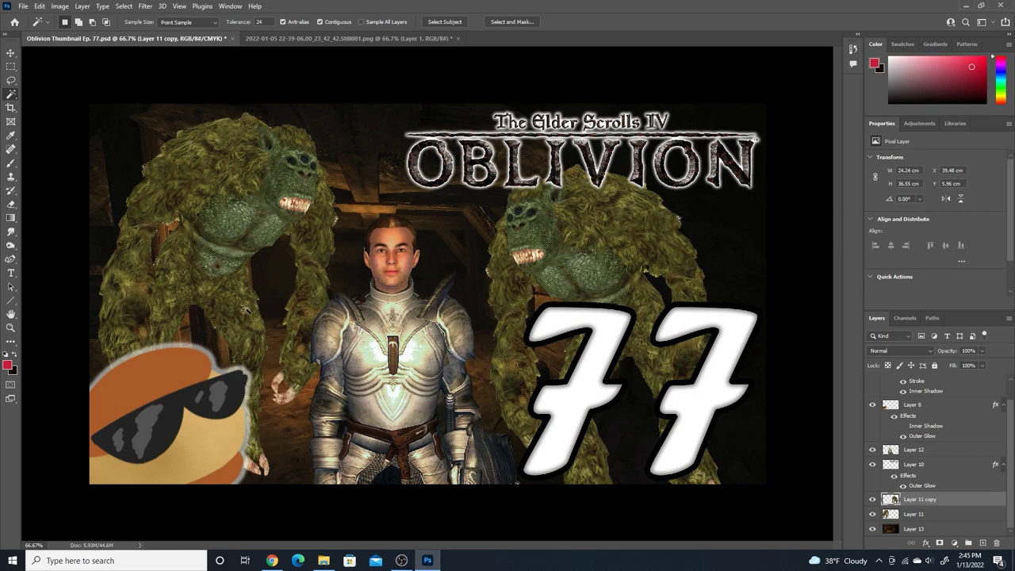
key(v)
click(218, 158)
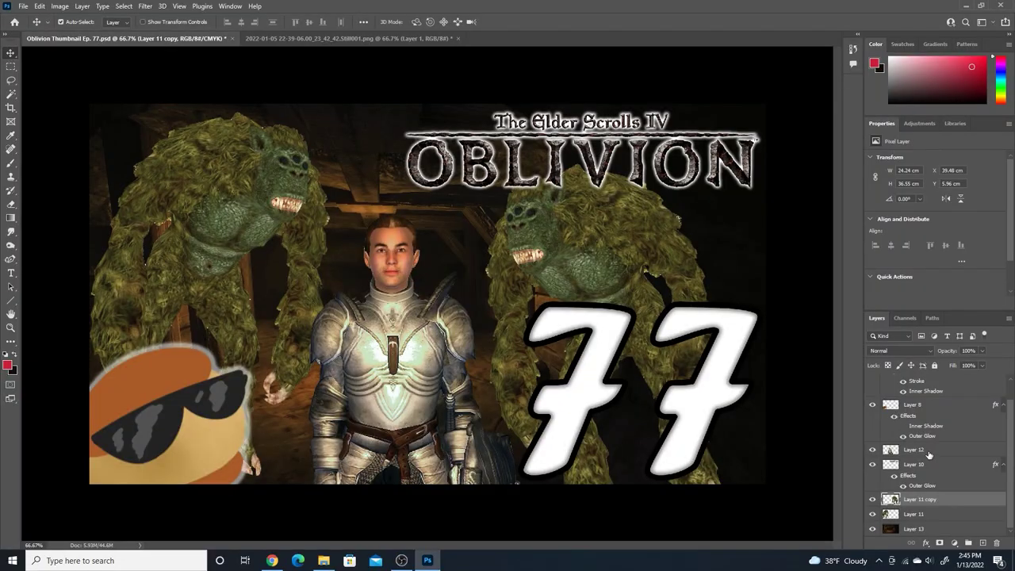
scroll(921, 456, up, 1)
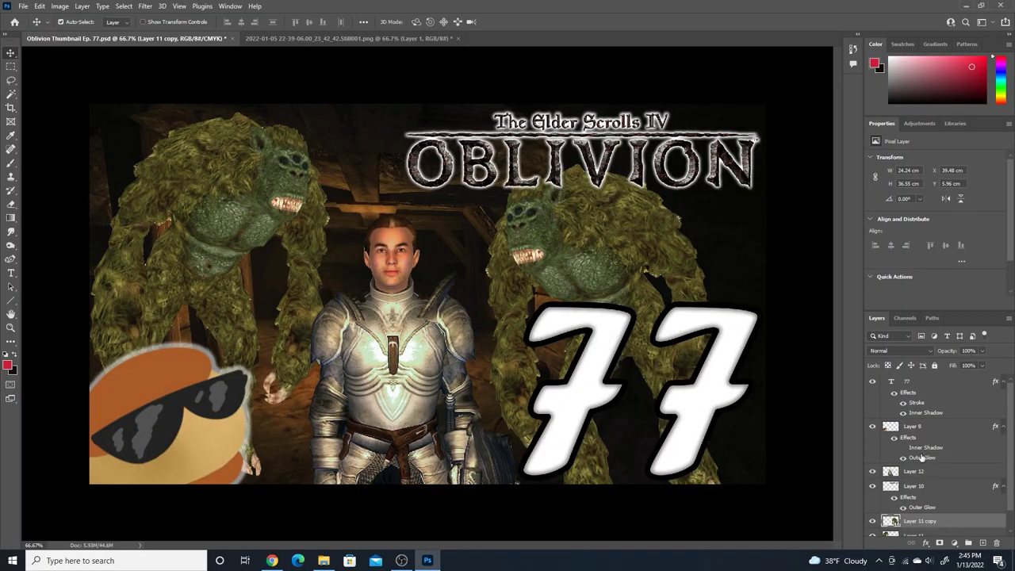
click(893, 498)
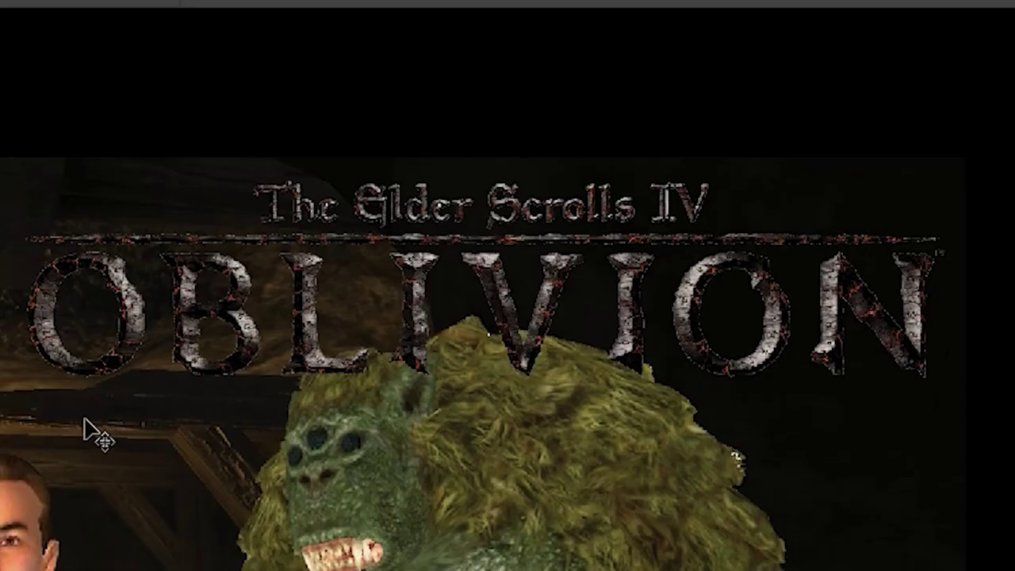
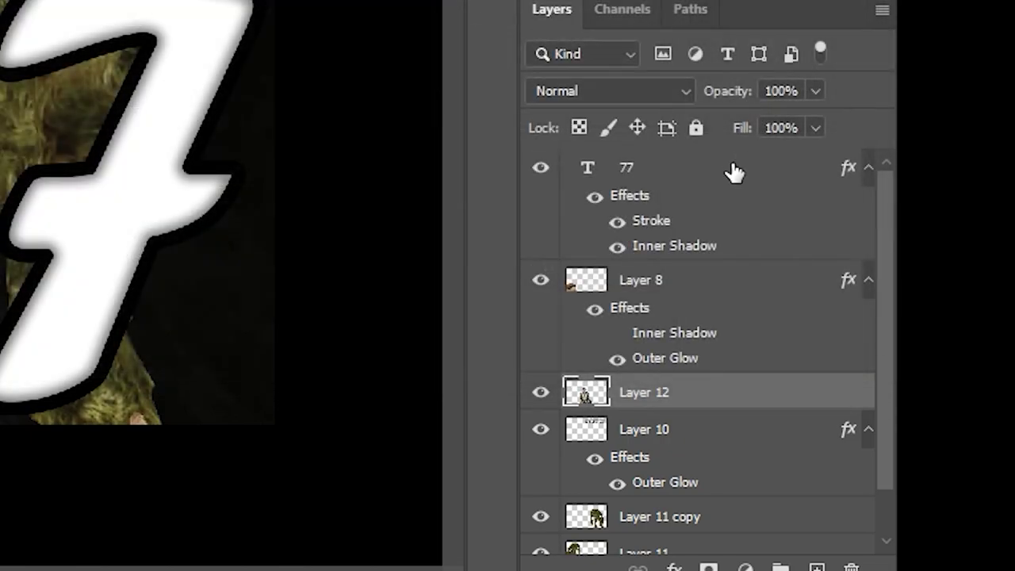
Step: Open the knight's white Outer Glow on Layer 12 and trial different opacity, noise and spread values
double_click(708, 391)
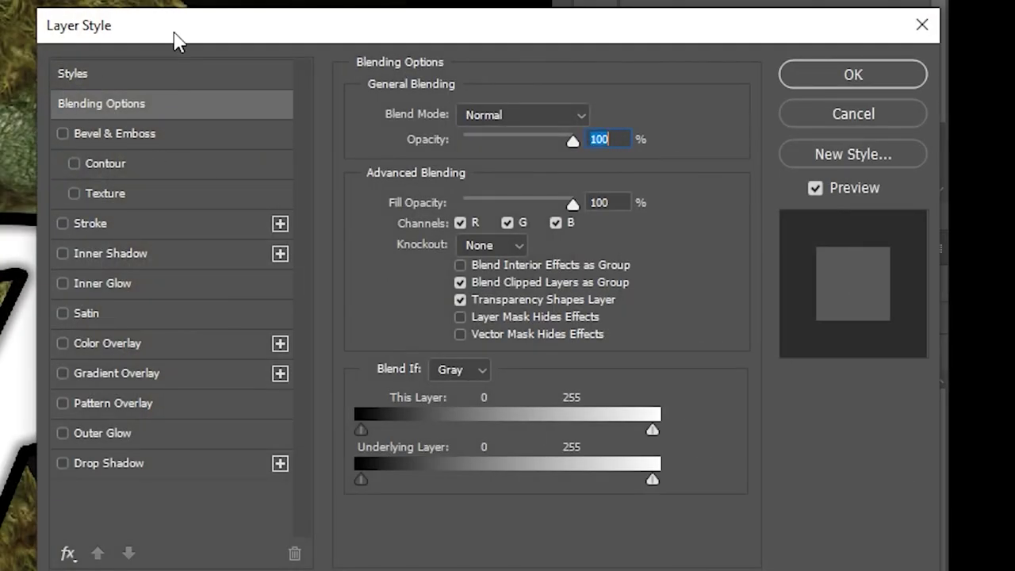
drag(177, 34, 136, 0)
click(57, 326)
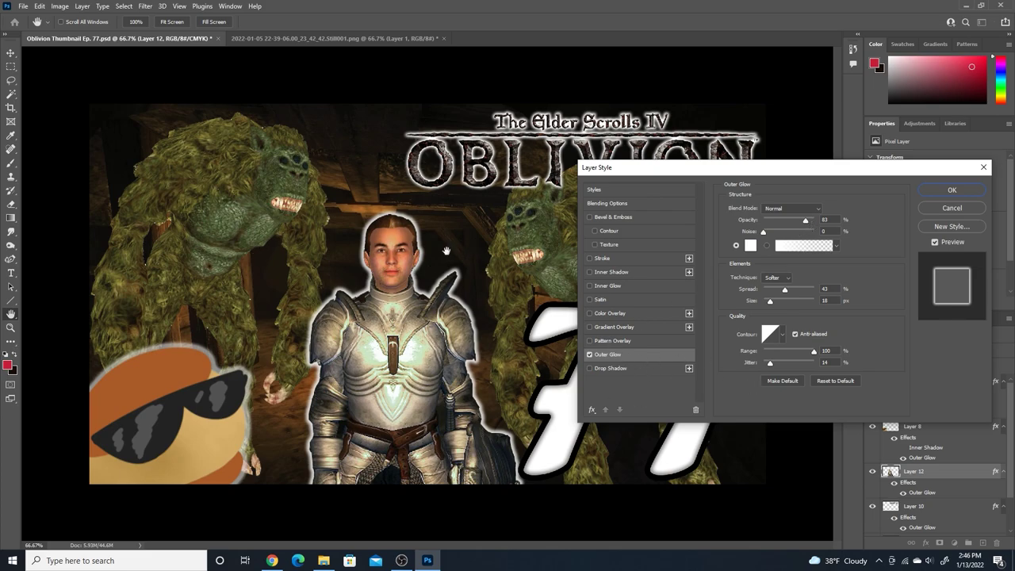
mouse_move(806, 220)
mouse_down()
mouse_move(819, 222)
mouse_move(810, 222)
mouse_up()
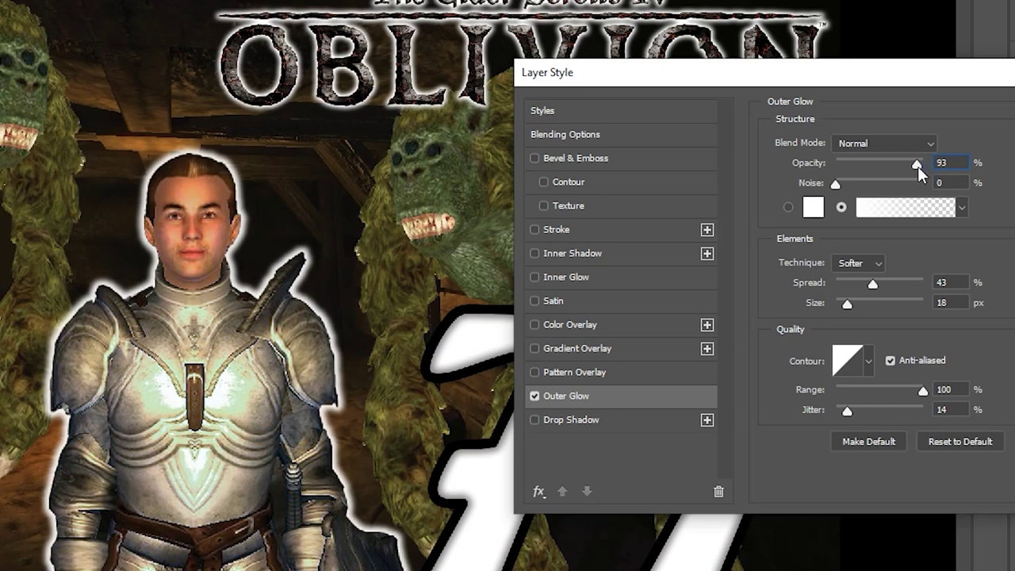
drag(914, 167, 891, 168)
drag(835, 184, 862, 198)
drag(912, 190, 837, 188)
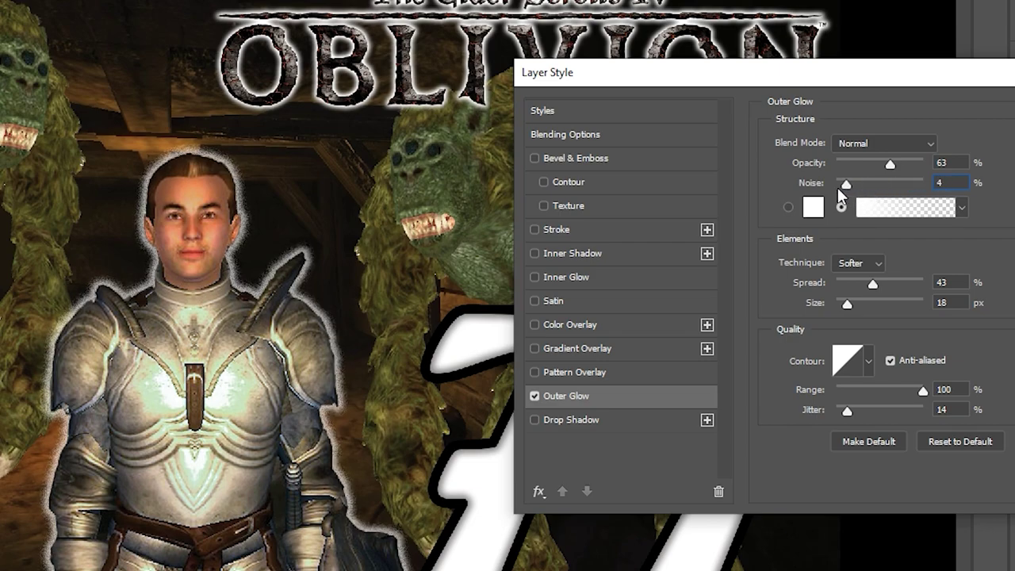
mouse_move(872, 283)
mouse_down()
mouse_move(947, 297)
mouse_move(850, 294)
mouse_move(898, 306)
mouse_move(843, 310)
mouse_move(886, 301)
mouse_move(855, 303)
mouse_move(879, 305)
mouse_move(861, 306)
mouse_move(907, 280)
mouse_move(860, 281)
mouse_up()
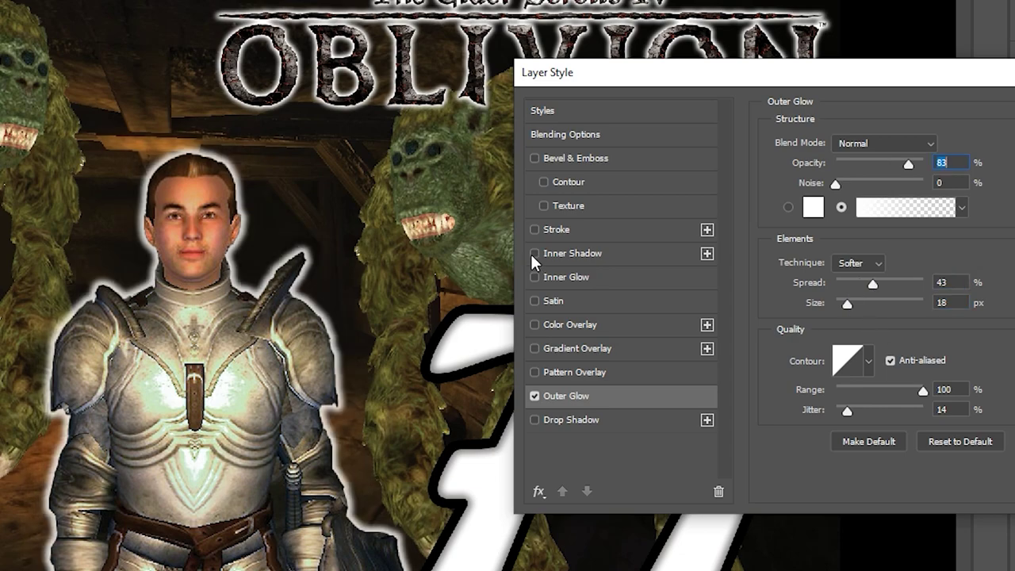
Step: Enable the knight's Inner Shadow with 34% opacity, 0 px size and 25% choke
click(535, 252)
click(601, 255)
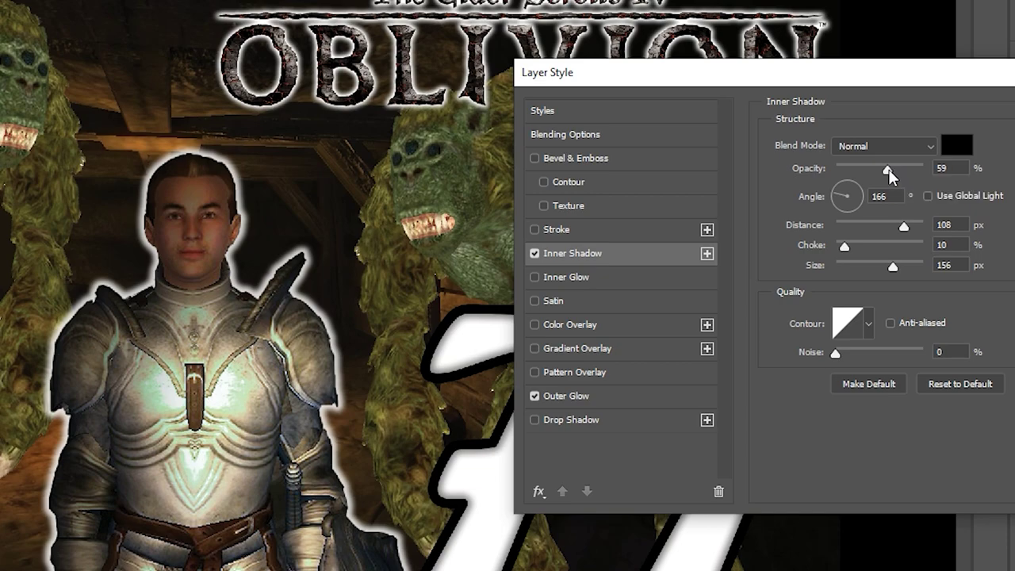
drag(888, 168, 865, 170)
drag(902, 224, 861, 233)
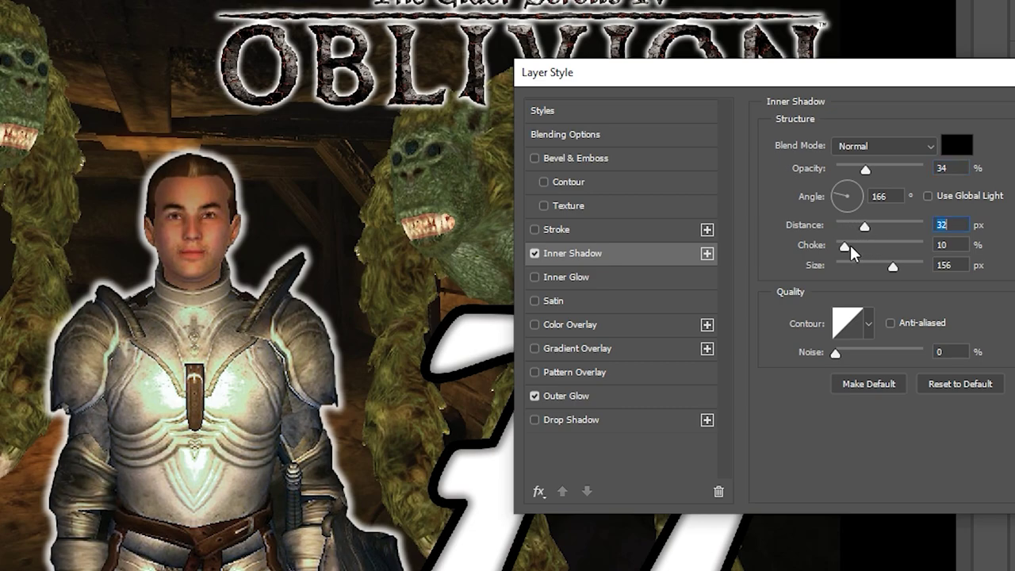
click(845, 188)
drag(863, 228, 877, 225)
drag(893, 266, 837, 270)
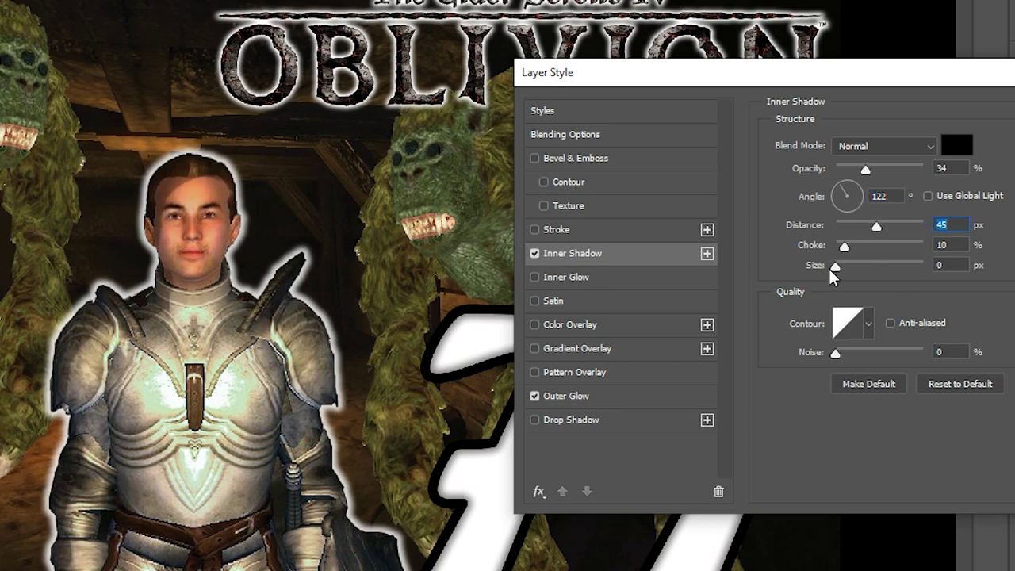
click(829, 268)
drag(841, 250, 864, 228)
Step: Fine-tune the inner shadow angle to 94° and lengthen its distance to 57 px
mouse_move(848, 188)
mouse_down()
mouse_move(841, 196)
mouse_move(856, 193)
mouse_move(840, 200)
mouse_move(853, 194)
mouse_up()
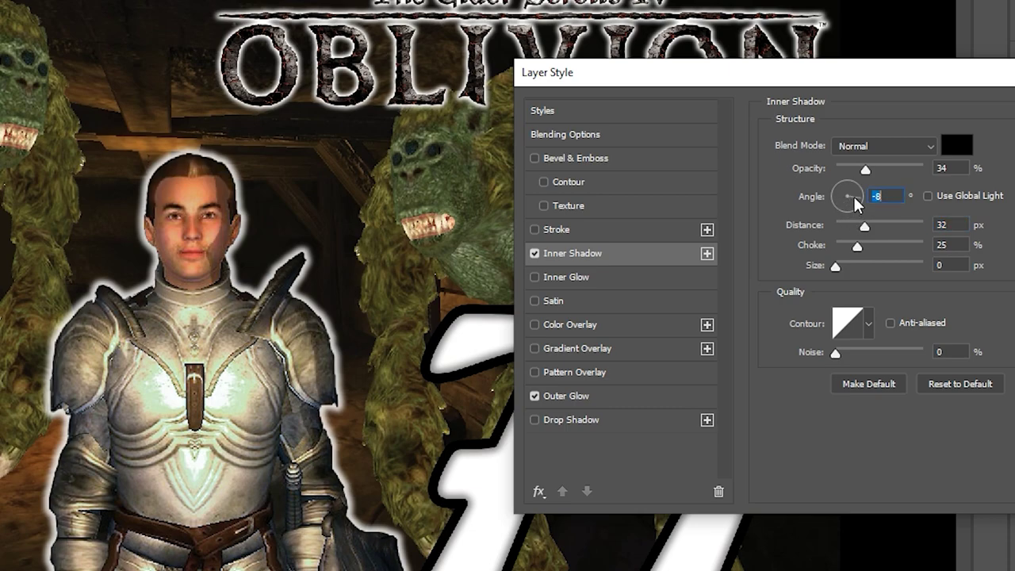
text(90)
key(Return)
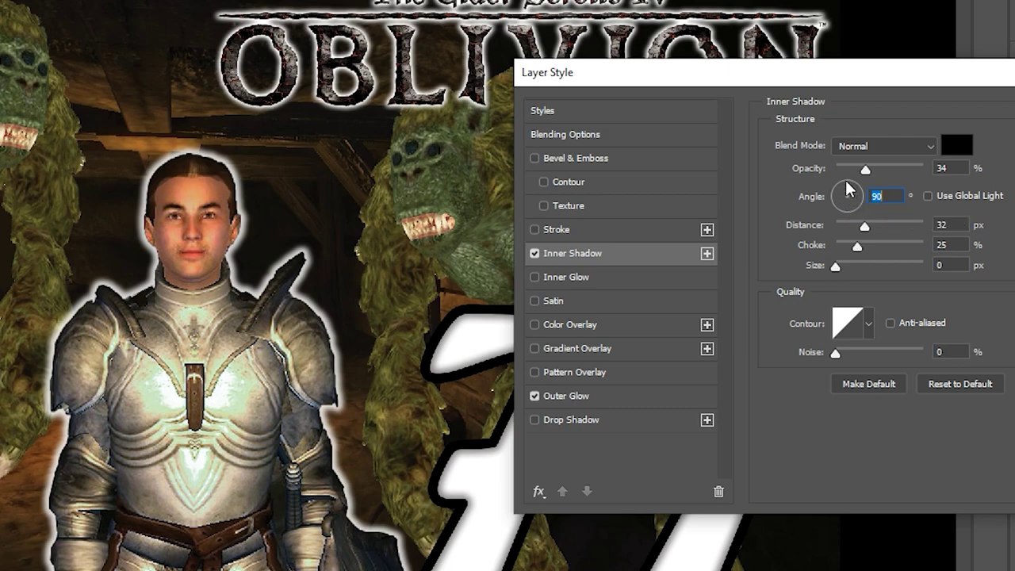
mouse_move(853, 194)
mouse_down()
mouse_move(843, 199)
mouse_move(859, 191)
mouse_up()
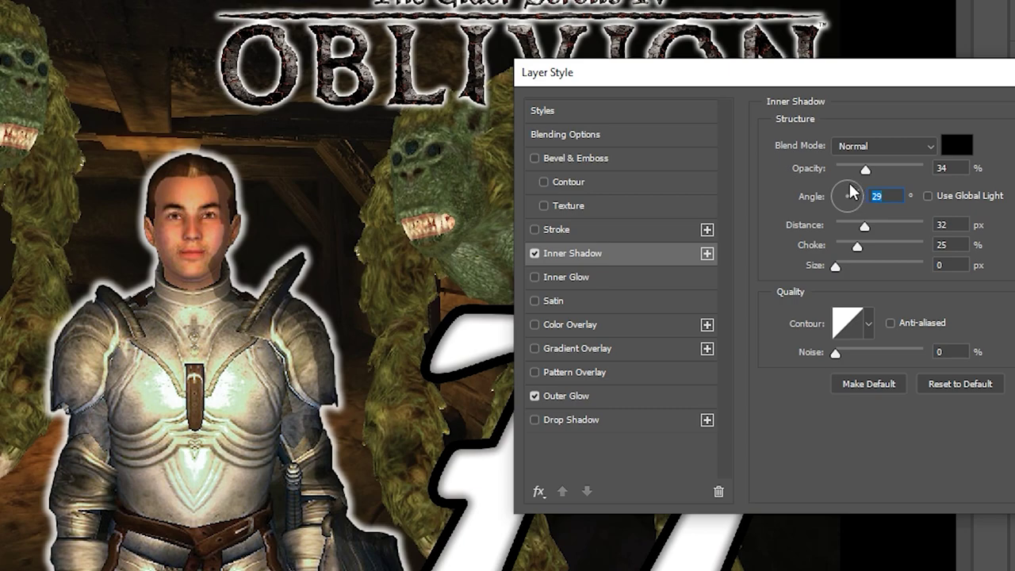
click(850, 191)
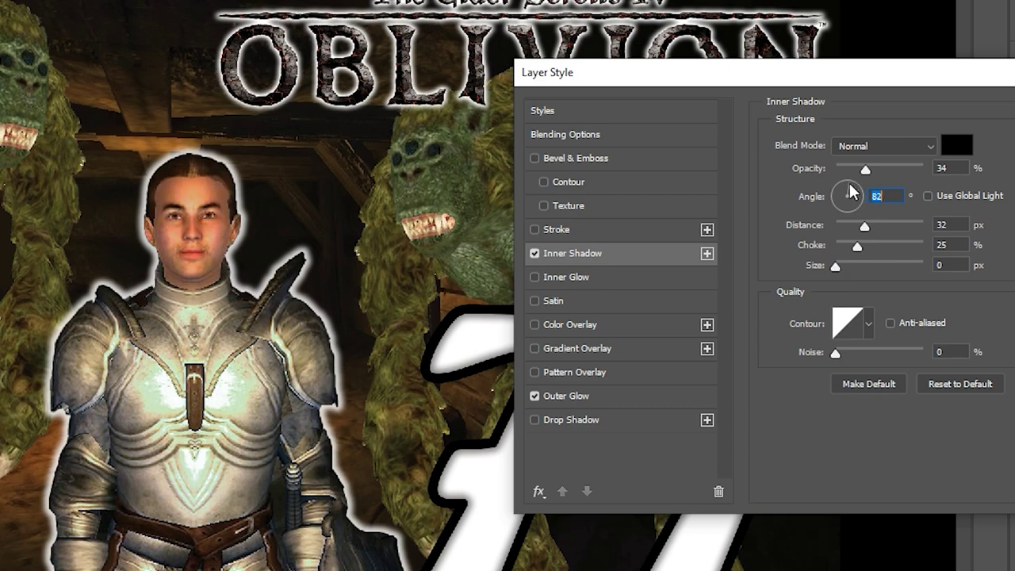
drag(848, 205, 848, 190)
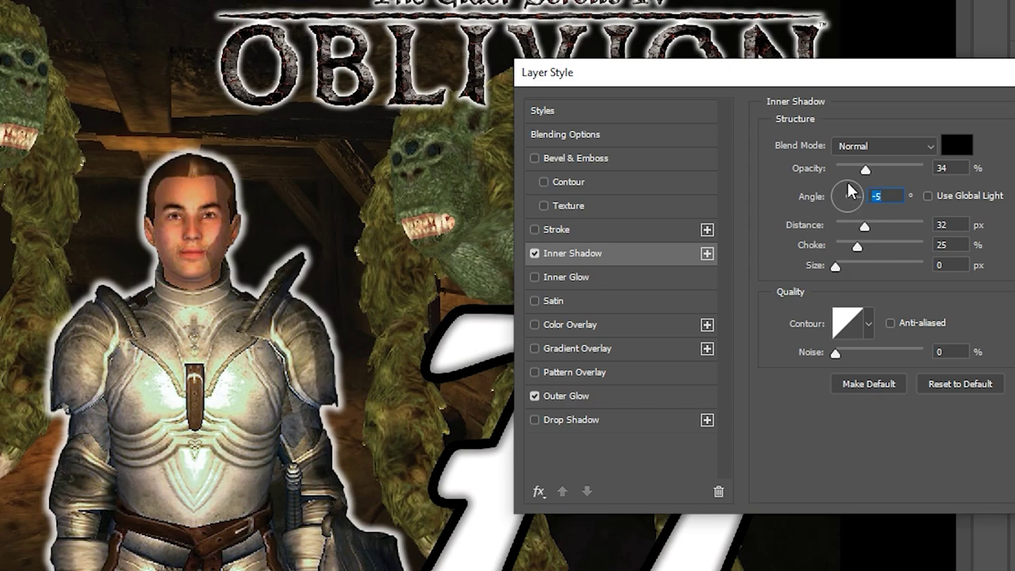
drag(849, 190, 847, 184)
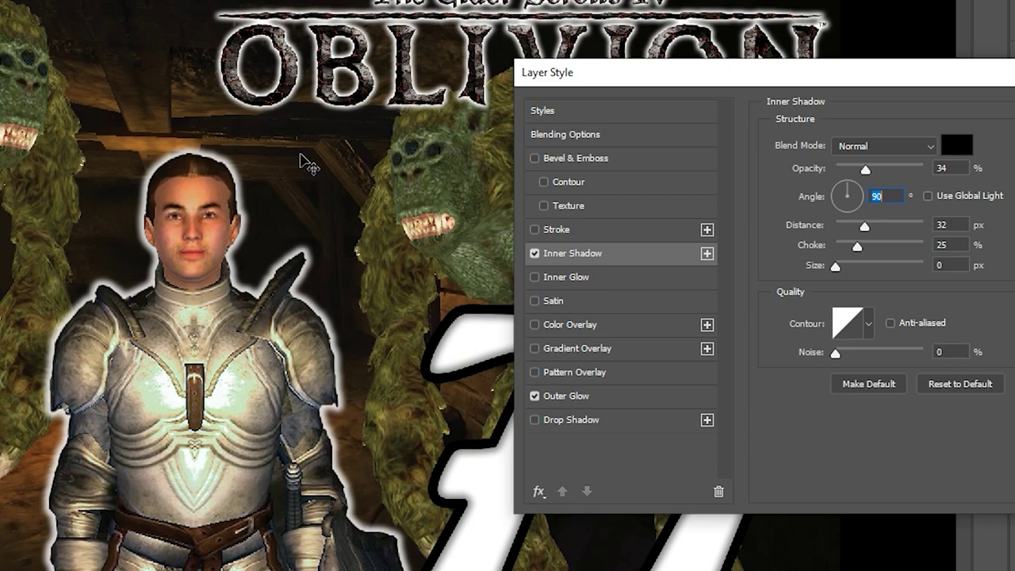
mouse_move(865, 226)
mouse_down()
mouse_move(919, 225)
mouse_move(883, 226)
mouse_up()
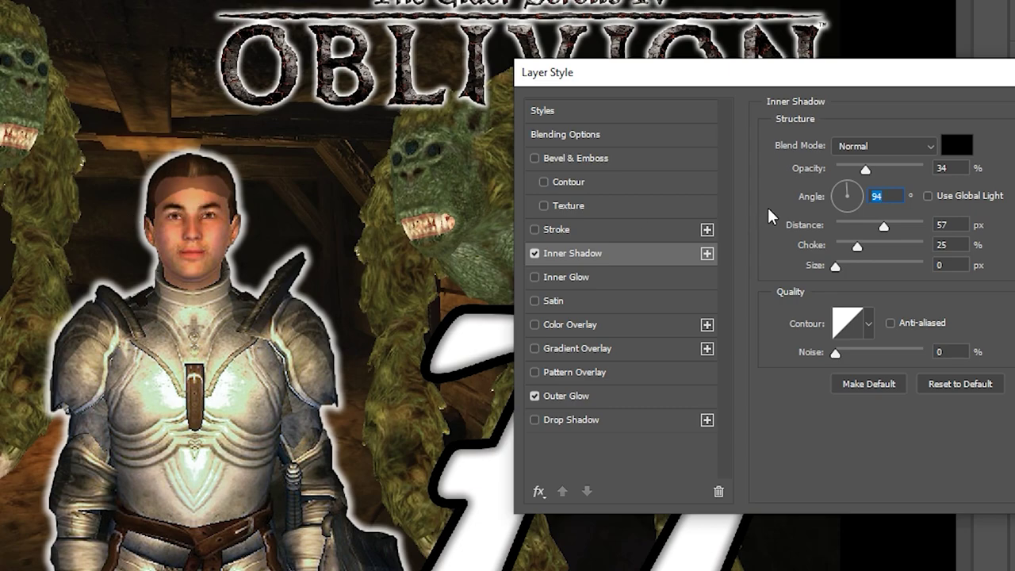
Step: Set the inner shadow to 40° angle, 25 px distance, 21 px size, 82% opacity, 34% choke
text(40)
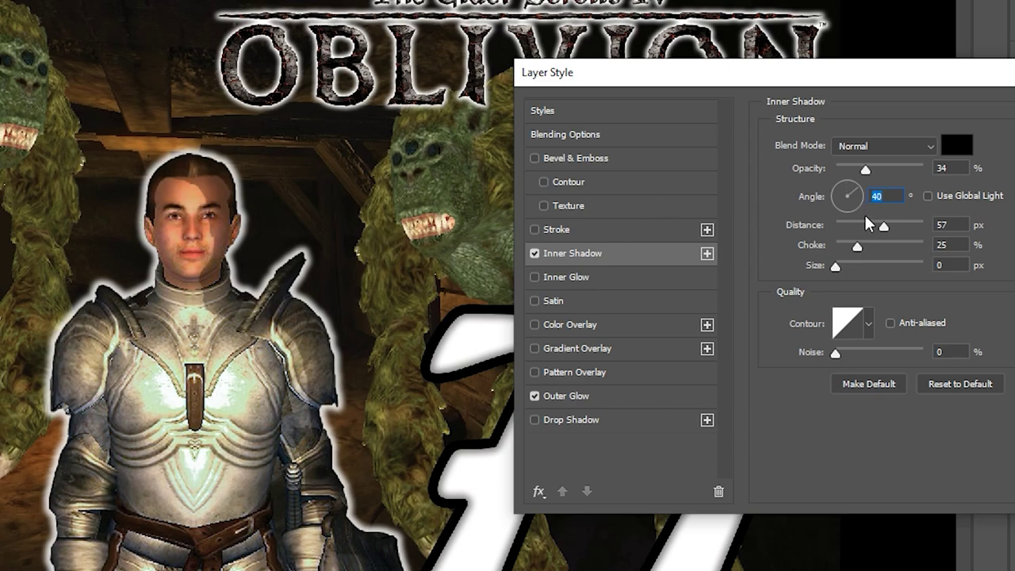
drag(883, 230, 849, 265)
drag(864, 169, 909, 174)
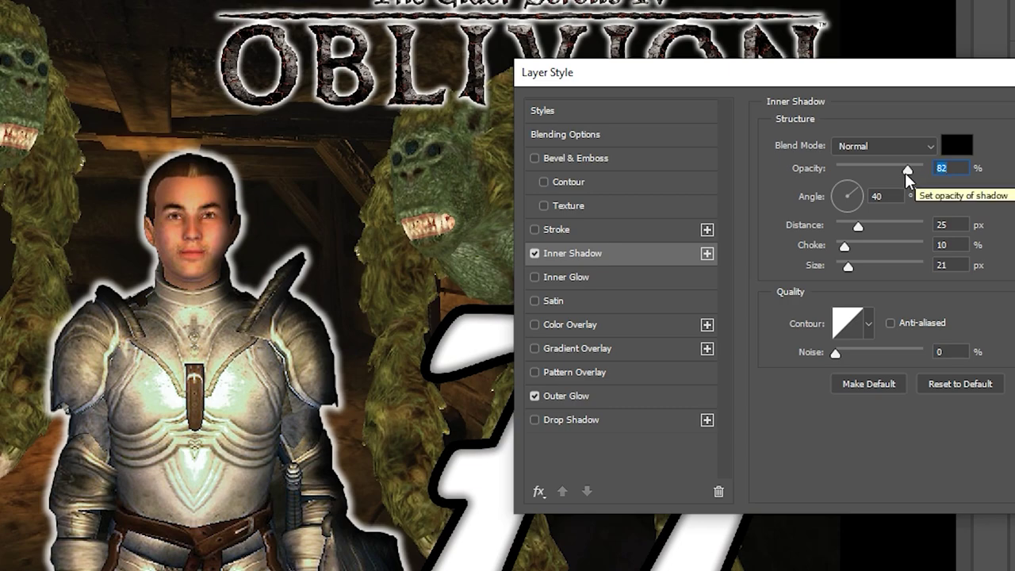
drag(844, 247, 867, 249)
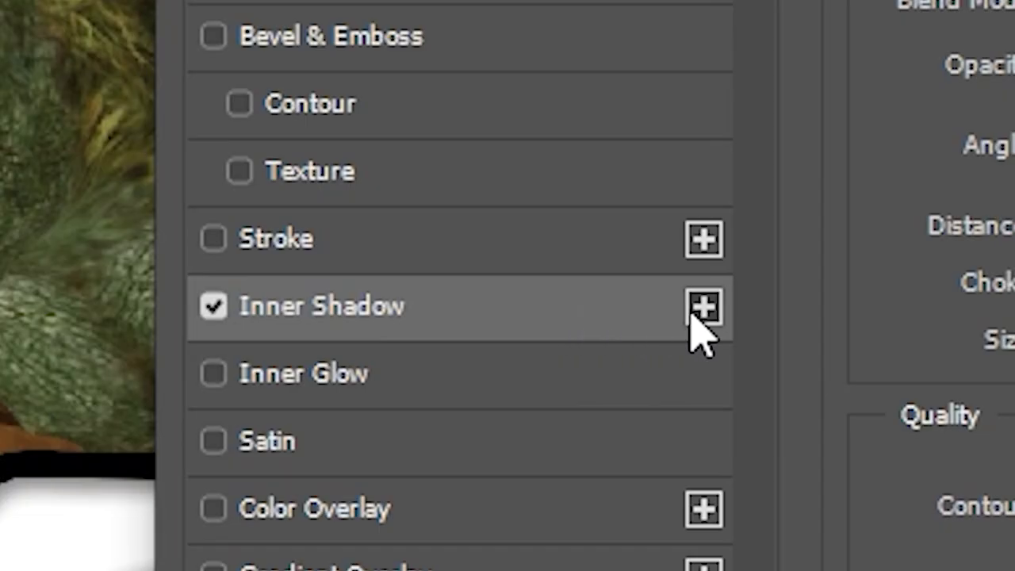
Step: Add a second inner shadow at 144° and 43 px, setting both shadows to 59% opacity
click(694, 314)
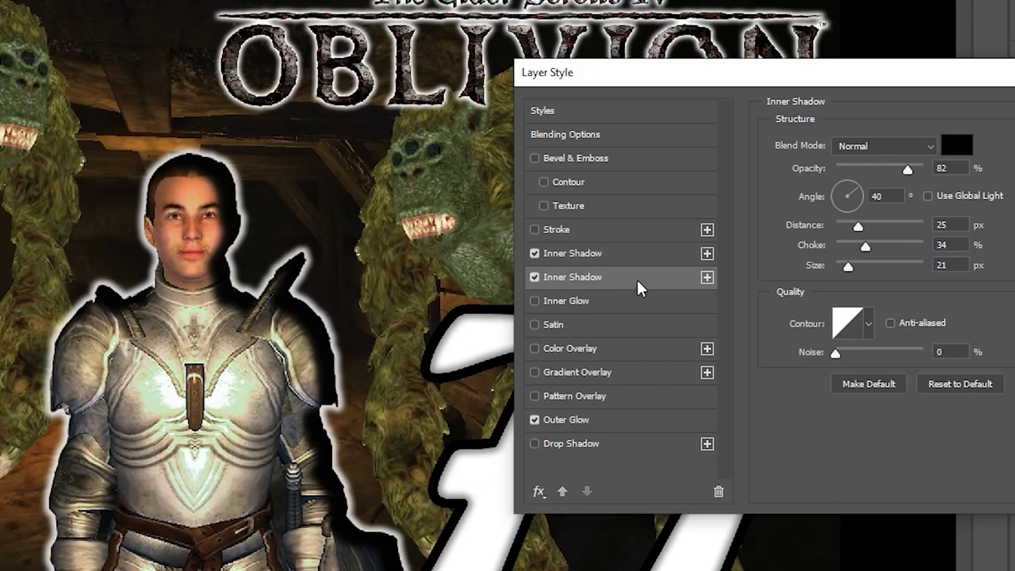
click(839, 192)
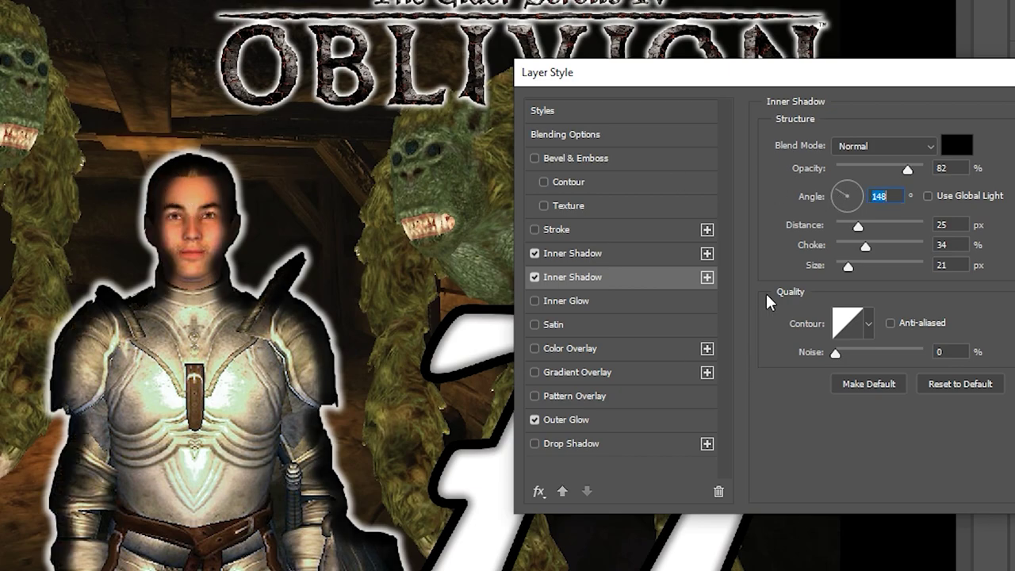
click(838, 185)
click(839, 189)
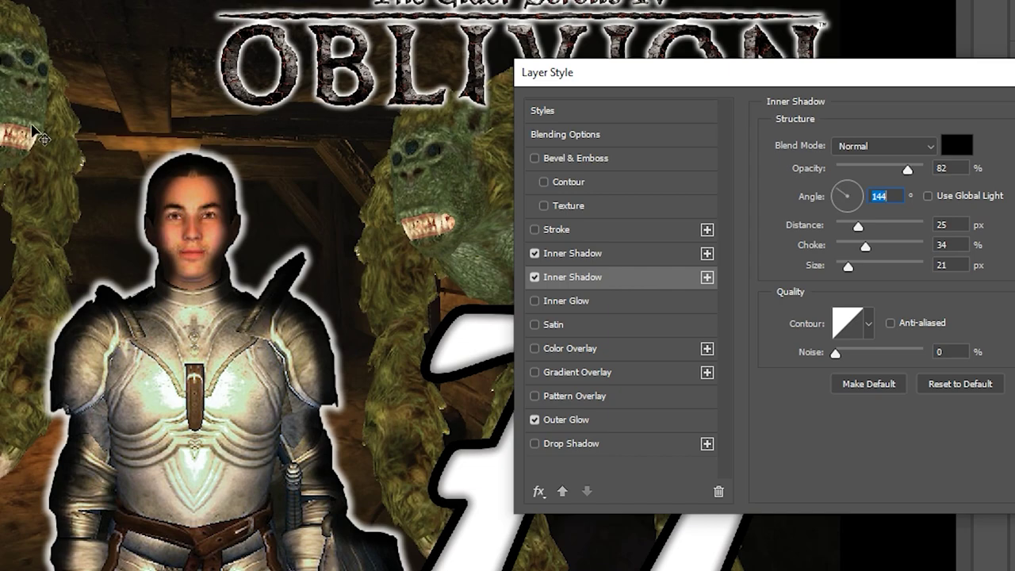
drag(857, 227, 875, 226)
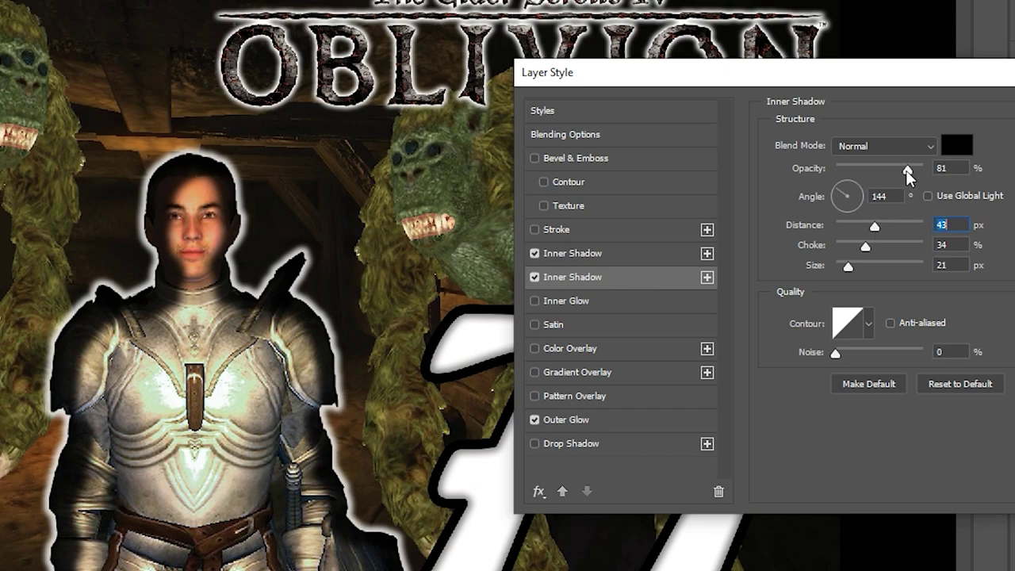
drag(905, 169, 888, 169)
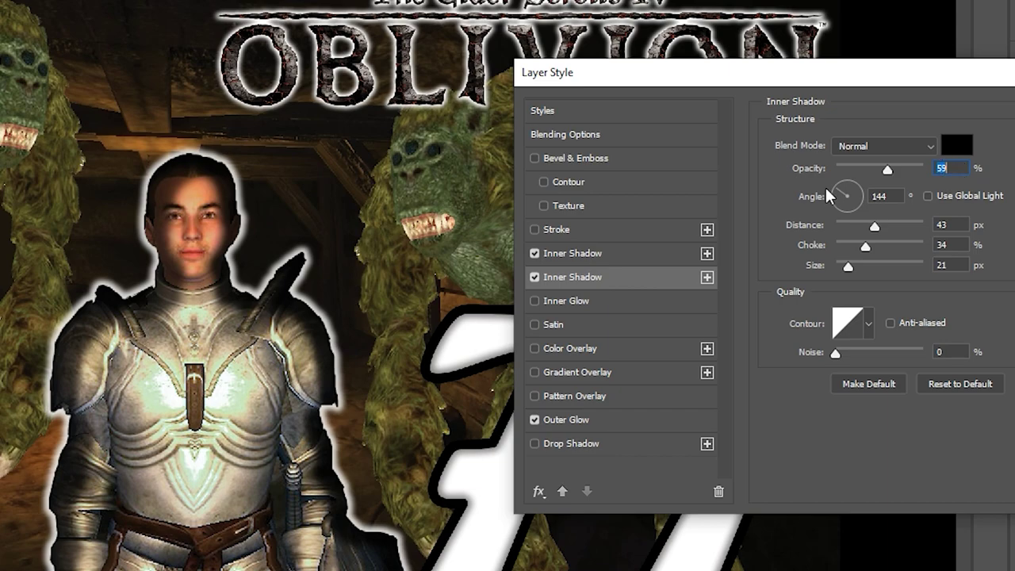
click(609, 262)
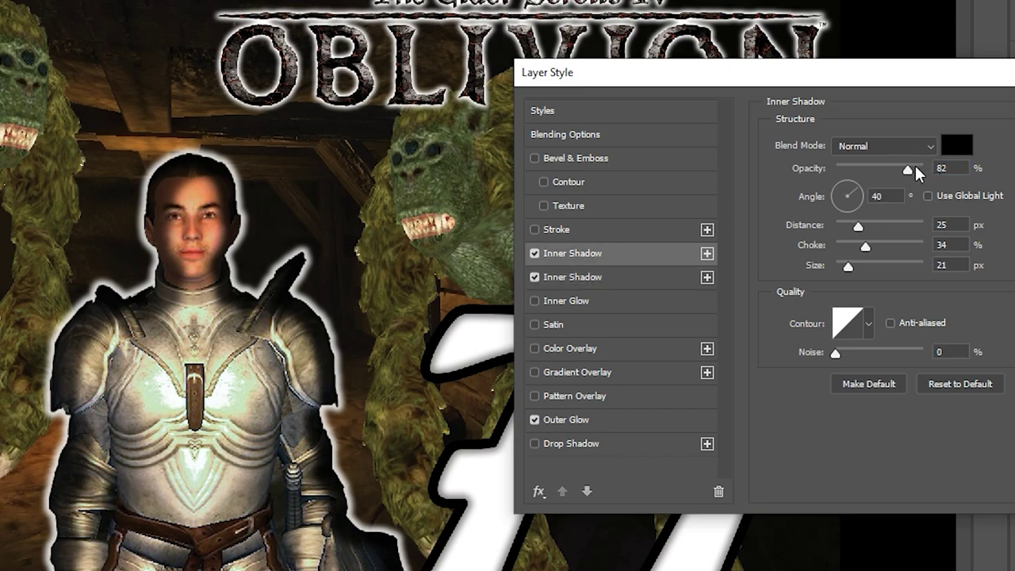
drag(906, 169, 888, 169)
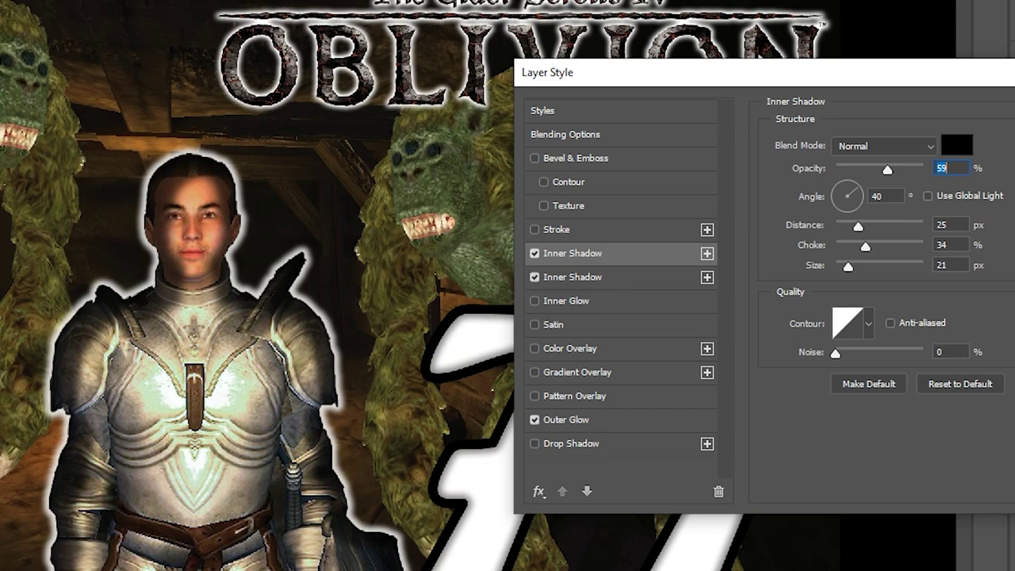
Step: Swap the knight's outer glow for a 5 px white stroke outline
click(535, 419)
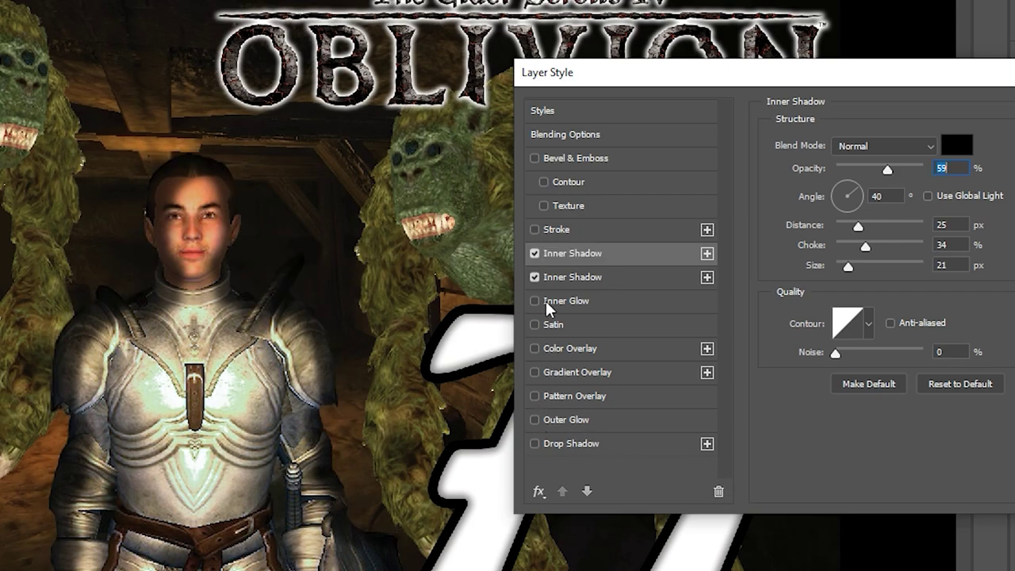
click(534, 229)
click(555, 229)
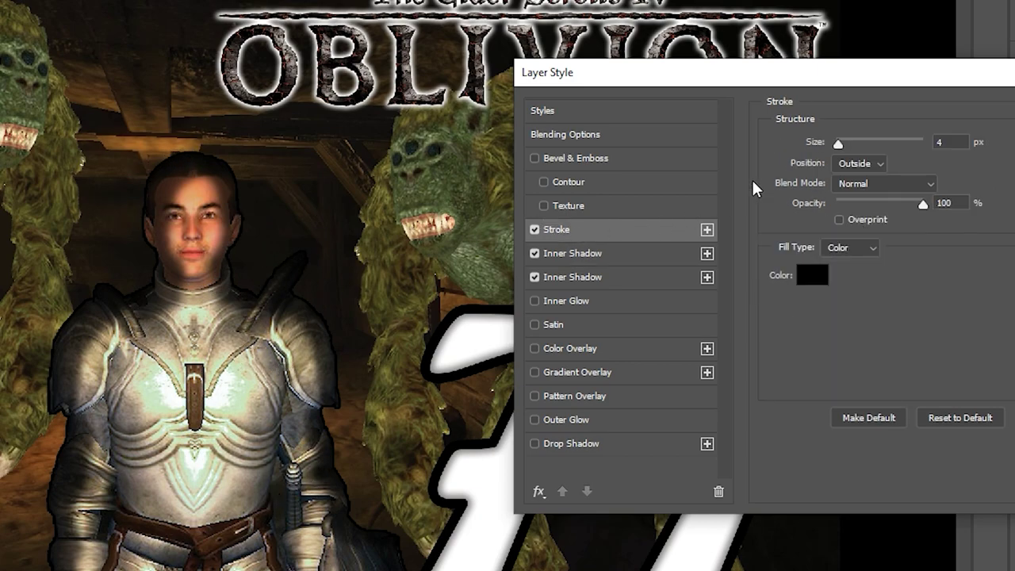
click(812, 276)
key(Return)
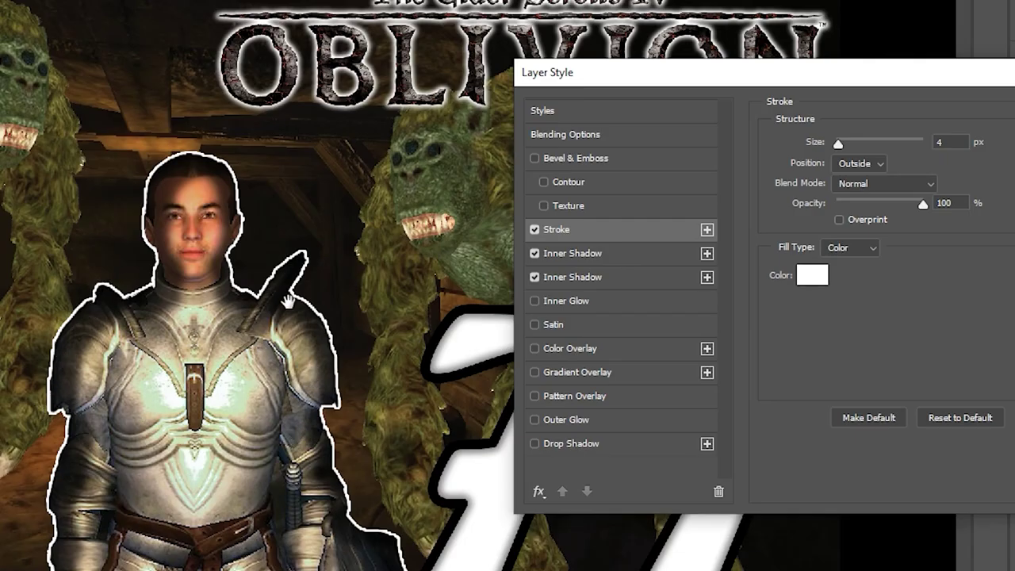
drag(839, 144, 843, 146)
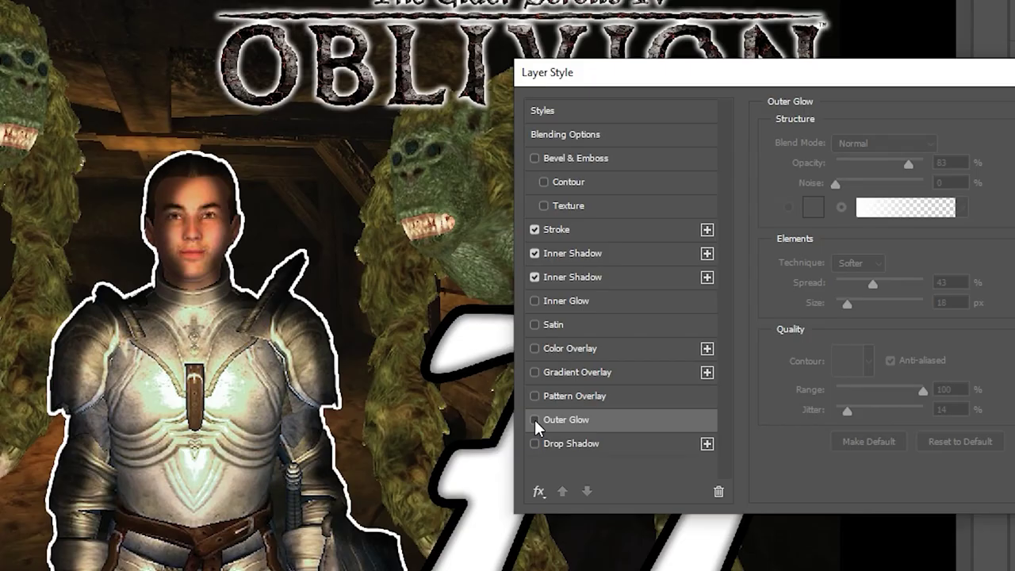
Step: Remove the white stroke and turn the outer glow back on
click(531, 229)
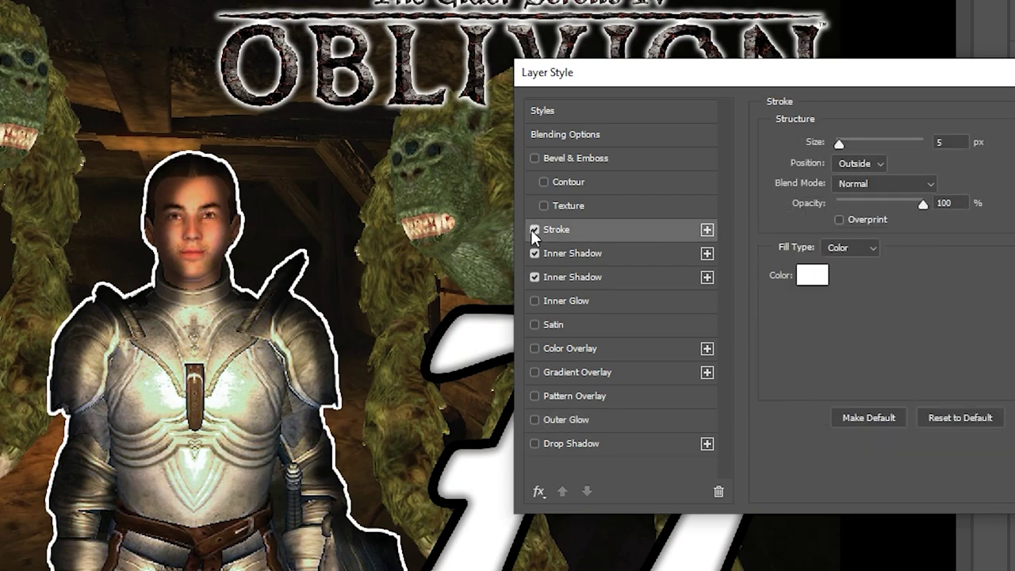
click(534, 229)
click(535, 419)
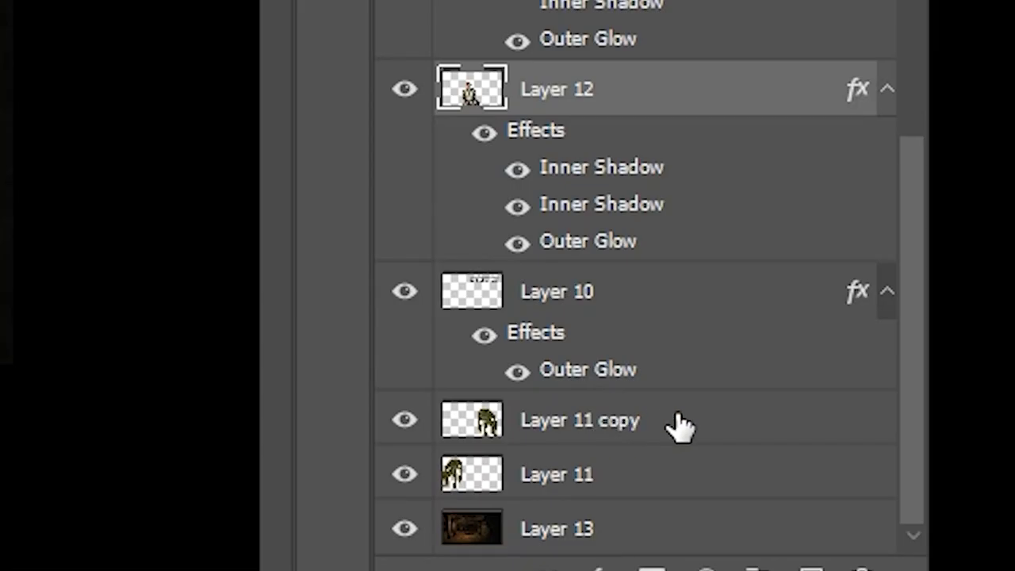
Step: Merge Layer 11 and Layer 11 copy, then shift the trolls to flank the knight
click(714, 425)
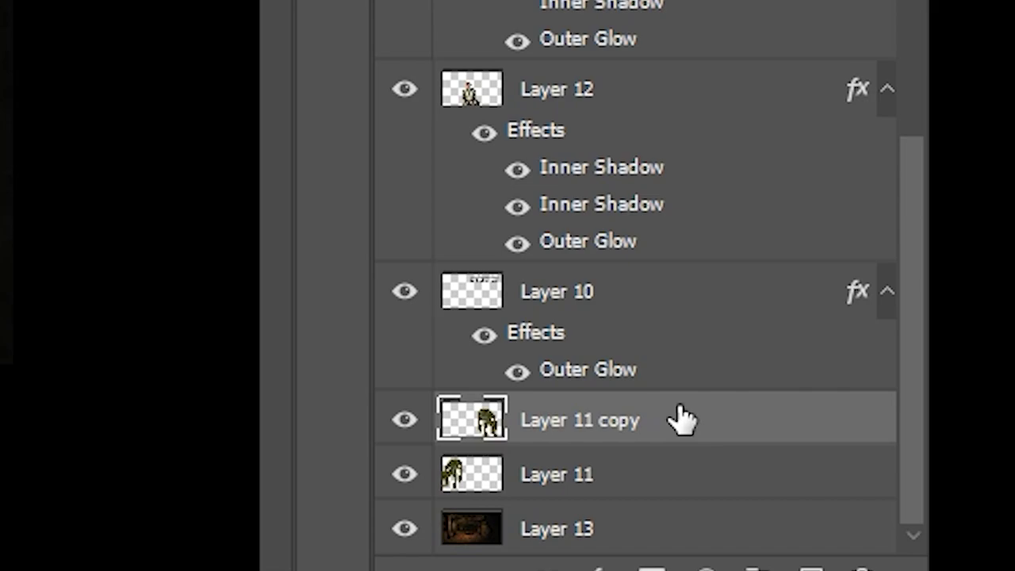
ctrl+click(675, 471)
right_click(686, 464)
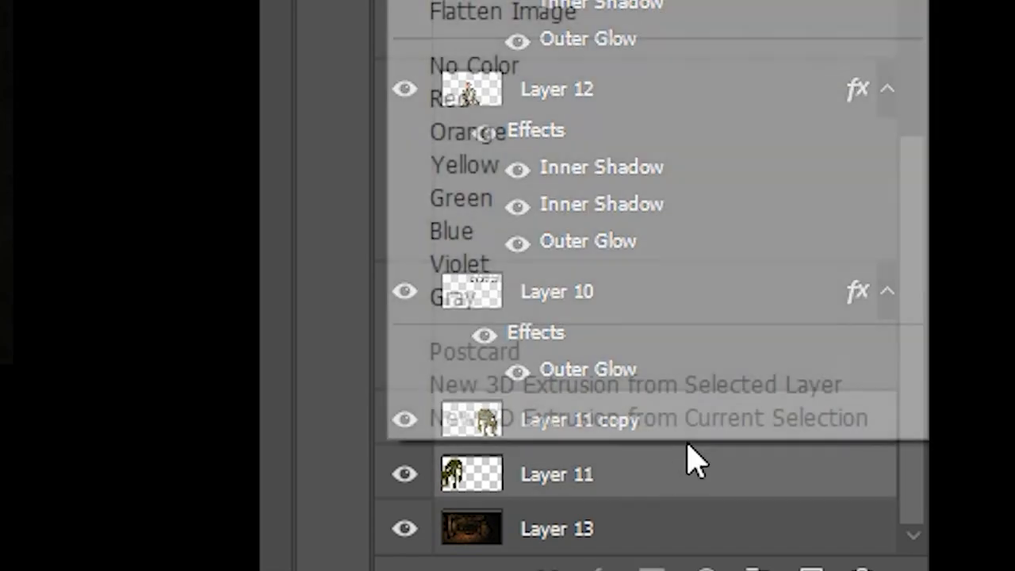
click(652, 408)
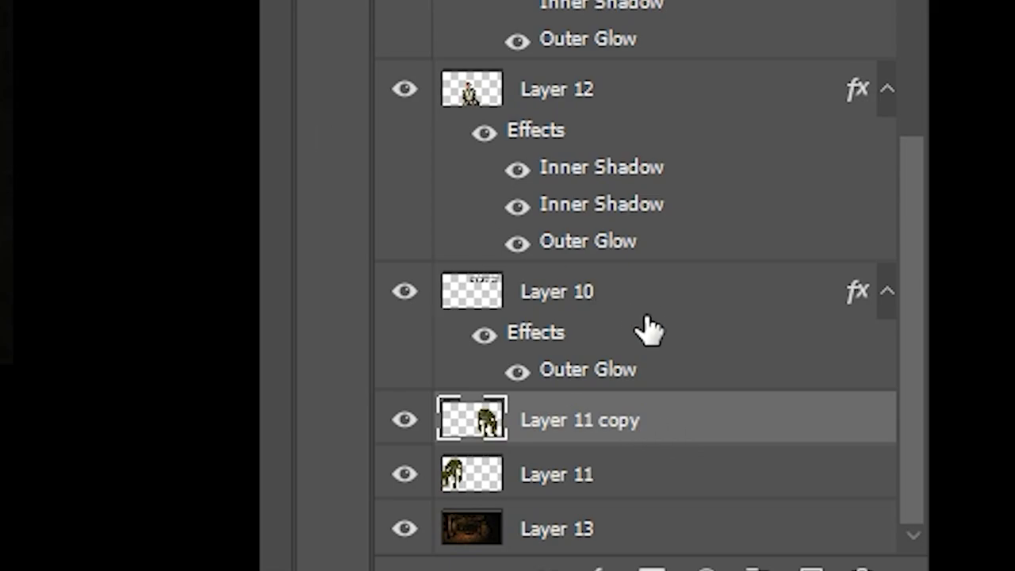
ctrl+click(634, 473)
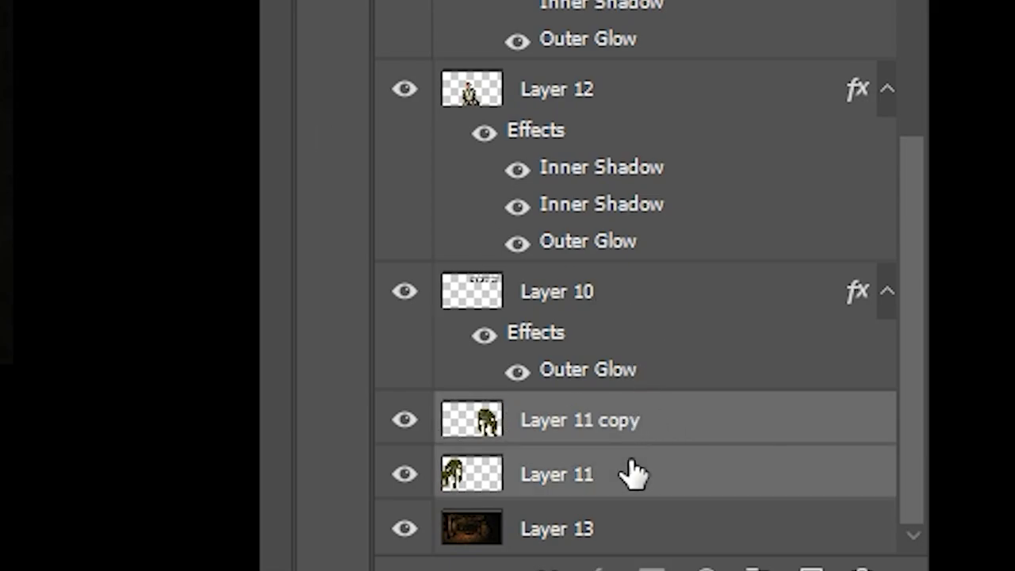
right_click(680, 429)
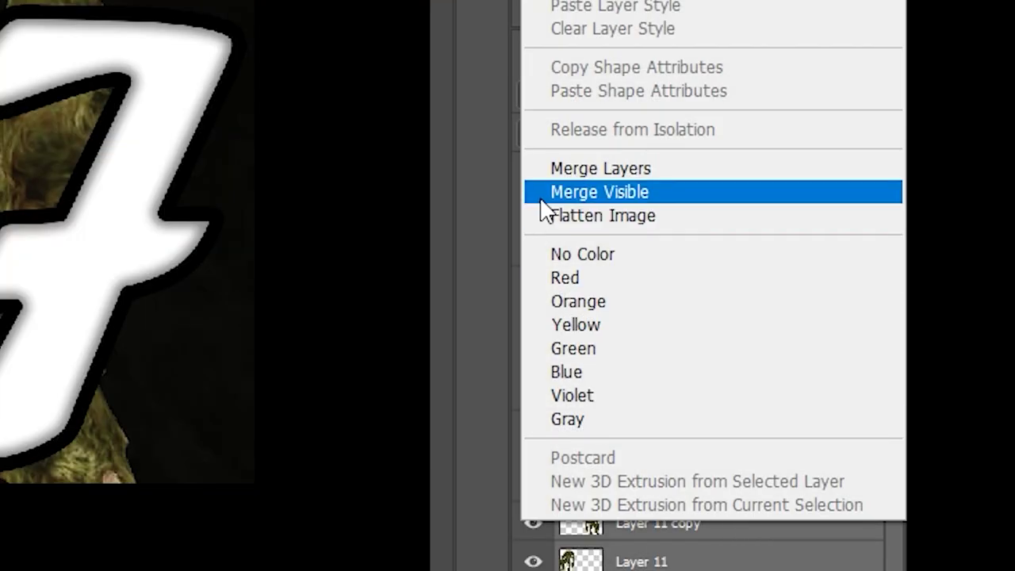
click(624, 174)
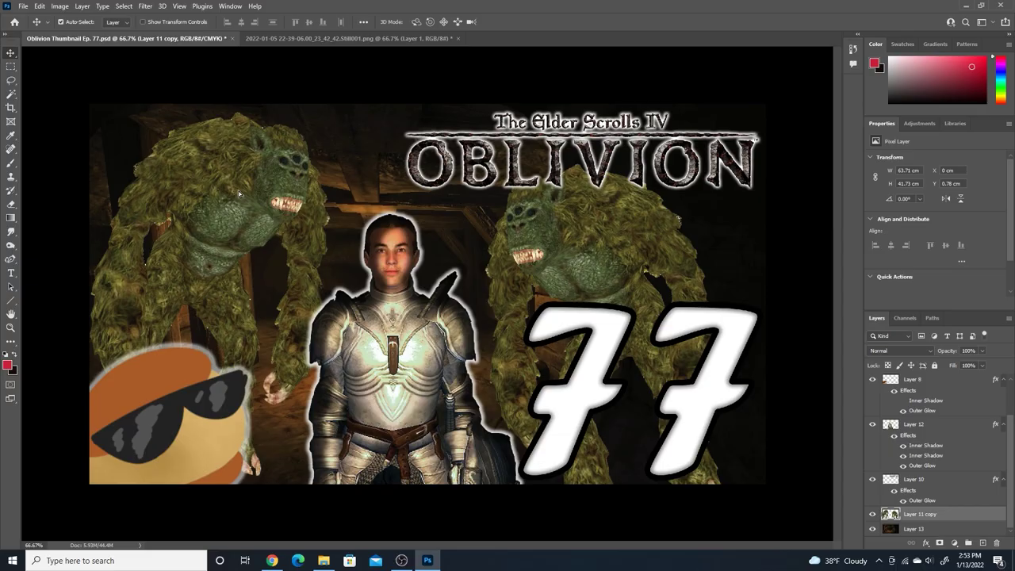
drag(198, 170, 227, 208)
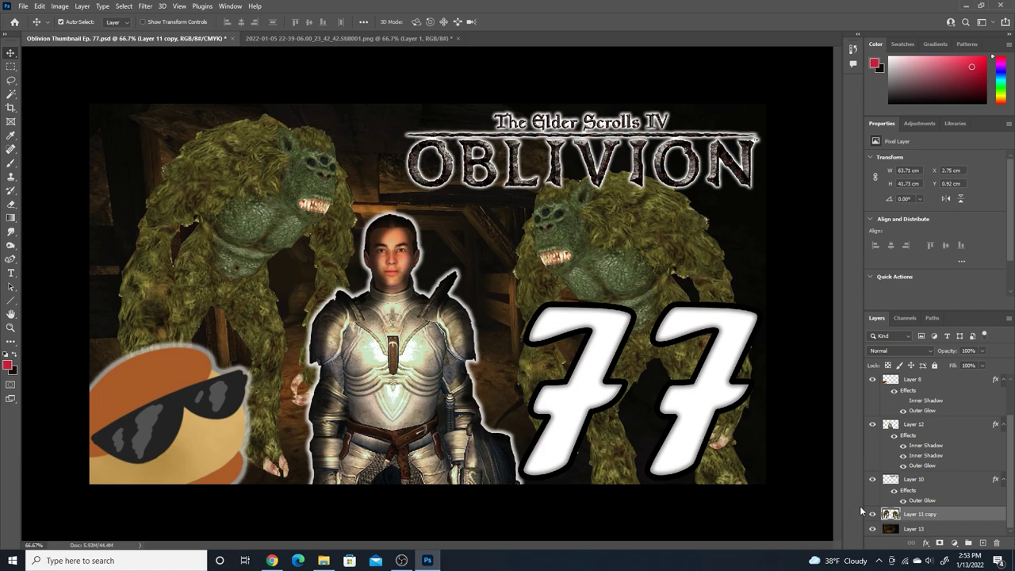
Step: Give the merged troll layer, Layer 11 copy, a white Outer Glow
double_click(954, 515)
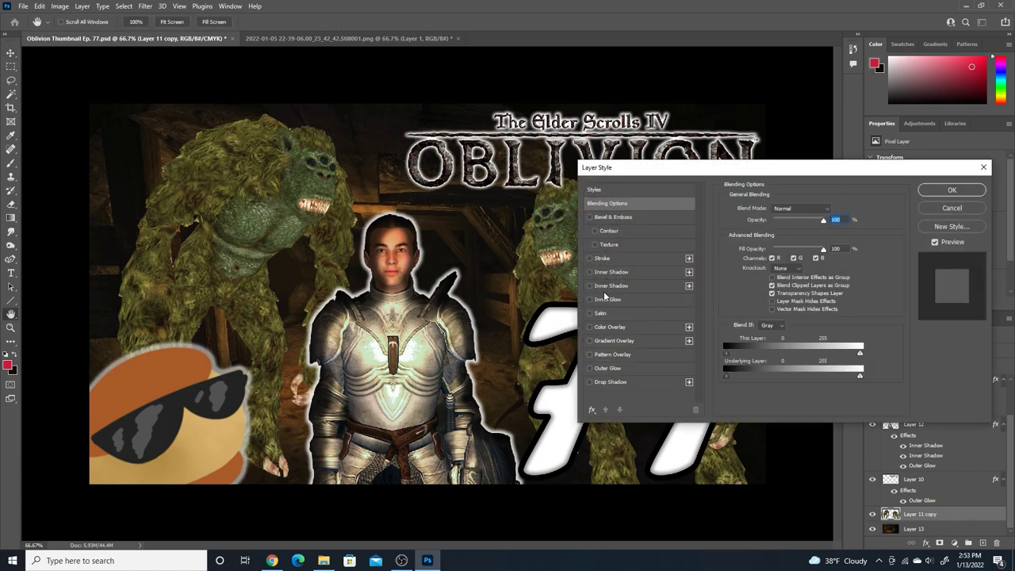
click(590, 369)
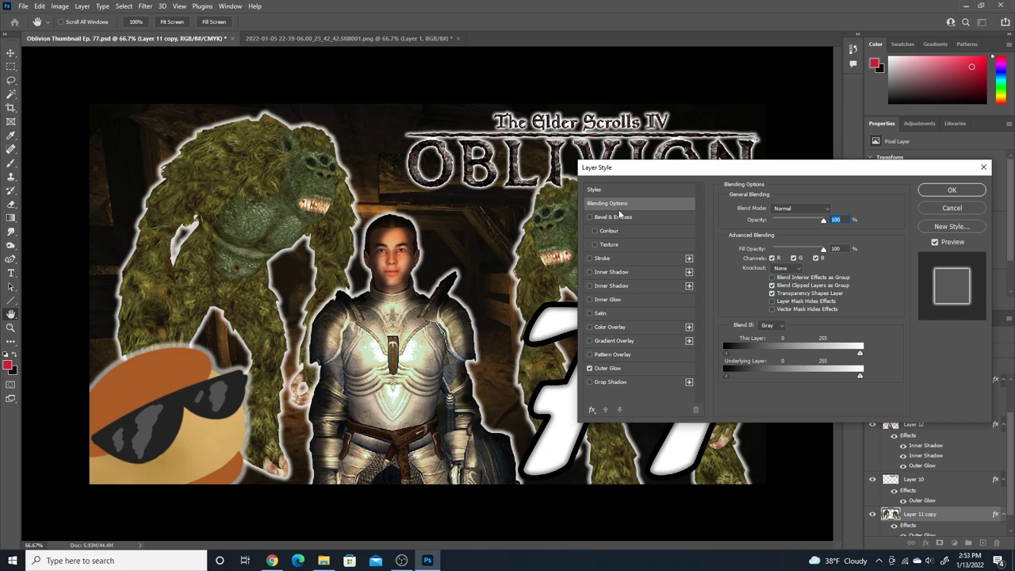
drag(664, 171, 616, 142)
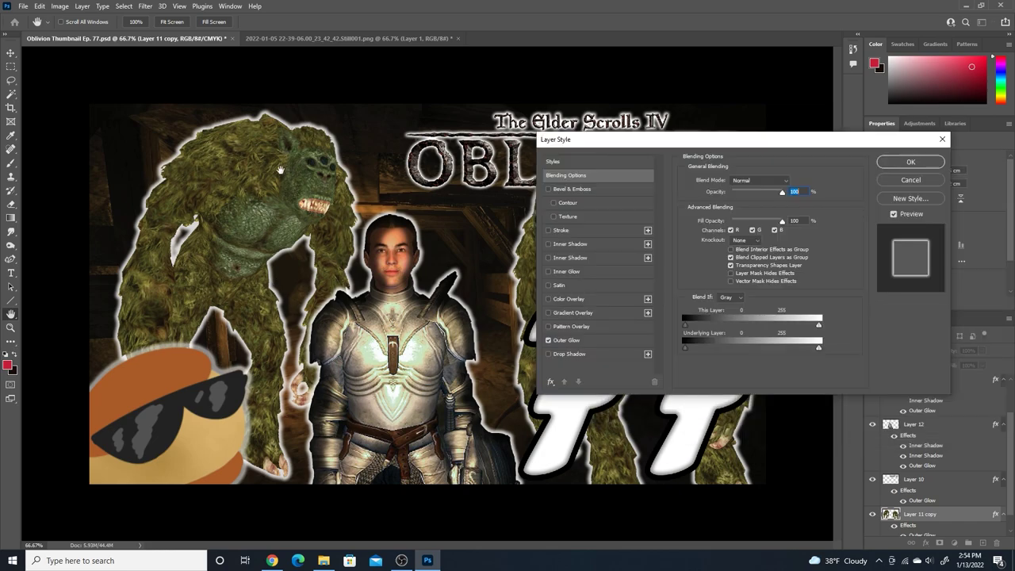
click(591, 341)
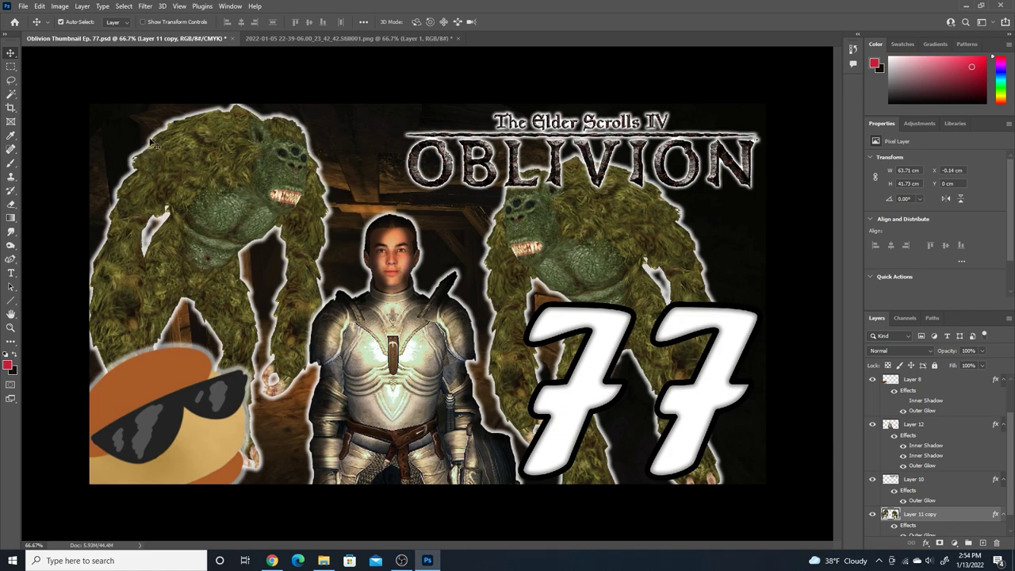
Step: With the Brush tool, paint dark dabs along the troll's back
key(b)
right_click(58, 137)
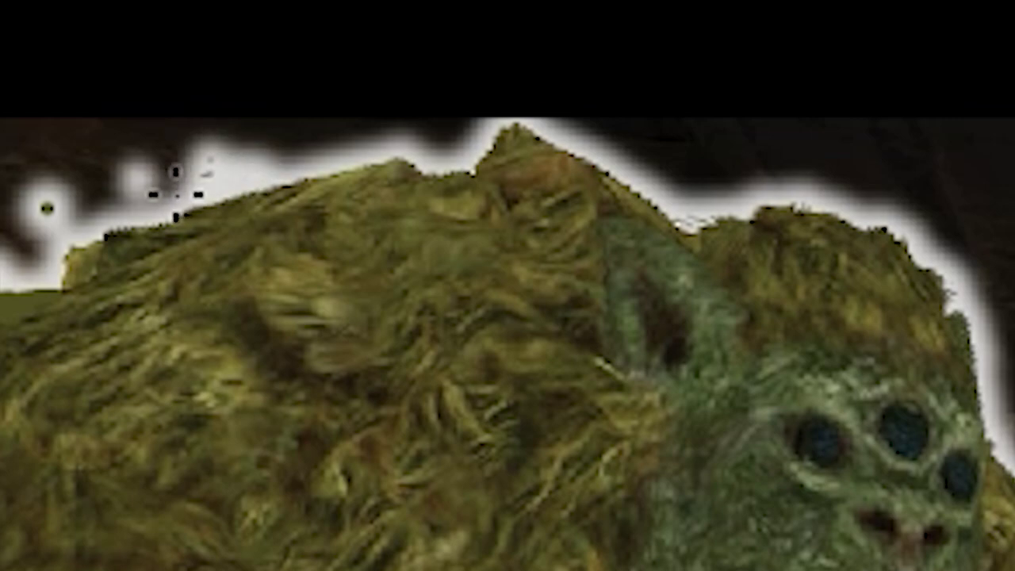
mouse_move(173, 193)
mouse_down()
mouse_move(265, 159)
mouse_move(384, 152)
mouse_up()
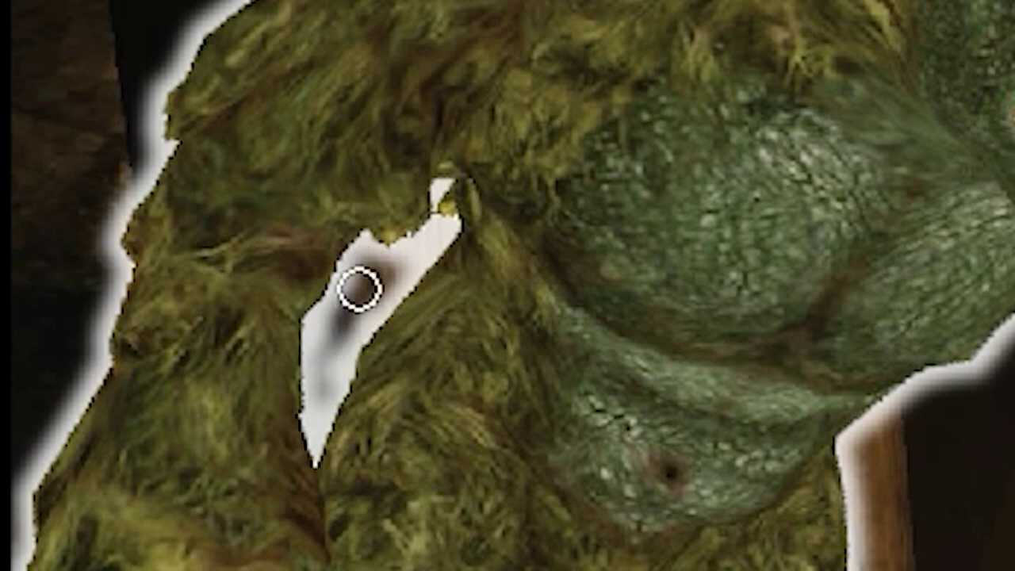
Step: At 100% zoom, paint over the white arm gap with a 10 px dark brush
click(179, 5)
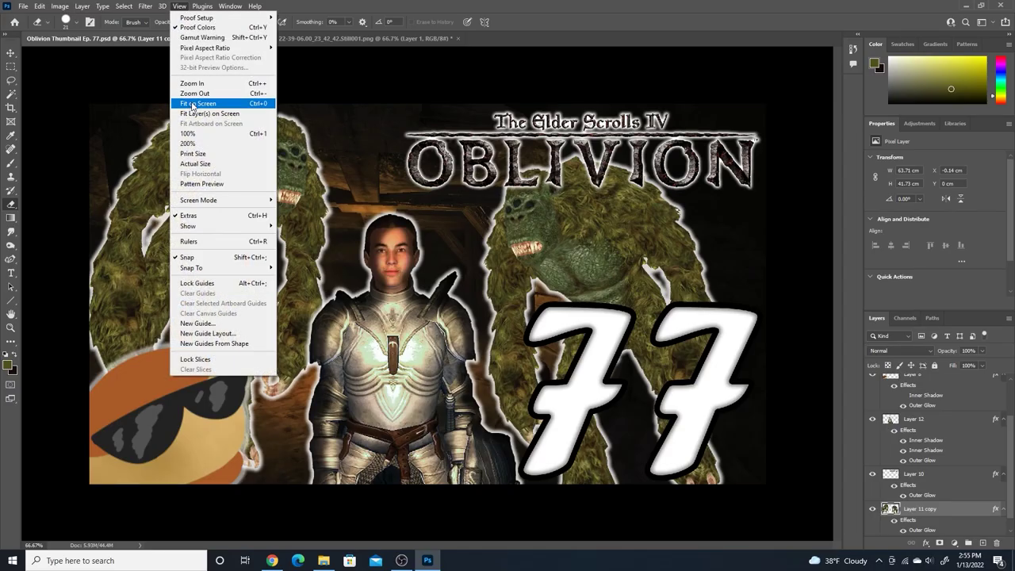
click(193, 84)
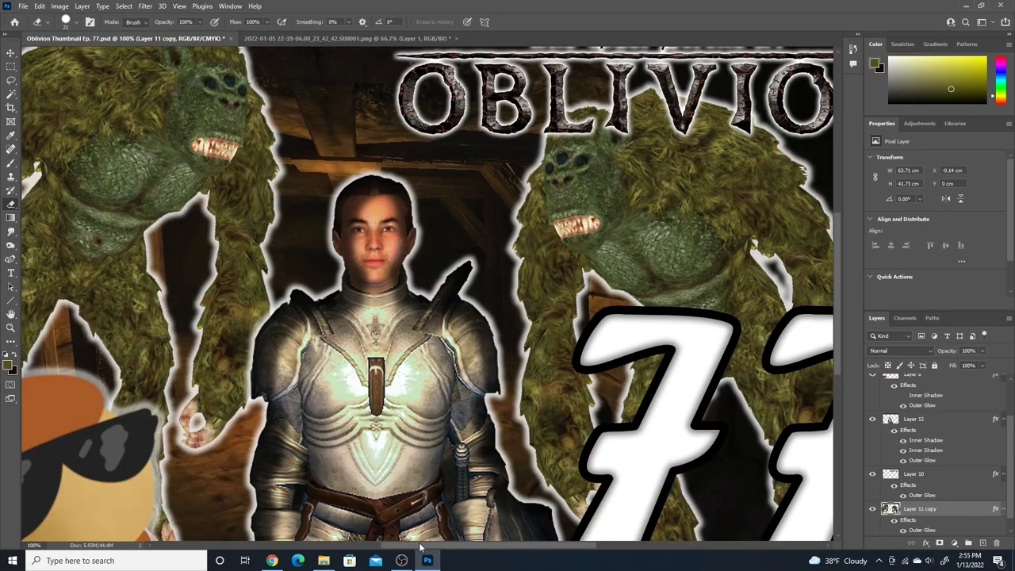
drag(420, 547, 63, 546)
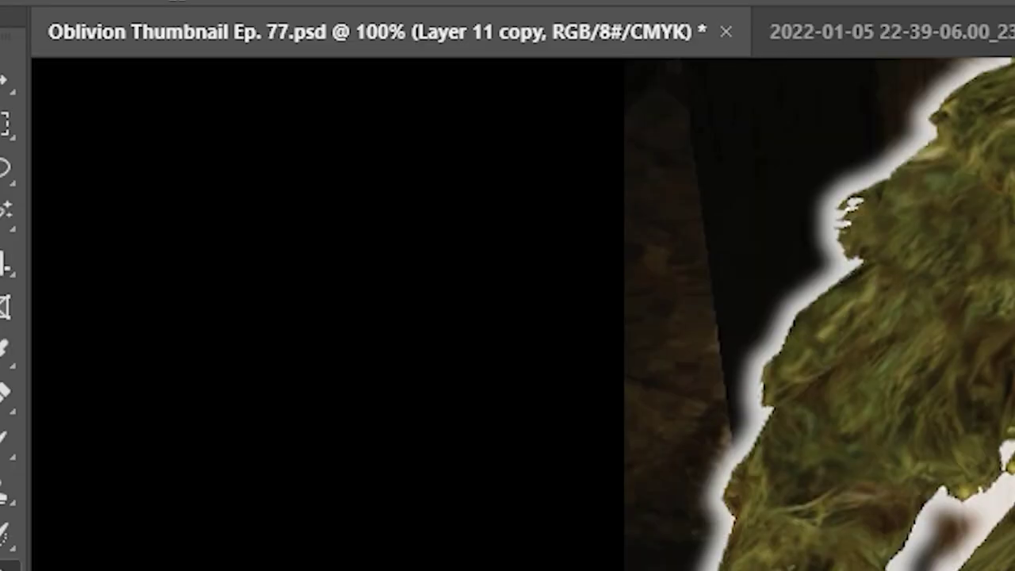
right_click(739, 215)
drag(181, 95, 168, 99)
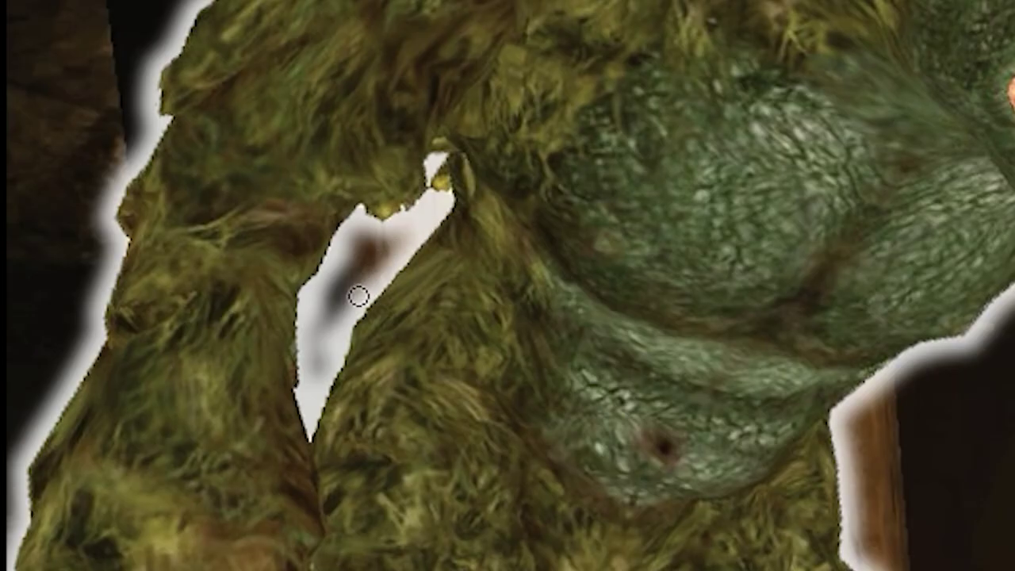
drag(358, 296, 325, 369)
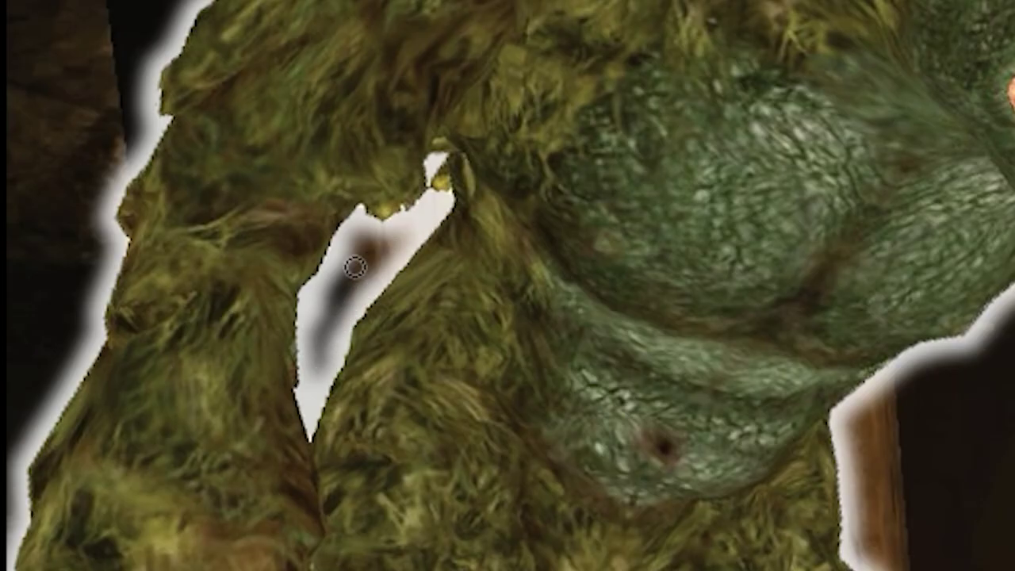
mouse_move(354, 267)
mouse_down()
mouse_move(318, 326)
mouse_move(312, 298)
mouse_up()
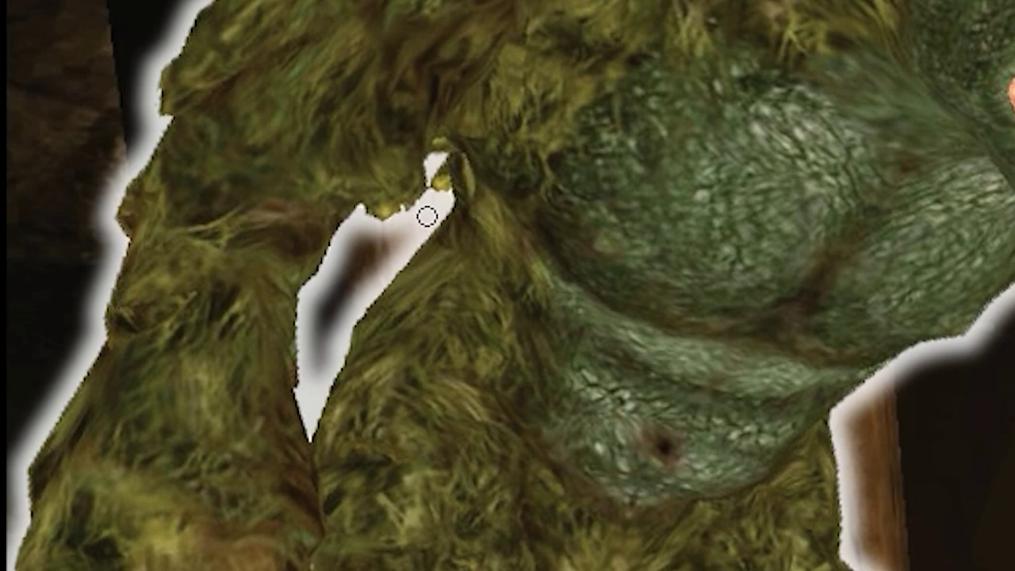
drag(430, 220, 346, 305)
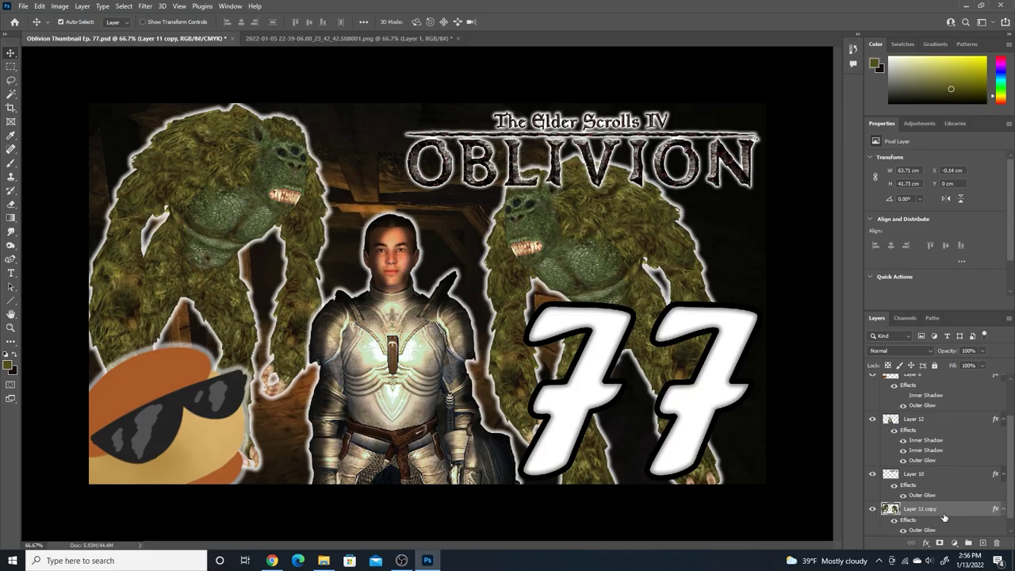
Step: Try an inner shadow on the trolls, then cancel it
double_click(951, 508)
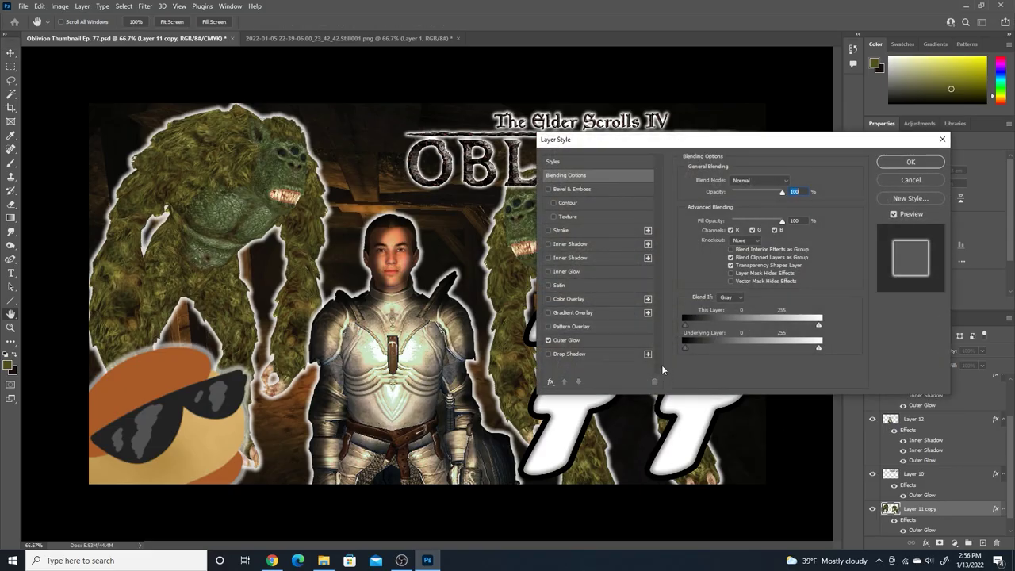
click(547, 244)
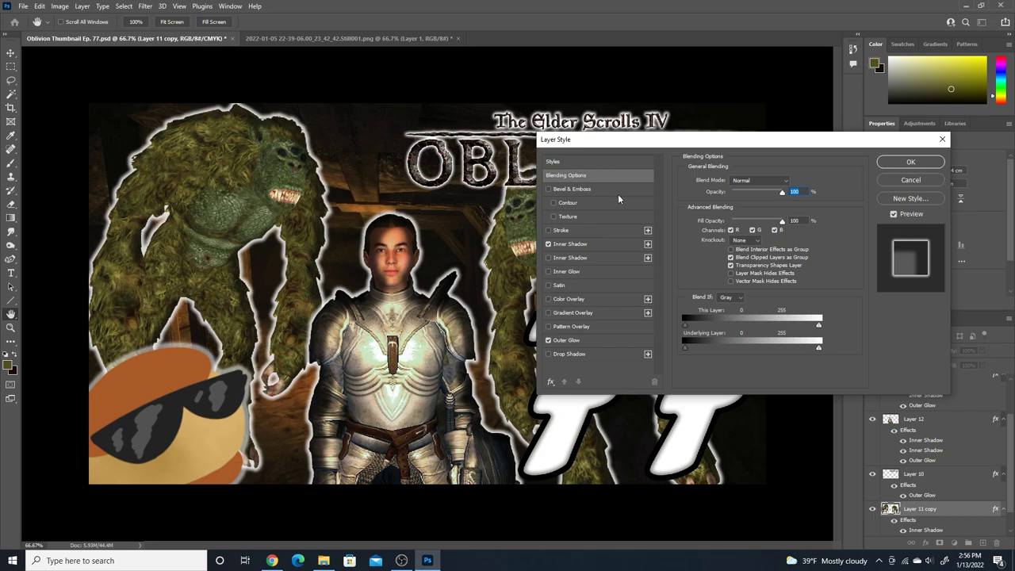
drag(629, 143, 655, 161)
click(582, 298)
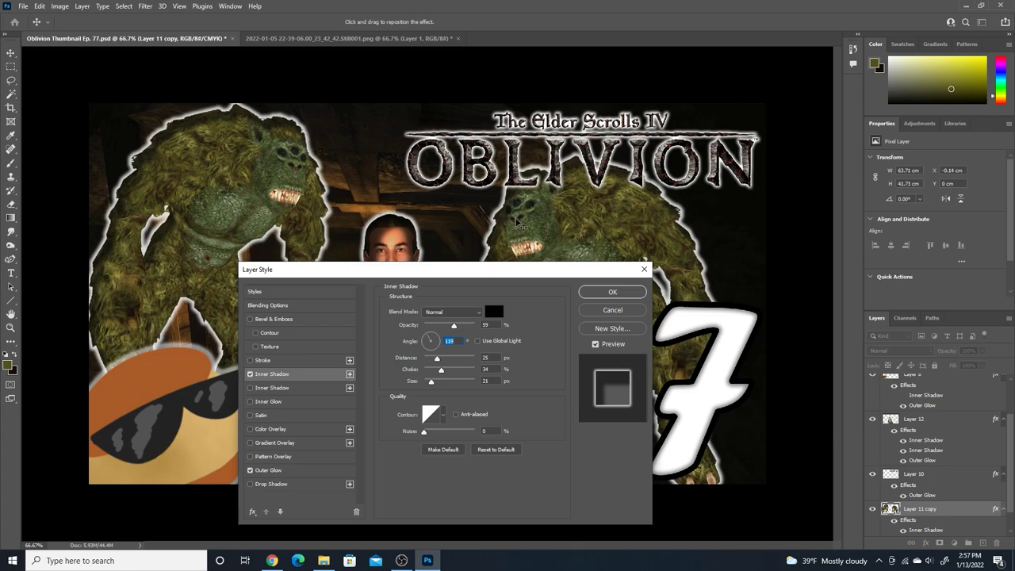
click(643, 268)
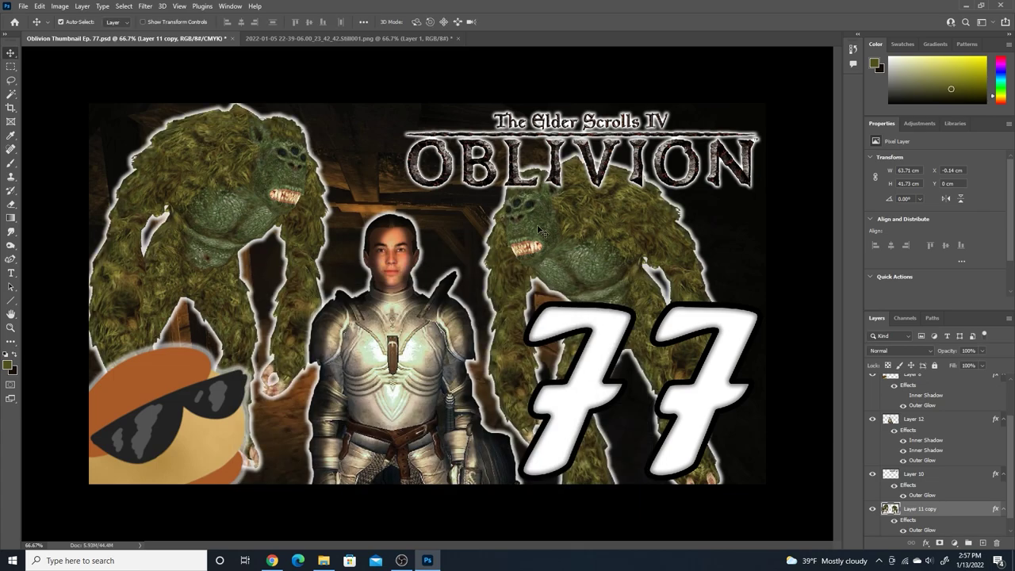
Step: Apply a troll inner shadow at 135°, 59% opacity, distance 57 and size 10
double_click(951, 513)
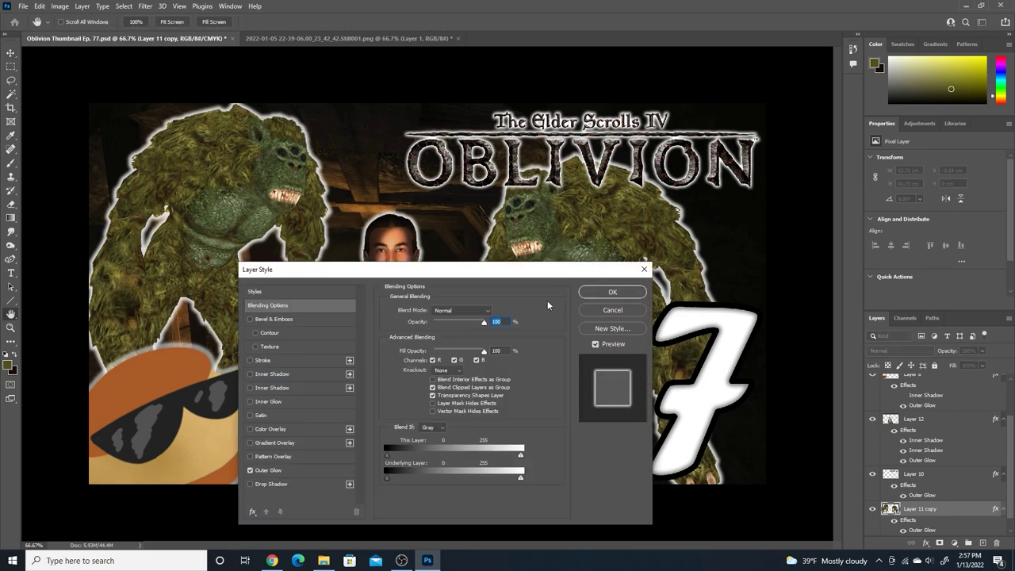
drag(523, 275, 767, 156)
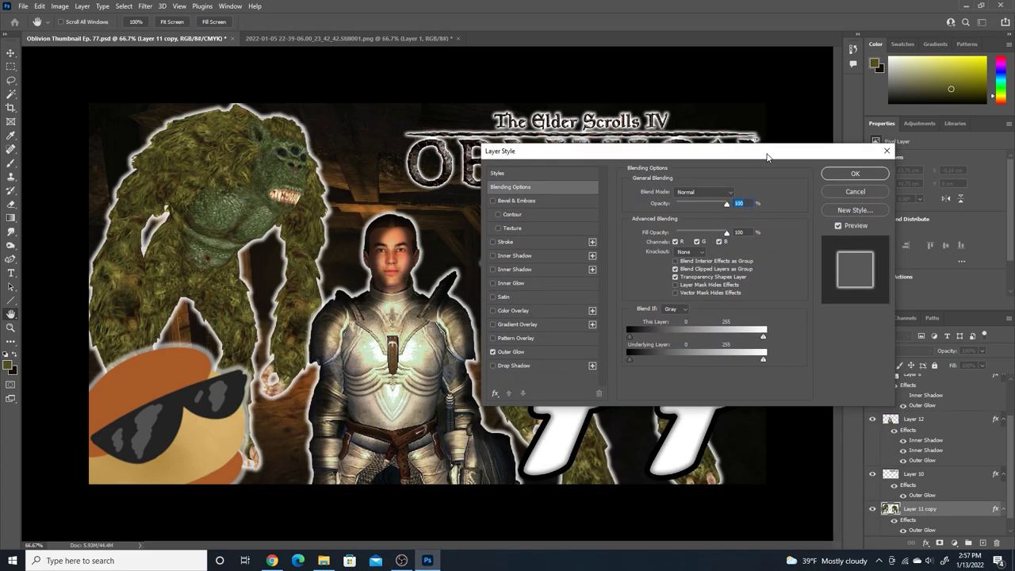
drag(596, 150, 428, 350)
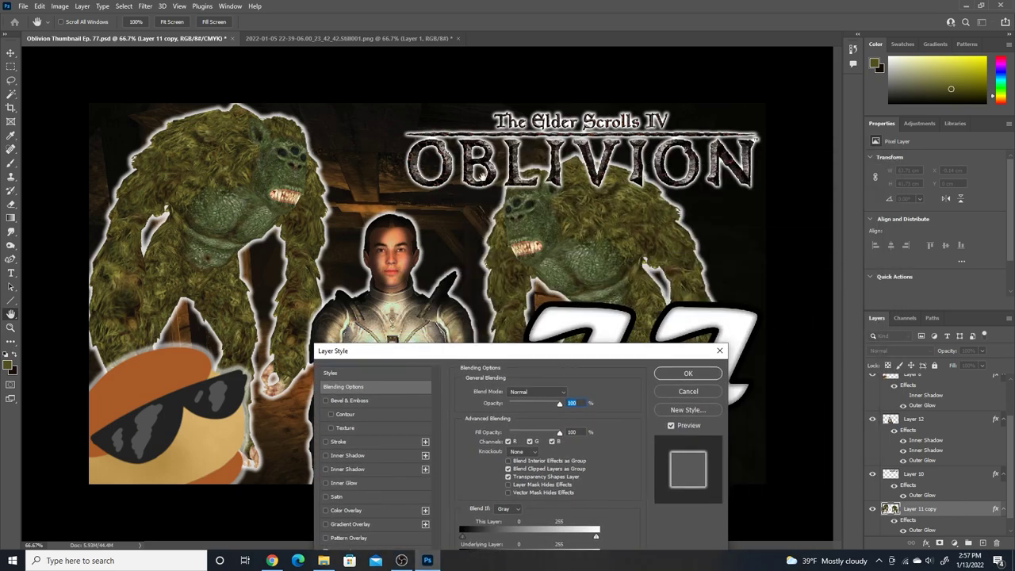
click(347, 455)
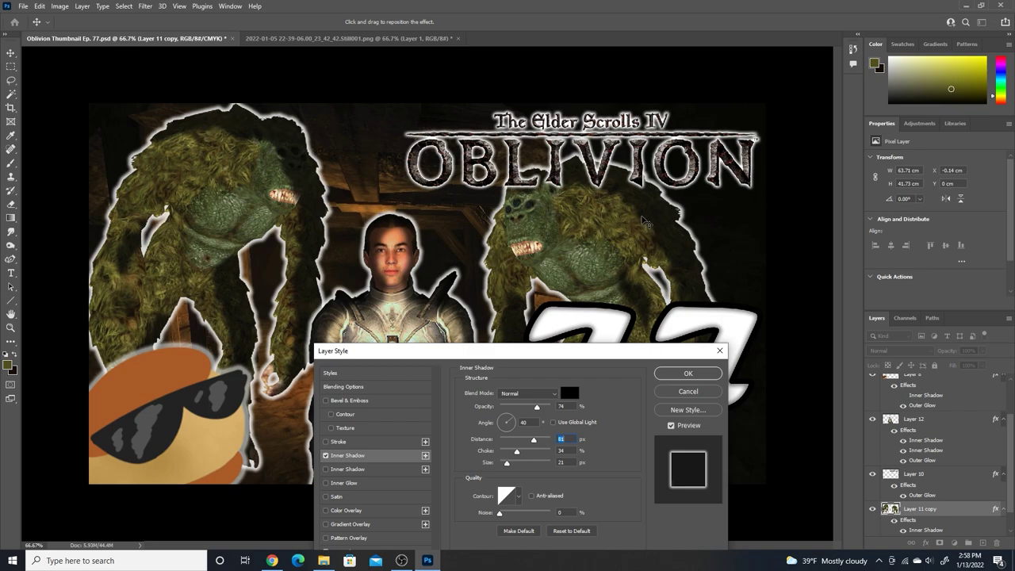
drag(644, 222, 593, 222)
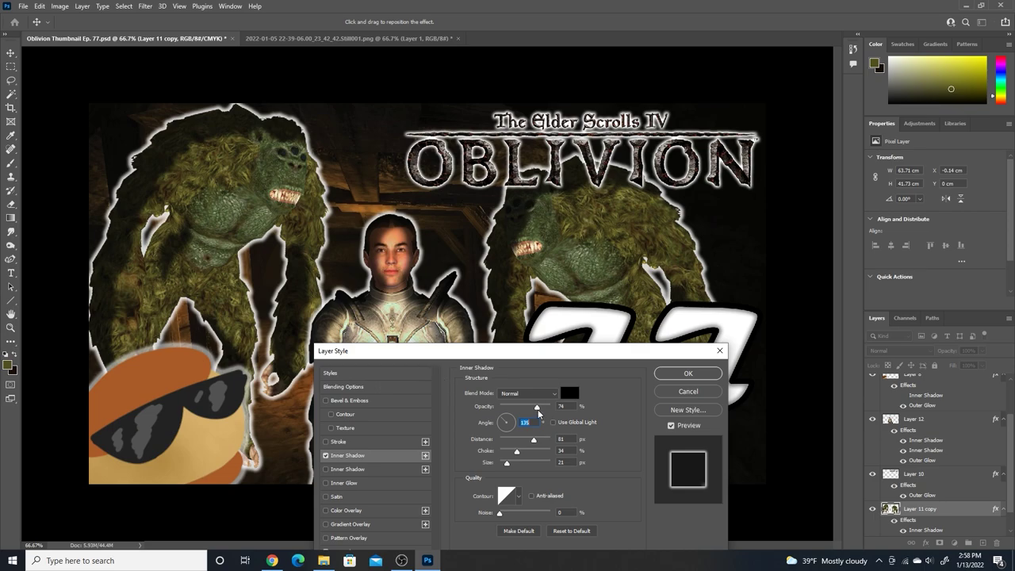
drag(537, 407, 529, 408)
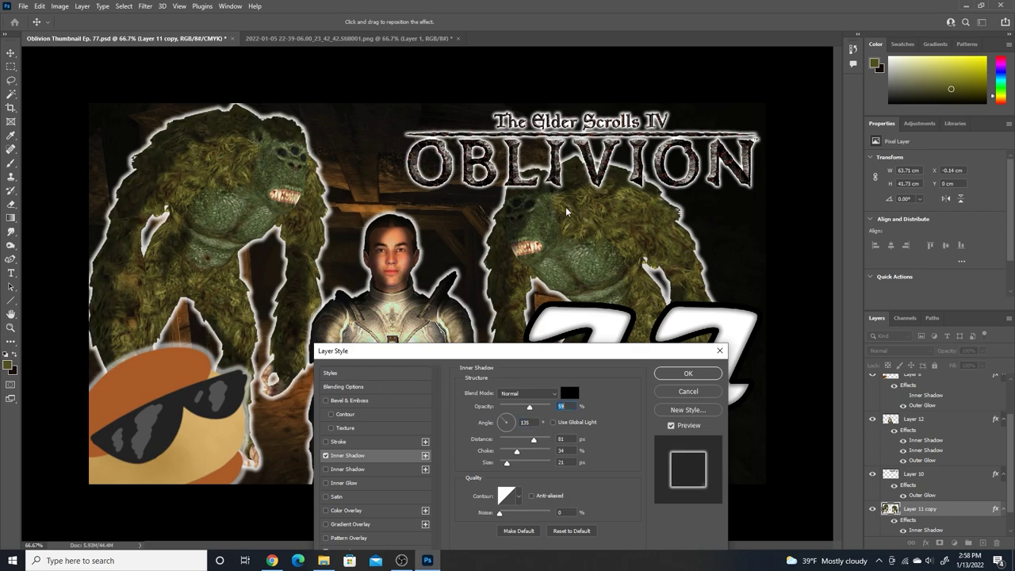
drag(514, 222, 505, 213)
drag(517, 450, 504, 462)
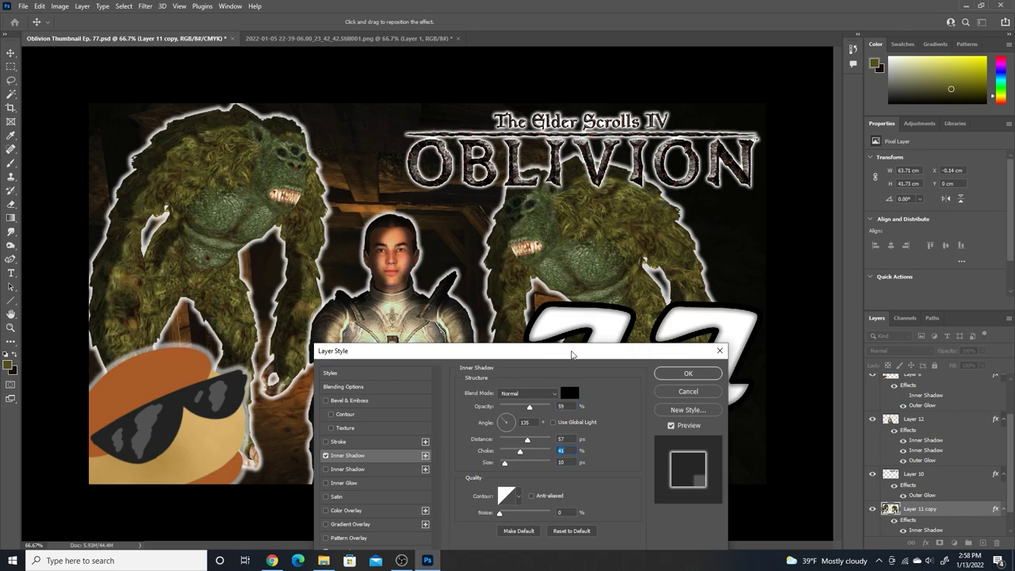
click(694, 371)
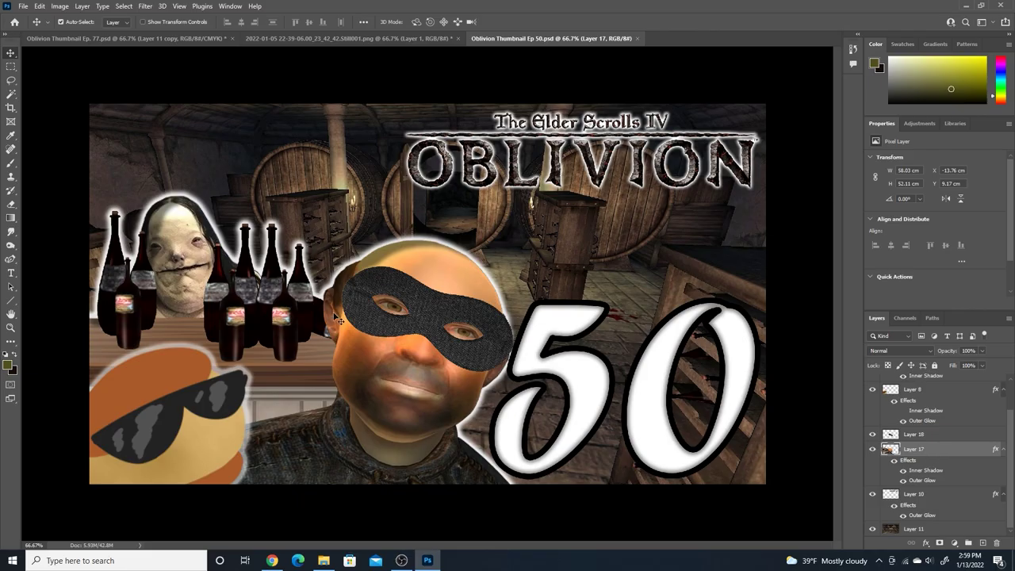
Step: Shift the bottles-and-face group and bald man in Ep 50, then close that file
drag(336, 318, 429, 260)
drag(238, 321, 134, 272)
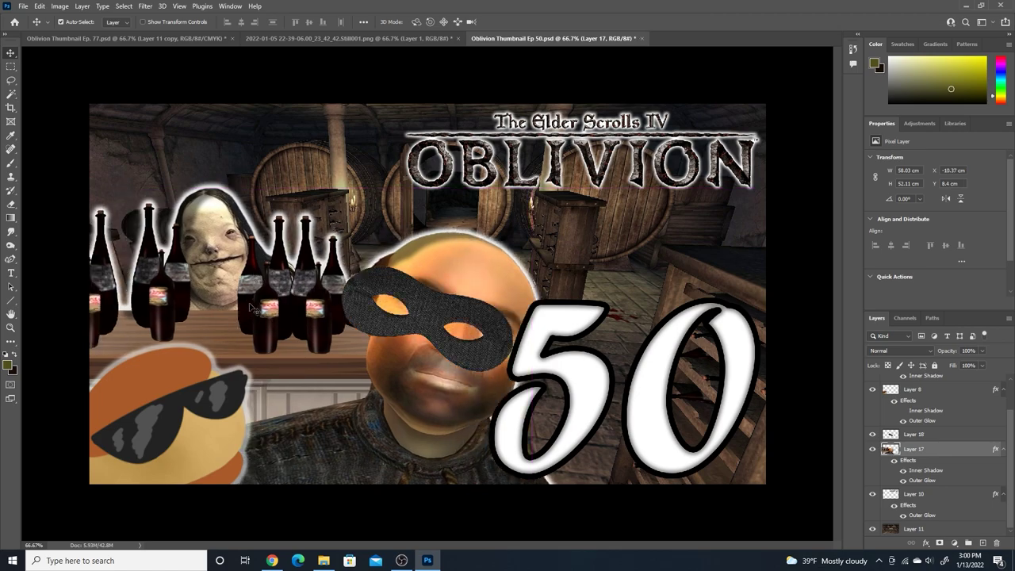
key(ctrl+w)
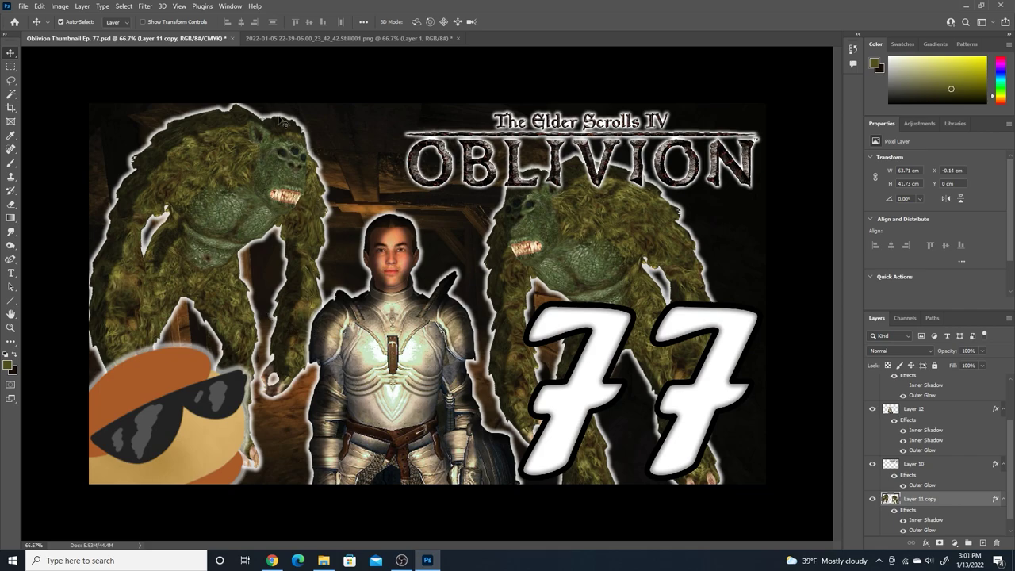
Step: Merge Layer 12 (the knight) with Layer 11 copy and reposition the merged layer
scroll(910, 441, down, 1)
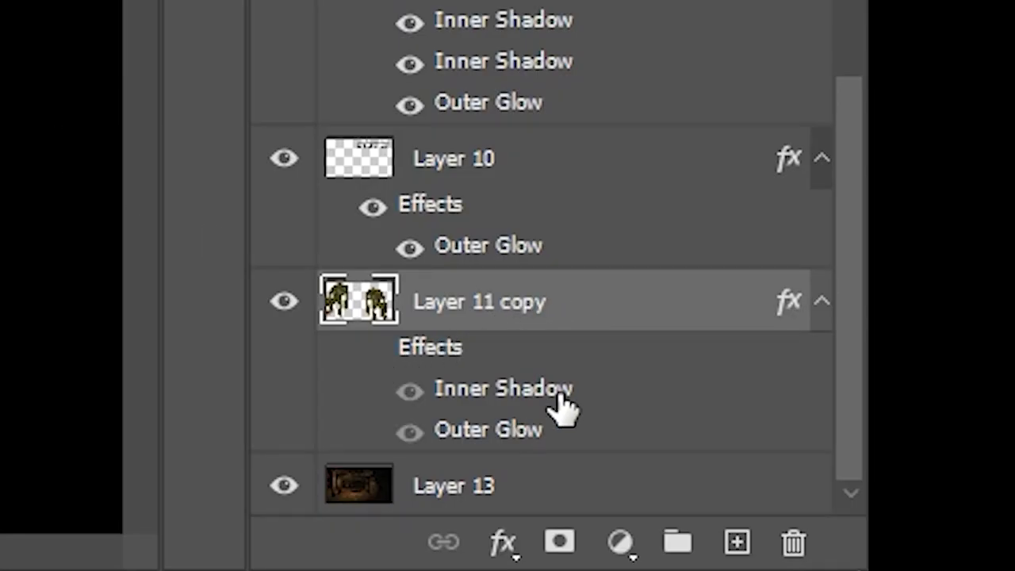
scroll(561, 407, up, 3)
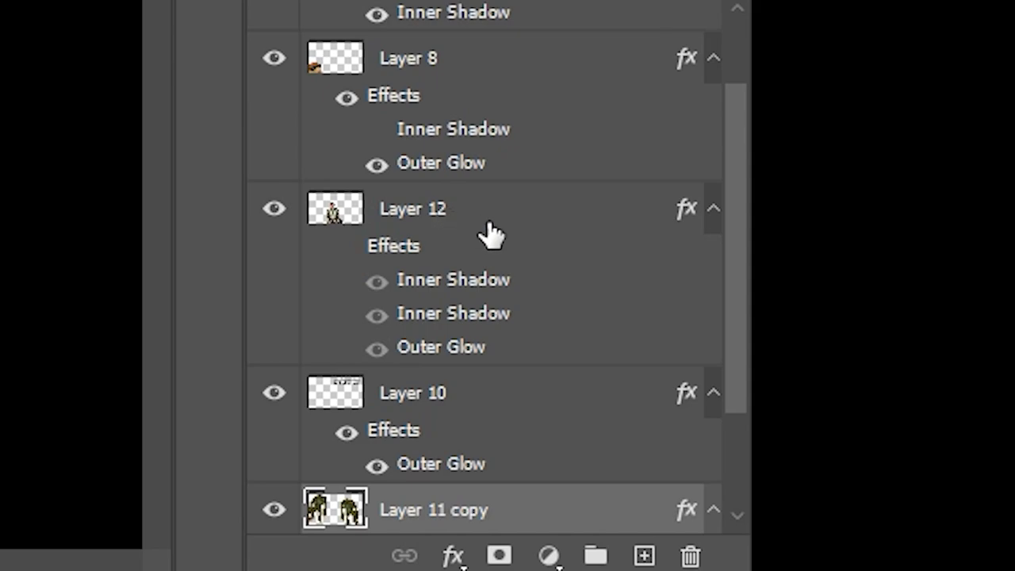
click(492, 231)
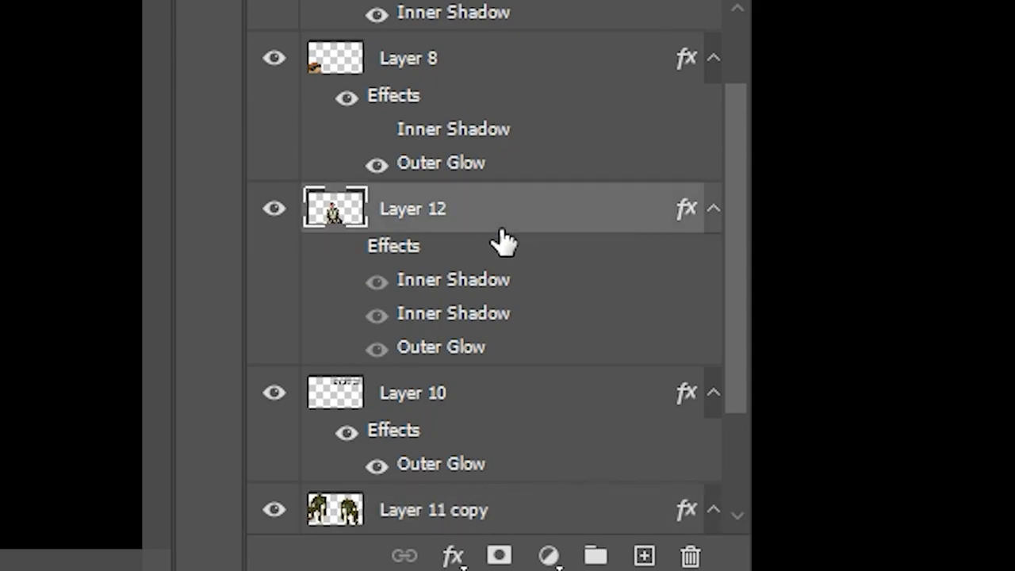
scroll(468, 321, down, 2)
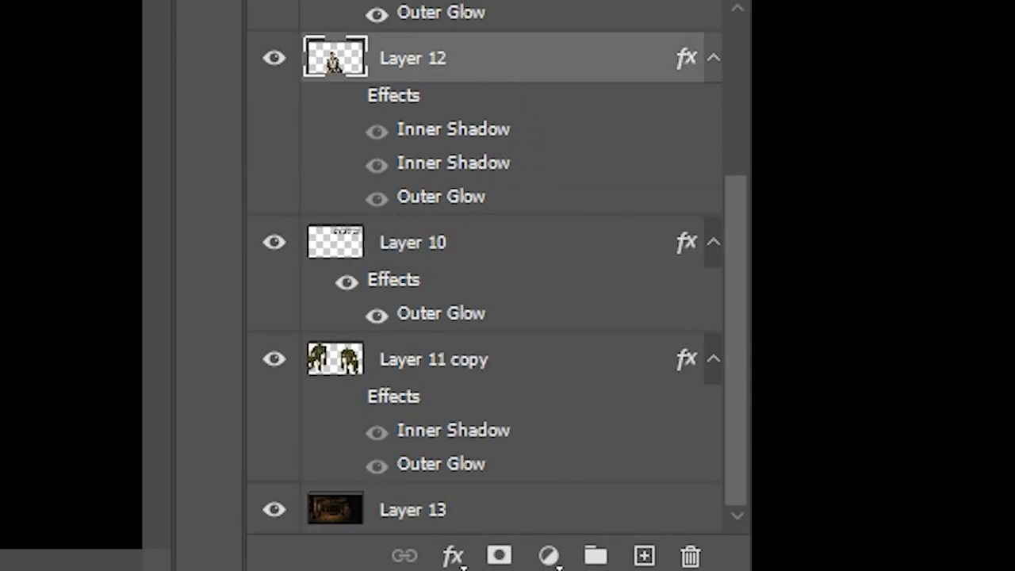
ctrl+click(464, 379)
right_click(523, 373)
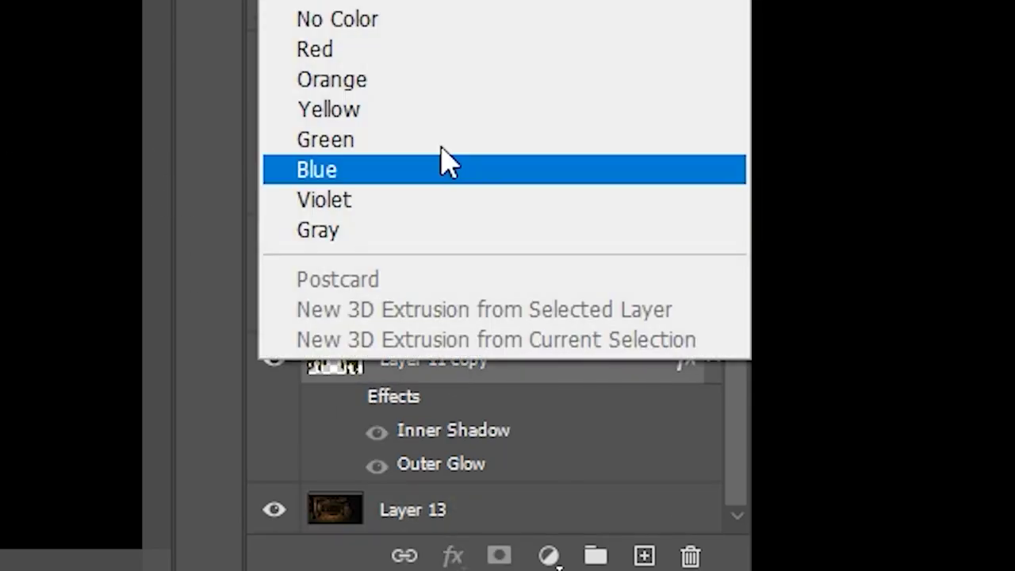
click(476, 4)
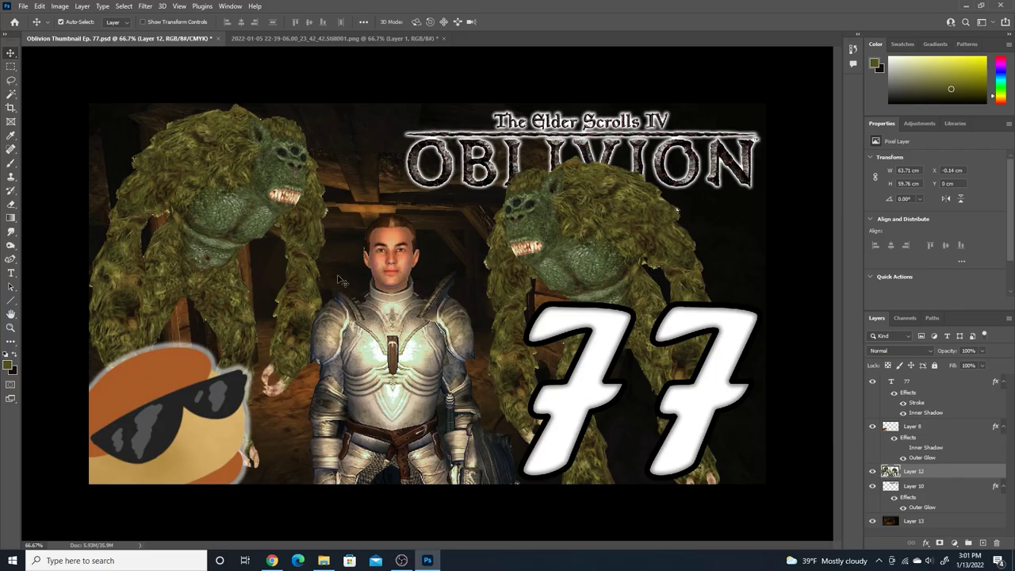
drag(342, 282, 406, 333)
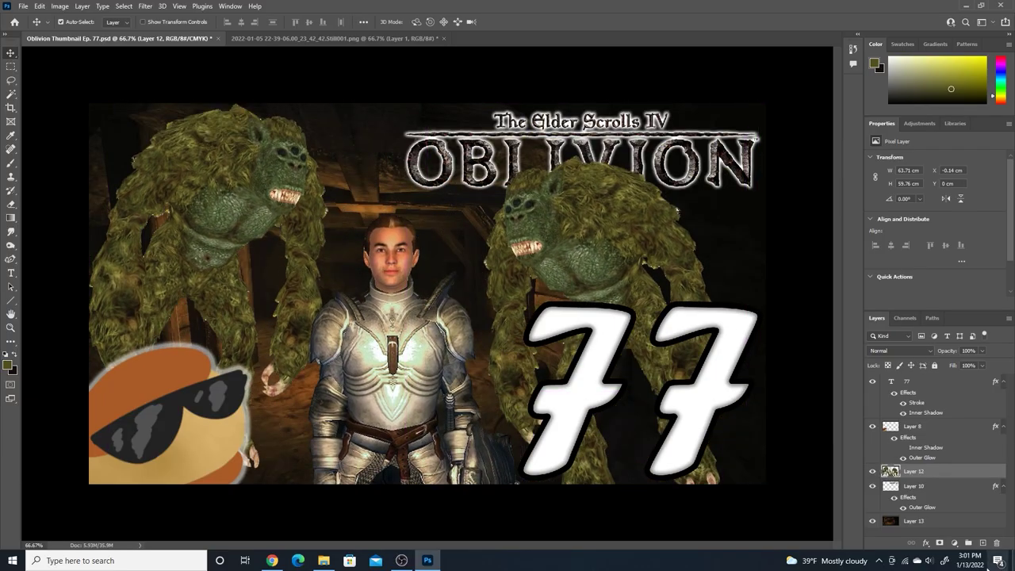
Step: Try Outer Glow and Inner Shadow on Layer 12 in the Layer Style dialog
double_click(936, 473)
click(326, 491)
drag(396, 290, 547, 316)
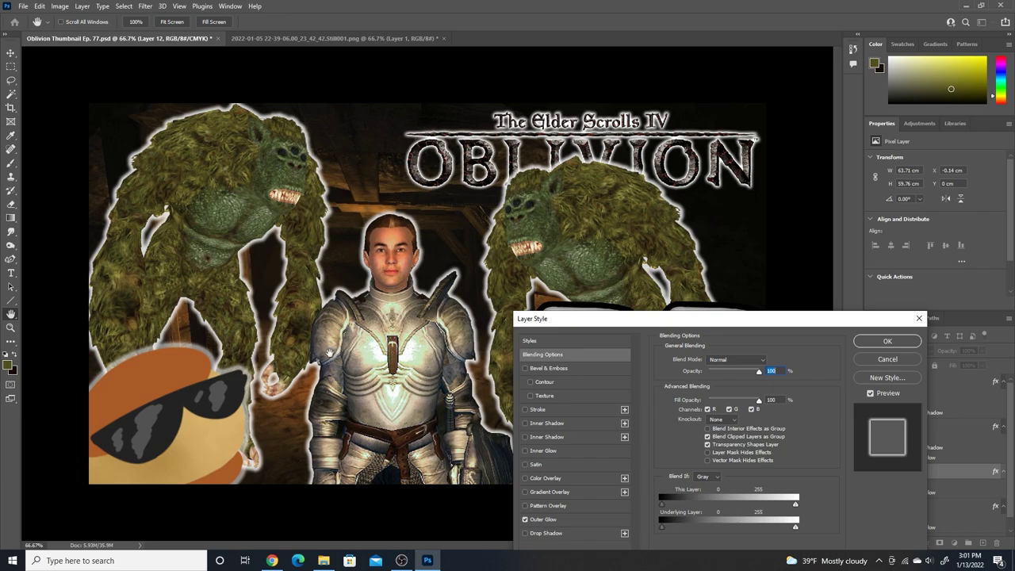
drag(869, 318, 851, 259)
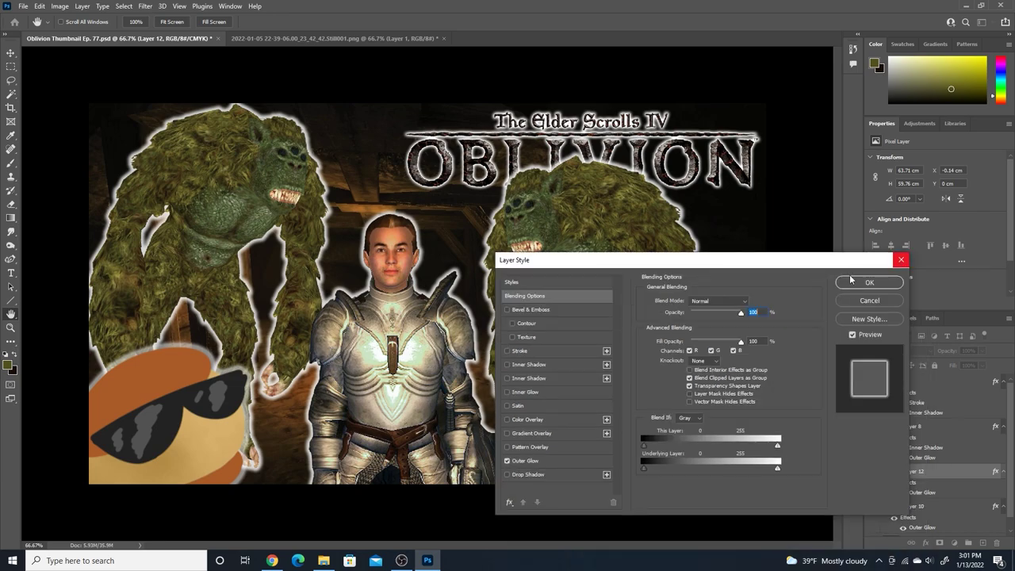
click(507, 364)
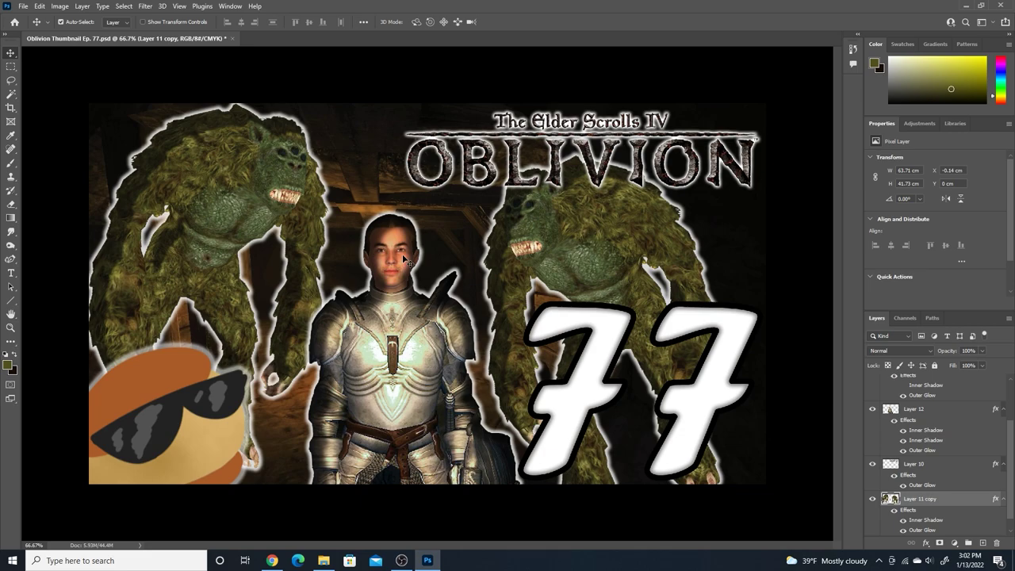
scroll(925, 472, up, 2)
click(925, 472)
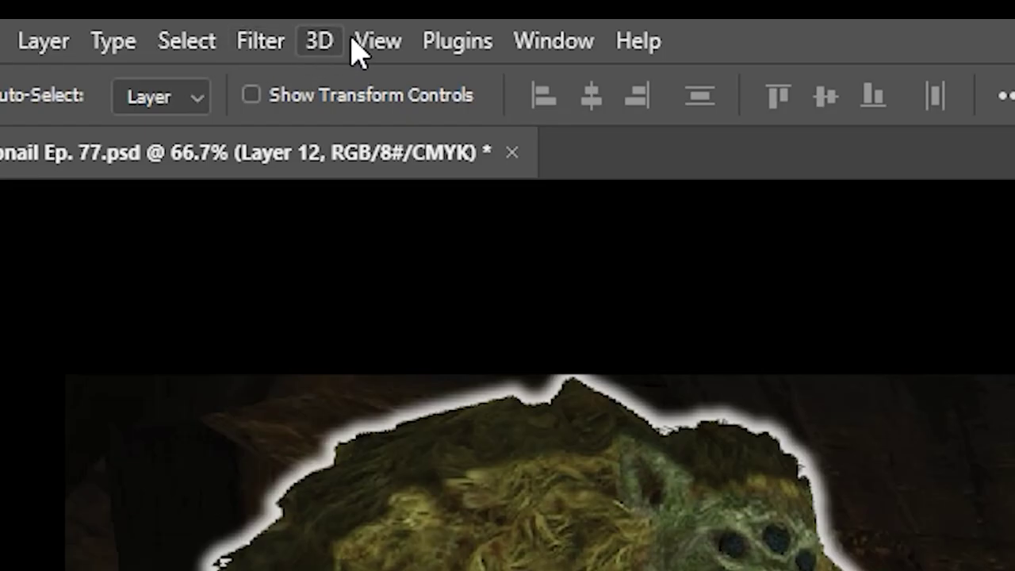
Step: Open Liquify on the knight layer at 100% zoom and set brush size to 16
click(147, 6)
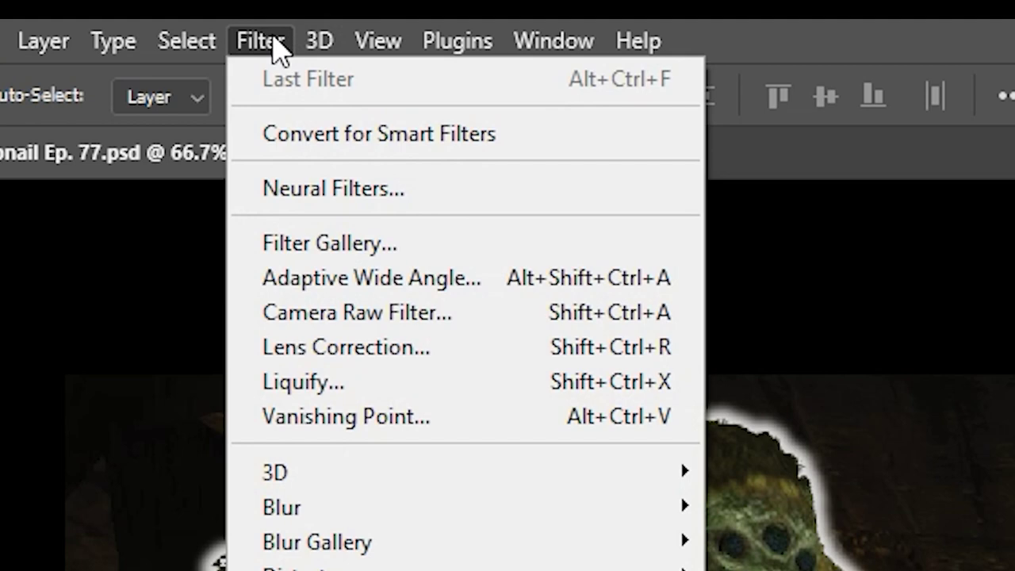
click(356, 388)
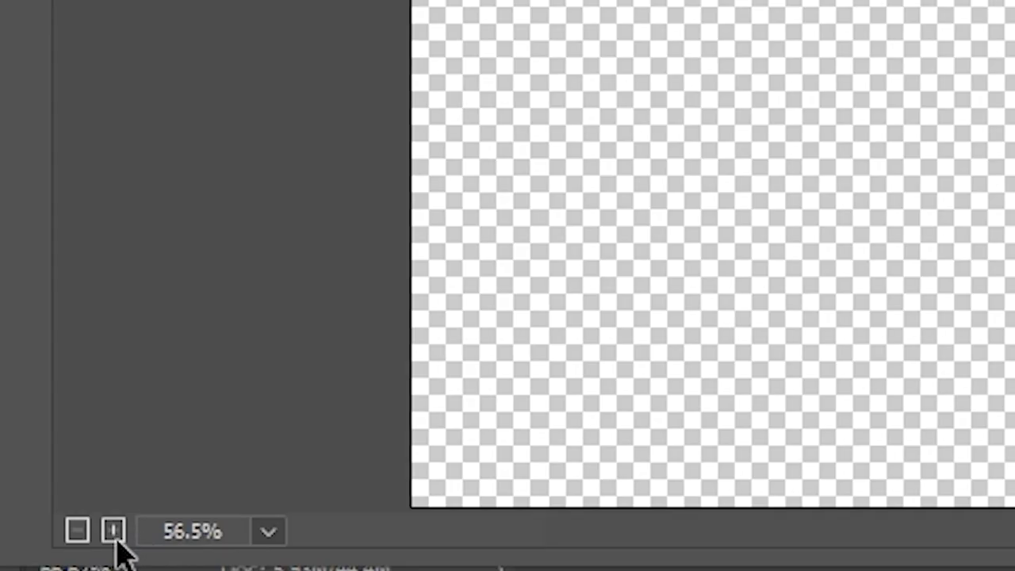
click(113, 530)
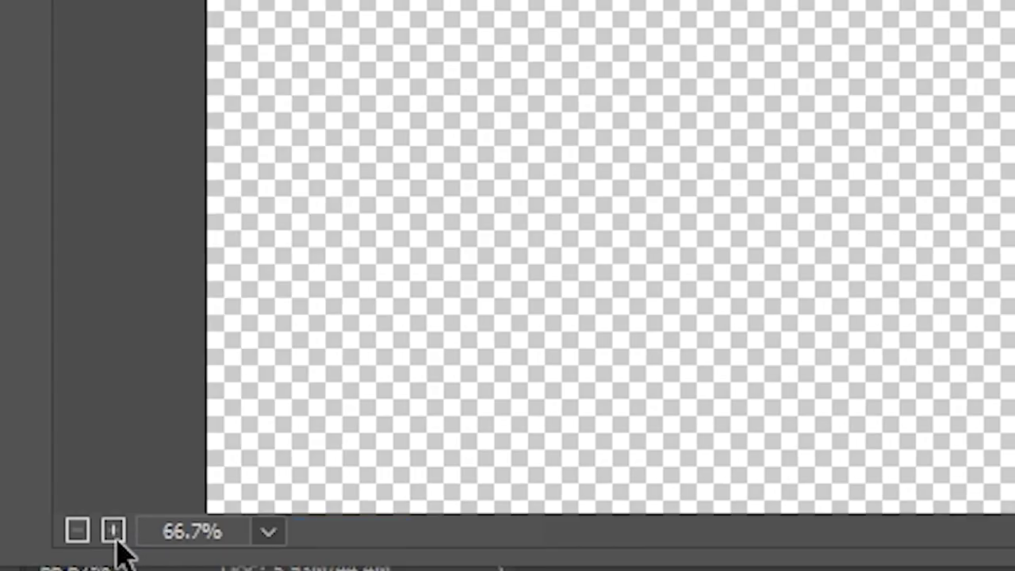
click(114, 531)
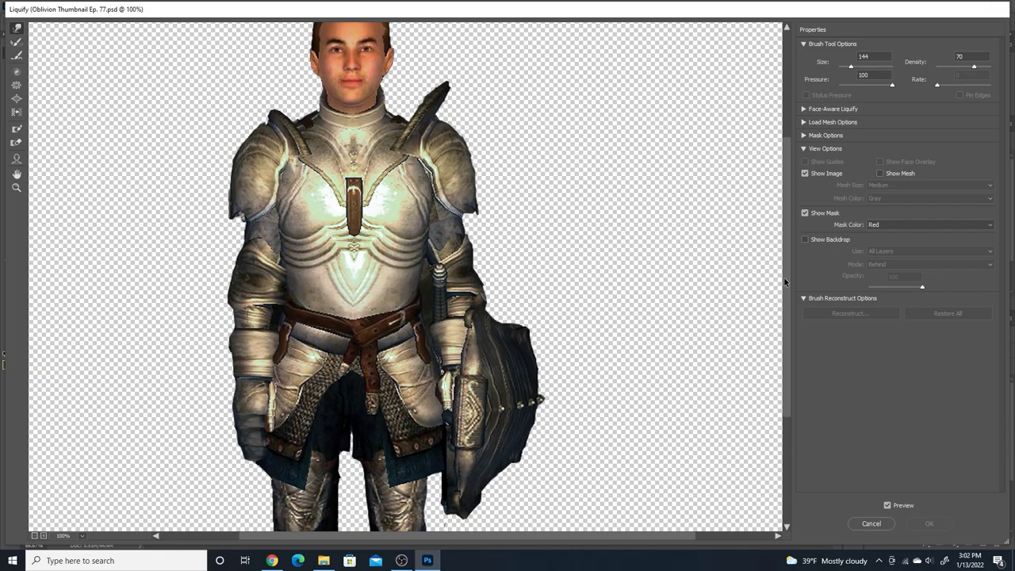
scroll(784, 277, up, 3)
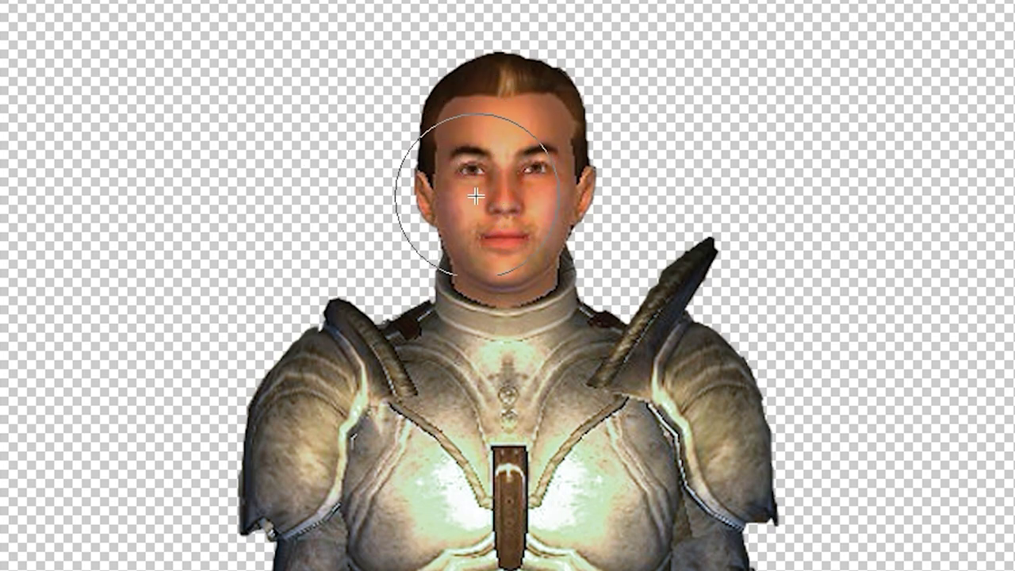
mouse_move(468, 221)
mouse_down()
mouse_move(498, 138)
mouse_move(516, 116)
mouse_move(601, 165)
mouse_move(608, 207)
mouse_move(570, 235)
mouse_move(475, 187)
mouse_move(518, 113)
mouse_up()
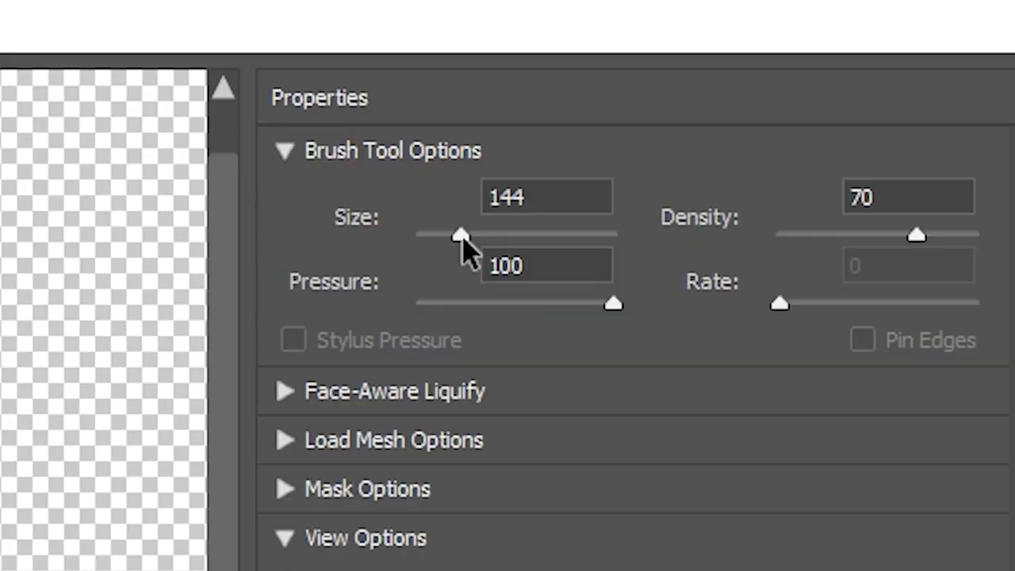
drag(460, 235, 438, 235)
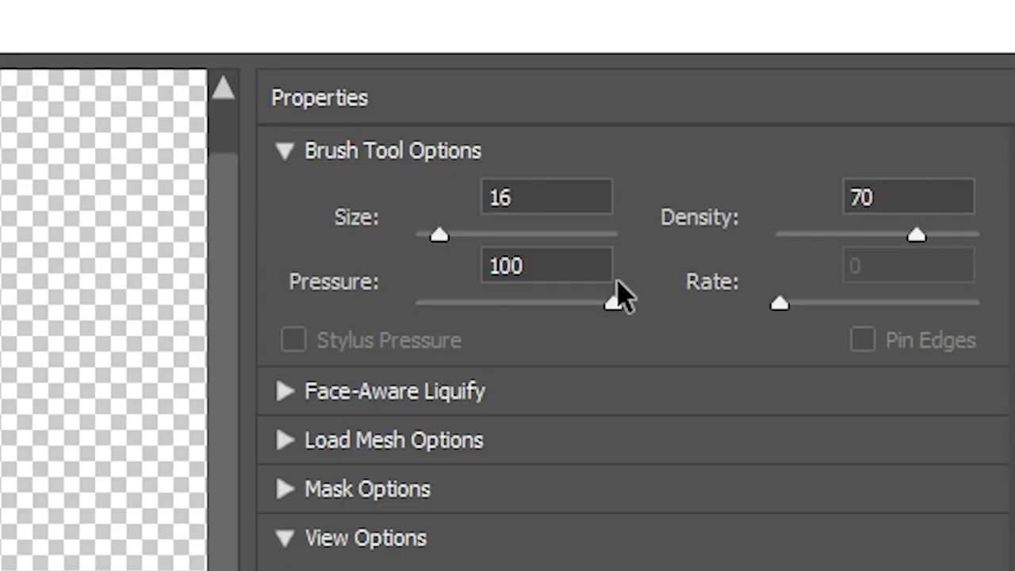
Step: Try warping the eyes, lips and frown with a size 53 brush, then undo them
drag(440, 245, 452, 237)
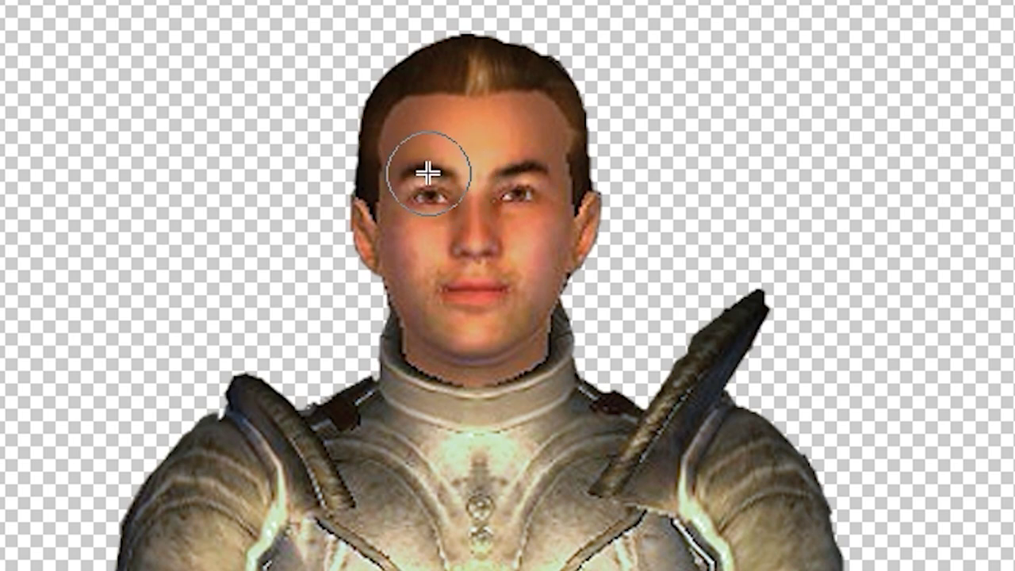
click(432, 171)
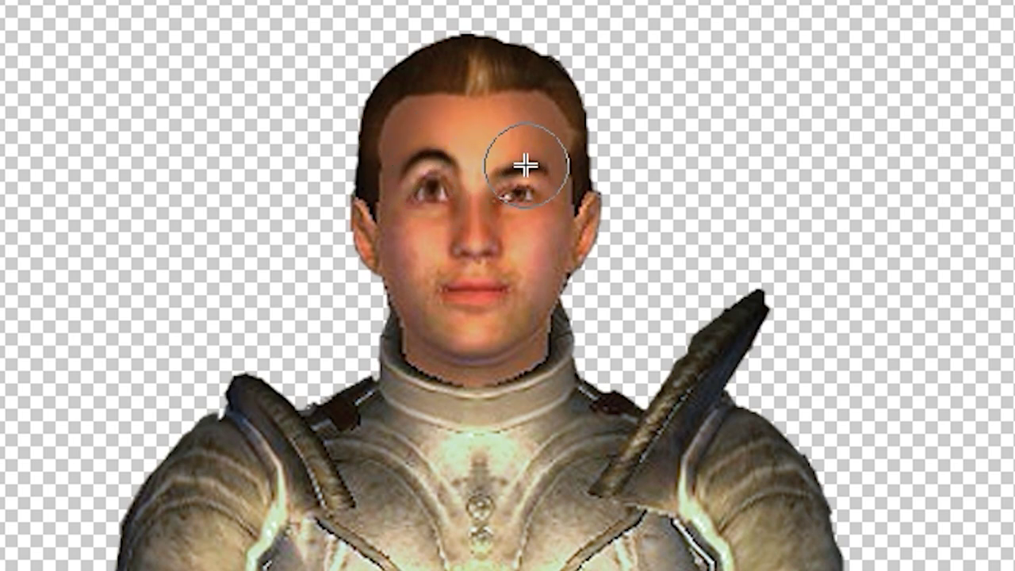
drag(522, 156, 503, 197)
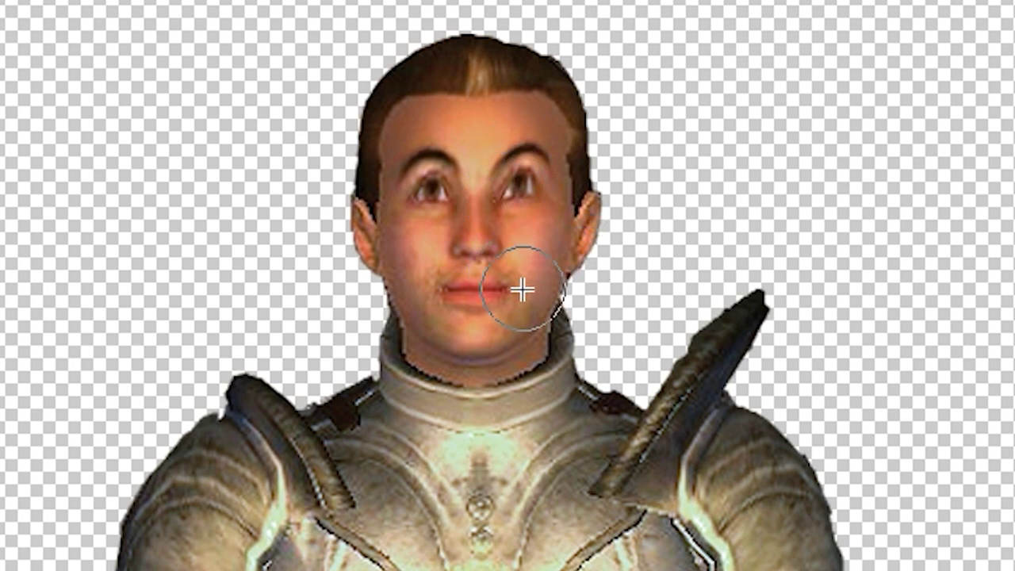
mouse_move(462, 288)
mouse_down()
mouse_move(476, 288)
mouse_move(467, 288)
mouse_move(487, 347)
mouse_move(469, 322)
mouse_move(520, 331)
mouse_up()
mouse_move(546, 275)
mouse_down()
mouse_move(460, 285)
mouse_move(439, 299)
mouse_move(510, 281)
mouse_move(582, 294)
mouse_up()
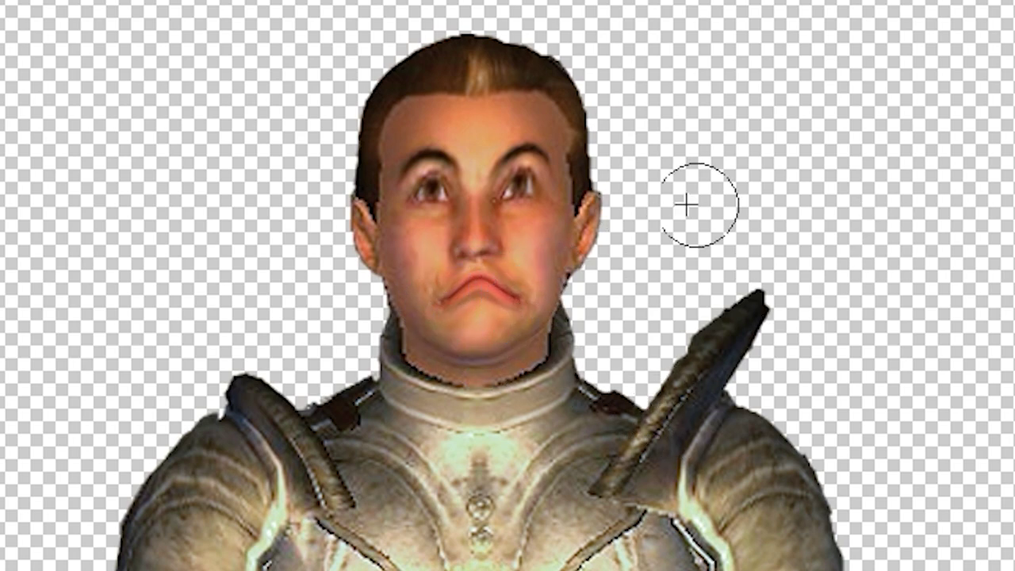
mouse_move(497, 305)
mouse_down()
mouse_move(459, 307)
mouse_move(466, 277)
mouse_move(466, 304)
mouse_move(535, 306)
mouse_move(453, 281)
mouse_move(470, 256)
mouse_up()
mouse_move(479, 182)
mouse_down()
mouse_move(479, 138)
mouse_move(485, 107)
mouse_move(481, 144)
mouse_up()
key(ctrl+z)
key(ctrl+z)
key(ctrl+z)
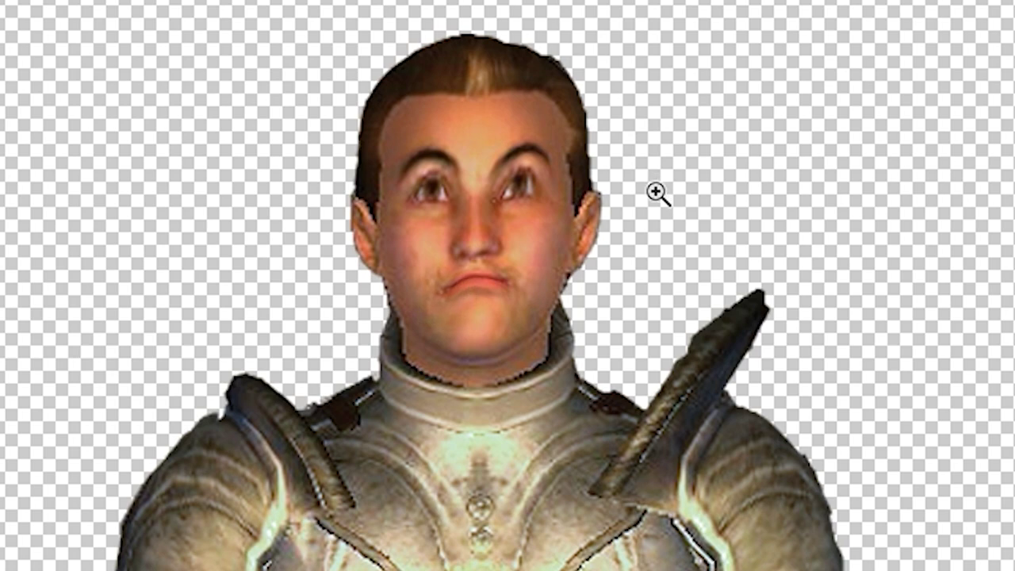
key(ctrl+z)
key(ctrl+z)
key(ctrl+z)
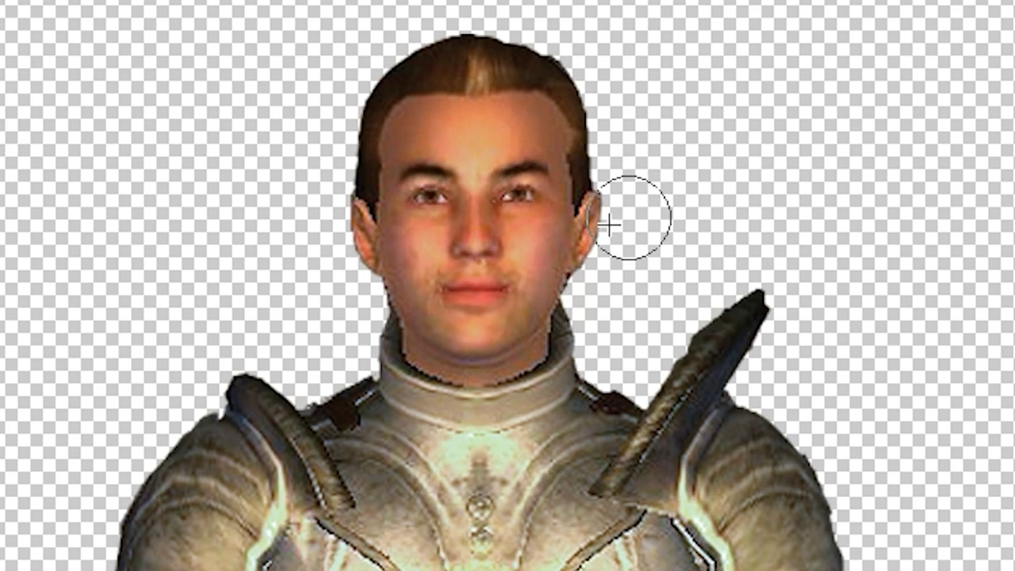
Step: Warp both eyebrows into high arches with Forward Warp, discarding the mouth frown
mouse_move(526, 204)
mouse_down()
mouse_move(518, 170)
mouse_move(542, 170)
mouse_move(547, 144)
mouse_up()
drag(443, 173, 405, 170)
drag(507, 286, 512, 303)
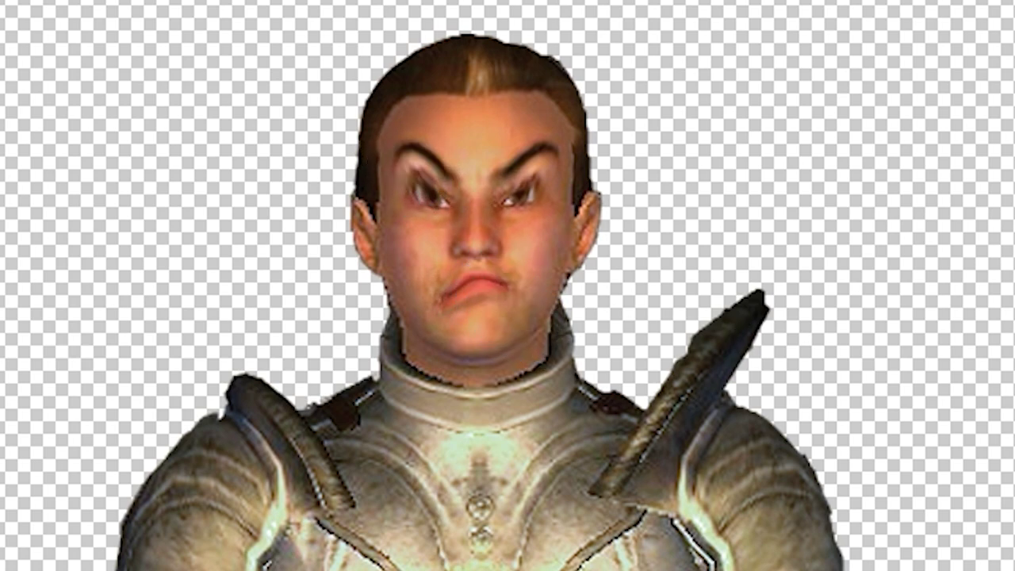
key(ctrl+z)
key(ctrl+z)
key(ctrl+z)
key(ctrl+z)
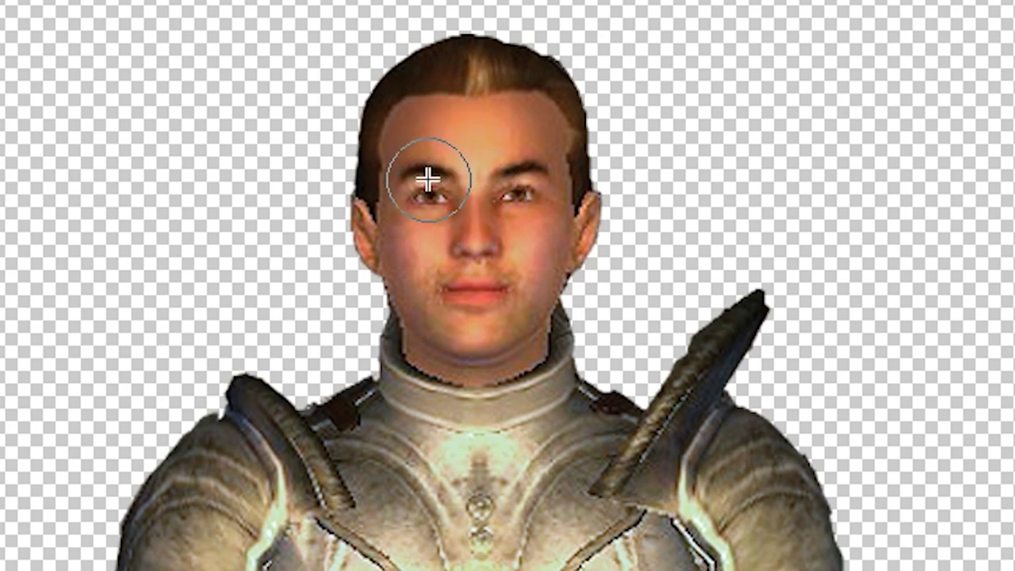
mouse_move(427, 179)
mouse_down()
mouse_move(428, 145)
mouse_move(443, 188)
mouse_move(431, 213)
mouse_up()
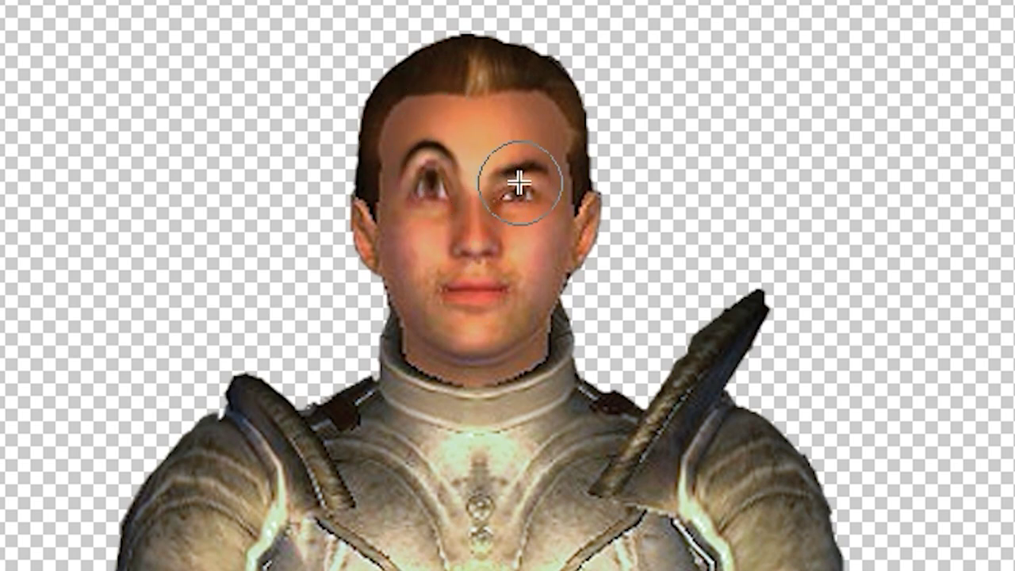
drag(519, 183, 519, 159)
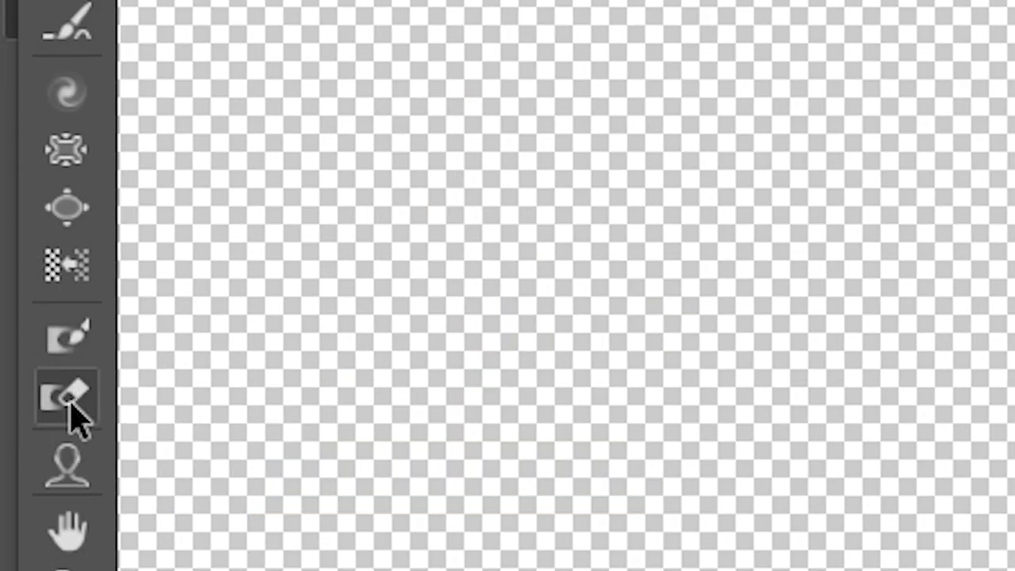
Step: Freeze-mask the lower face and push the forehead up into a tall arch
click(68, 337)
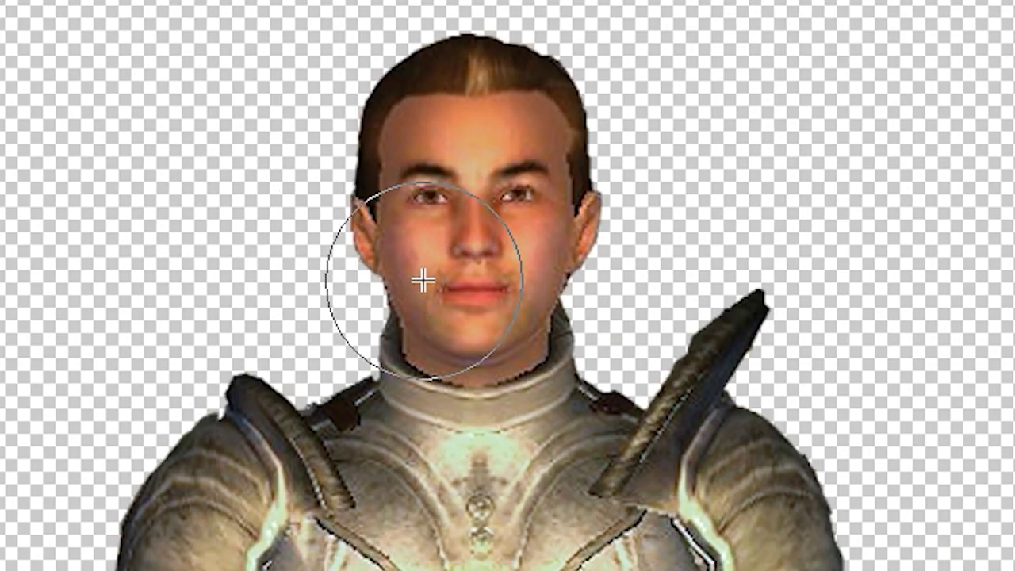
mouse_move(428, 274)
mouse_down()
mouse_move(504, 283)
mouse_move(536, 269)
mouse_move(459, 299)
mouse_move(516, 302)
mouse_up()
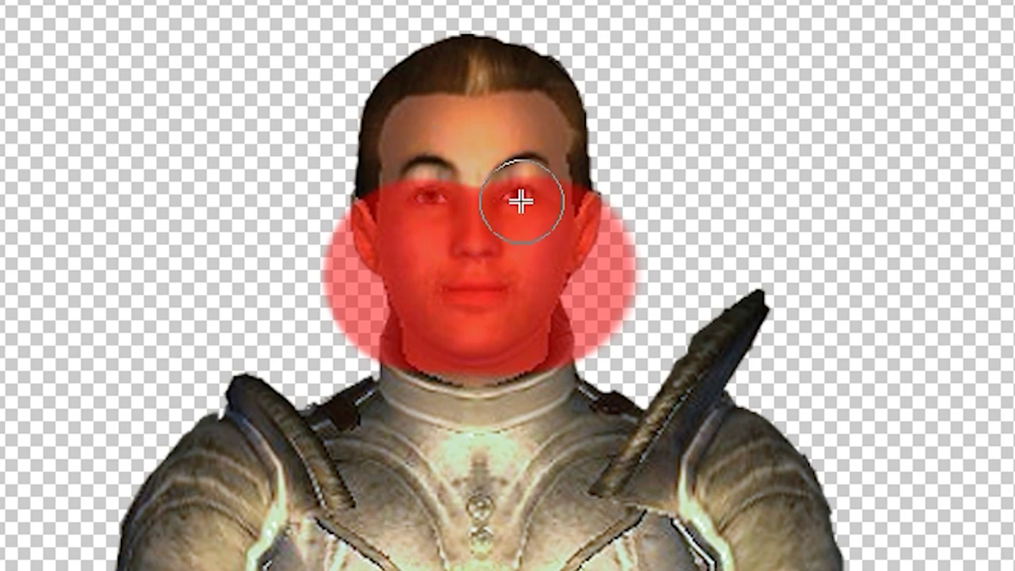
mouse_move(519, 158)
mouse_down()
mouse_move(518, 124)
mouse_move(499, 167)
mouse_up()
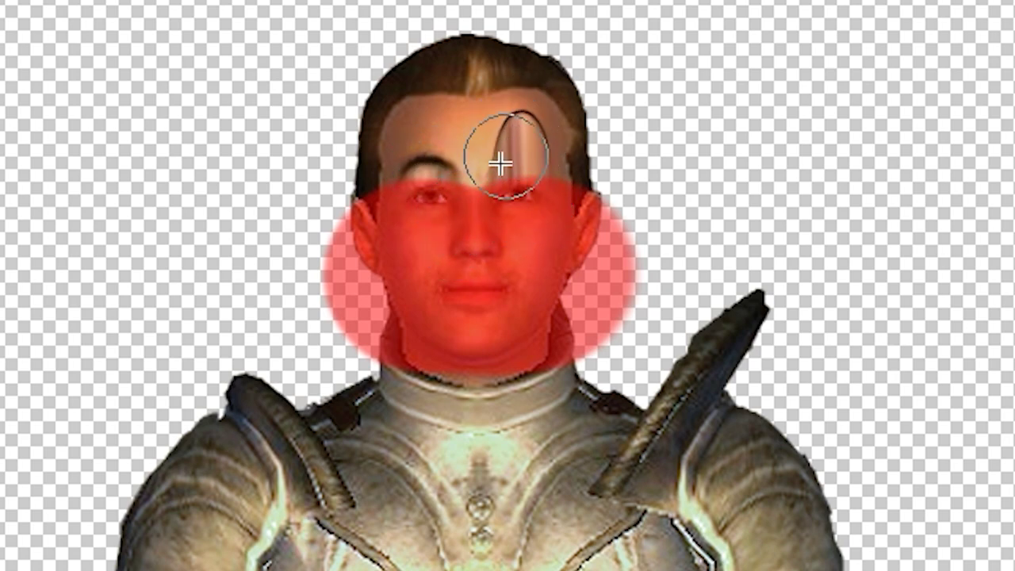
drag(423, 187, 428, 127)
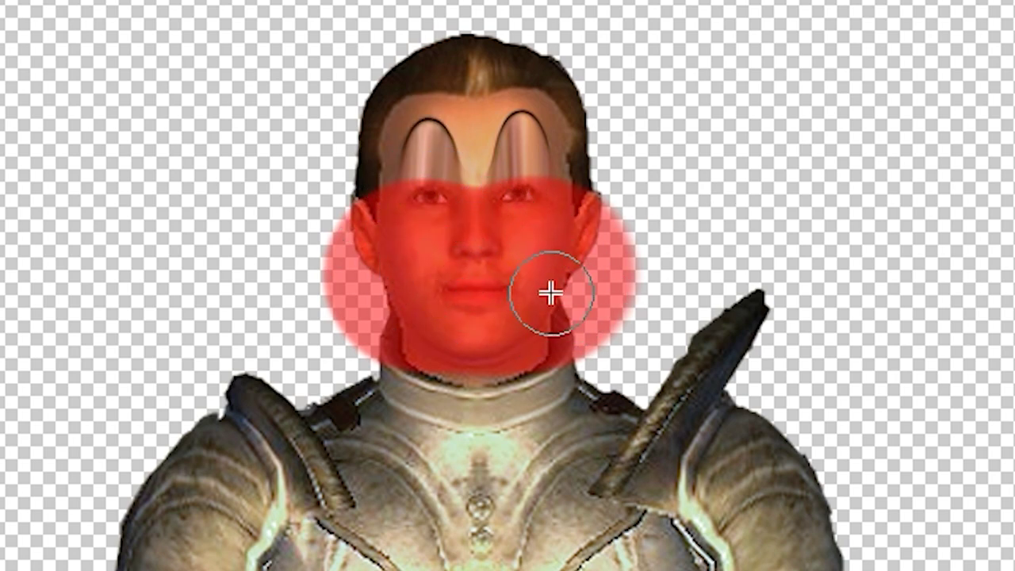
mouse_move(489, 58)
mouse_down()
mouse_move(480, 39)
mouse_move(423, 34)
mouse_move(227, 114)
mouse_up()
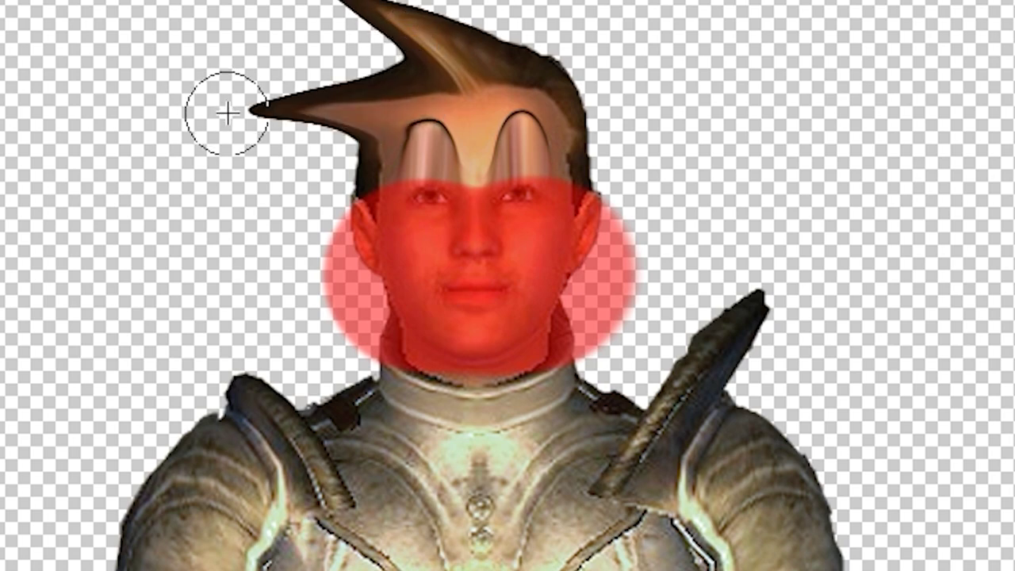
key(ctrl+z)
key(ctrl+z)
key(ctrl+z)
key(ctrl+z)
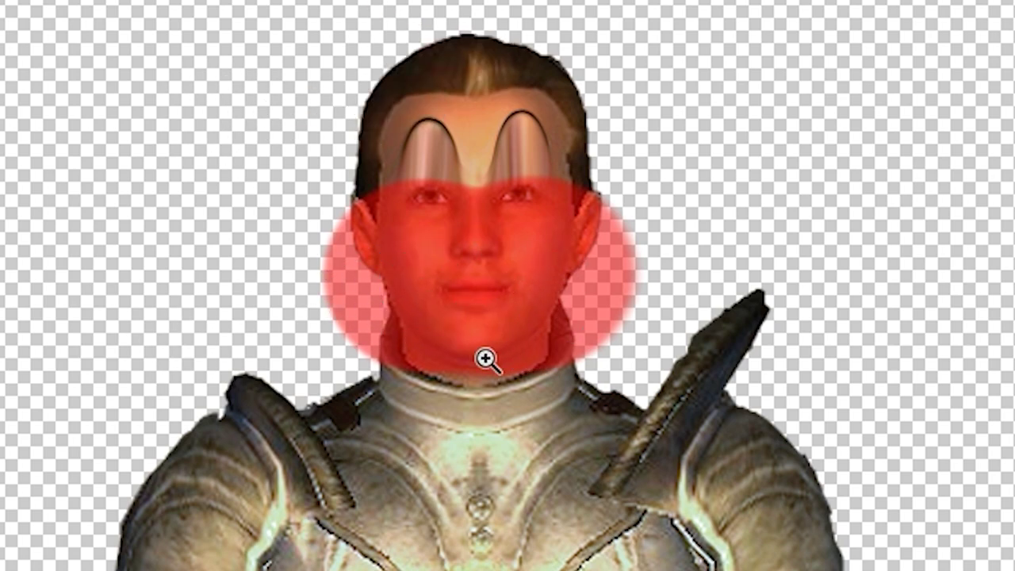
drag(423, 204, 421, 89)
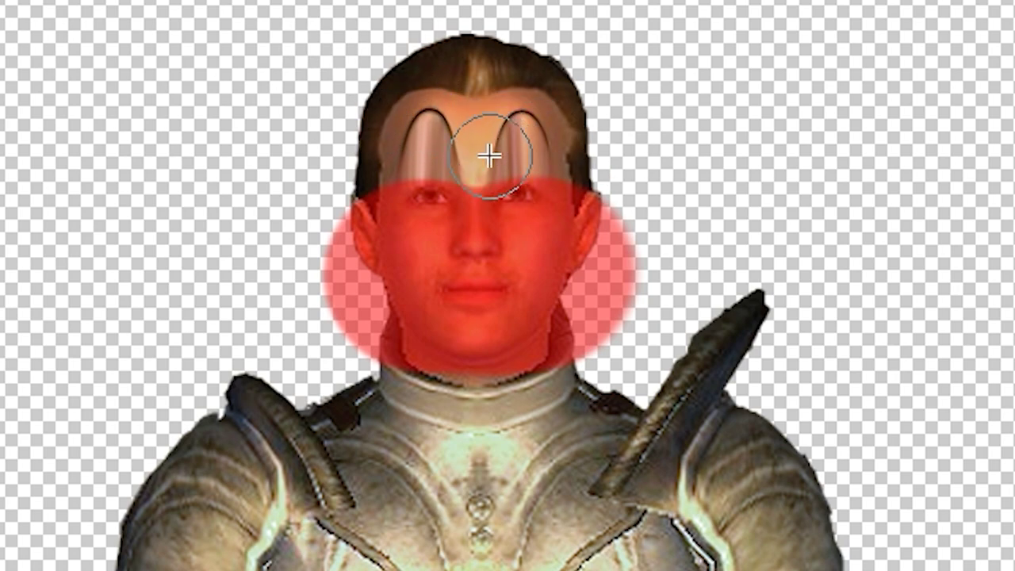
key(ctrl+z)
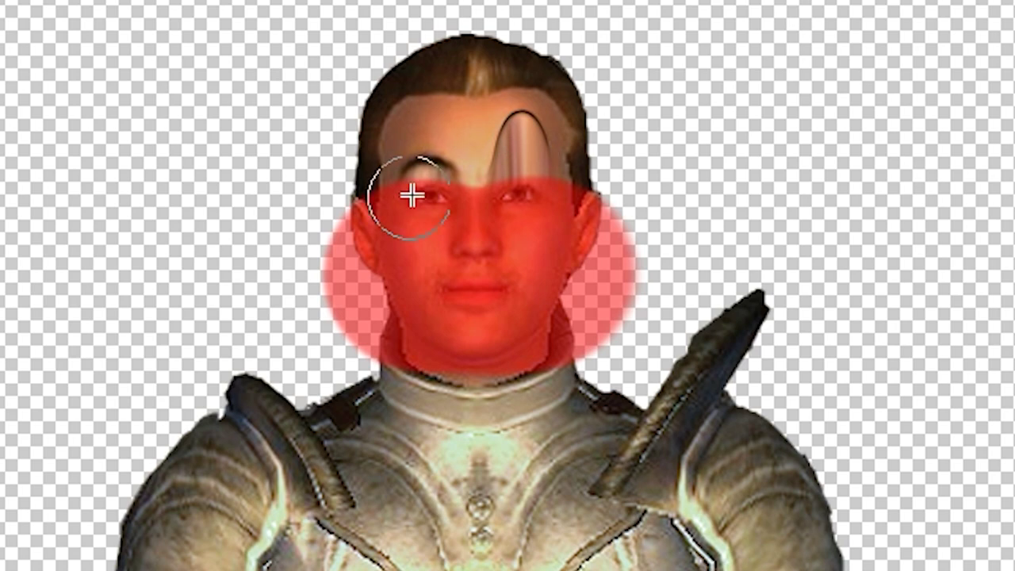
drag(412, 195, 433, 129)
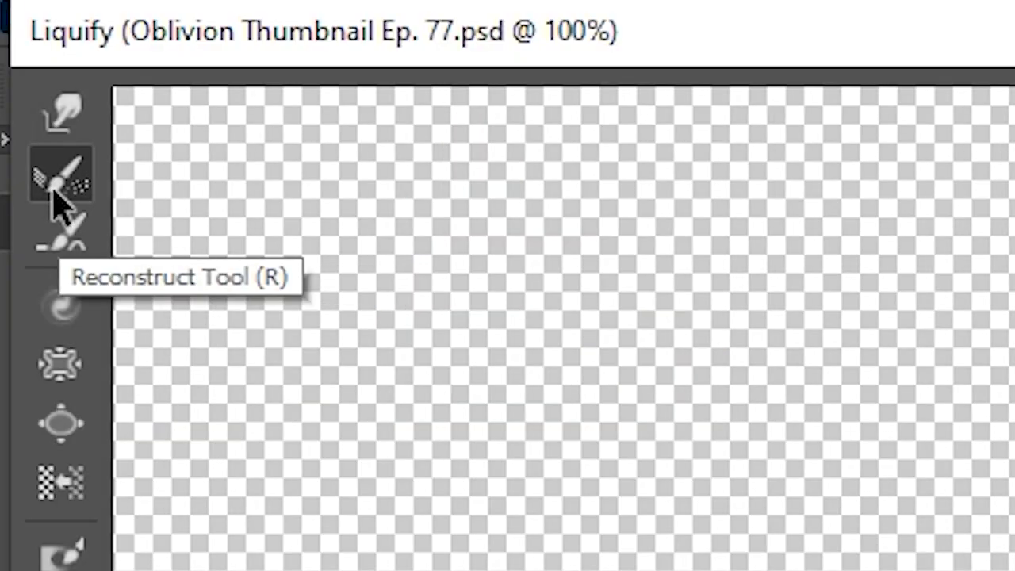
Step: Restore the forehead warps back toward the original hairline with the Reconstruct Tool
click(57, 189)
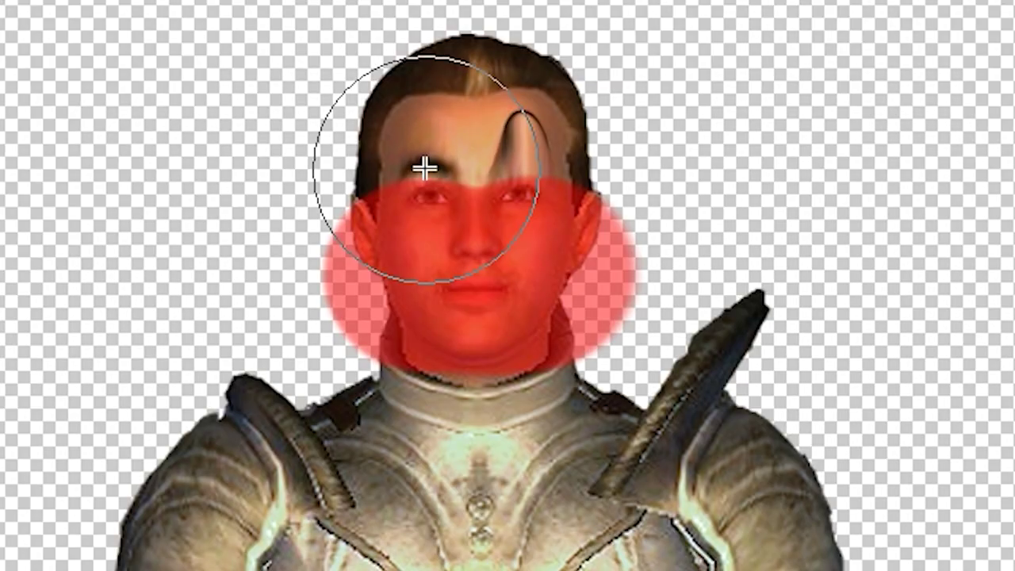
mouse_move(424, 167)
mouse_down()
mouse_move(489, 148)
mouse_move(523, 163)
mouse_move(518, 172)
mouse_up()
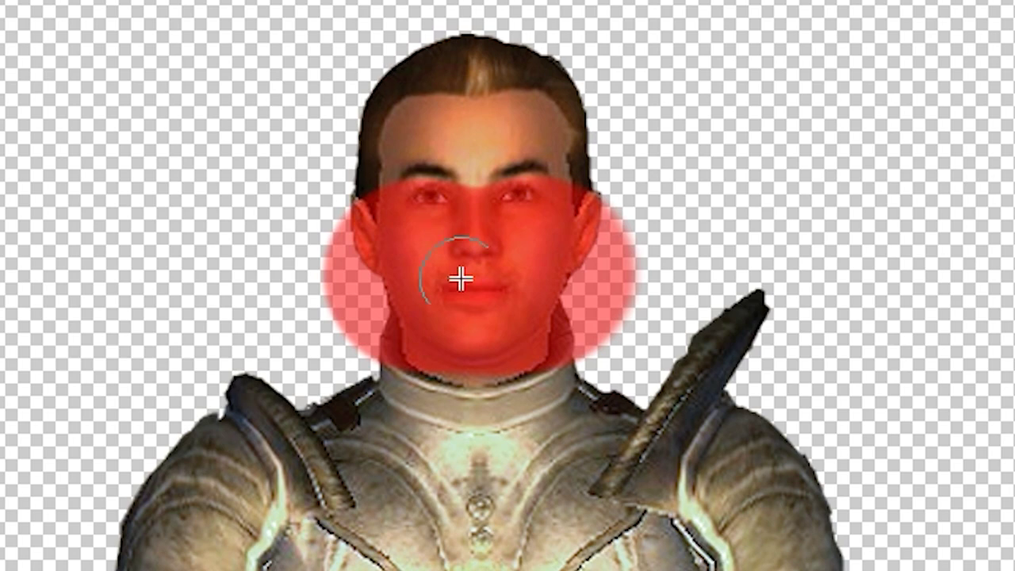
mouse_move(428, 167)
mouse_down()
mouse_move(442, 186)
mouse_move(428, 0)
mouse_up()
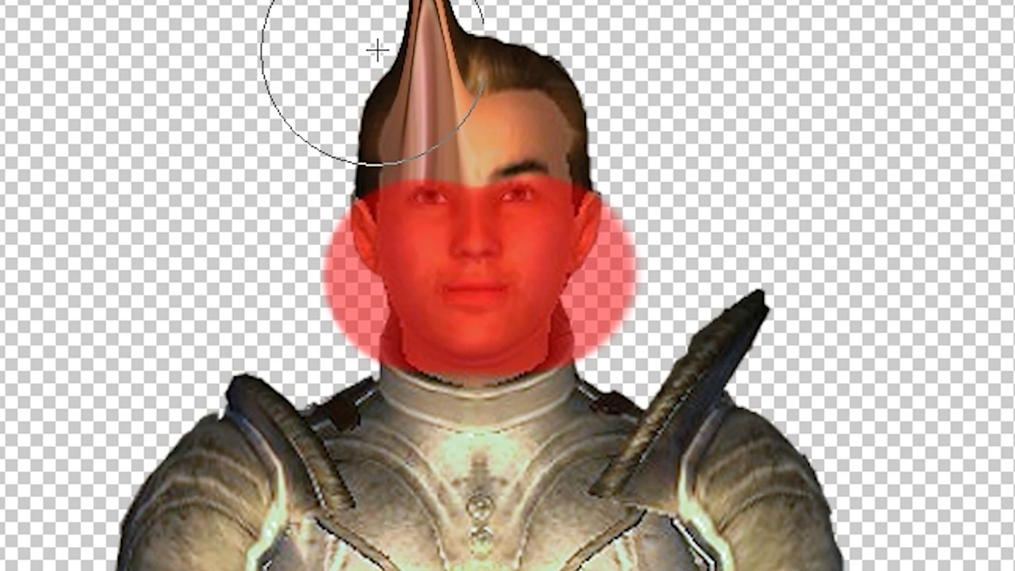
mouse_move(374, 45)
mouse_down()
mouse_move(419, 27)
mouse_move(424, 2)
mouse_move(430, 138)
mouse_move(475, 160)
mouse_move(406, 158)
mouse_move(409, 183)
mouse_move(434, 135)
mouse_move(428, 142)
mouse_move(535, 172)
mouse_up()
key(ctrl+z)
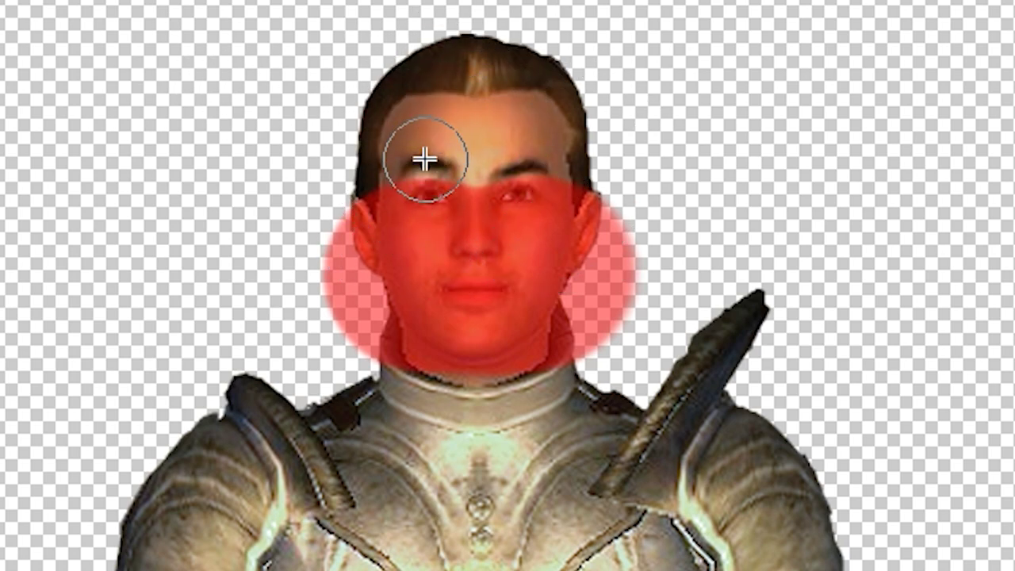
mouse_move(424, 164)
mouse_down()
mouse_move(444, 75)
mouse_move(415, 118)
mouse_move(420, 111)
mouse_up()
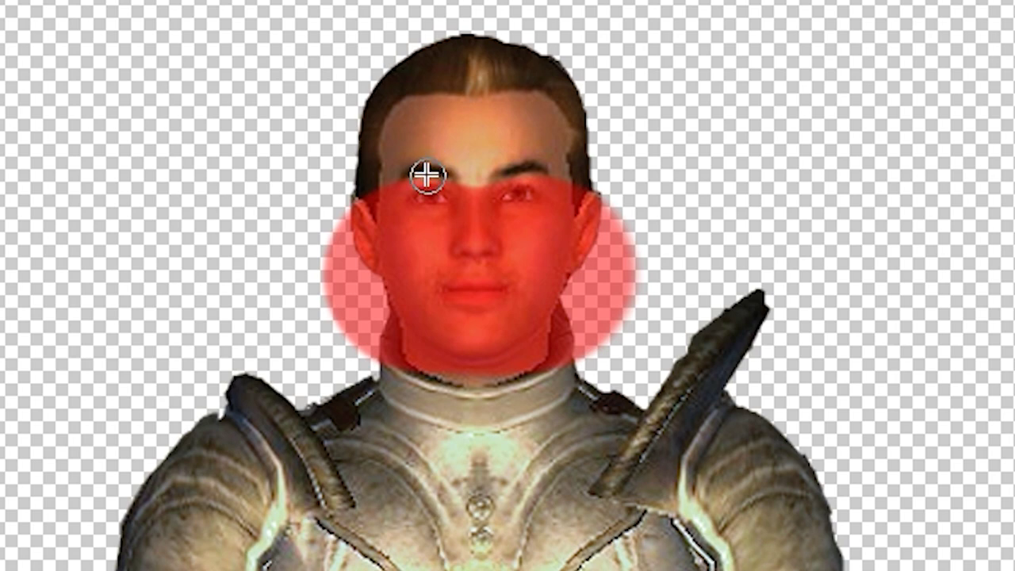
Step: Undo the stray dark forehead strokes and lift both eyebrows with Forward Warp
mouse_move(407, 176)
mouse_down()
mouse_move(436, 170)
mouse_move(414, 159)
mouse_move(431, 166)
mouse_move(462, 136)
mouse_move(451, 168)
mouse_move(547, 169)
mouse_up()
key(z)
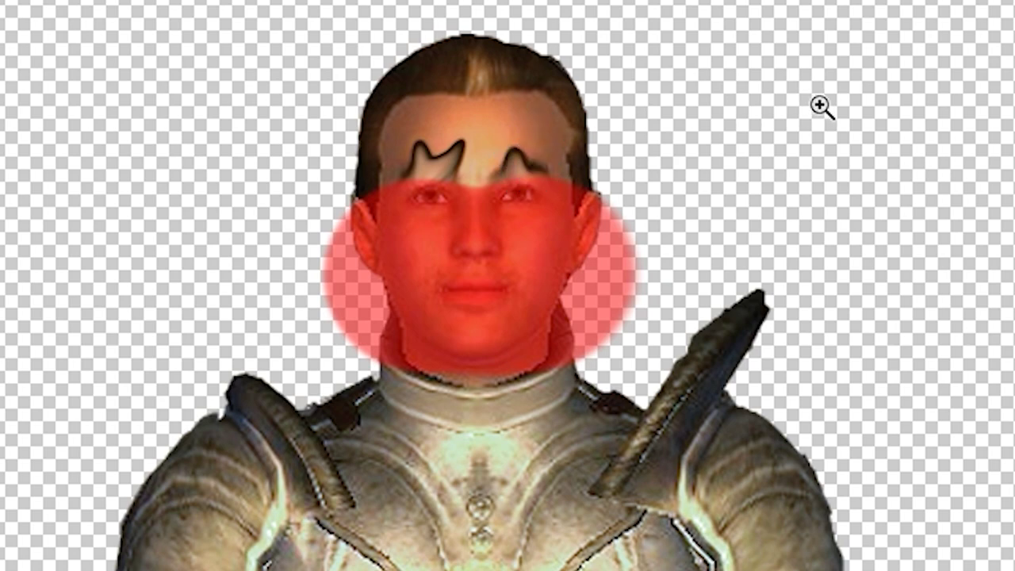
key(ctrl+alt+z)
key(ctrl+alt+z)
key(ctrl+alt+z)
key(ctrl+alt+z)
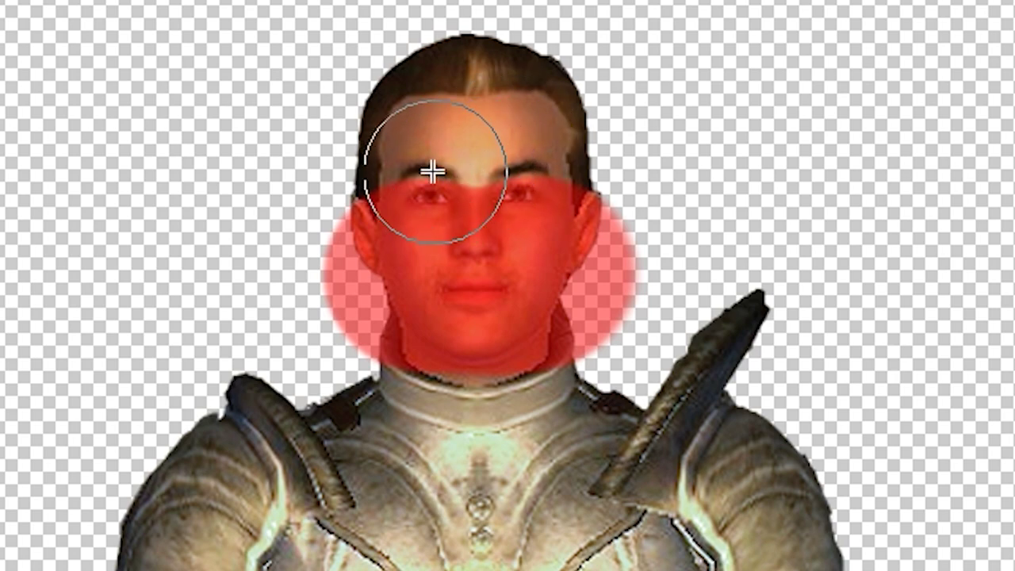
drag(428, 158, 426, 150)
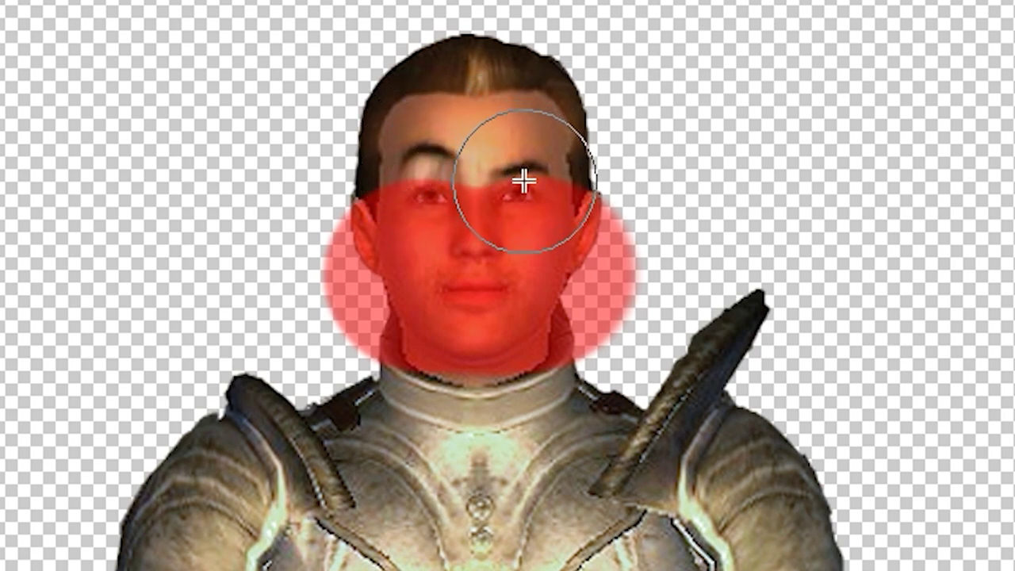
drag(523, 179, 523, 156)
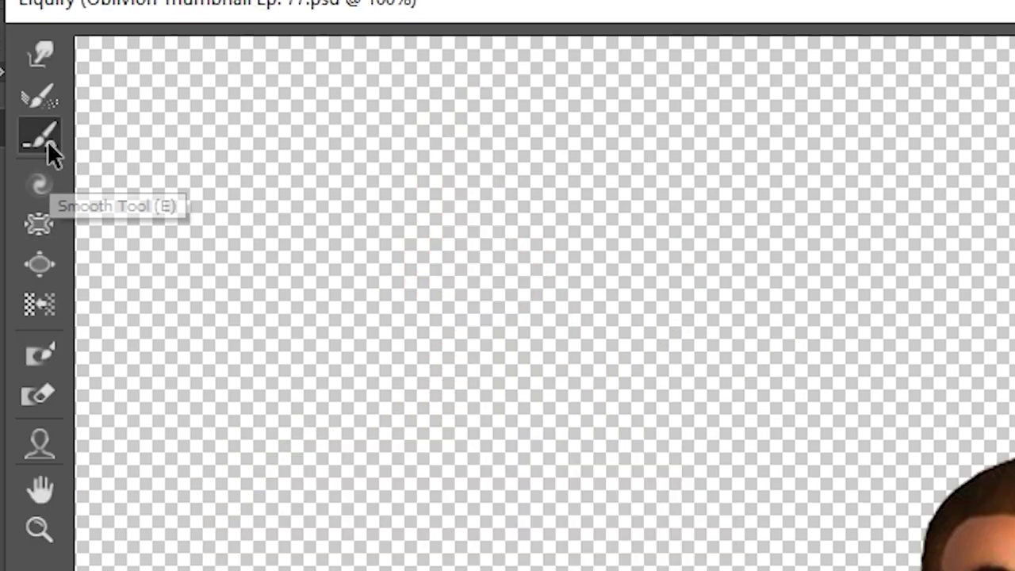
Step: Smooth the knight's hair with the Smooth Tool at 300% zoom and a larger brush
click(44, 141)
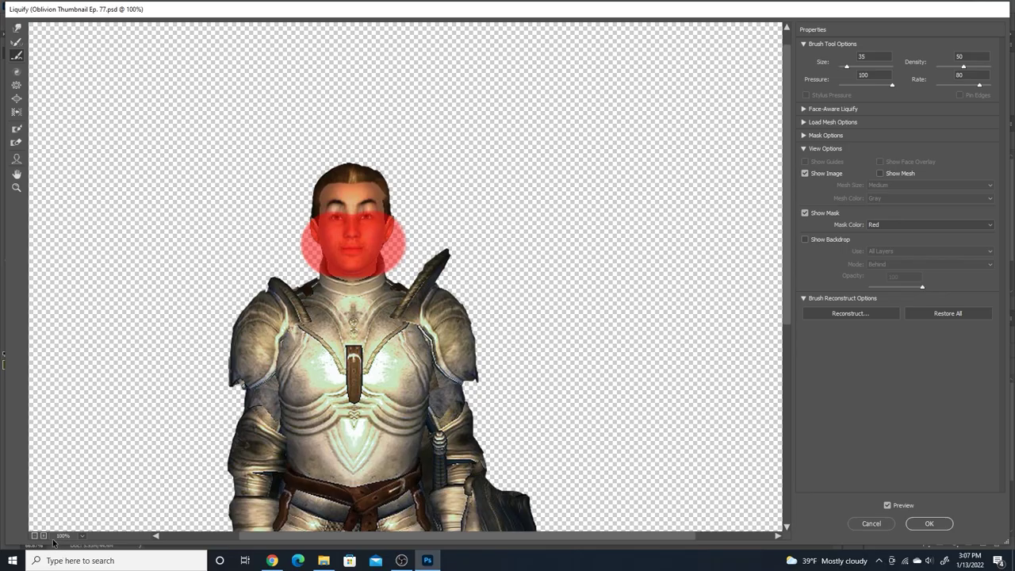
click(44, 537)
click(44, 537)
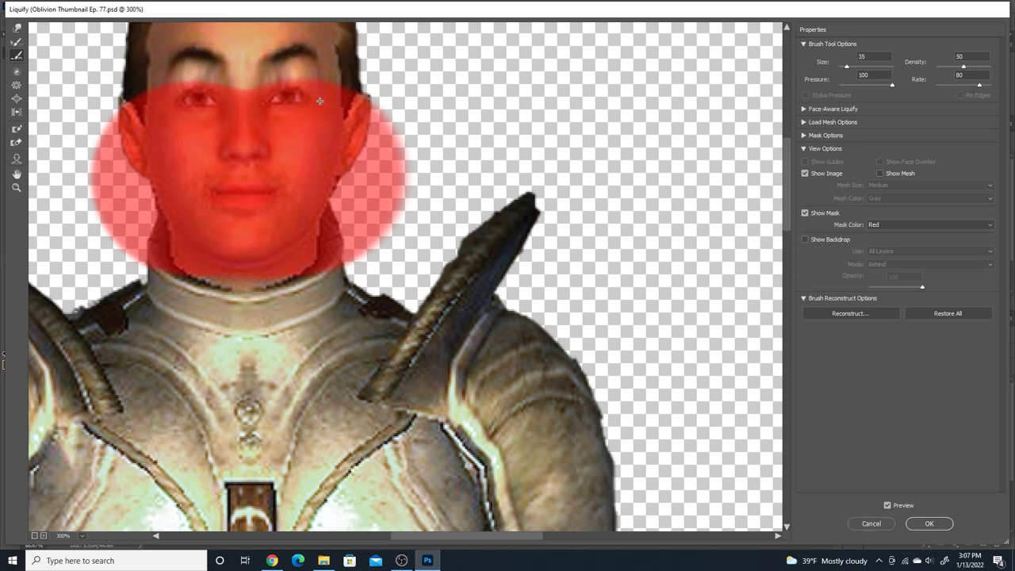
scroll(578, 205, up, 4)
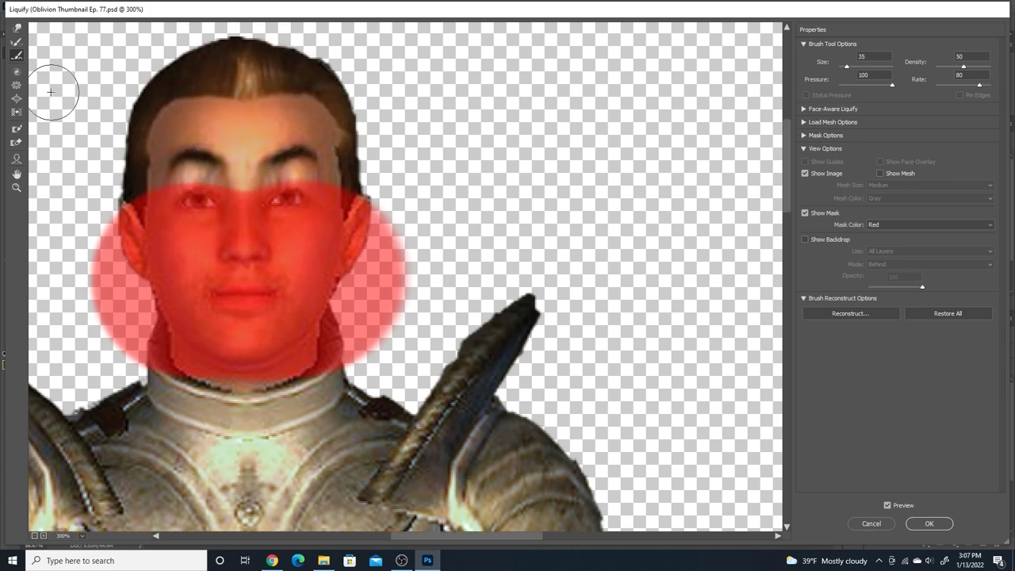
key(ctrl+z)
key(bracketright)
key(bracketright)
key(bracketright)
key(bracketright)
key(bracketright)
key(bracketright)
key(bracketright)
key(bracketright)
key(bracketright)
key(bracketright)
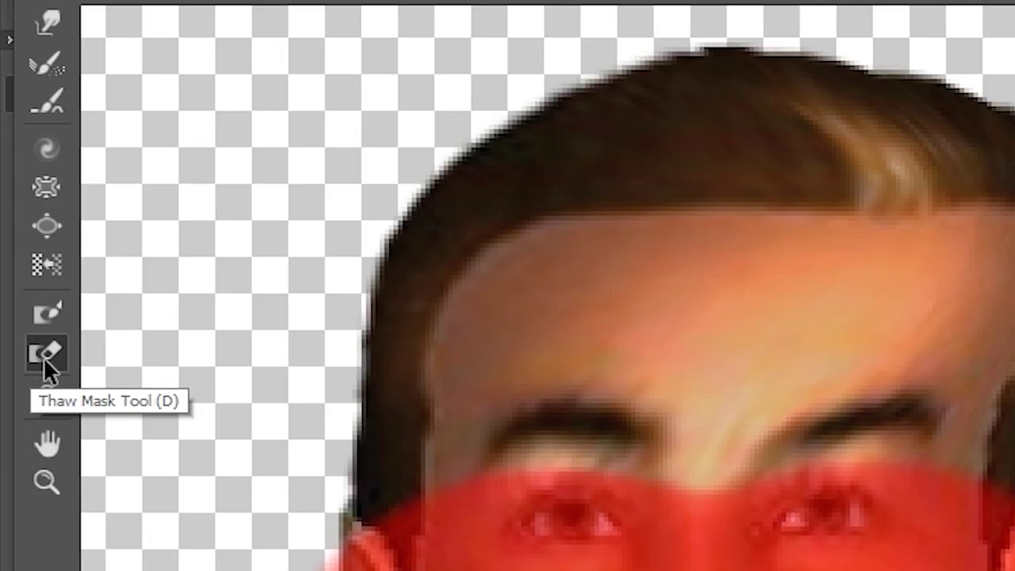
Step: Thaw the red freeze mask off the face and zoom back to 200%
click(16, 142)
mouse_move(143, 189)
mouse_down()
mouse_move(230, 198)
mouse_move(306, 284)
mouse_move(413, 297)
mouse_up()
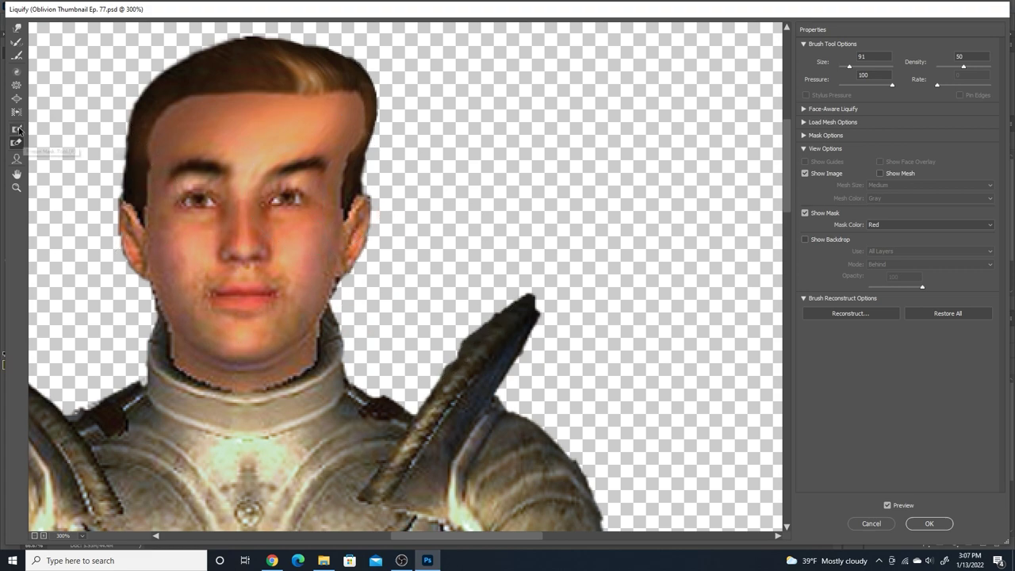
key(ctrl+minus)
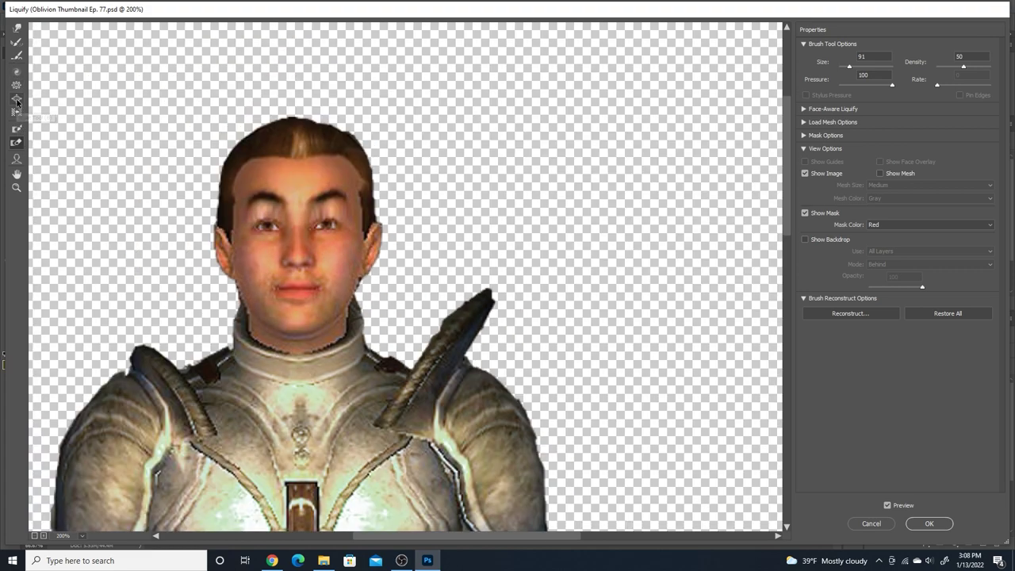
Step: Bloat both of the knight's eyes into large, evenly matched bulges
click(16, 100)
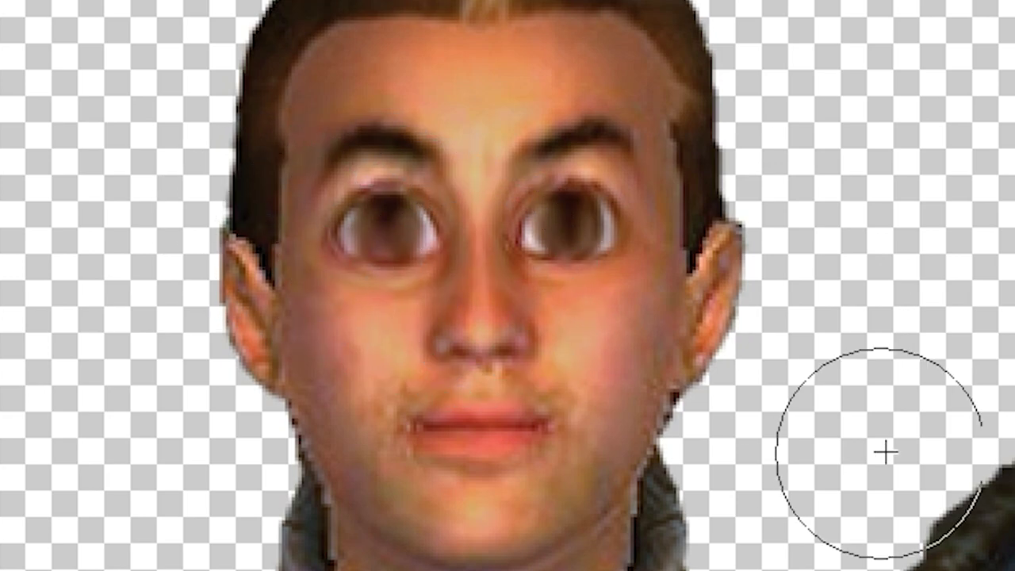
key(ctrl+alt+z)
key(ctrl+alt+z)
drag(385, 229, 387, 233)
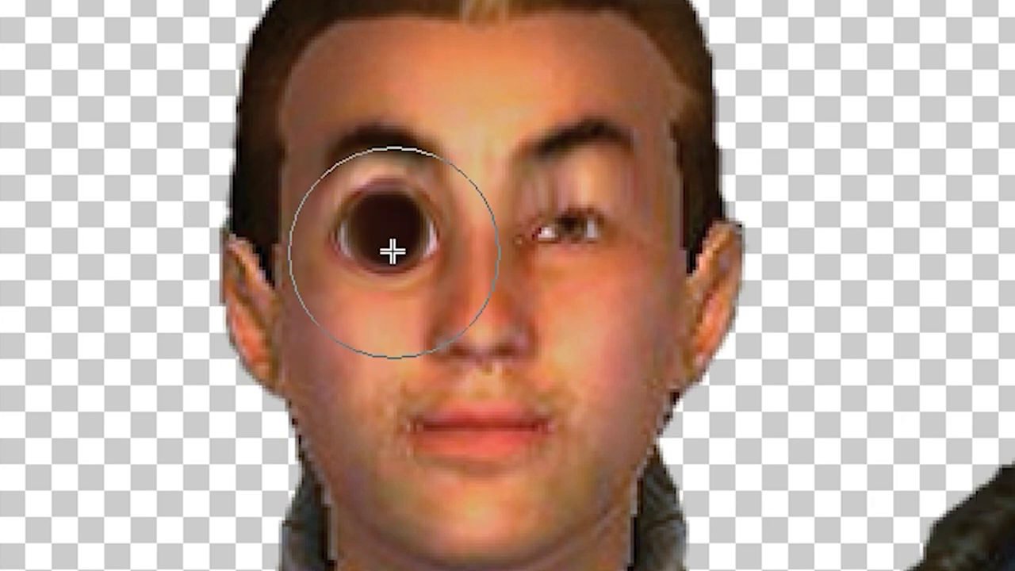
key(ctrl+z)
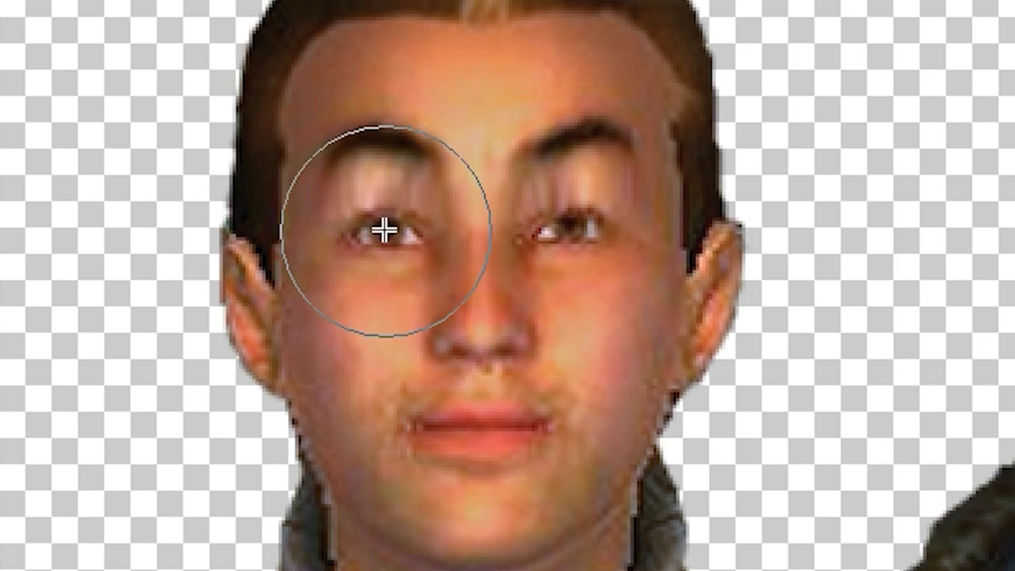
drag(384, 230, 386, 225)
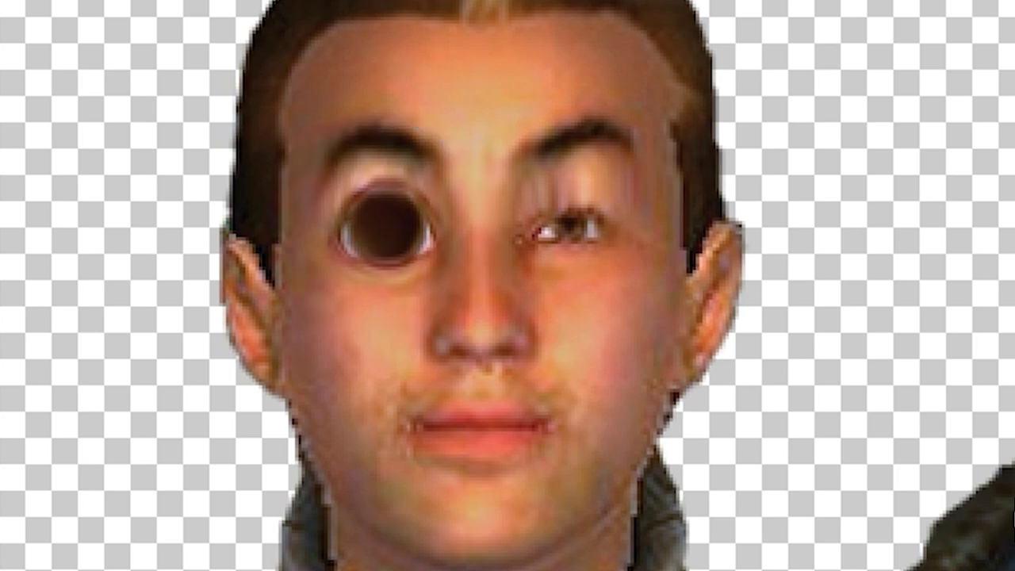
drag(579, 227, 571, 222)
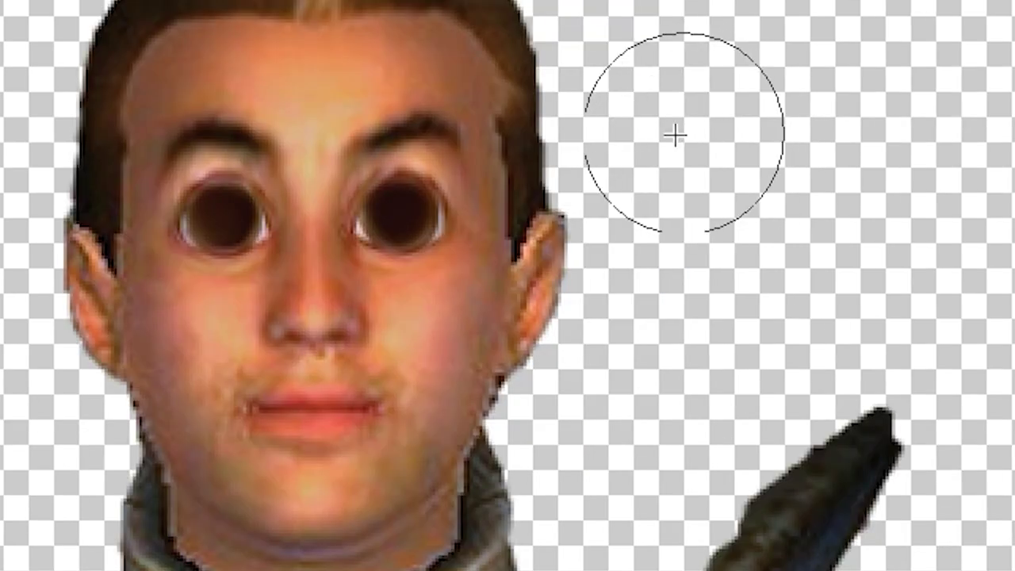
key(ctrl+z)
key(ctrl+z)
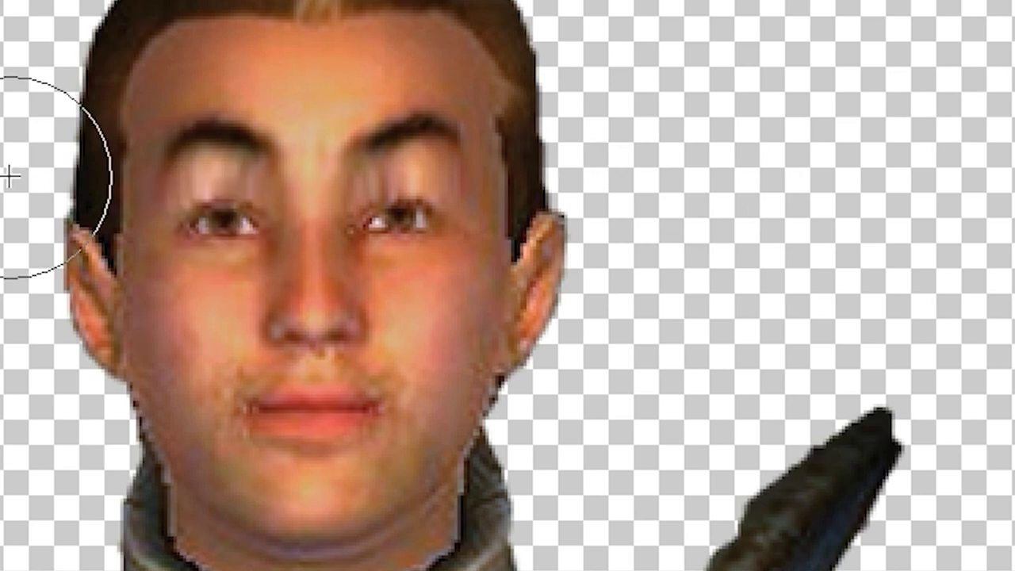
mouse_move(245, 222)
mouse_down()
mouse_move(201, 234)
mouse_move(255, 223)
mouse_move(208, 225)
mouse_move(223, 230)
mouse_move(208, 220)
mouse_move(271, 221)
mouse_move(191, 229)
mouse_move(246, 227)
mouse_move(184, 222)
mouse_move(254, 224)
mouse_move(193, 210)
mouse_up()
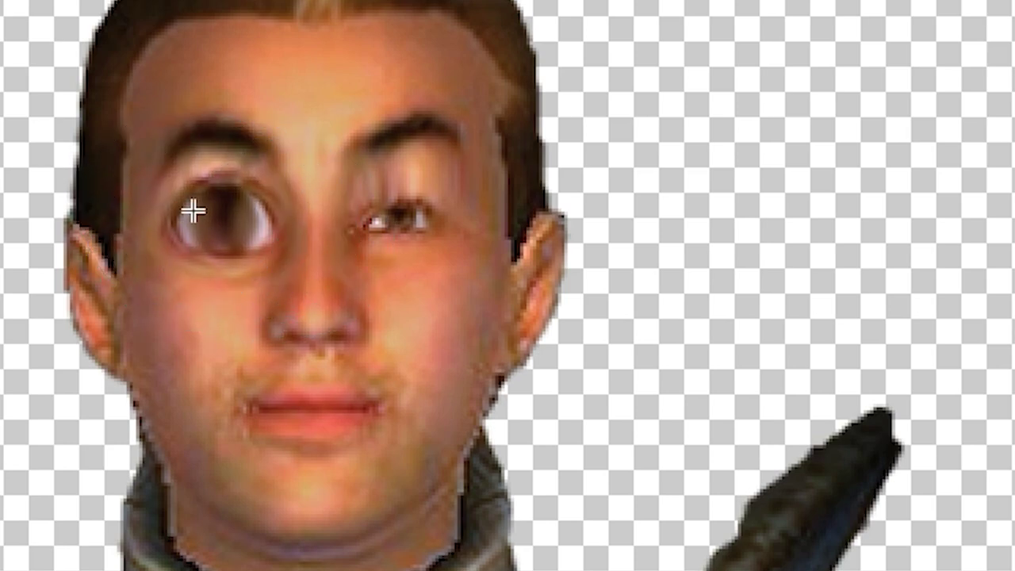
mouse_move(380, 216)
mouse_down()
mouse_move(406, 223)
mouse_move(371, 222)
mouse_move(412, 216)
mouse_move(371, 226)
mouse_move(463, 235)
mouse_up()
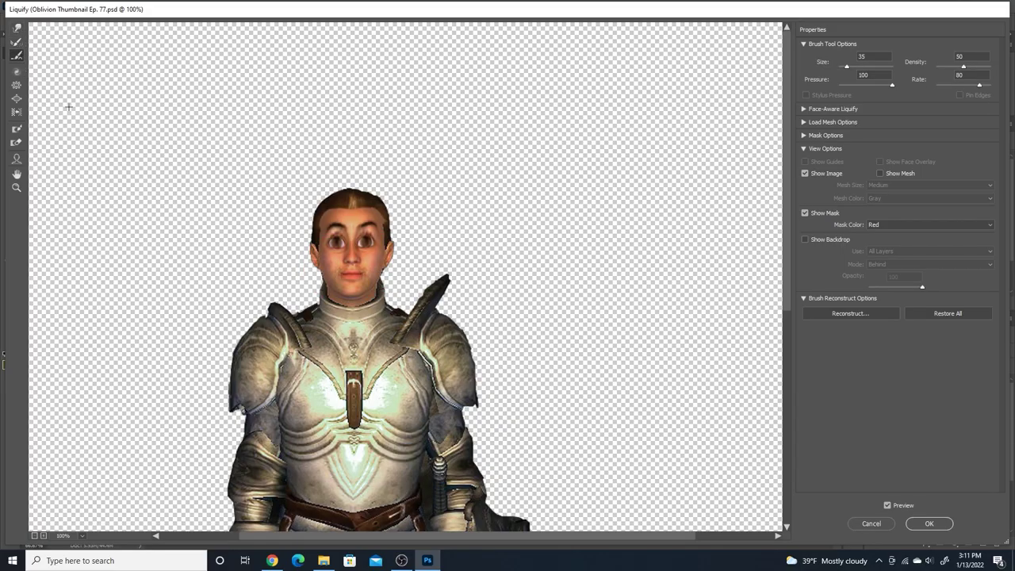
Step: Puff up the knight's lips with the Bloat tool and apply the Liquify edits
click(18, 29)
click(18, 56)
click(16, 98)
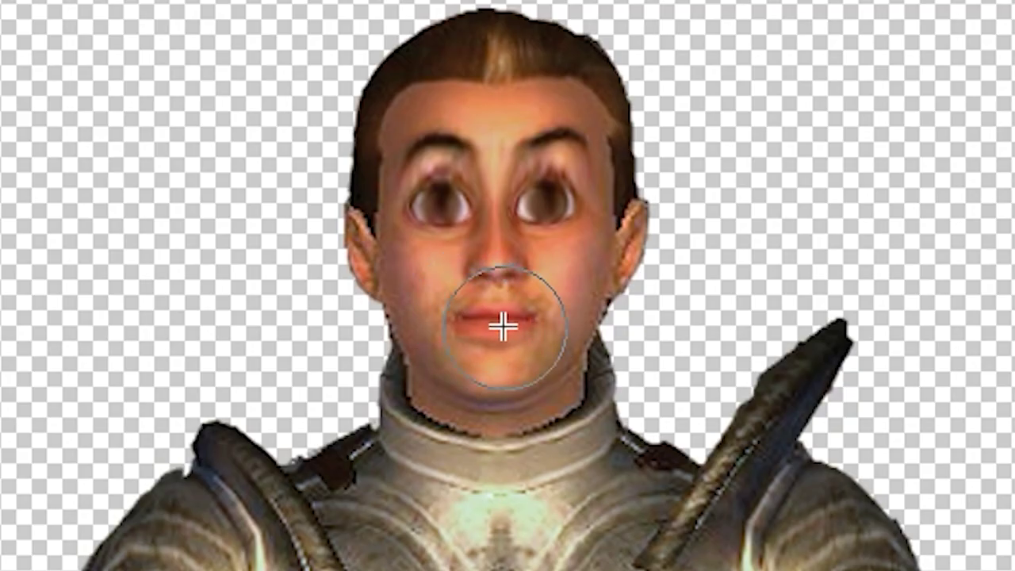
mouse_move(539, 316)
mouse_down()
mouse_move(473, 314)
mouse_move(530, 325)
mouse_move(452, 318)
mouse_move(511, 312)
mouse_move(522, 316)
mouse_move(486, 319)
mouse_move(529, 325)
mouse_move(470, 322)
mouse_move(524, 307)
mouse_move(547, 316)
mouse_up()
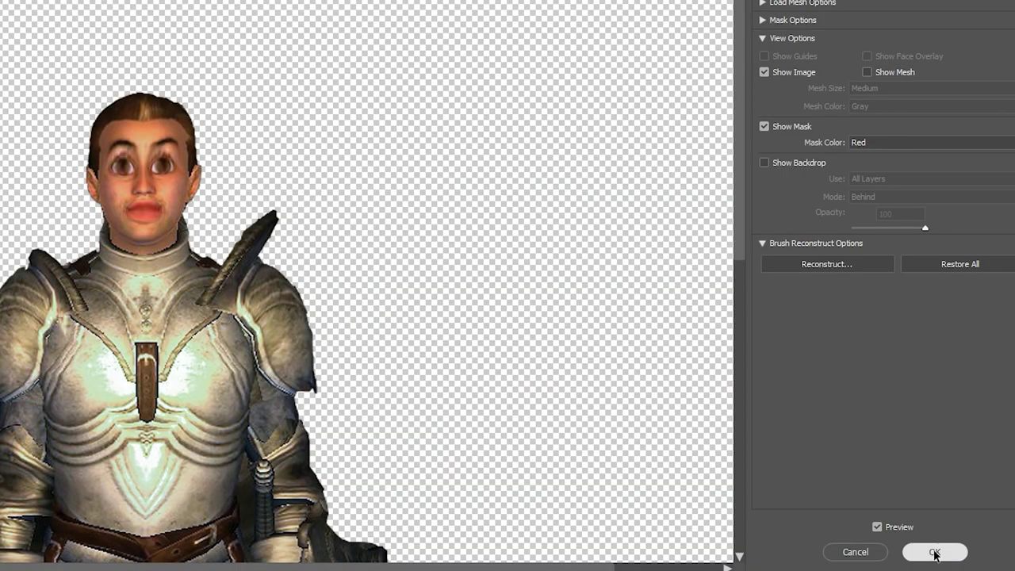
click(929, 550)
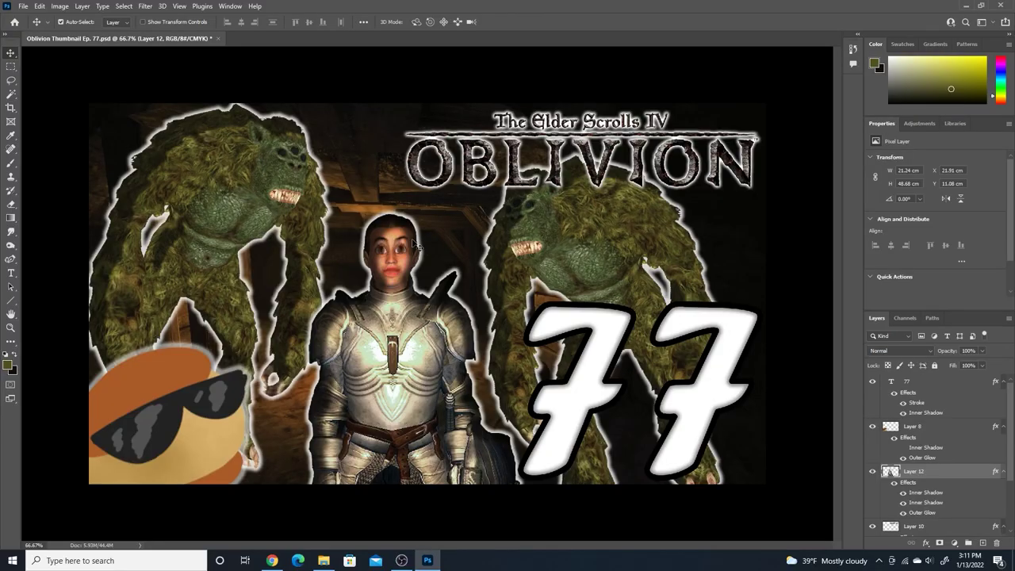
Step: Paint the knight's mouth open in dark brown with the Brush tool
click(180, 6)
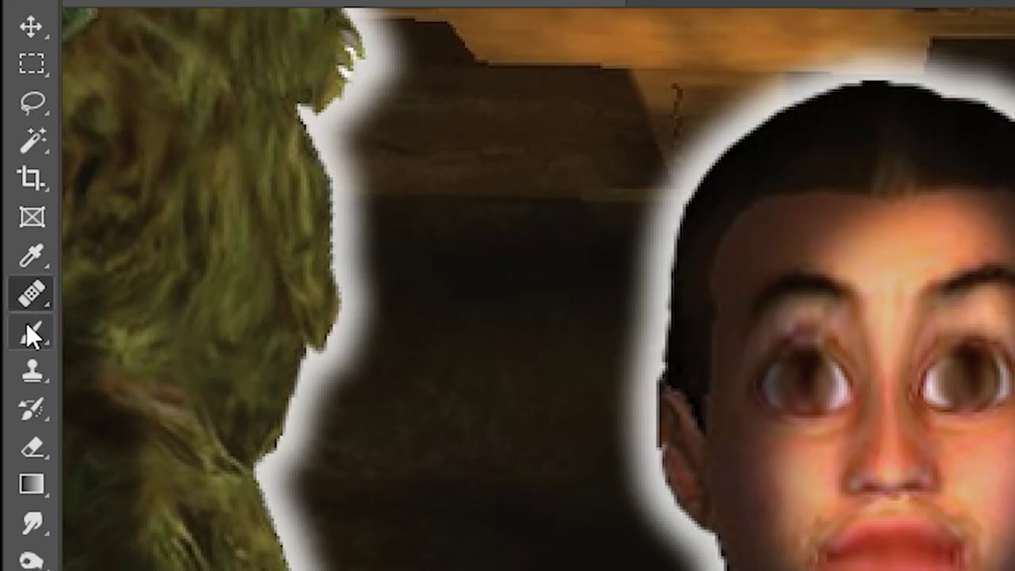
right_click(11, 163)
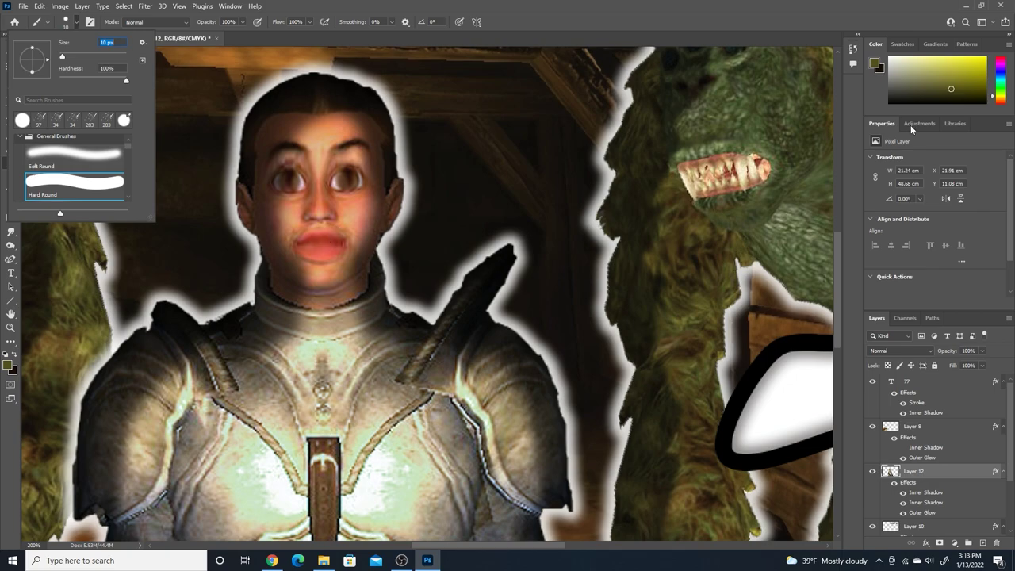
drag(1000, 83, 999, 103)
mouse_move(778, 339)
mouse_down()
mouse_move(761, 353)
mouse_move(775, 349)
mouse_up()
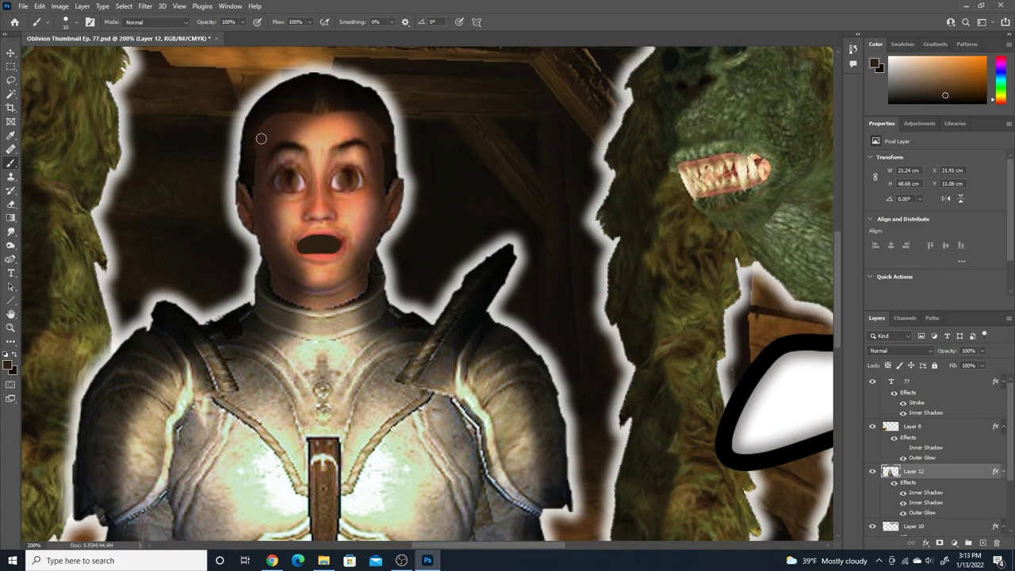
Step: Paint a small purple tongue inside the mouth with a 7 px brush
drag(1001, 73, 1000, 68)
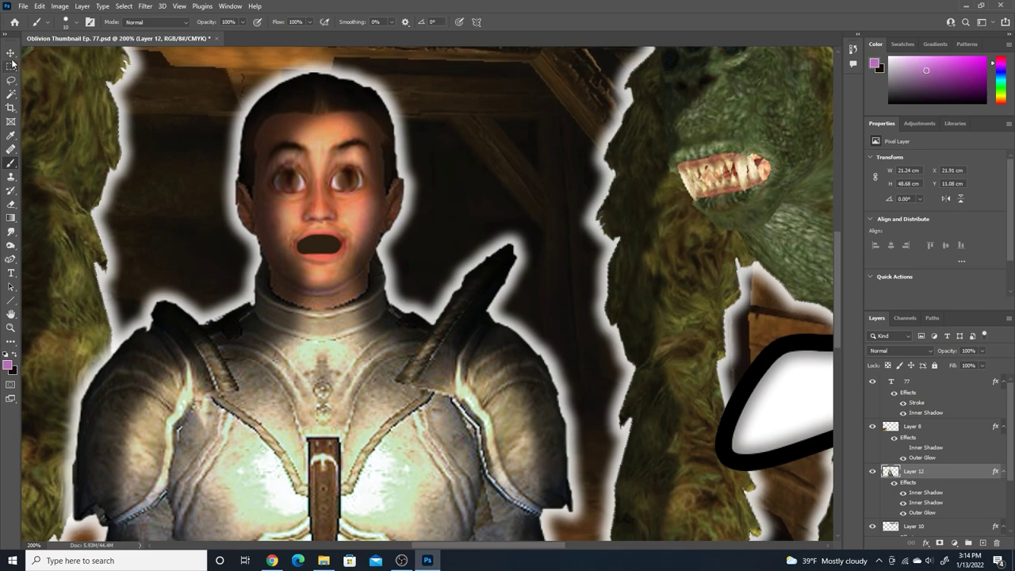
click(75, 22)
drag(47, 41, 40, 41)
click(320, 250)
key(ctrl+0)
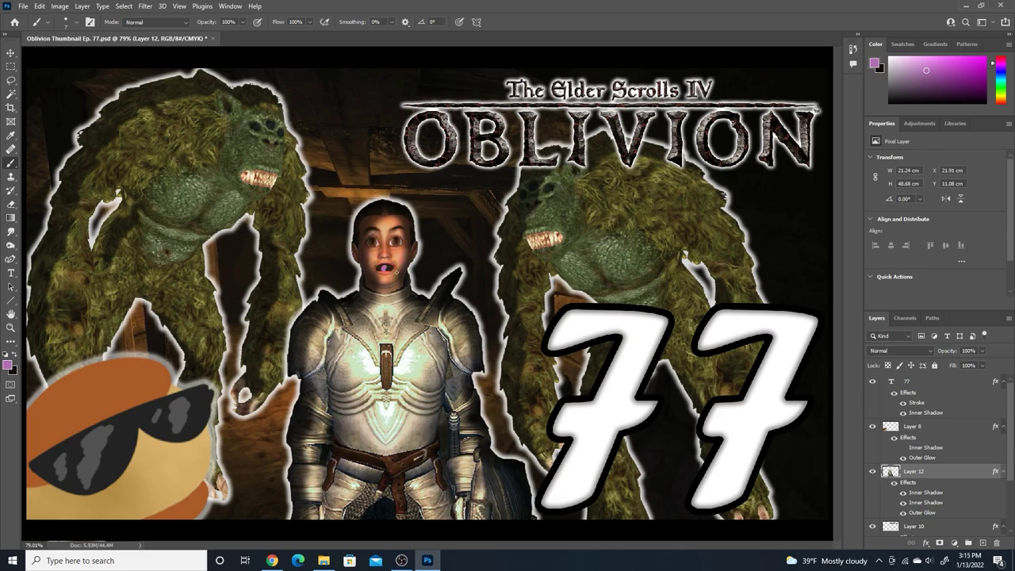
Step: Bring the water drops image into the thumbnail, scaled and rotated beside the knight's head
click(23, 6)
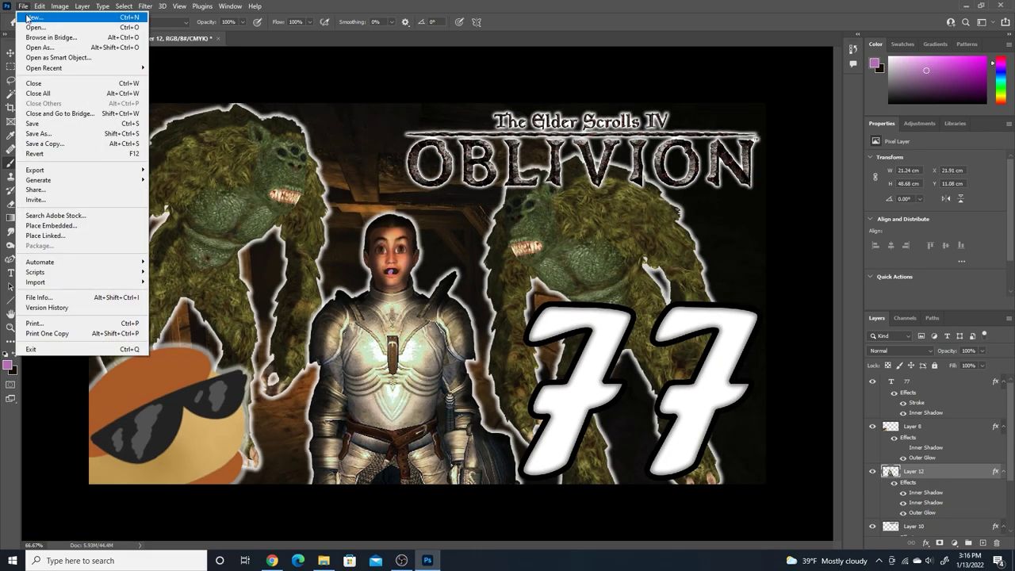
click(35, 29)
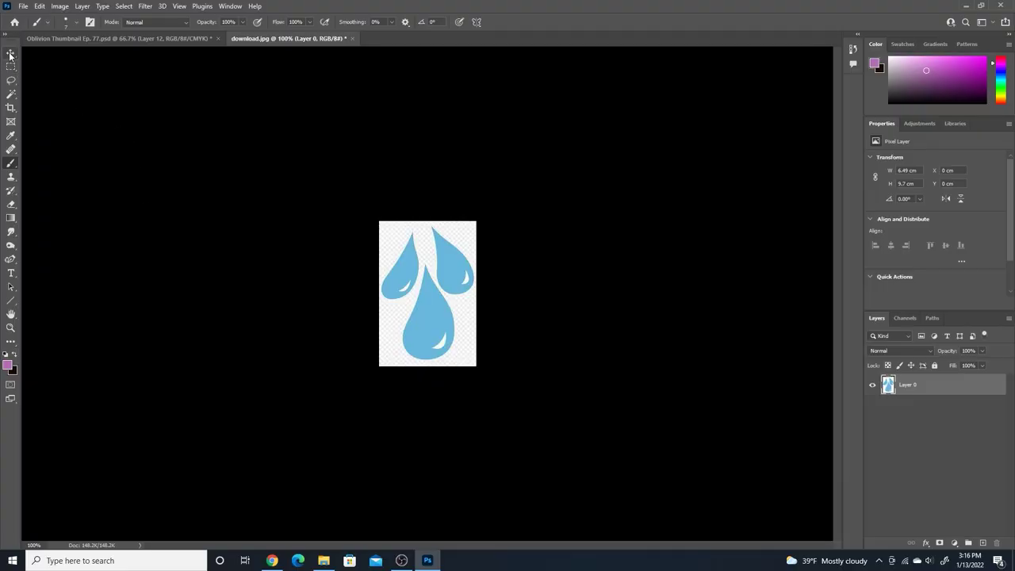
click(10, 52)
drag(27, 64, 373, 299)
key(ctrl+t)
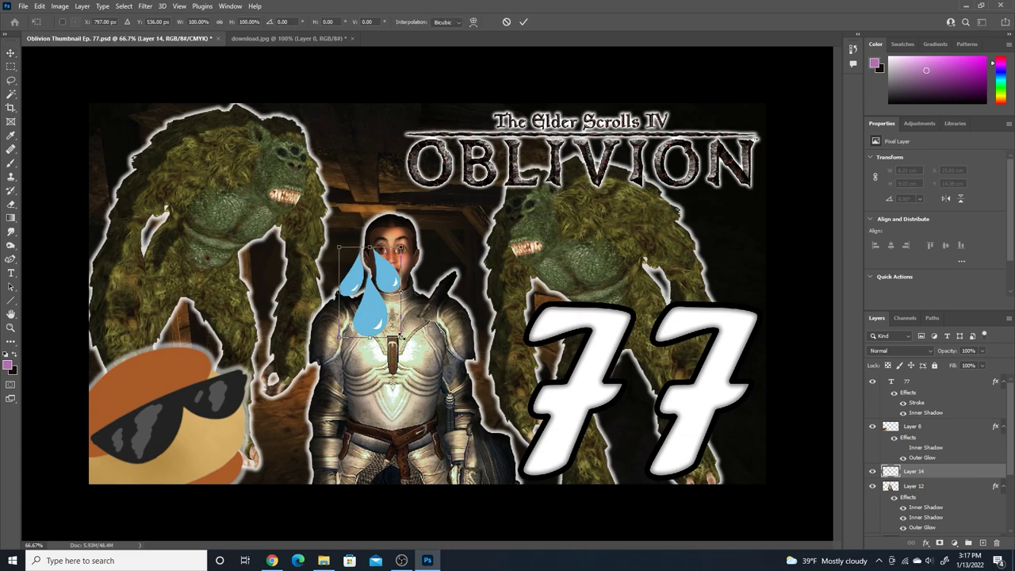
drag(401, 336, 412, 235)
drag(433, 249, 452, 165)
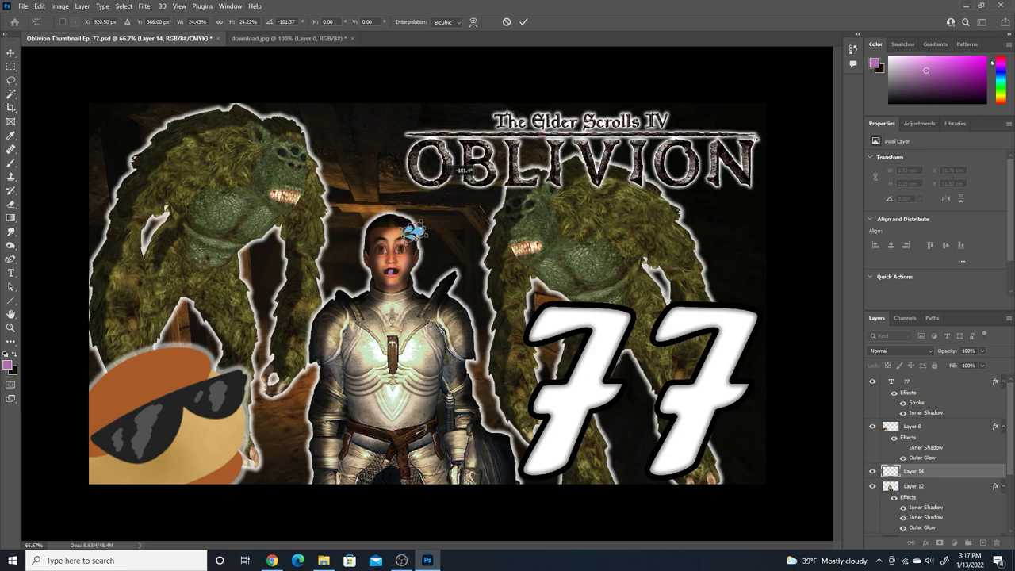
key(Return)
Step: Duplicate the drops layer, flip it horizontally and place it on the head's left side
right_click(916, 471)
click(852, 66)
click(596, 157)
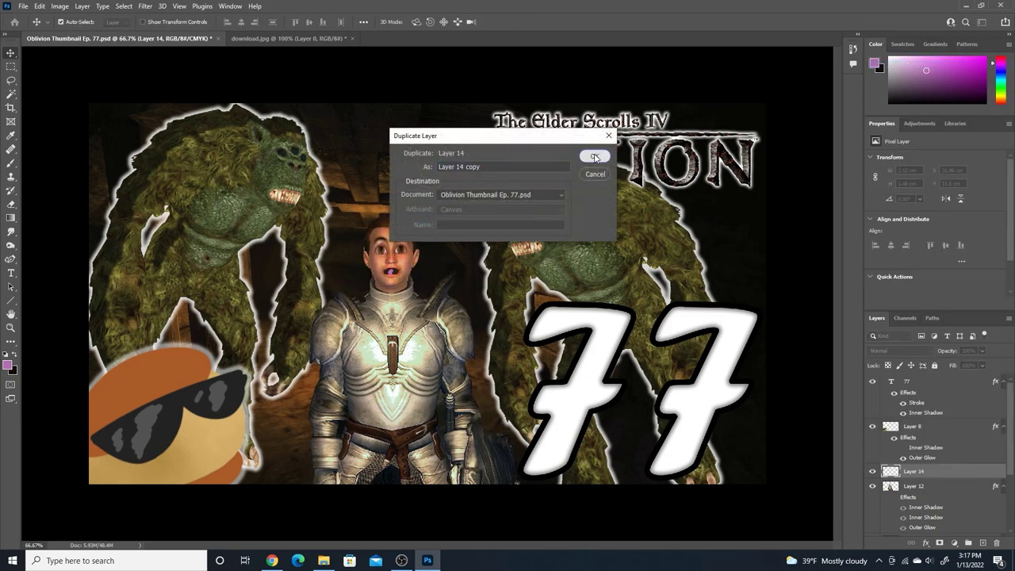
drag(418, 226, 378, 231)
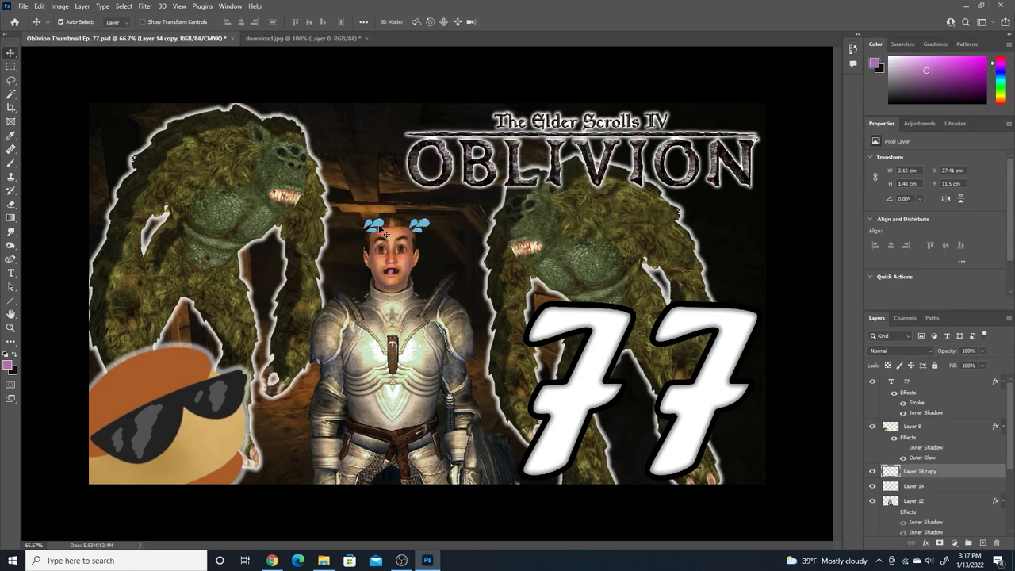
key(ctrl+t)
right_click(377, 230)
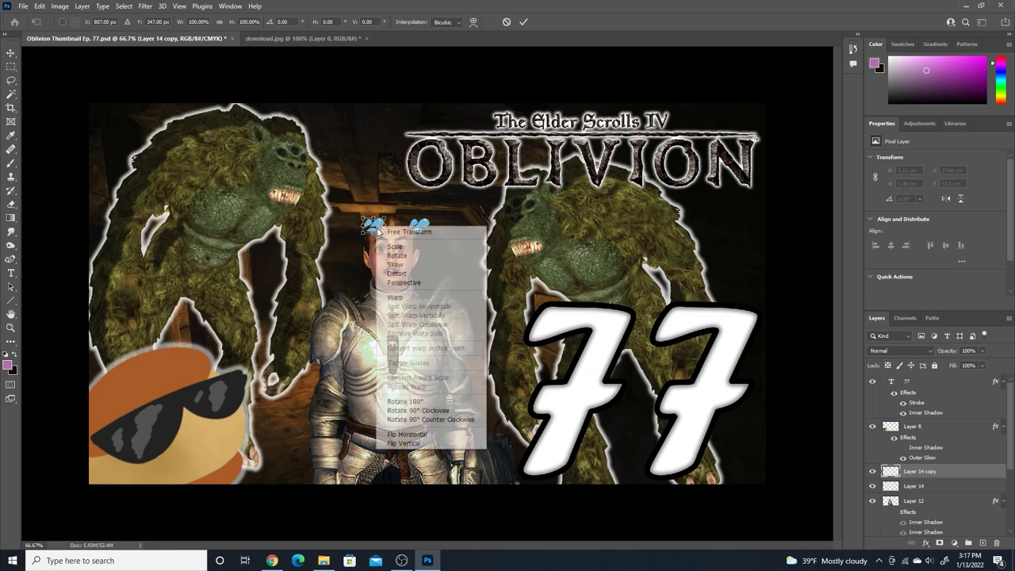
click(406, 434)
drag(377, 226, 359, 227)
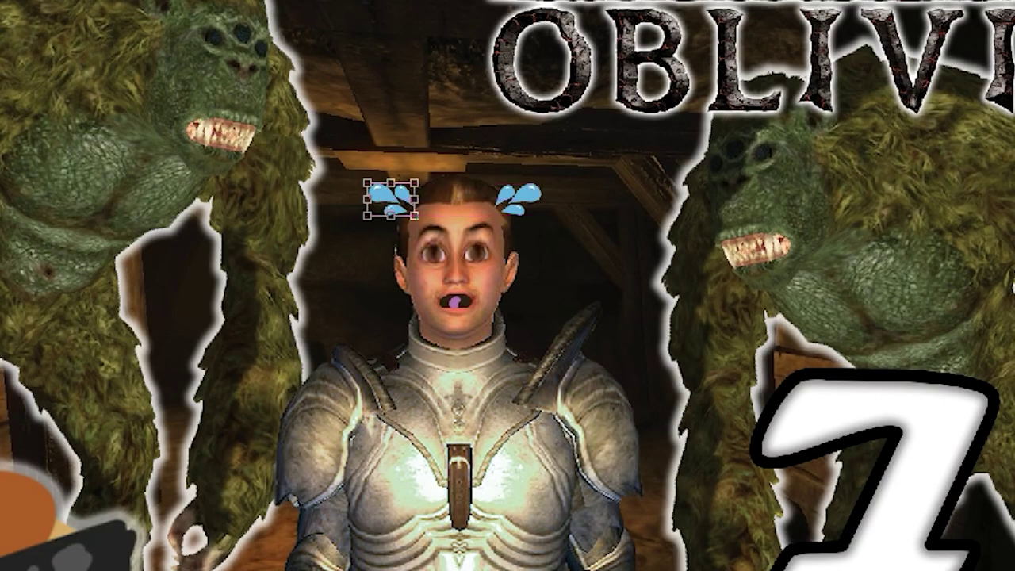
key(Return)
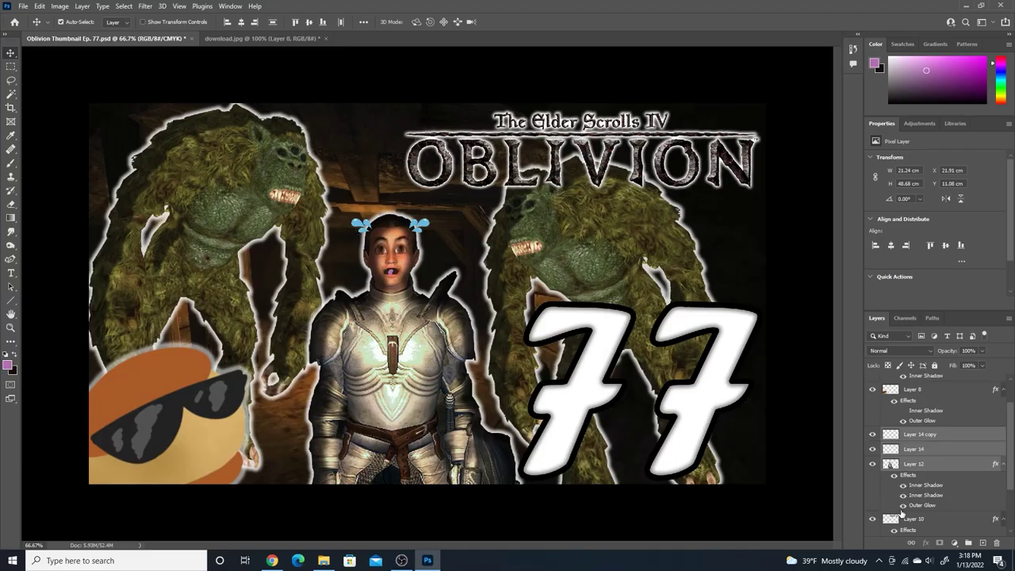
Step: Hide the knight's outer glow and merge the drops with the knight layer
click(903, 505)
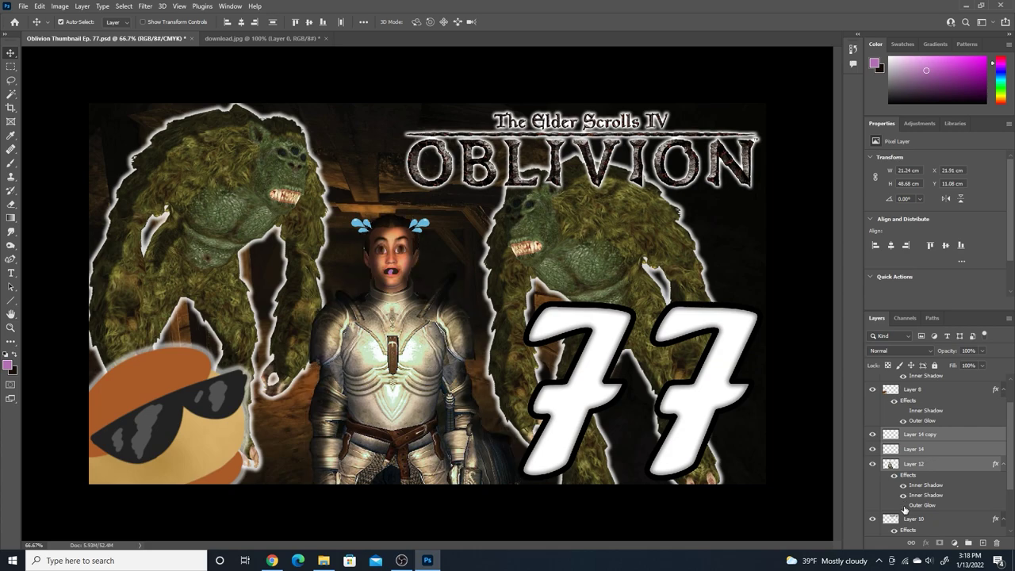
right_click(941, 443)
click(864, 415)
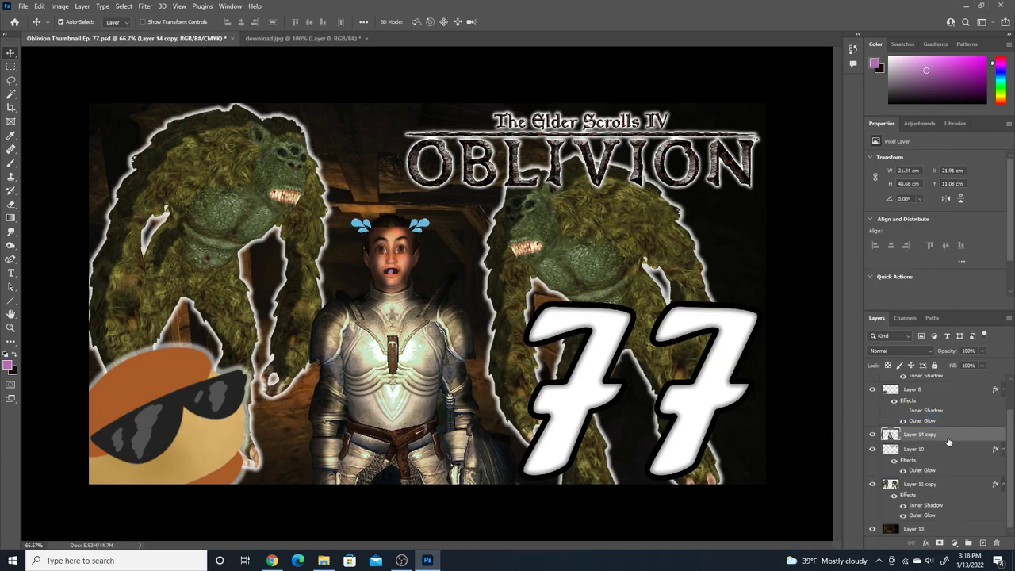
Step: Give Layer 14 copy, the knight with his sweat drops, a white Outer Glow
double_click(948, 442)
click(507, 463)
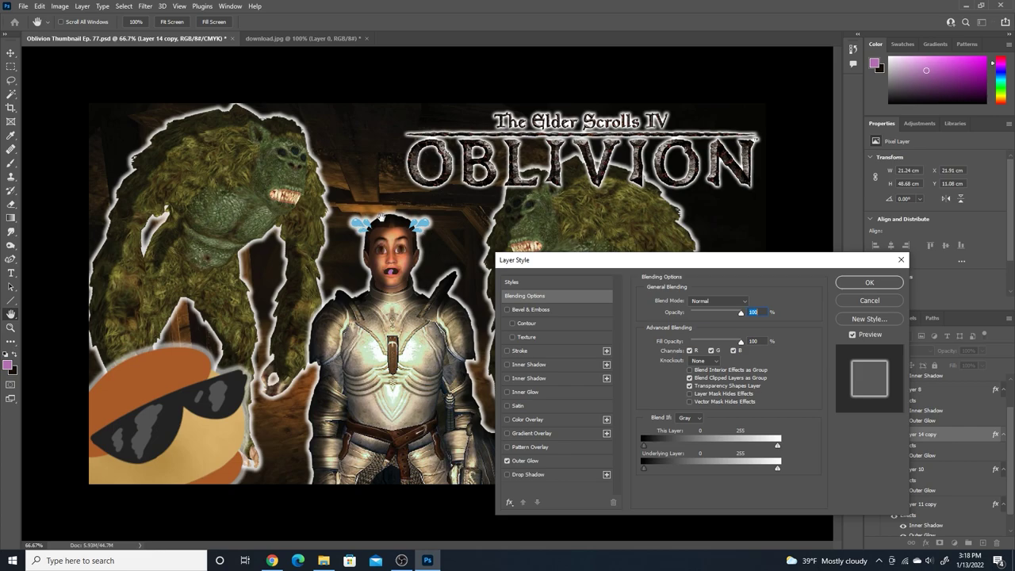
click(868, 283)
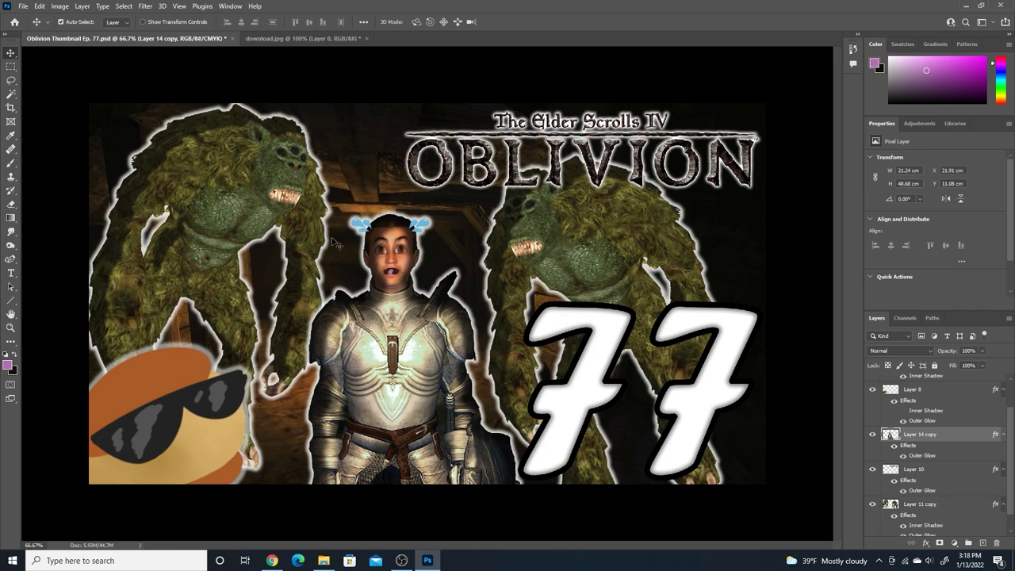
Step: Add a white 'will he live?' caption across the middle of the thumbnail
click(11, 273)
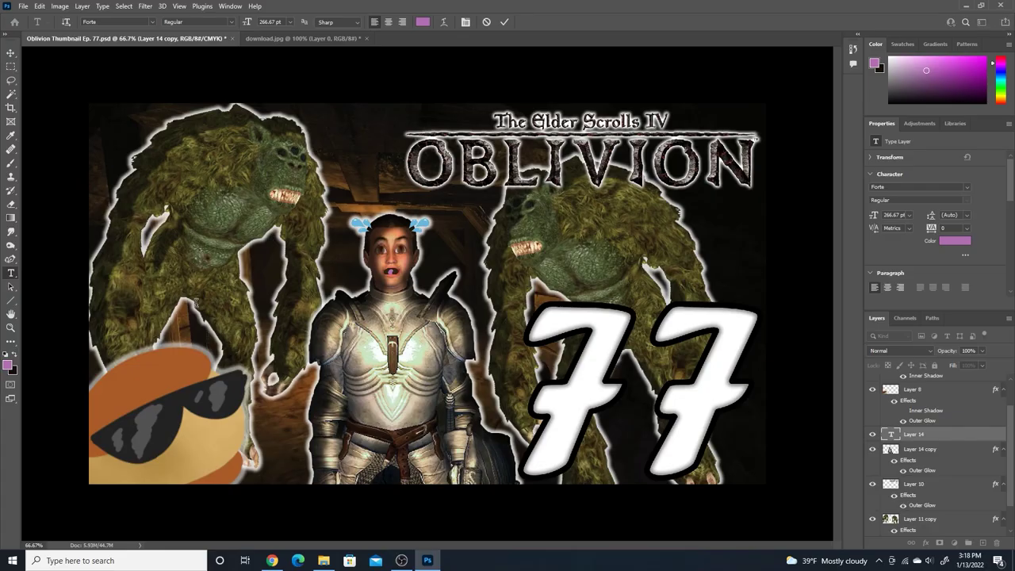
click(570, 334)
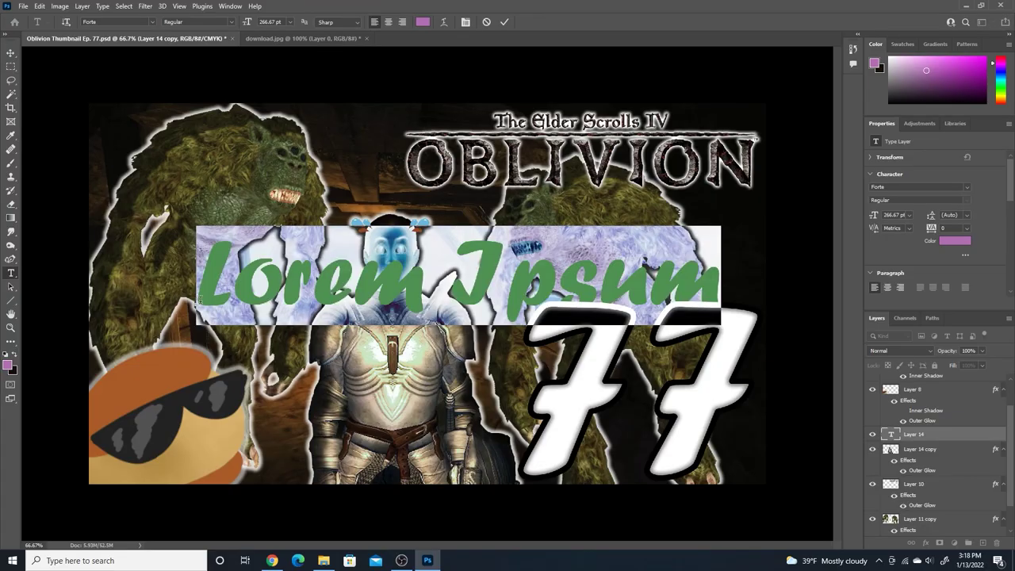
key(BackSpace)
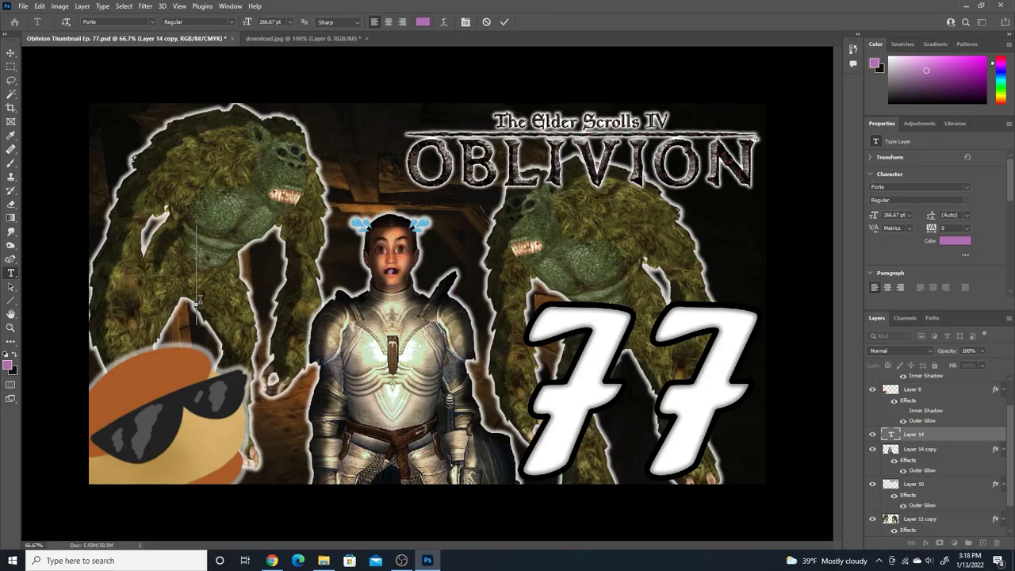
text(will he )
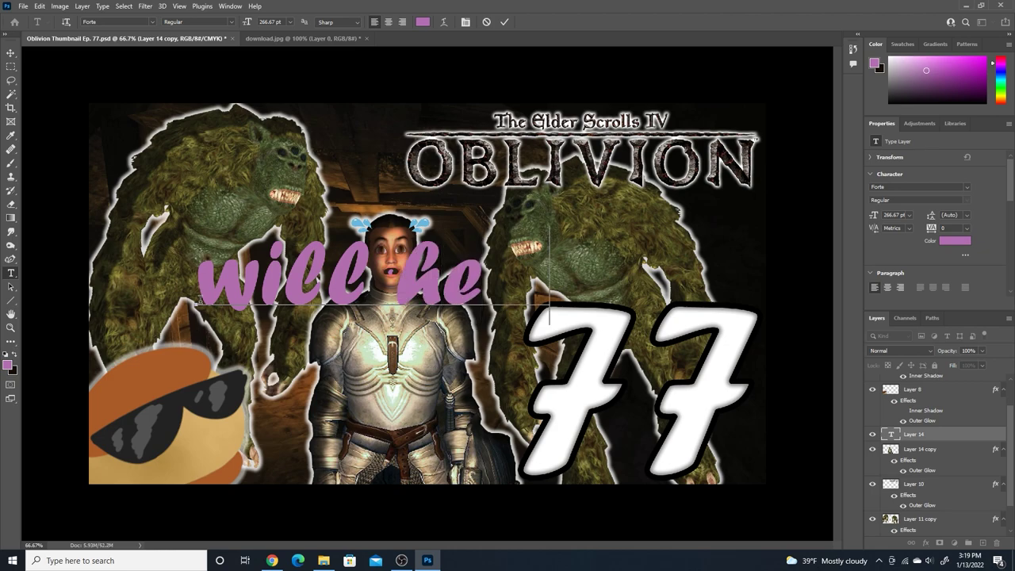
text(live?)
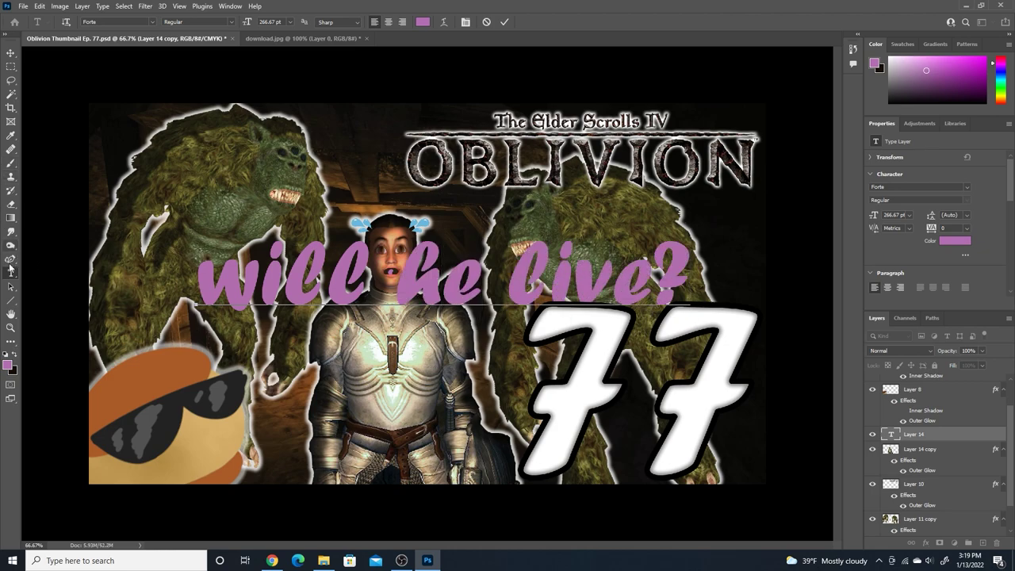
key(ctrl+a)
click(890, 59)
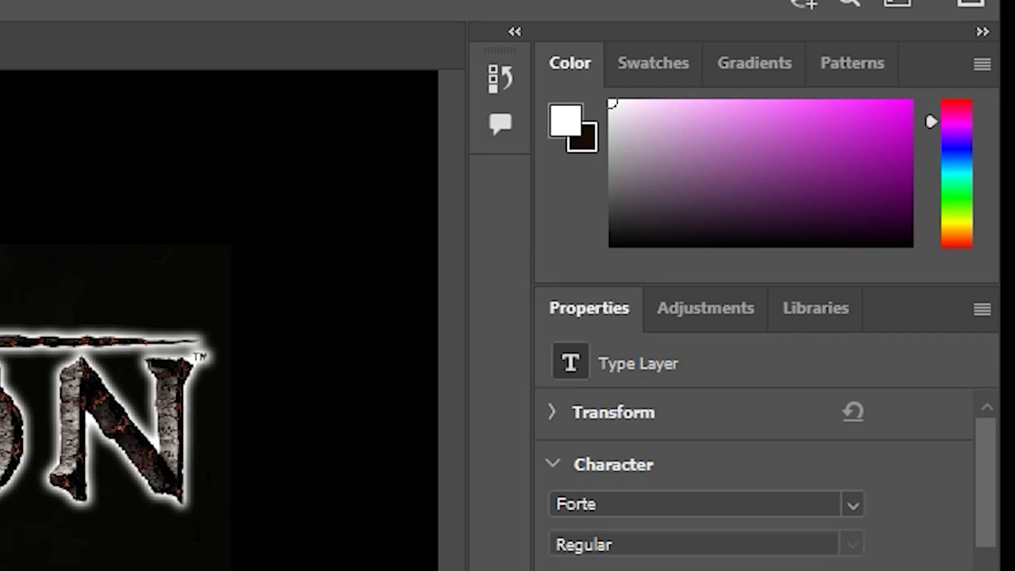
key(ctrl+Return)
key(v)
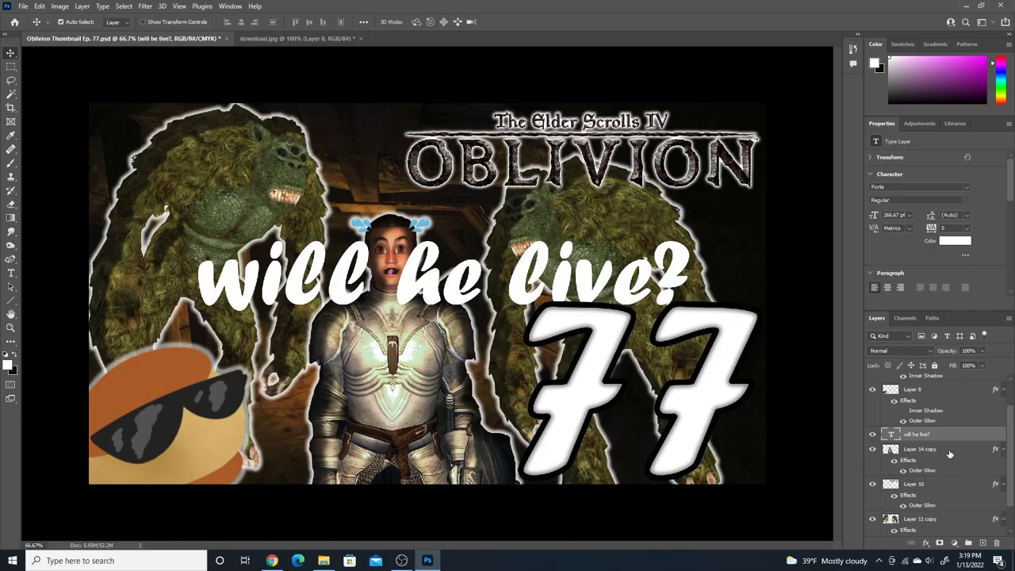
Step: Give the caption a black Stroke outline and adjust its thickness
double_click(958, 433)
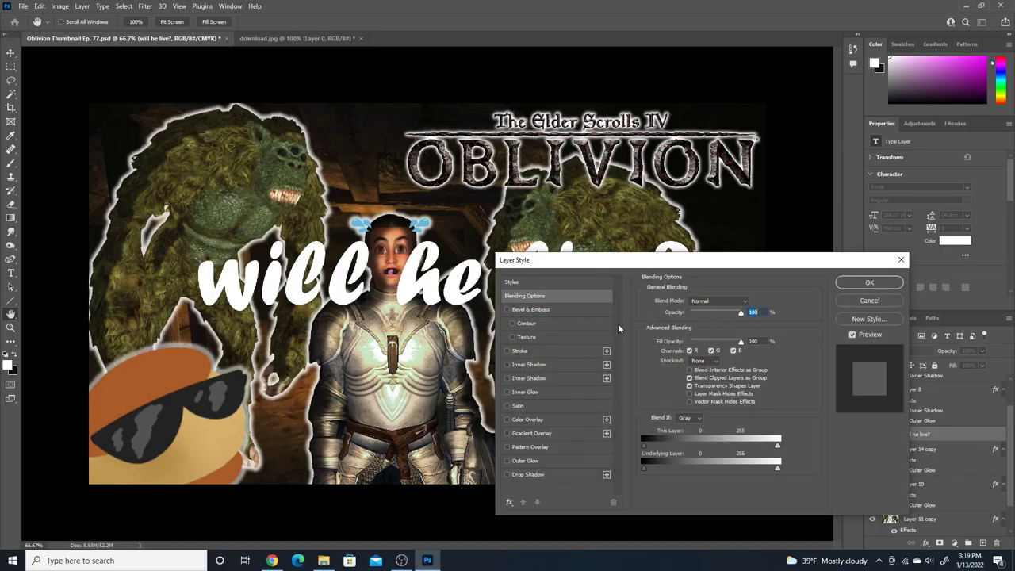
click(506, 351)
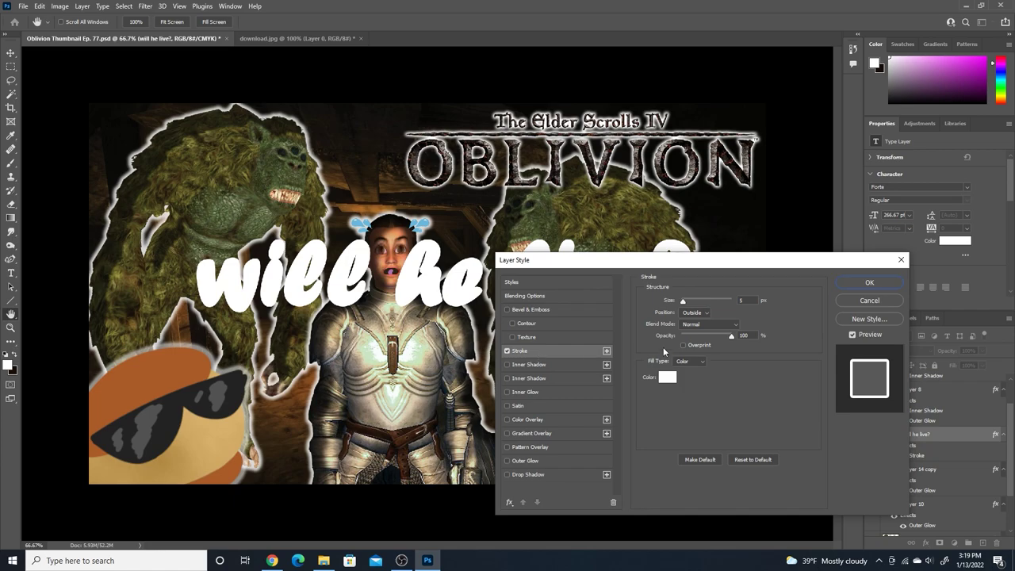
click(668, 377)
click(448, 275)
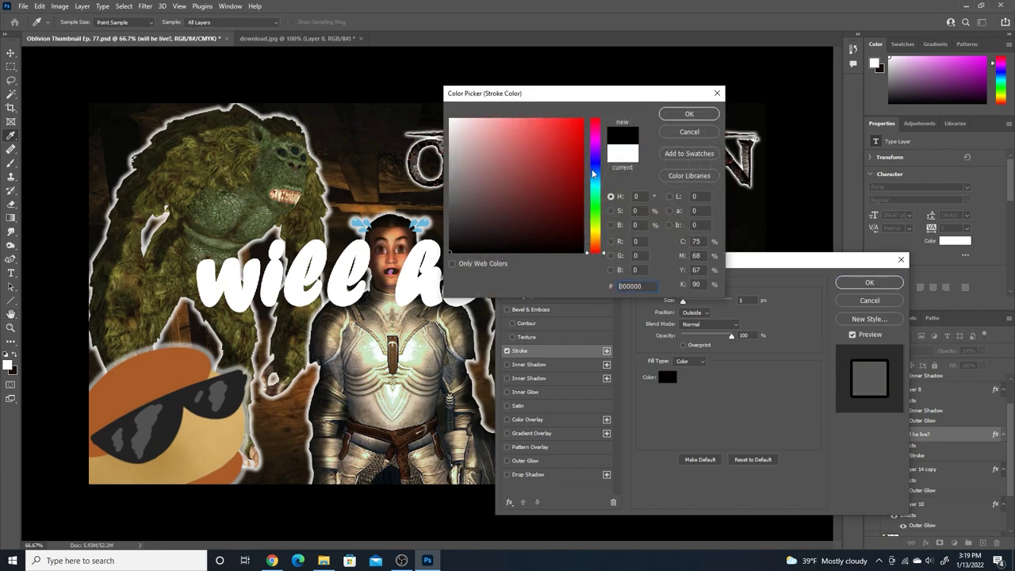
click(689, 117)
drag(695, 307, 684, 305)
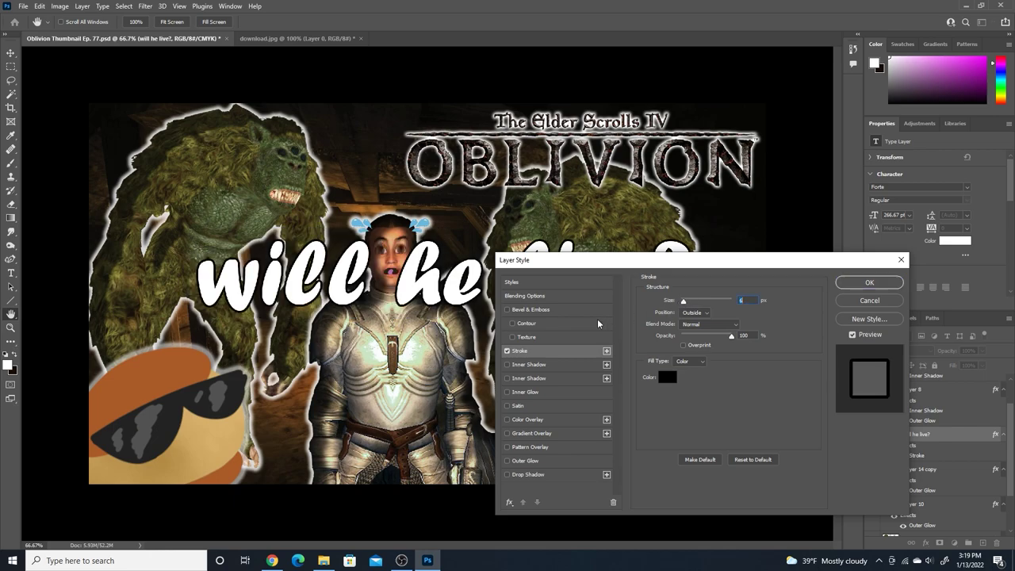
Step: Add an Inner Shadow to the caption with a 7 px distance
click(507, 365)
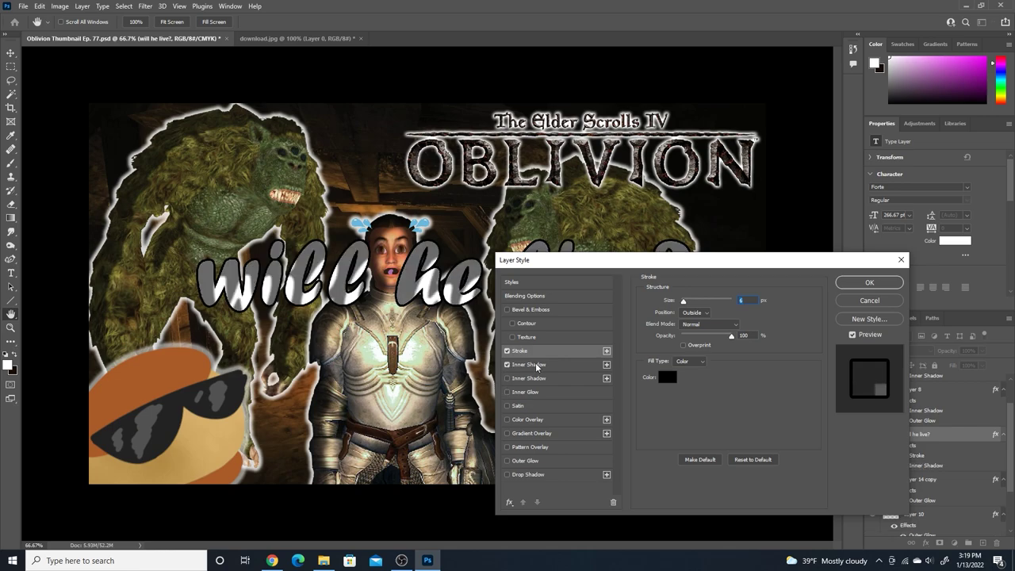
click(536, 365)
drag(631, 259, 519, 358)
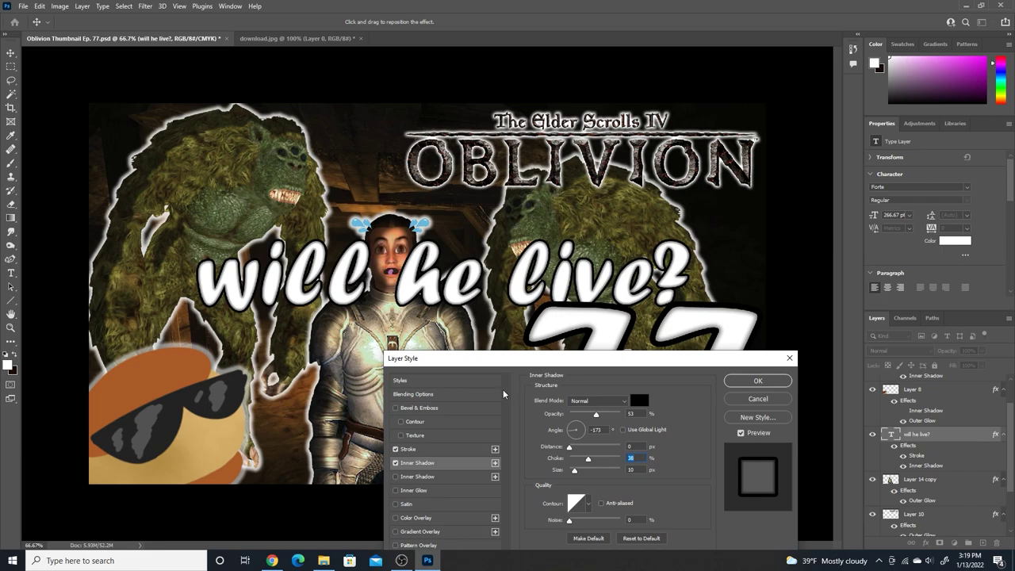
drag(507, 358, 572, 263)
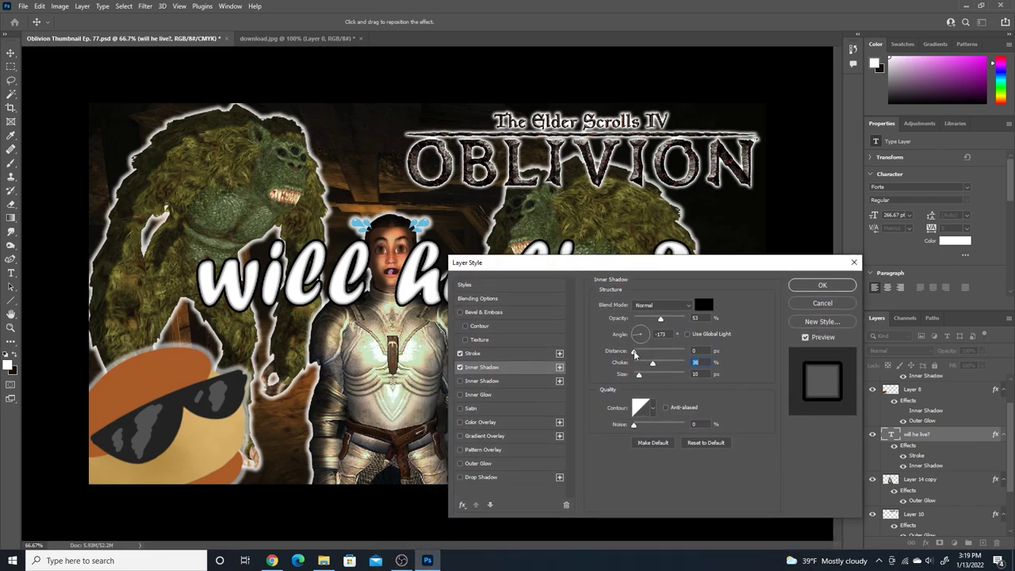
drag(634, 355, 637, 355)
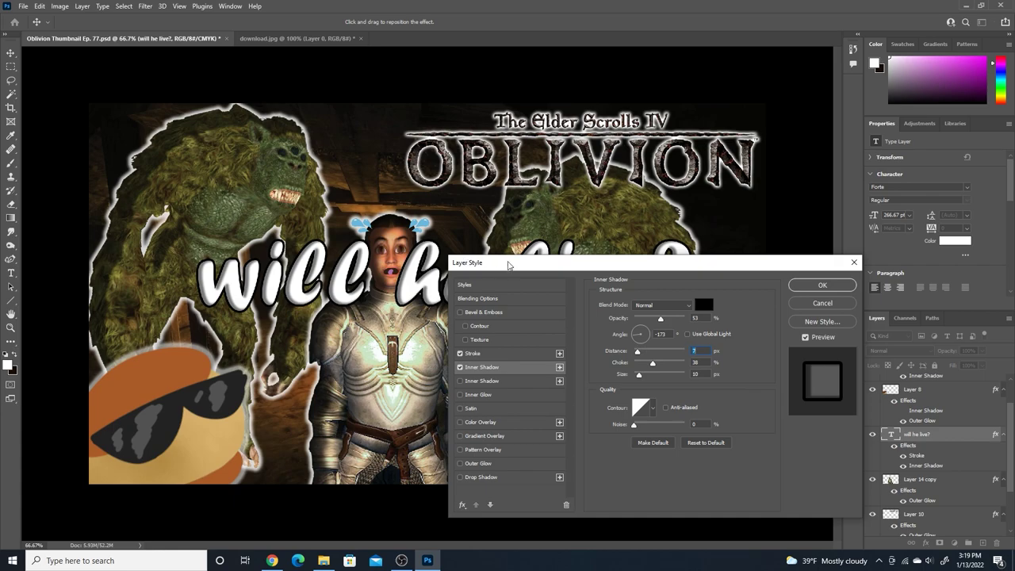
drag(508, 264, 515, 206)
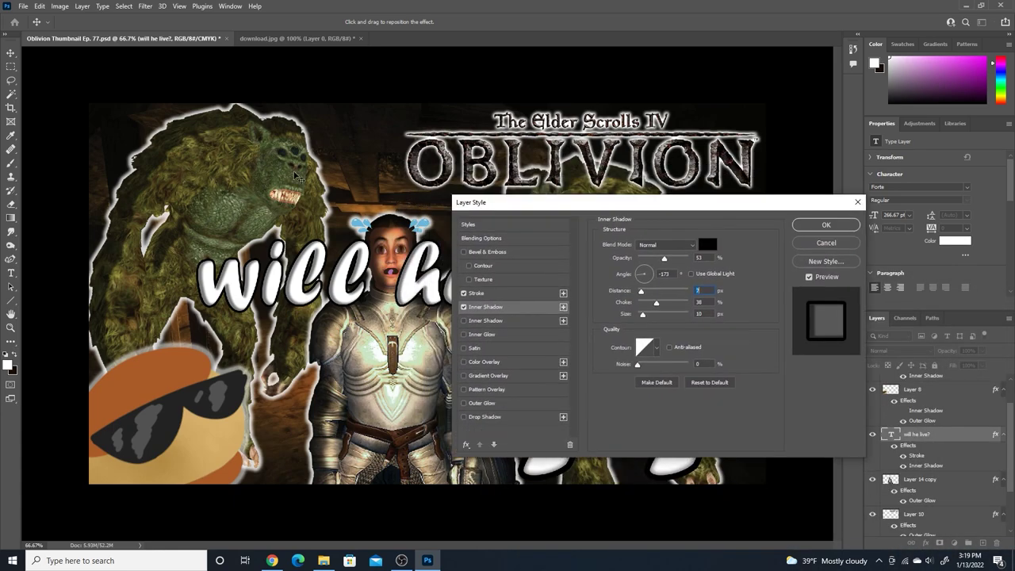
Step: Add a Drop Shadow at 100% opacity, 17 px distance and 43° angle
click(463, 417)
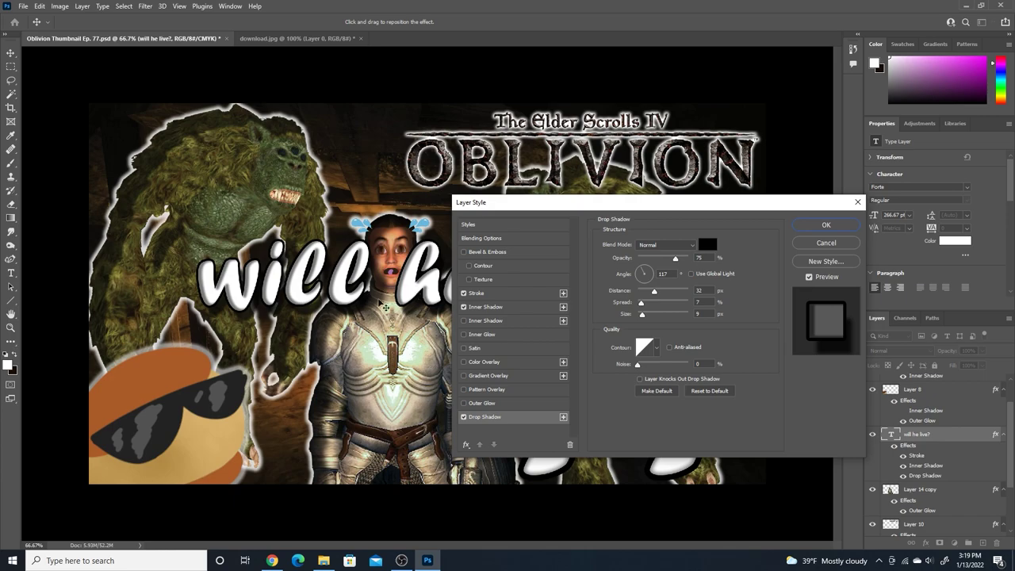
drag(656, 295, 631, 317)
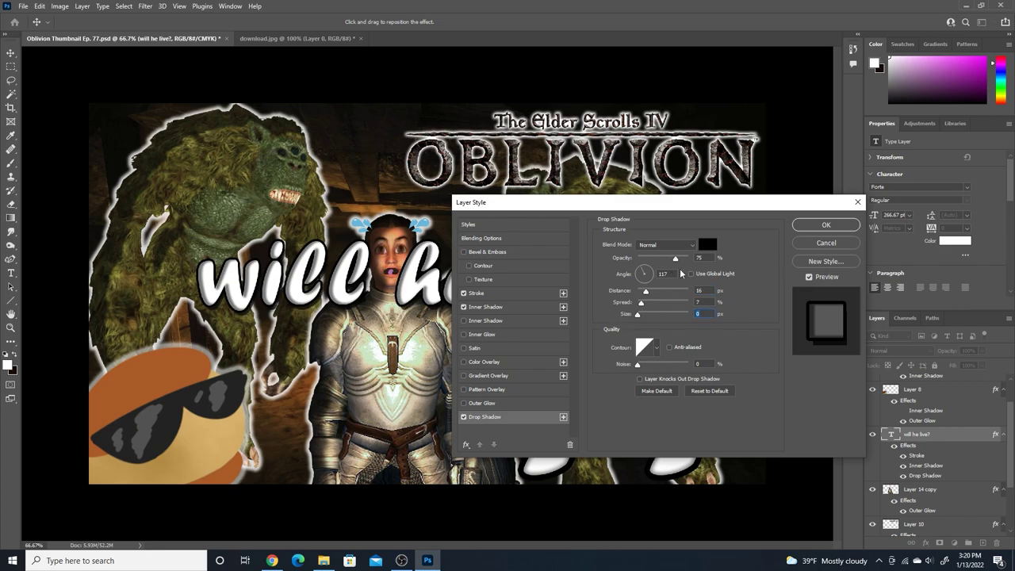
drag(675, 258, 713, 265)
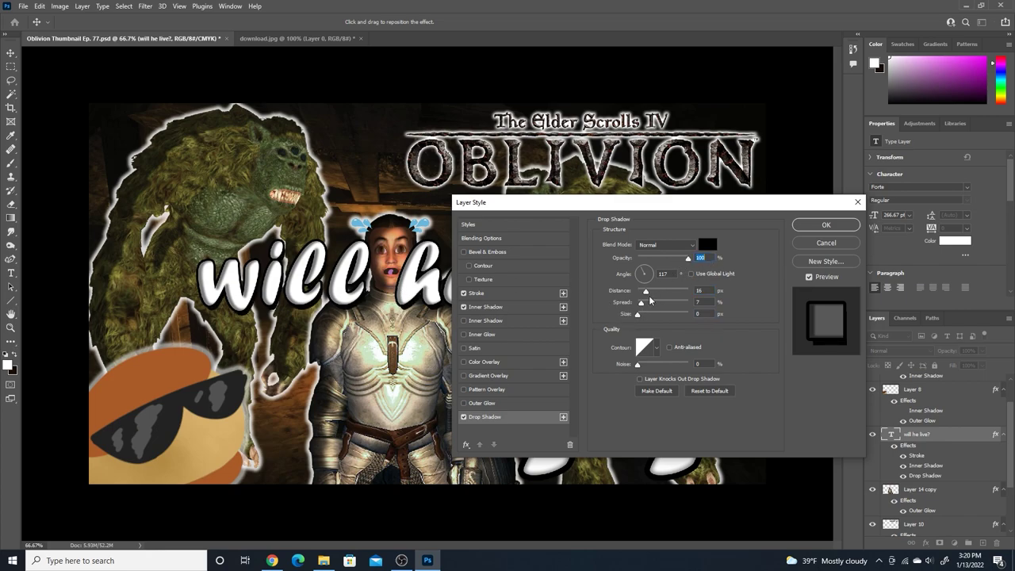
drag(646, 291, 647, 268)
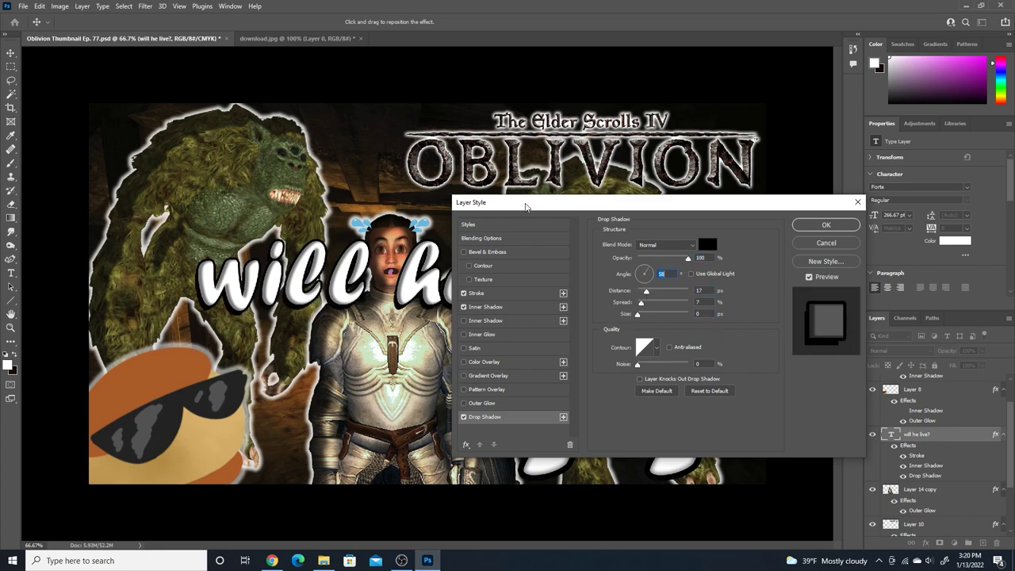
drag(539, 203, 713, 252)
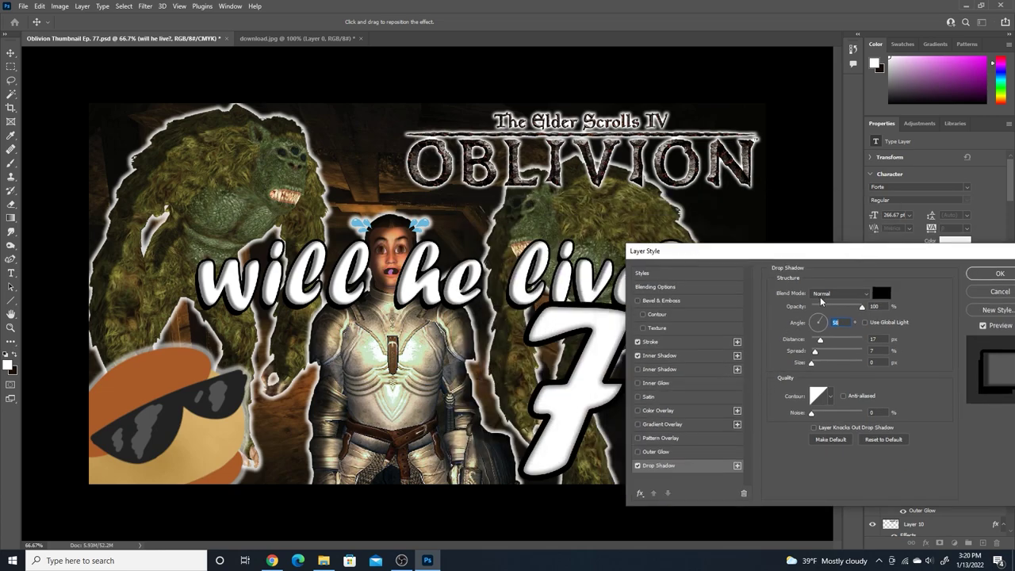
drag(826, 318, 824, 321)
Step: Apply the caption styles, delete the 'will he live?' layer and nudge the knight right
key(Return)
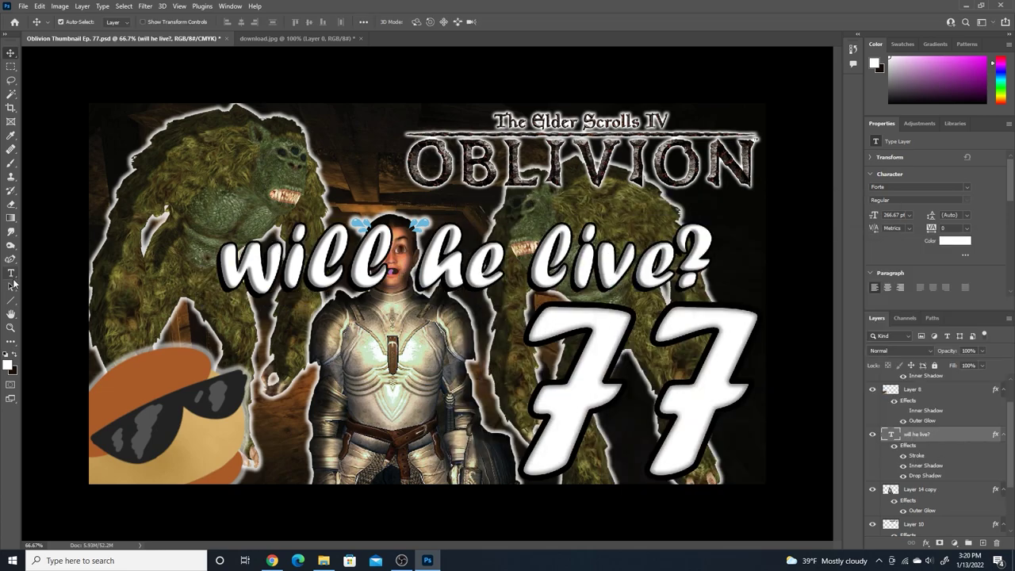
drag(714, 262, 218, 258)
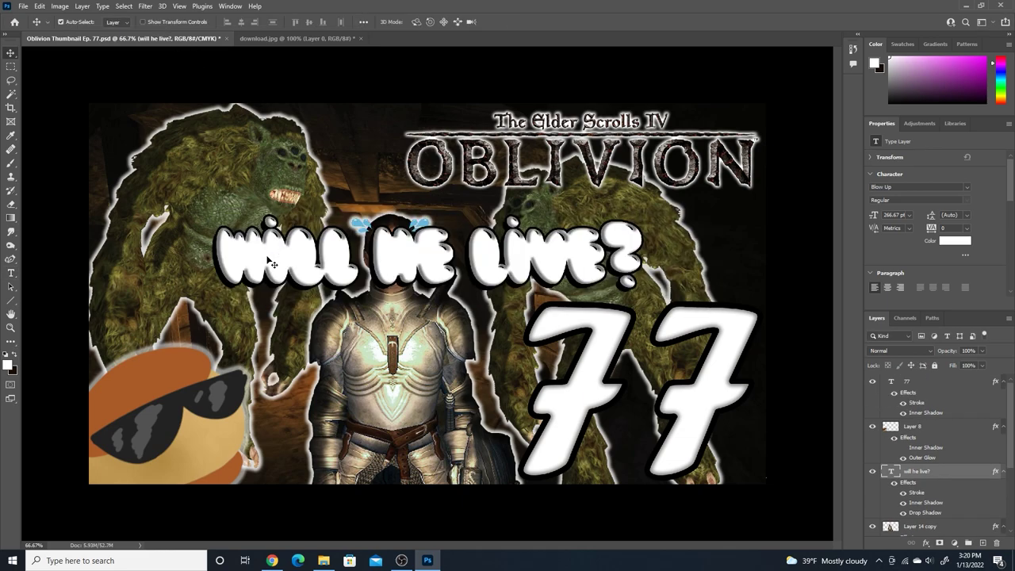
mouse_move(270, 262)
mouse_down()
mouse_move(428, 241)
mouse_move(271, 229)
mouse_move(271, 246)
mouse_up()
key(Delete)
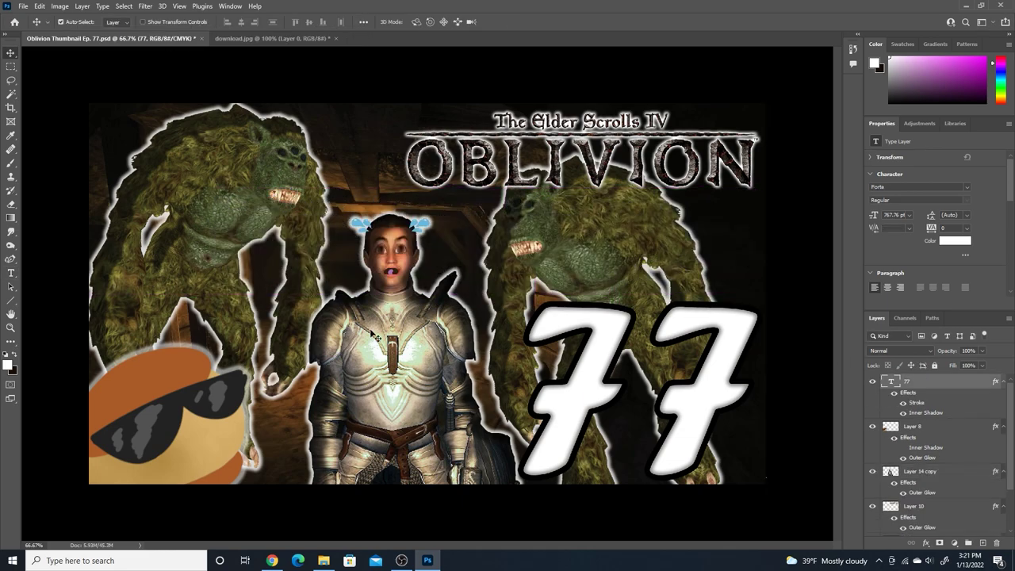
click(365, 335)
key(shift+Right)
key(shift+Right)
key(shift+Right)
key(shift+Right)
key(shift+Right)
key(shift+Right)
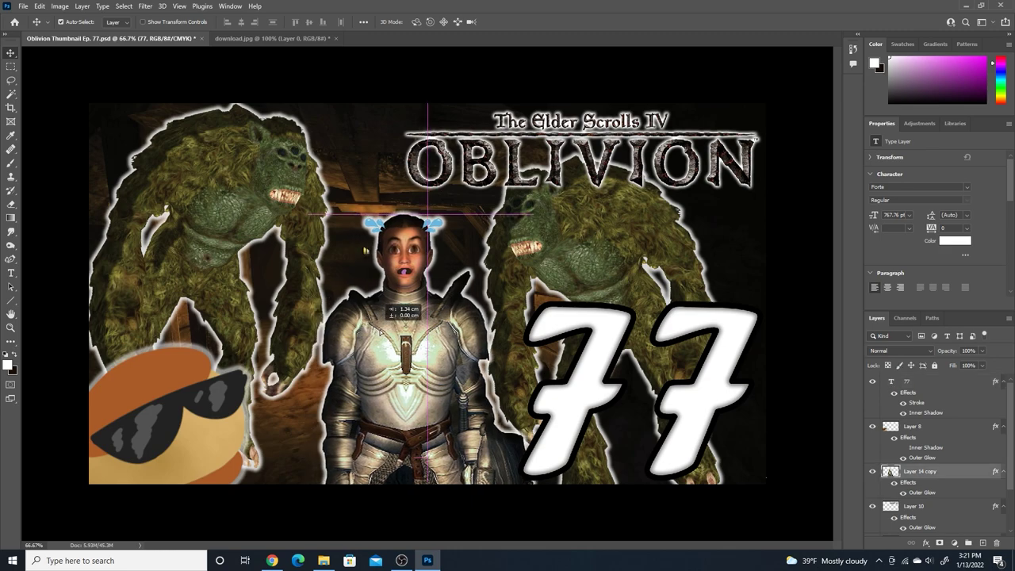
Step: Lasso the left troll's hanging arm on the Layer 11 copy layer
click(10, 81)
scroll(918, 446, down, 3)
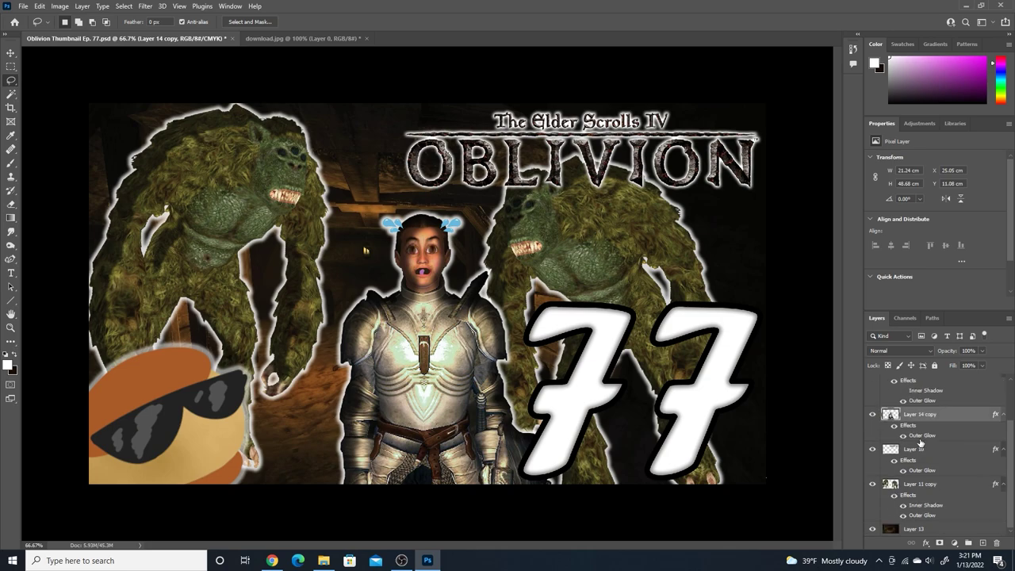
click(931, 485)
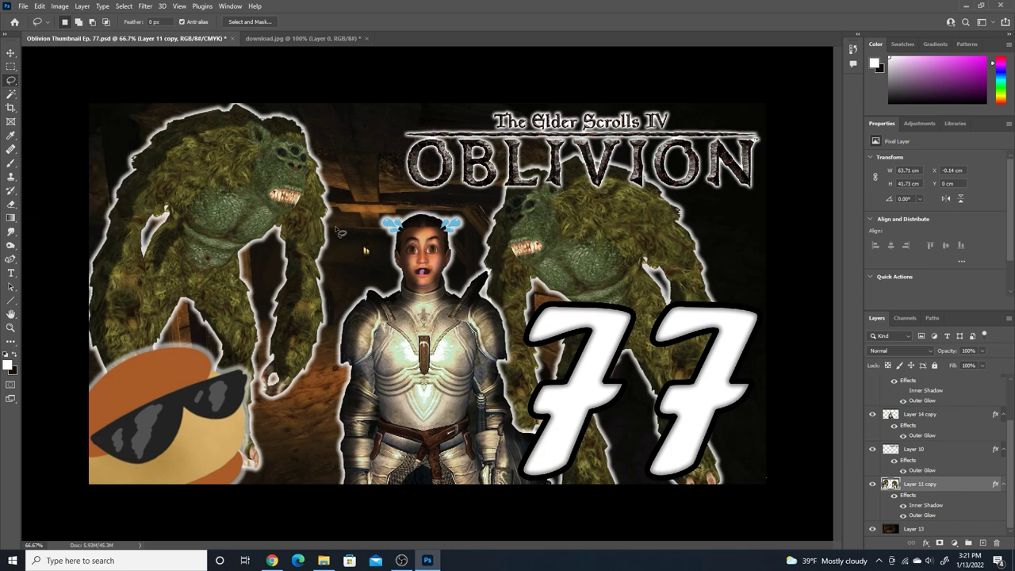
mouse_move(330, 258)
mouse_down()
mouse_move(277, 263)
mouse_move(262, 302)
mouse_move(269, 361)
mouse_move(337, 263)
mouse_move(330, 259)
mouse_up()
Step: Put the selected troll arm on its own layer and shift it toward the knight
click(12, 53)
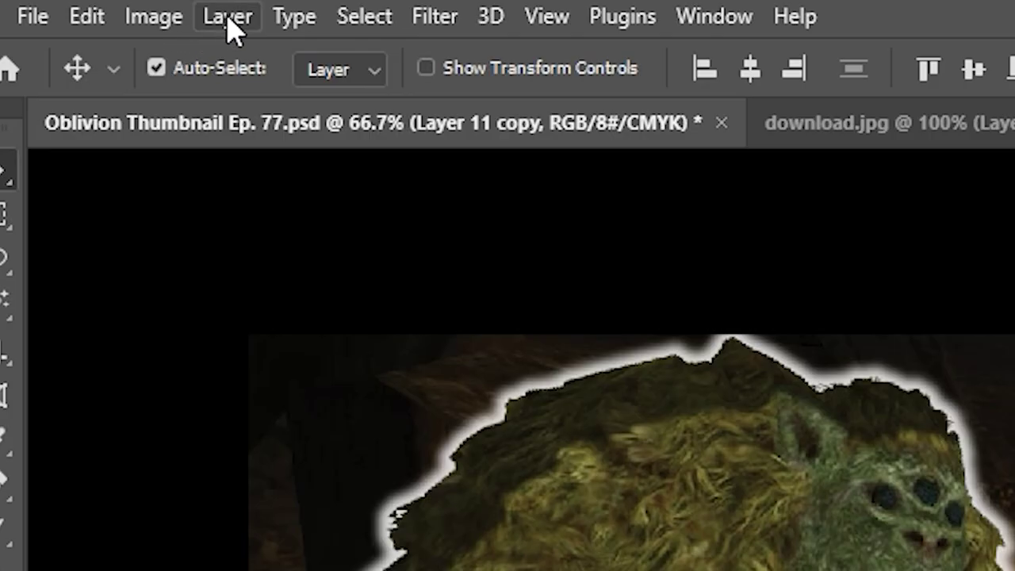
click(230, 24)
mouse_move(245, 57)
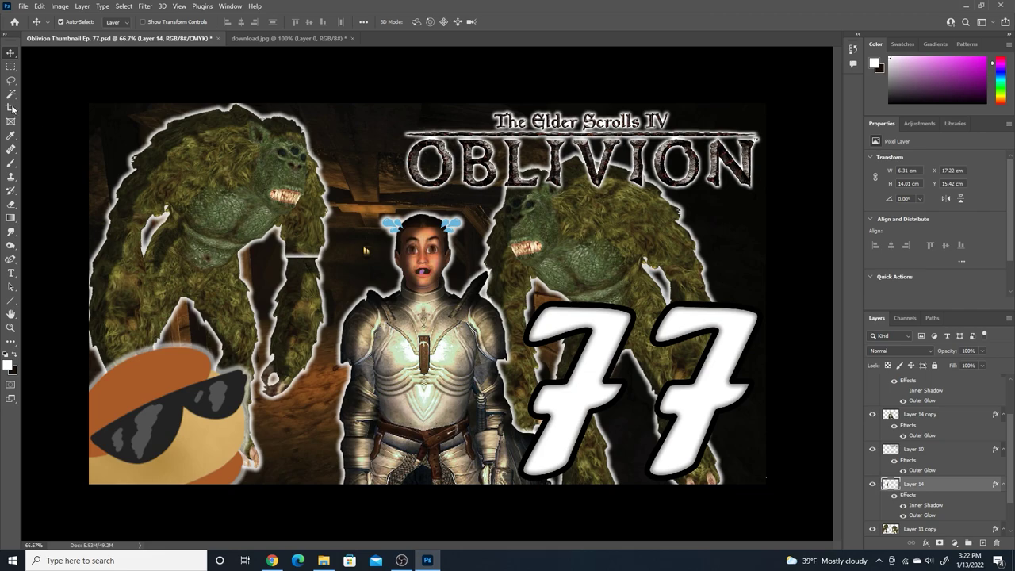
mouse_move(299, 317)
mouse_down()
mouse_move(341, 294)
mouse_move(381, 291)
mouse_move(278, 158)
mouse_move(295, 198)
mouse_move(287, 244)
mouse_move(305, 309)
mouse_up()
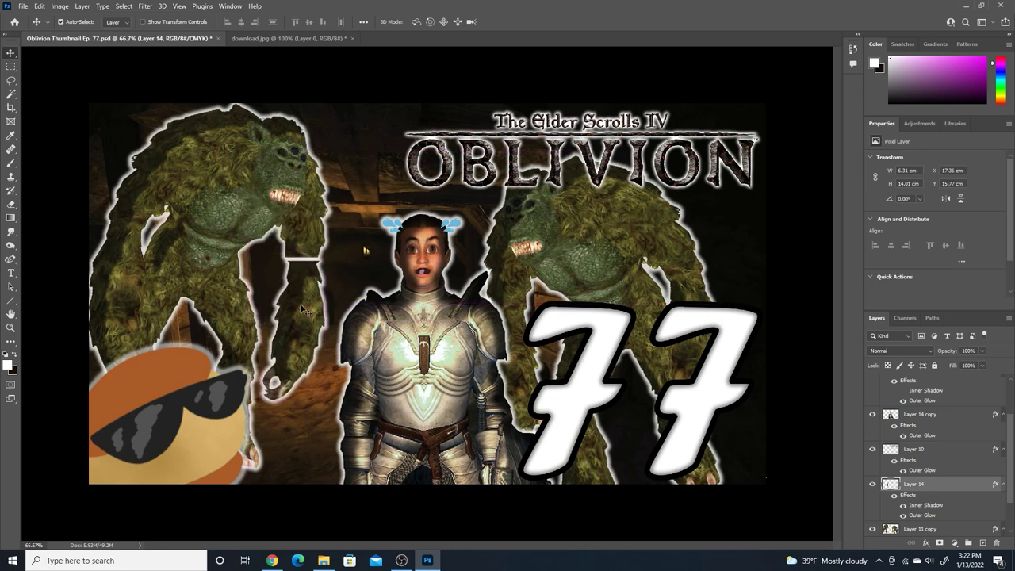
Step: Rotate the arm about 116° onto the troll's chest and nudge it into place
key(ctrl+t)
drag(255, 411, 238, 262)
drag(290, 364, 275, 236)
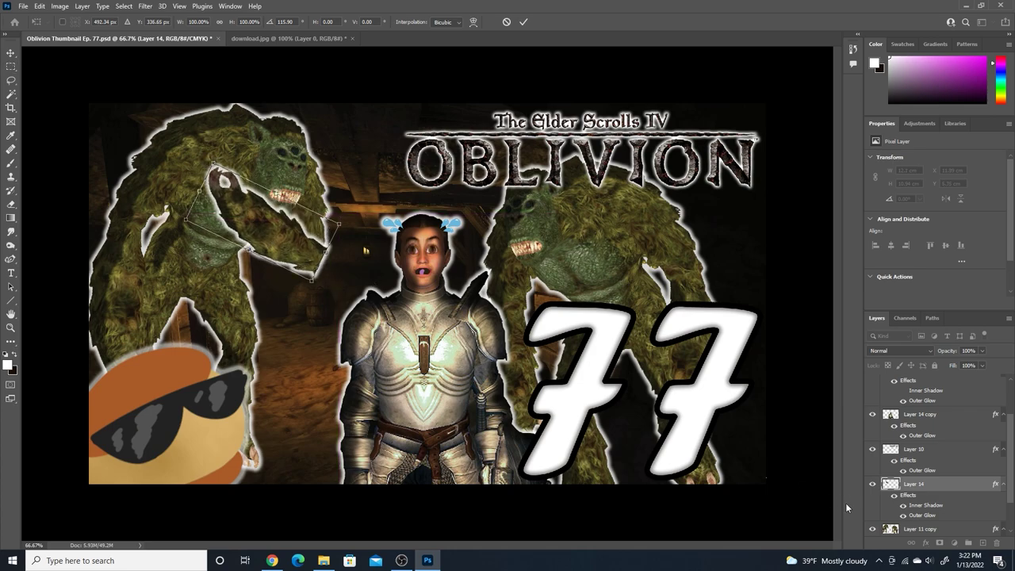
key(Return)
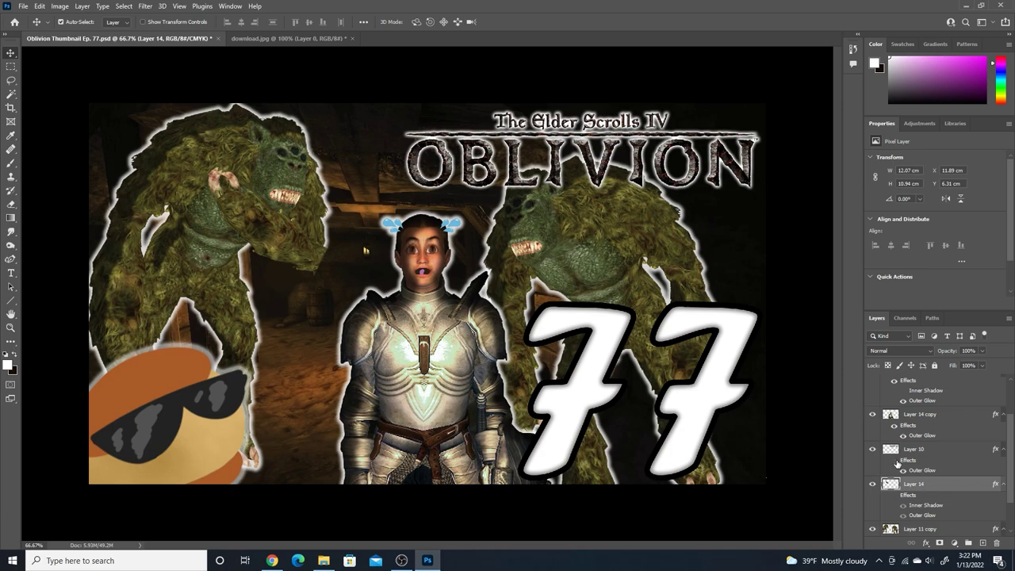
drag(278, 238, 265, 242)
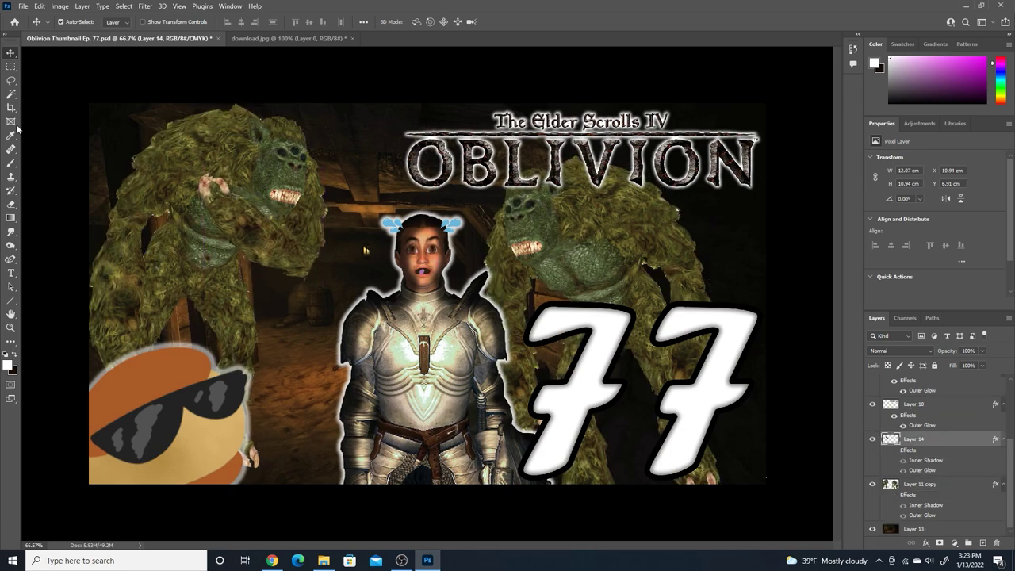
Step: Select the Spot Healing Brush with a 47 px brush size
click(10, 151)
right_click(10, 153)
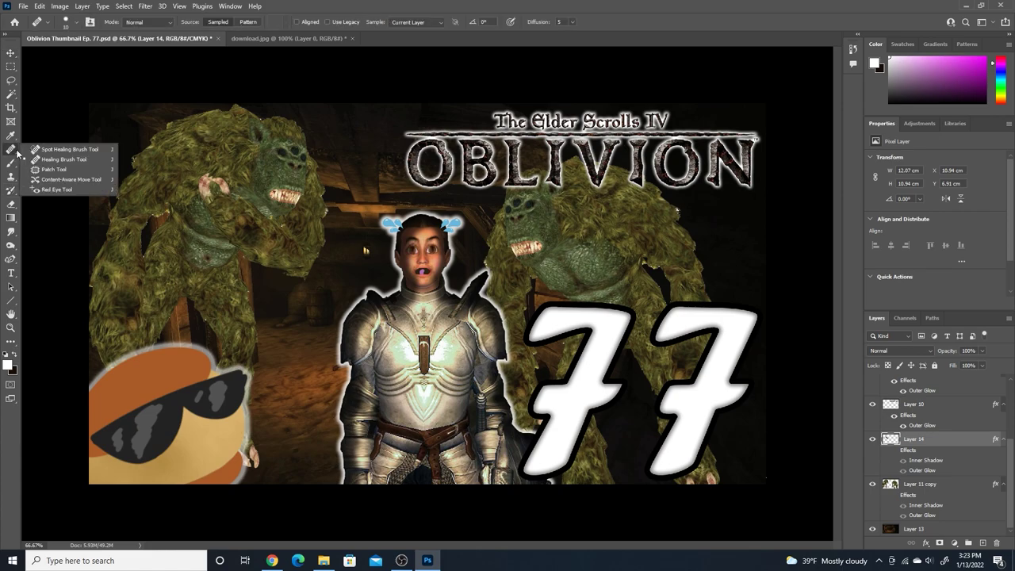
click(61, 150)
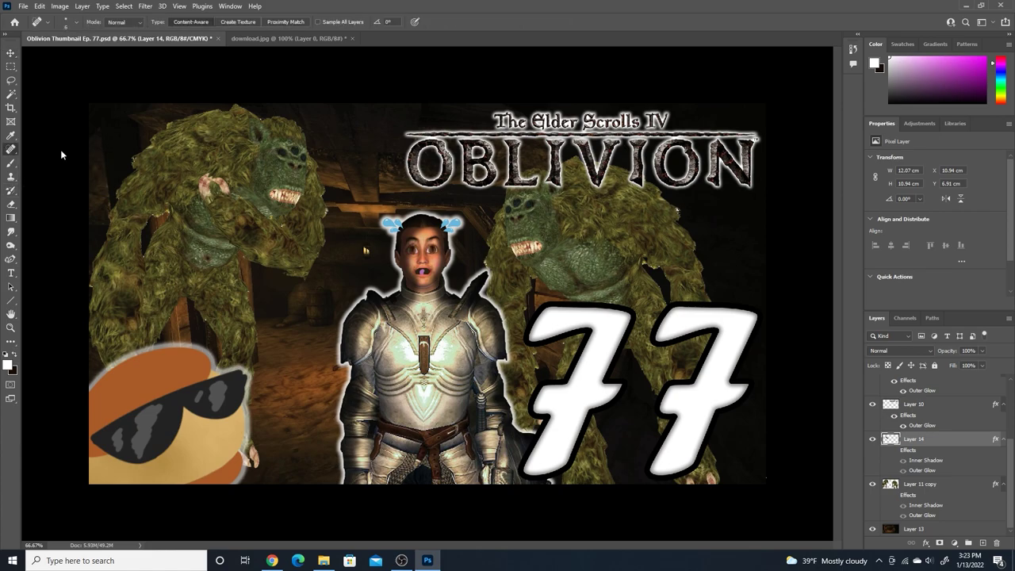
click(76, 22)
mouse_move(18, 53)
mouse_down()
mouse_move(40, 52)
mouse_move(41, 76)
mouse_move(49, 56)
mouse_up()
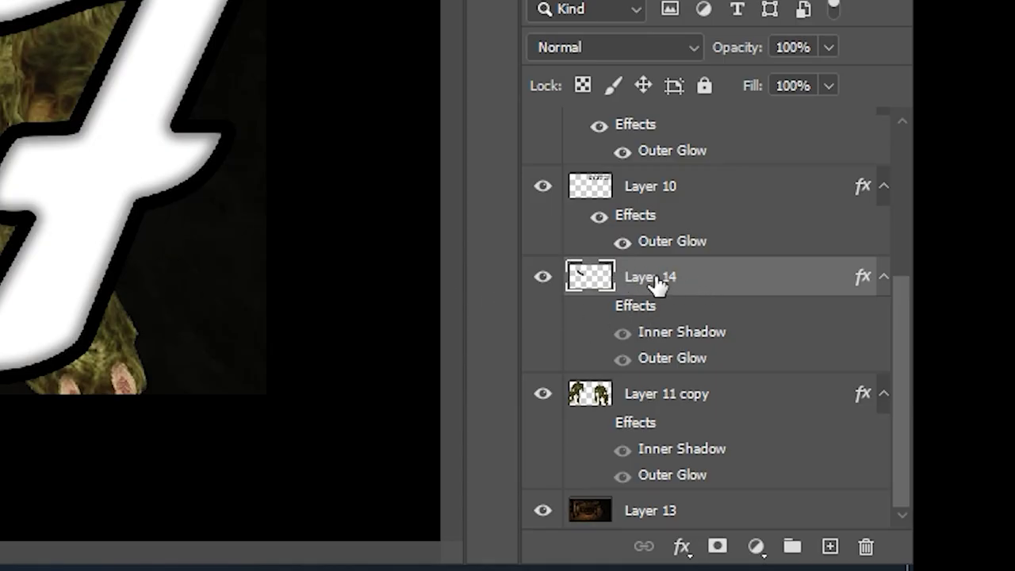
Step: Merge Layer 11 copy with Layer 14
ctrl+click(718, 399)
right_click(713, 273)
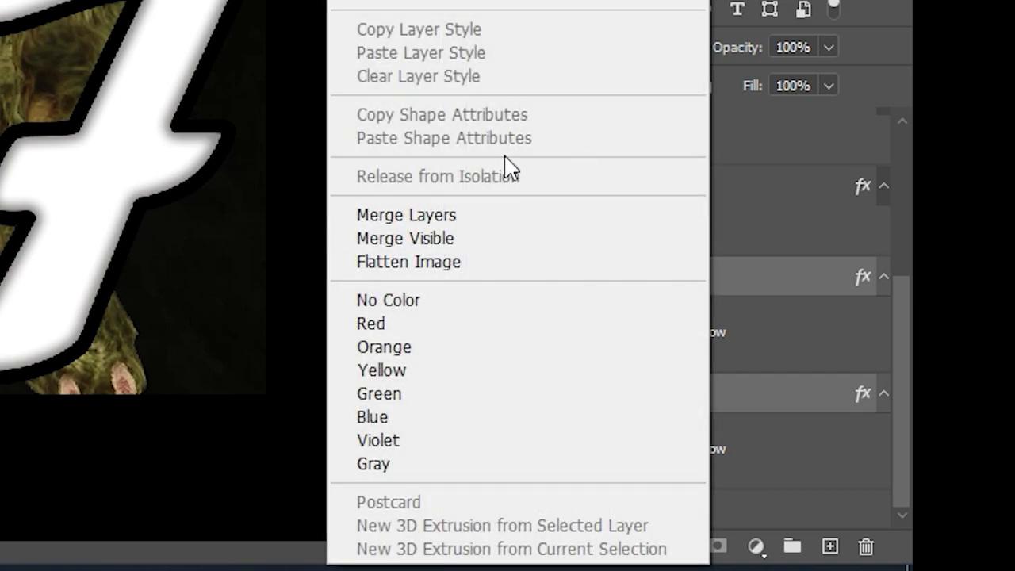
click(462, 217)
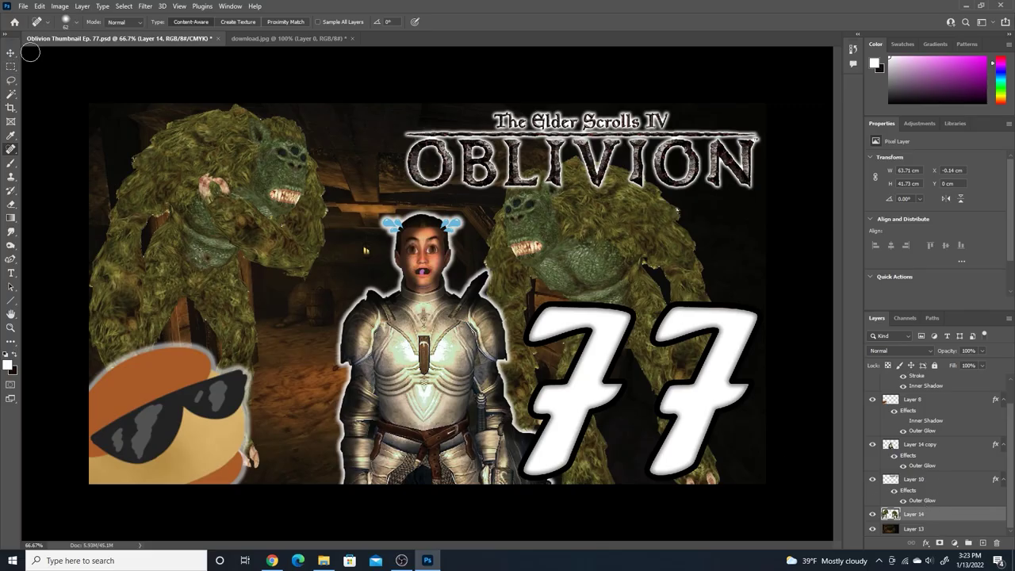
Step: Spot-heal the seams in the troll's fur around the moved arm
click(11, 52)
key(j)
key(ctrl+plus)
key(ctrl+plus)
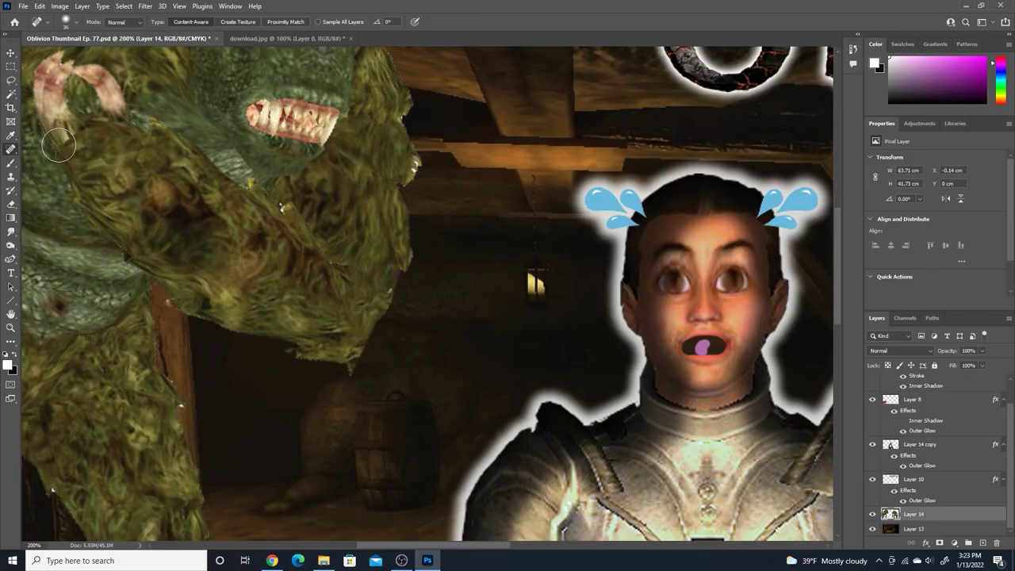
click(338, 273)
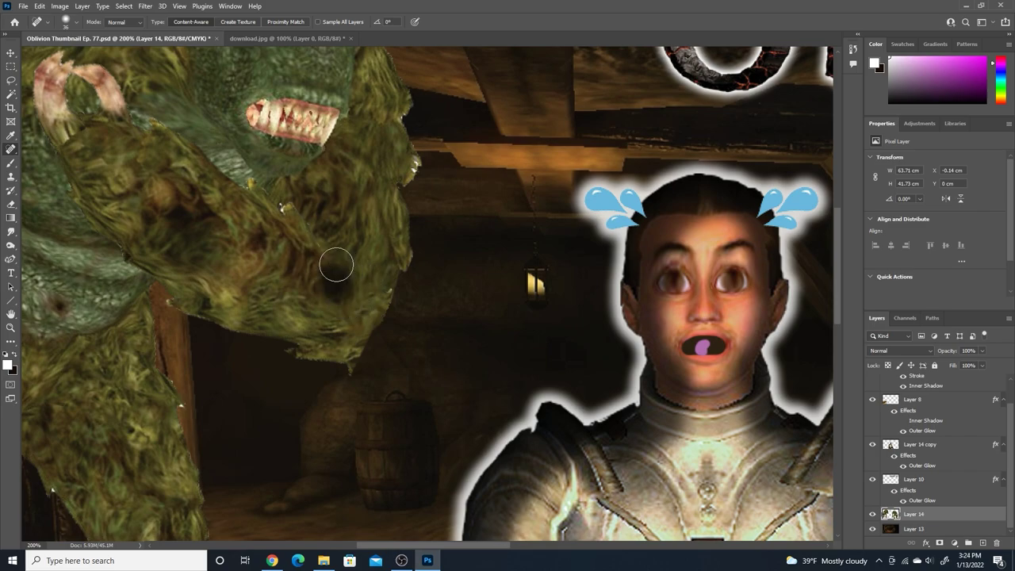
click(329, 256)
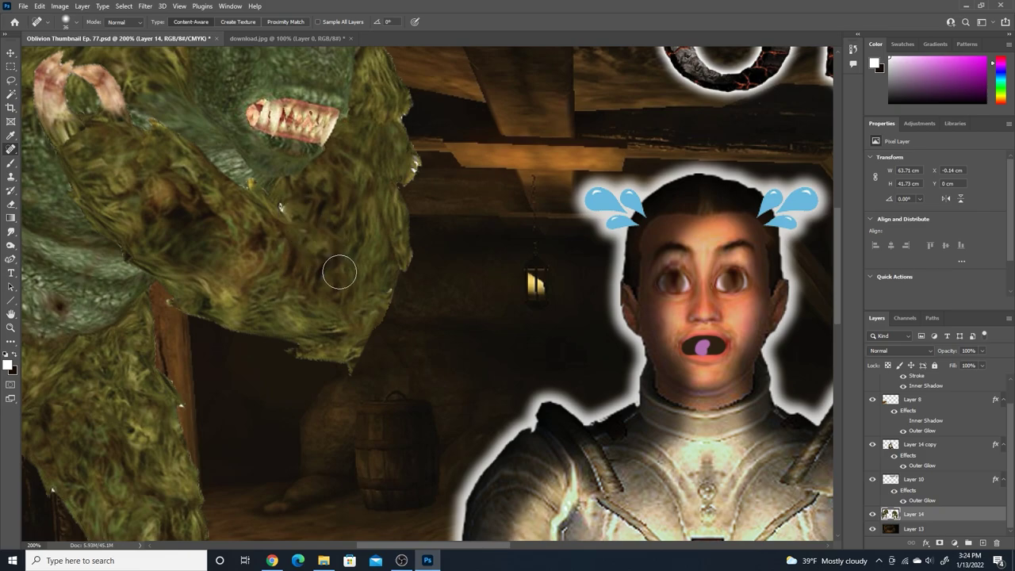
Step: View the image at 100% and erase the stray fur tuft below the arm
click(179, 6)
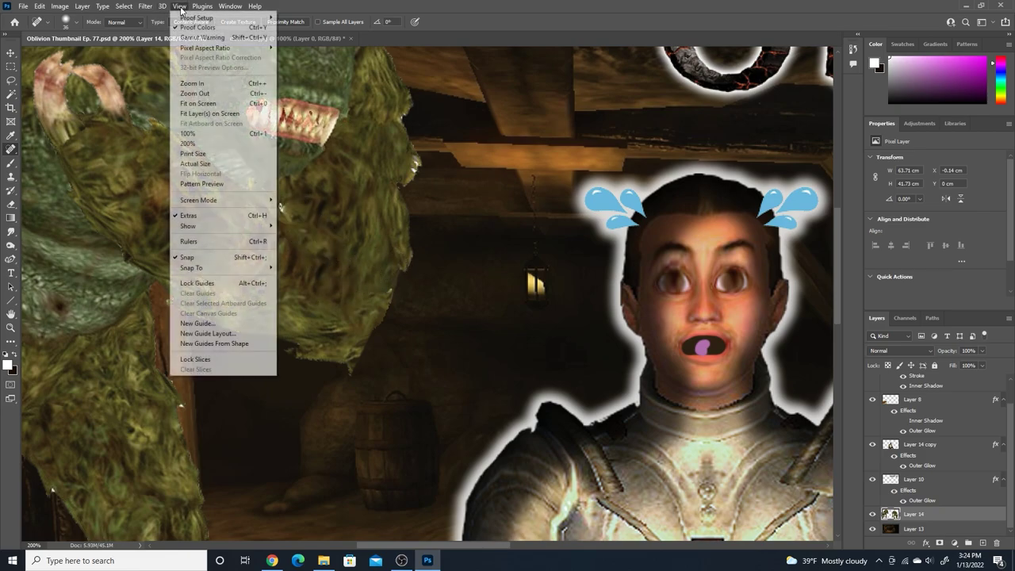
click(199, 100)
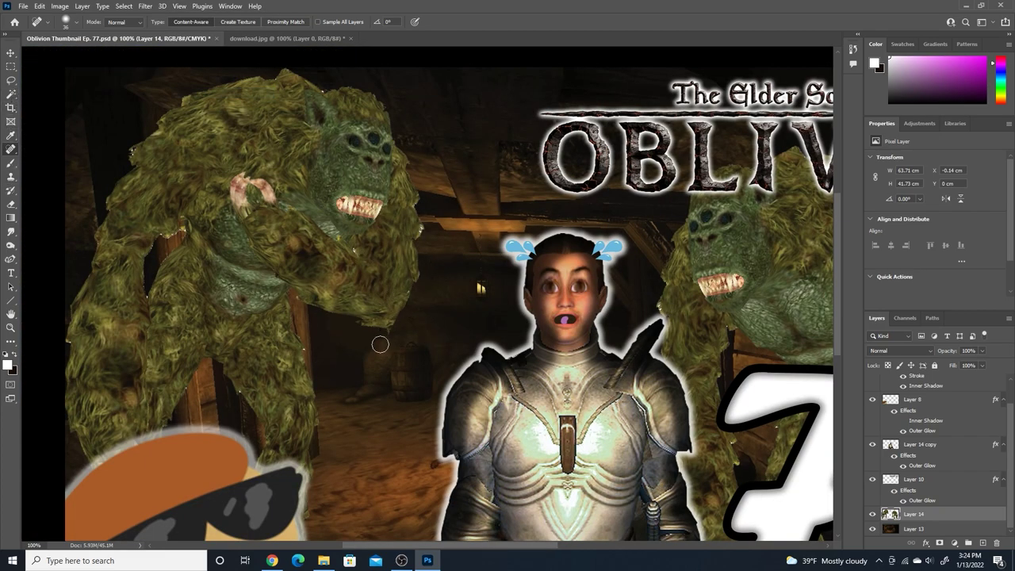
click(12, 204)
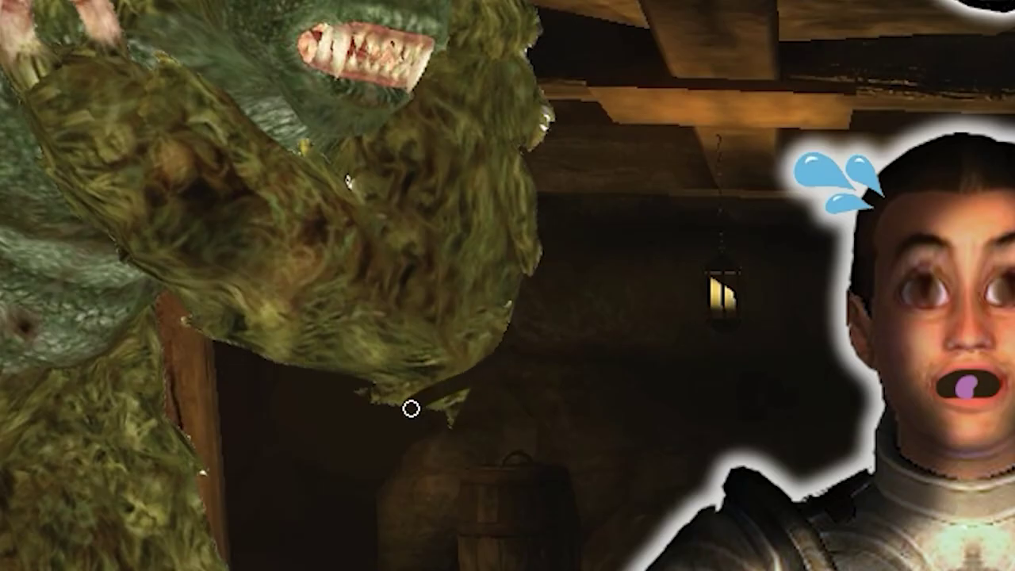
mouse_move(464, 379)
mouse_down()
mouse_move(409, 388)
mouse_move(421, 409)
mouse_move(320, 401)
mouse_up()
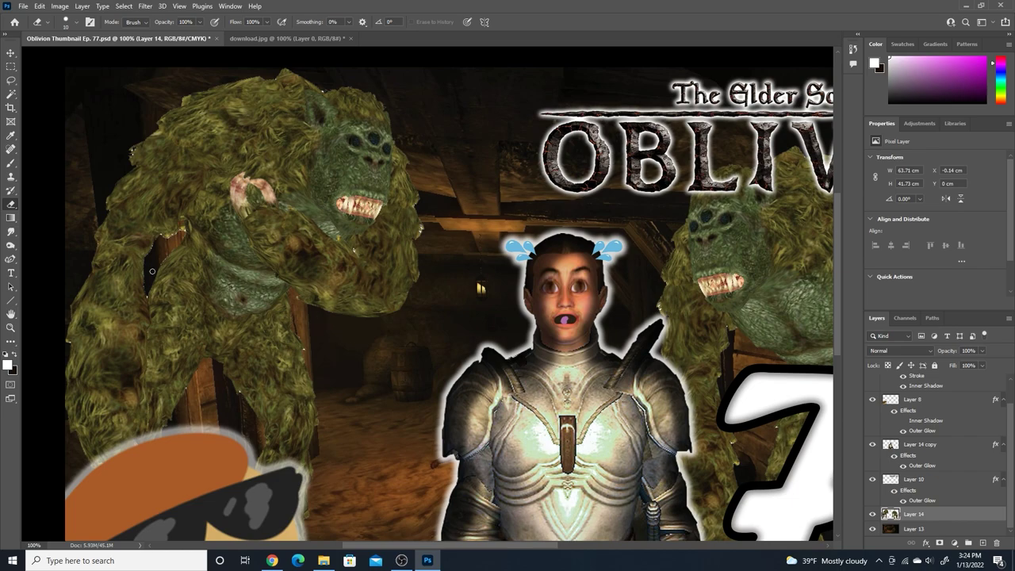
Step: Switch to the standard Healing Brush, dismiss its source-point error, and restore the troll's hand
click(12, 164)
click(77, 23)
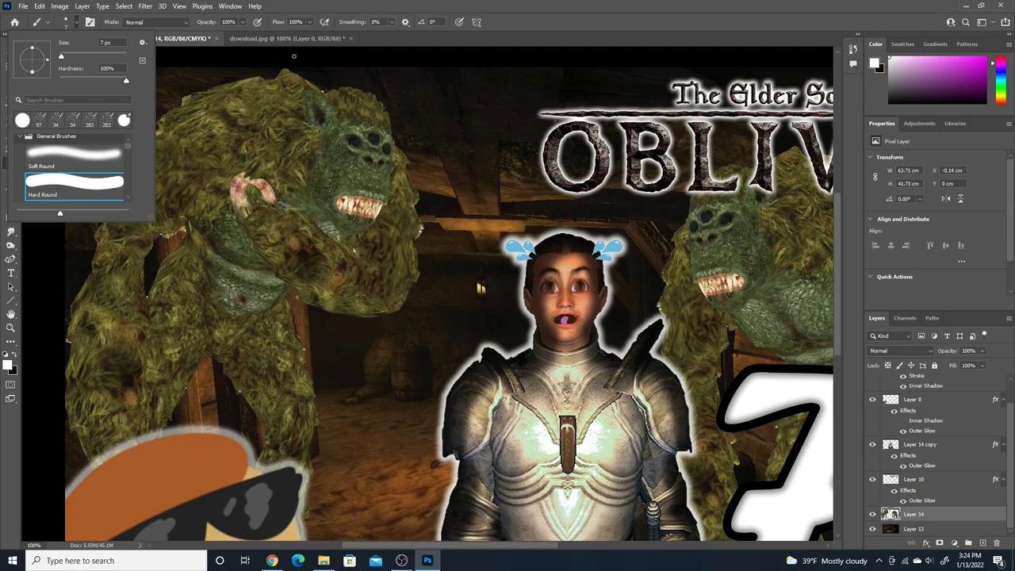
right_click(12, 151)
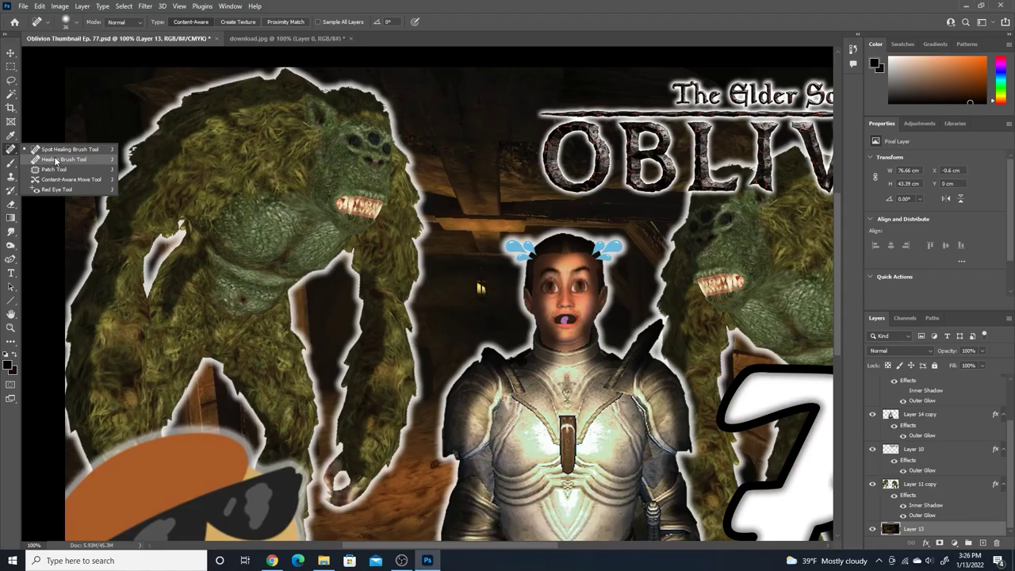
click(160, 272)
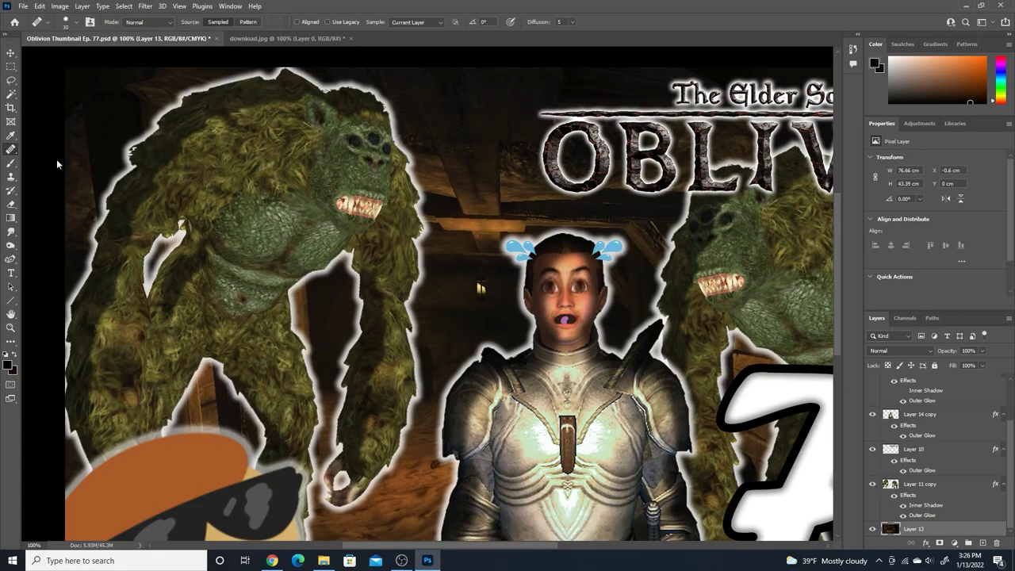
click(409, 268)
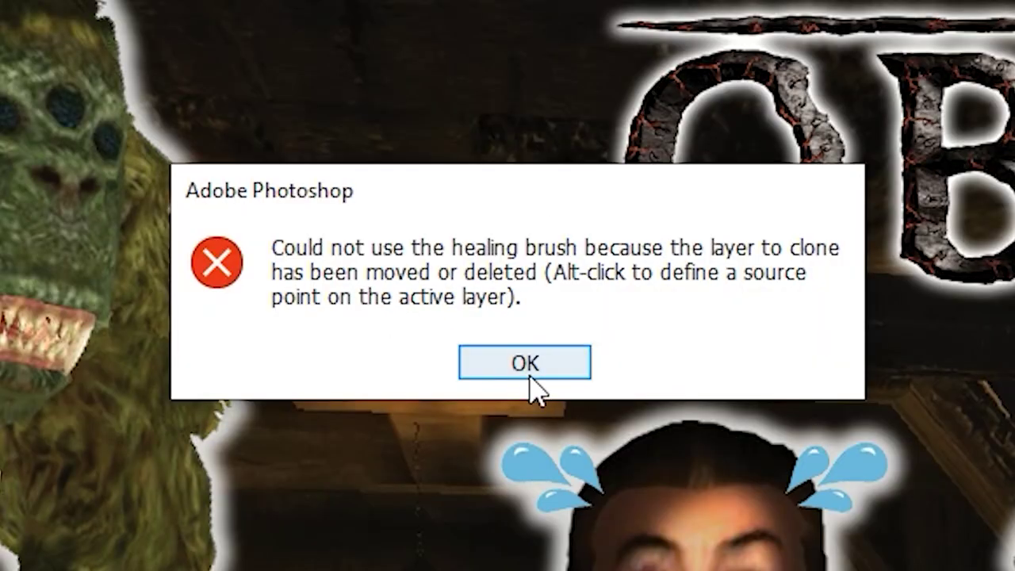
click(514, 219)
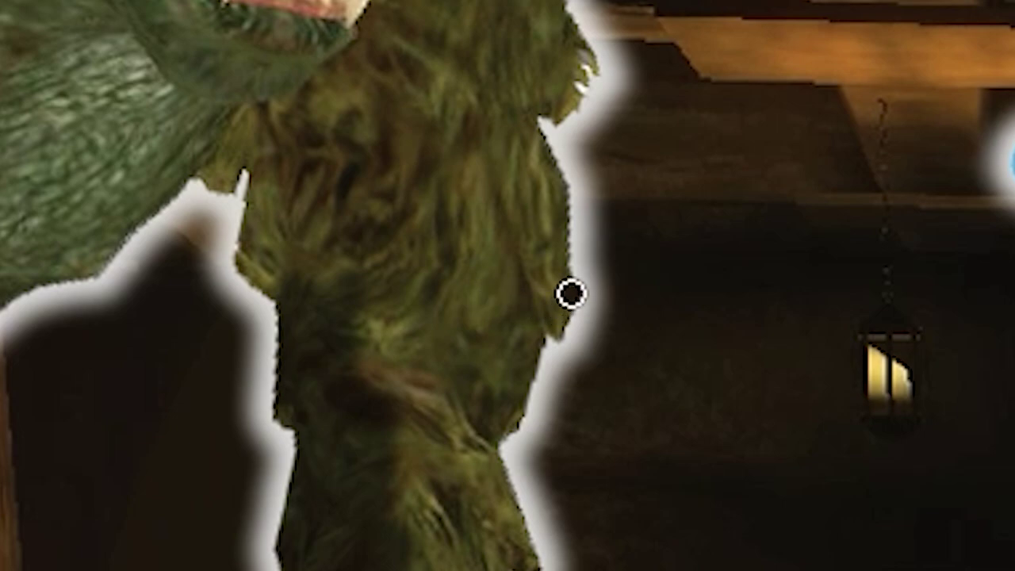
click(619, 366)
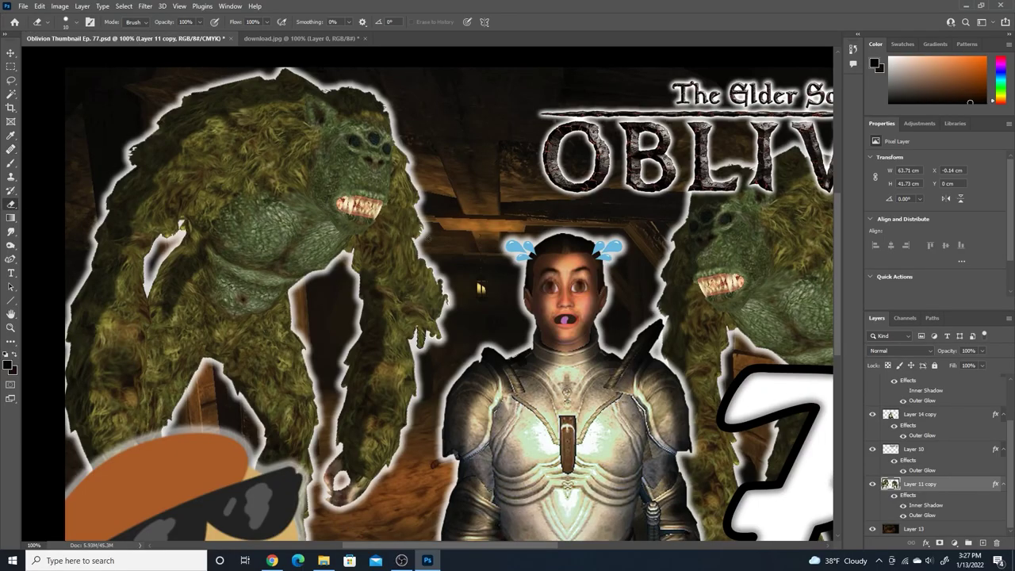
Step: Erase the bumpy right edge of the troll's arm with a 9 px hard eraser
click(79, 25)
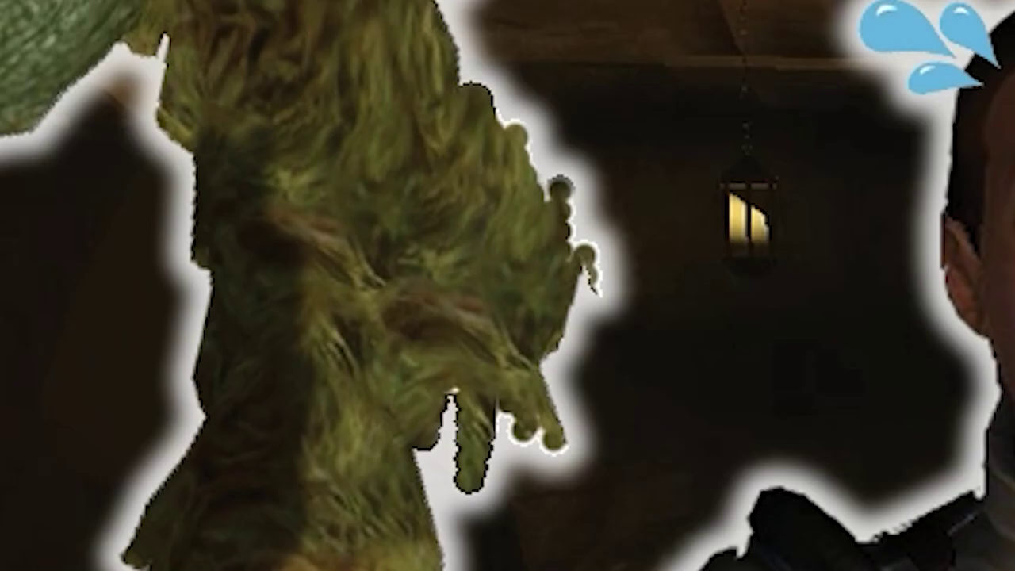
mouse_move(489, 66)
mouse_down()
mouse_move(584, 252)
mouse_move(600, 324)
mouse_move(592, 358)
mouse_up()
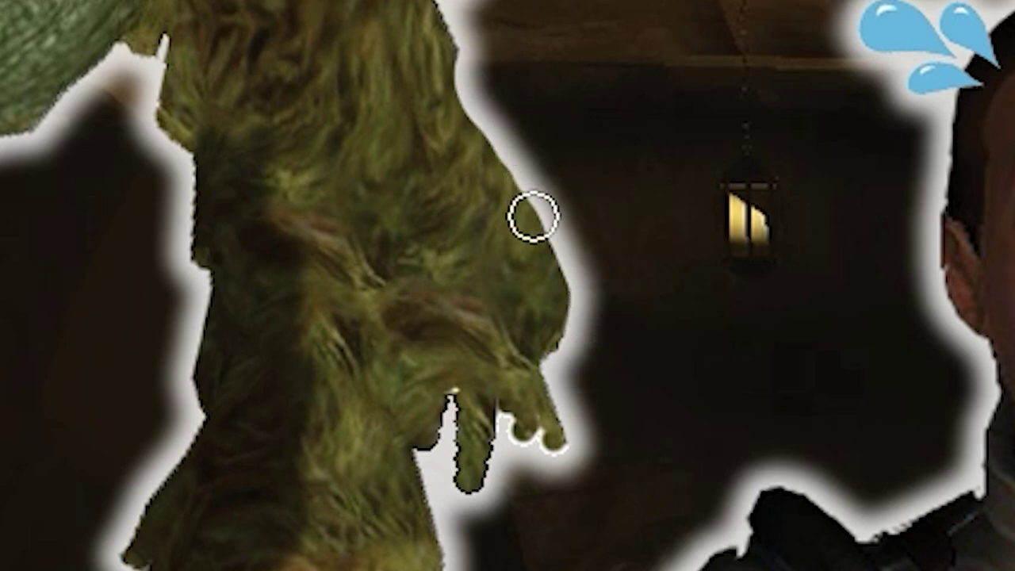
mouse_move(532, 215)
mouse_down()
mouse_move(543, 346)
mouse_move(519, 474)
mouse_move(559, 428)
mouse_up()
mouse_move(581, 211)
mouse_down()
mouse_move(466, 390)
mouse_move(514, 347)
mouse_move(545, 295)
mouse_move(503, 297)
mouse_up()
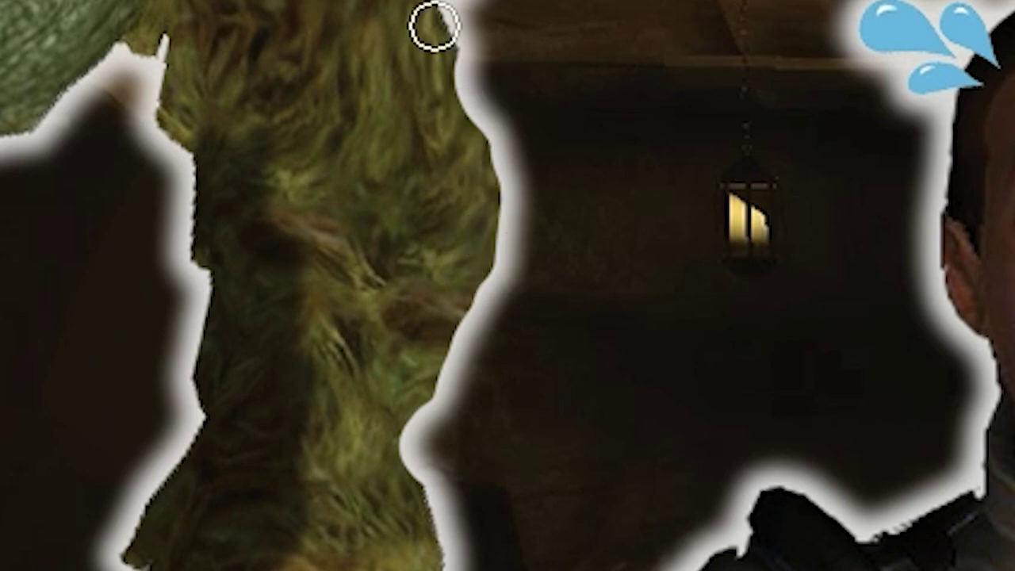
click(511, 142)
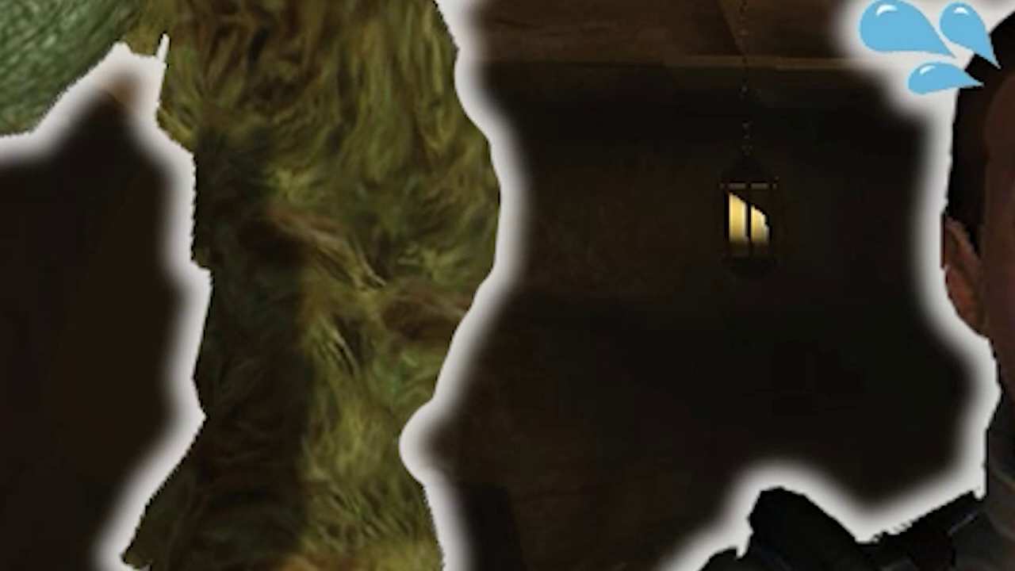
Step: Paint thin white hair strands along the arm's edge with a small brush
click(66, 22)
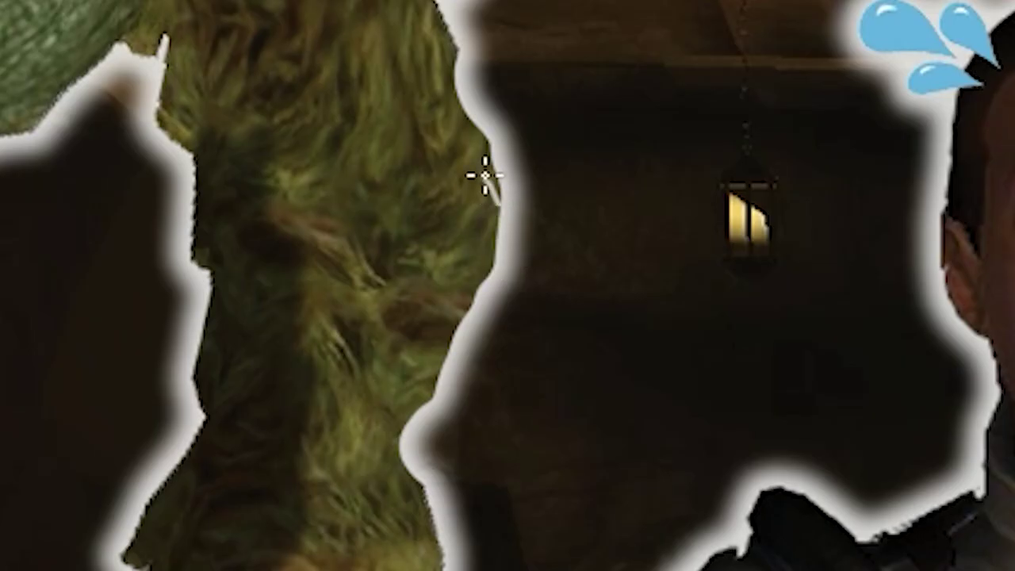
mouse_move(485, 175)
mouse_down()
mouse_move(498, 200)
mouse_move(493, 232)
mouse_move(493, 179)
mouse_up()
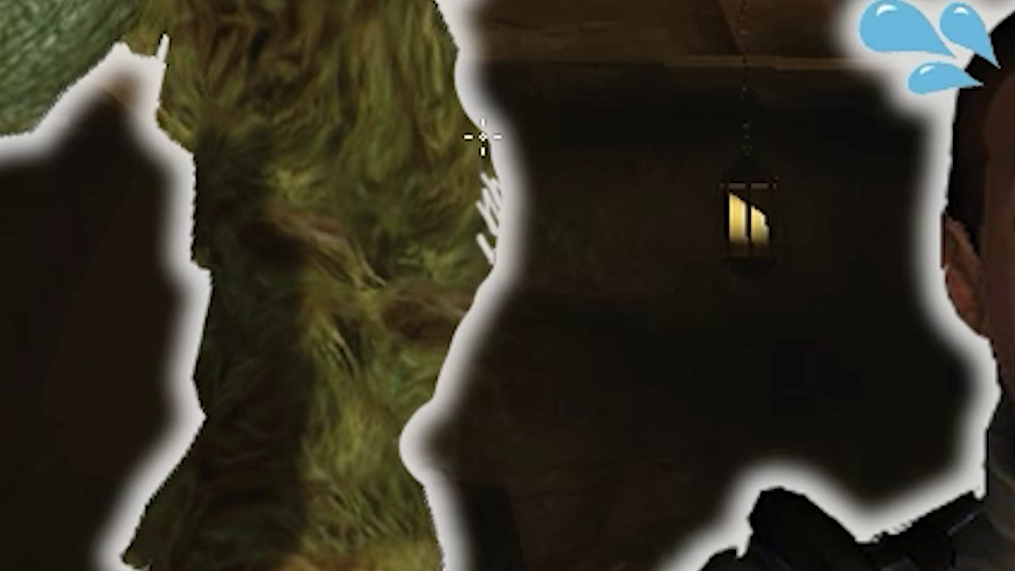
scroll(486, 226, up, 5)
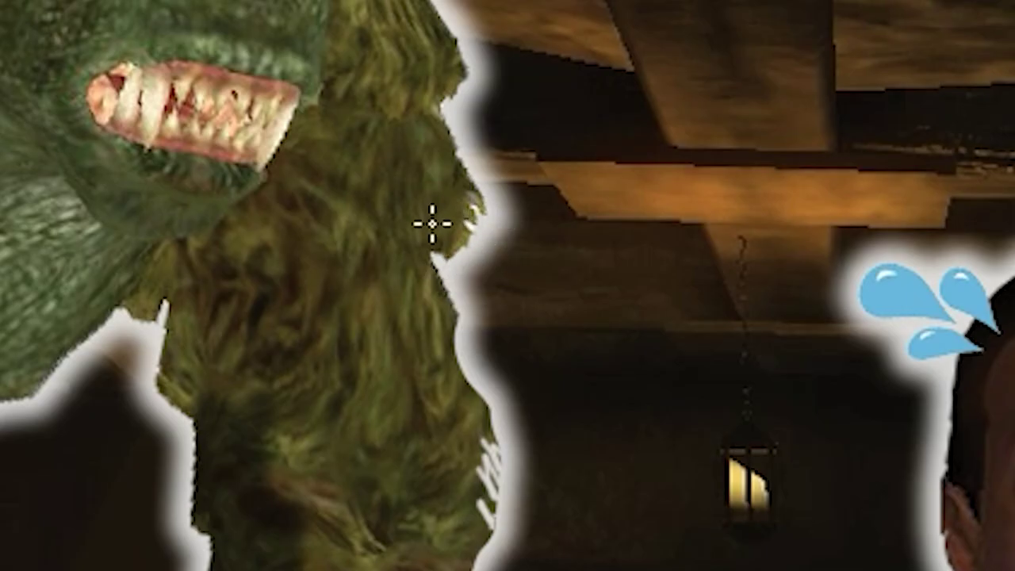
drag(480, 414, 514, 428)
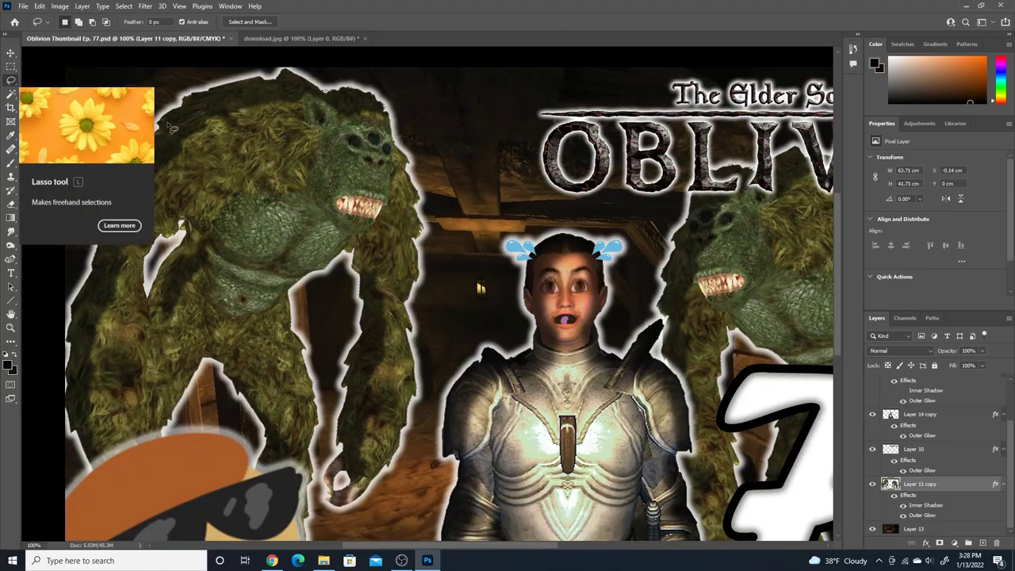
Step: Lasso the troll's arm, cut it to a new layer with Layer Via Cut, and move it up
click(11, 80)
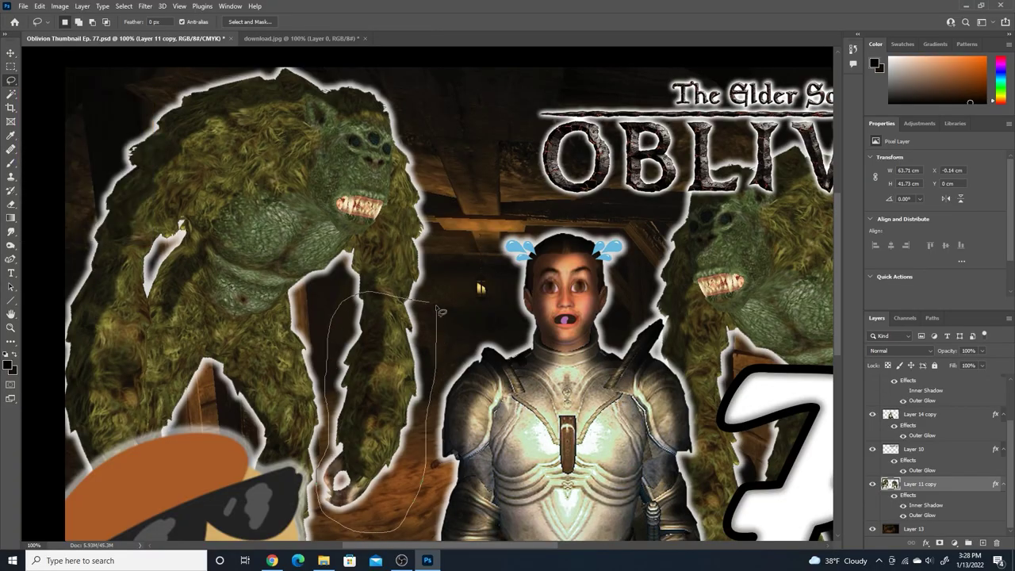
drag(441, 312, 437, 304)
click(81, 5)
mouse_move(95, 20)
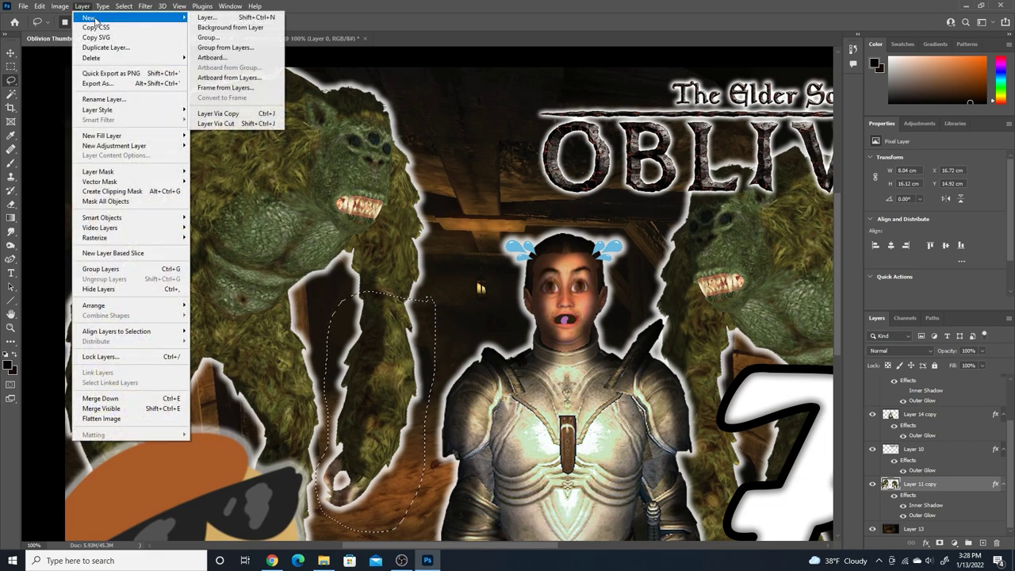
click(238, 117)
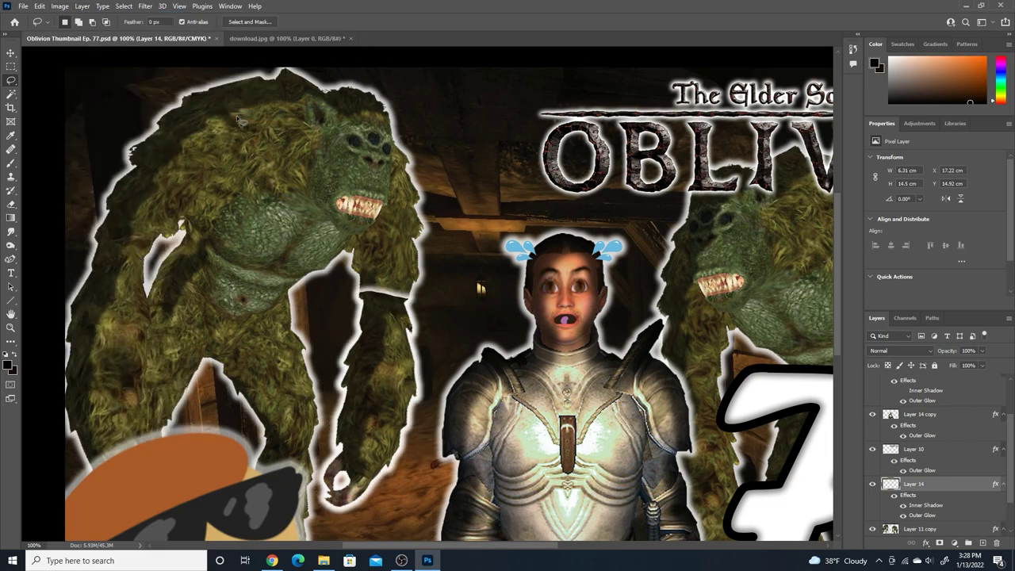
click(10, 53)
drag(399, 360, 425, 283)
Step: Free-transform the arm, rotating and enlarging it across the troll's upper body
key(ctrl+t)
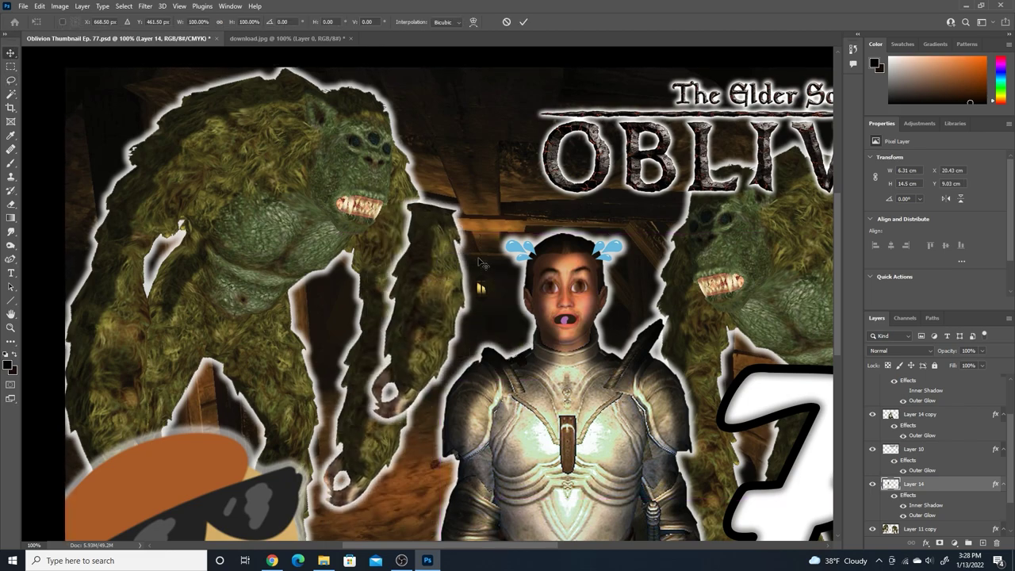
drag(485, 263, 340, 230)
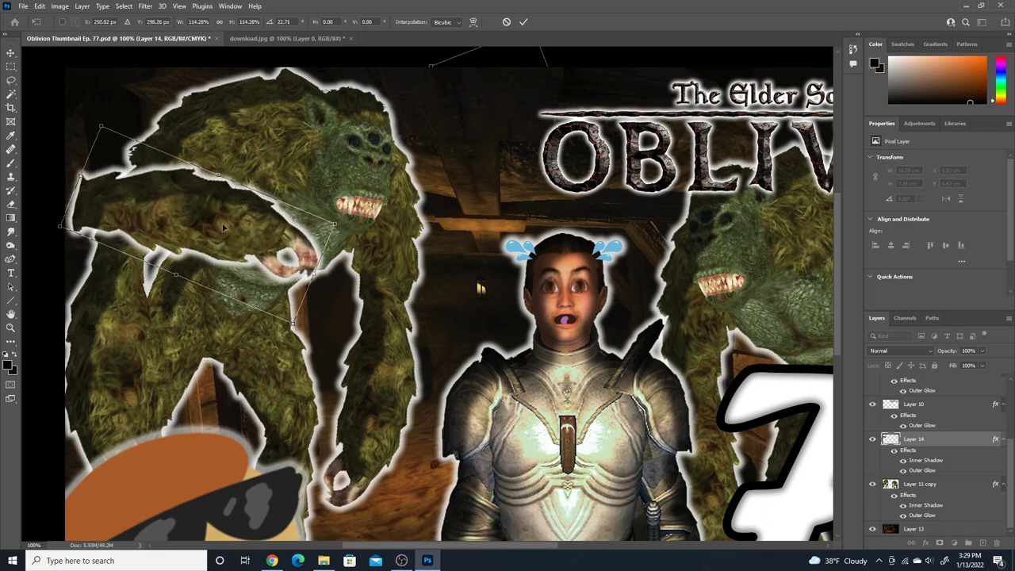
drag(235, 214, 87, 293)
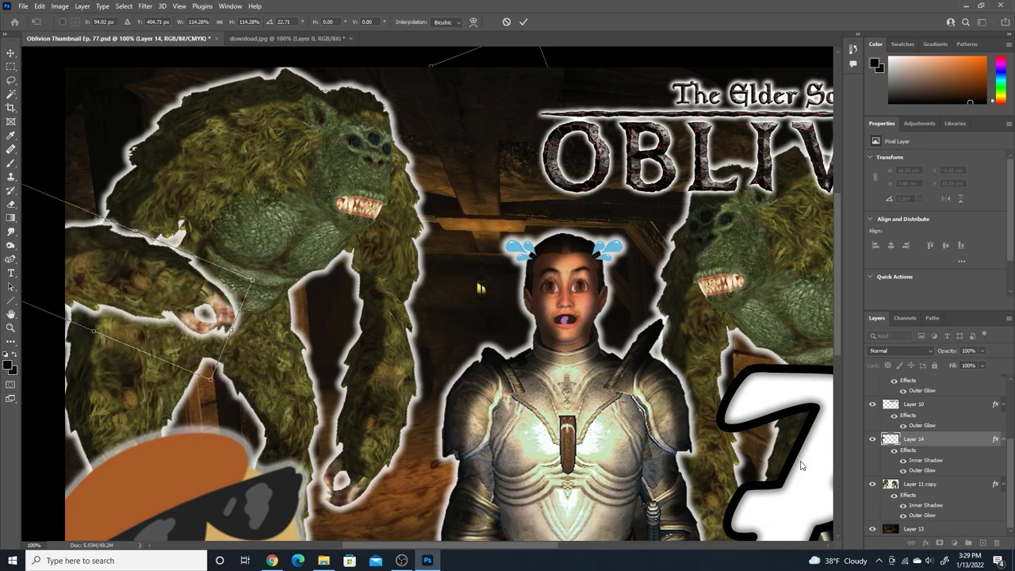
drag(954, 441, 938, 487)
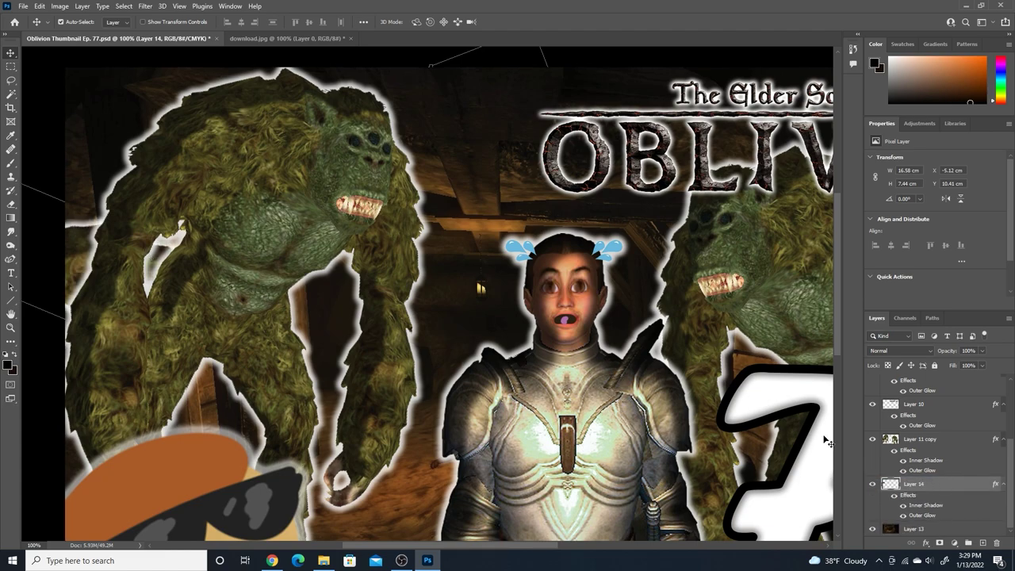
key(ctrl+z)
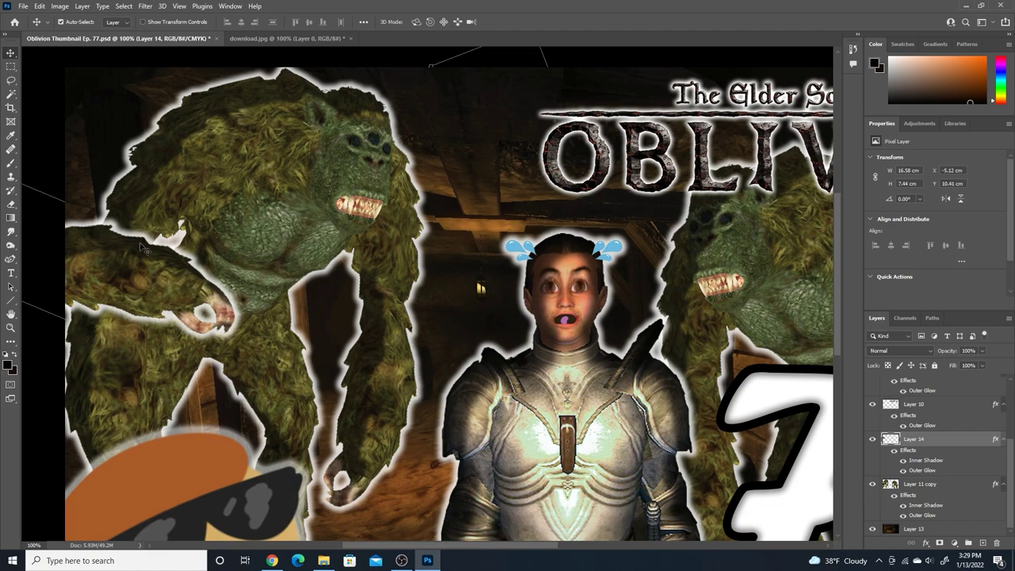
drag(182, 281, 354, 242)
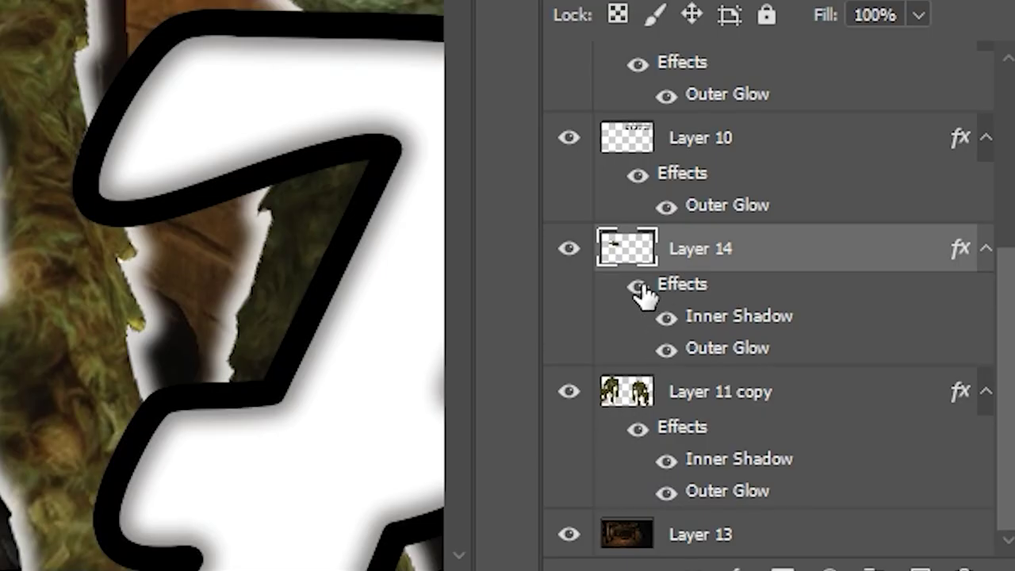
Step: Toggle the layers' effects and position the arm reaching toward the knight
click(639, 287)
click(638, 428)
drag(403, 299, 339, 274)
click(892, 495)
key(l)
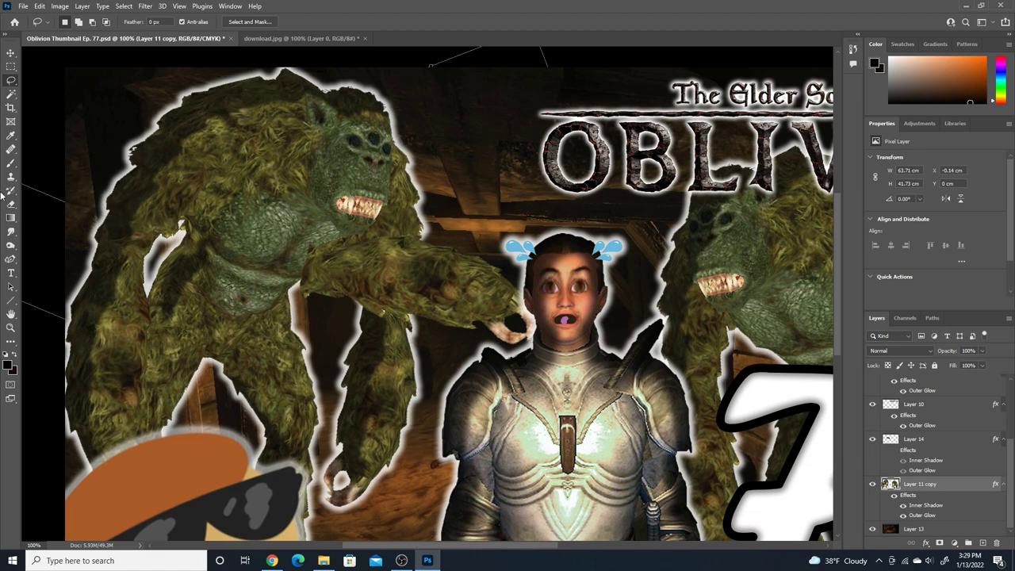
click(10, 53)
drag(380, 272, 372, 333)
click(11, 80)
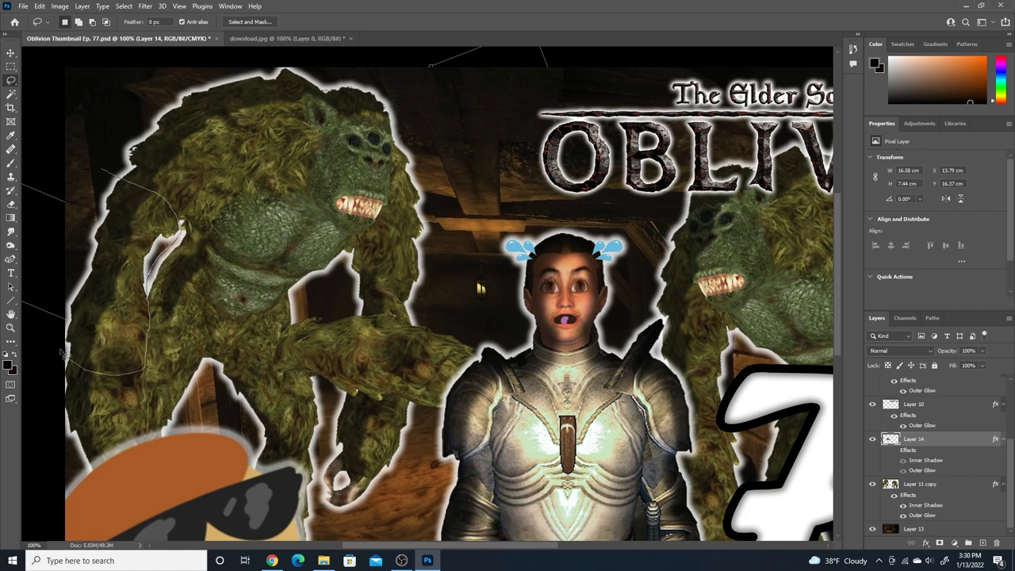
Step: Lasso the troll's other arm and copy it to a new layer with Layer Via Copy
drag(103, 172, 104, 174)
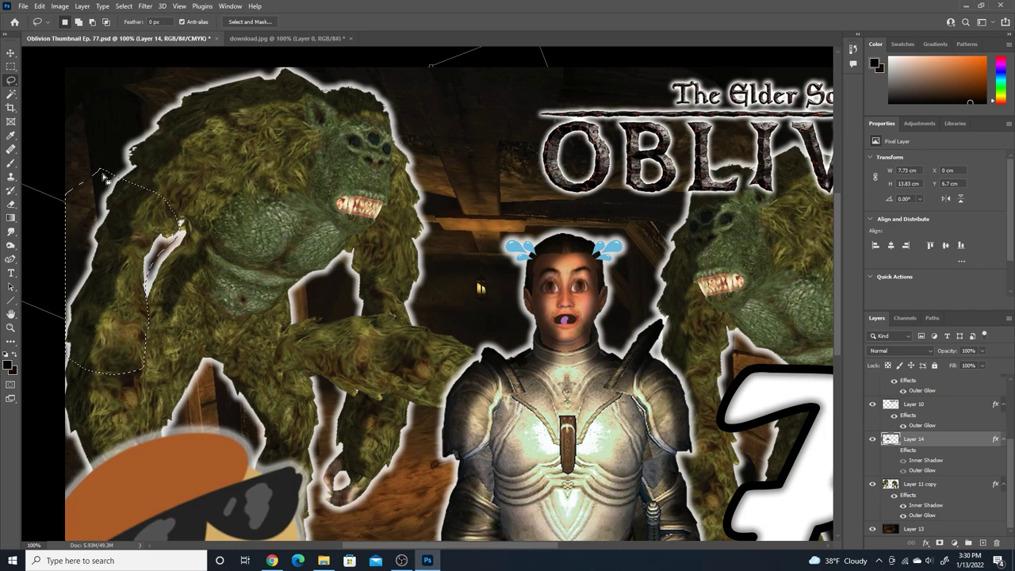
click(82, 7)
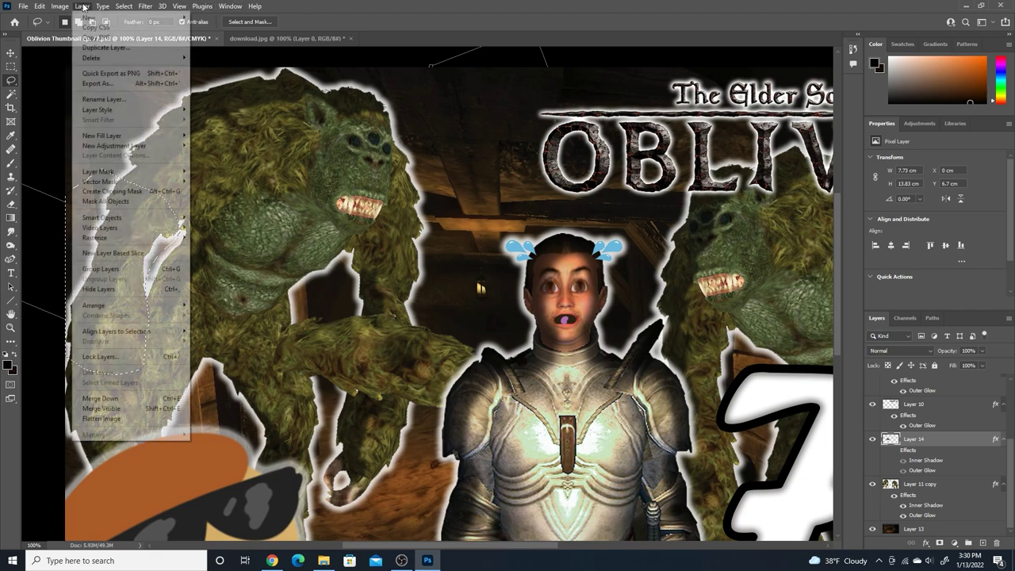
mouse_move(89, 17)
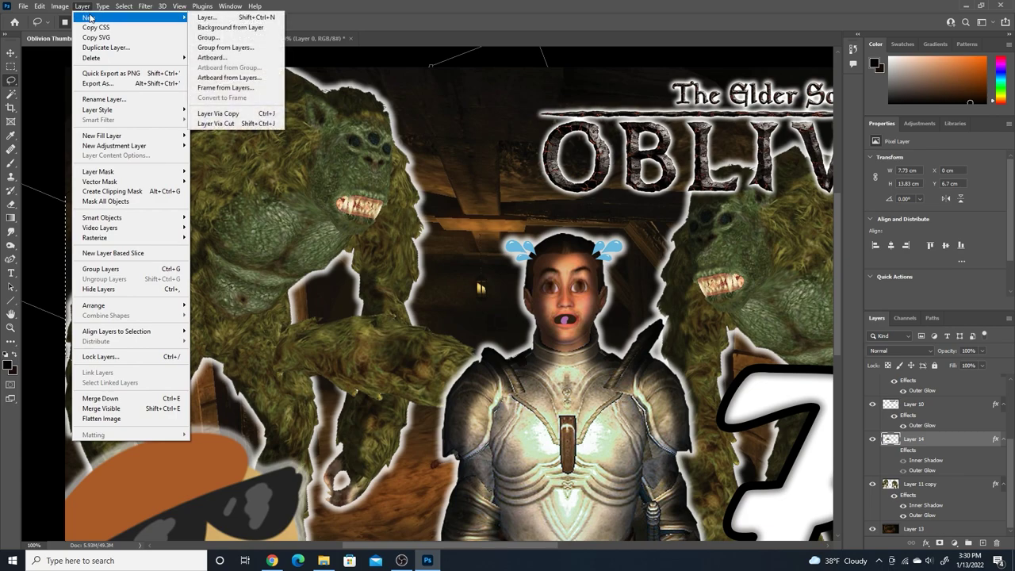
click(242, 118)
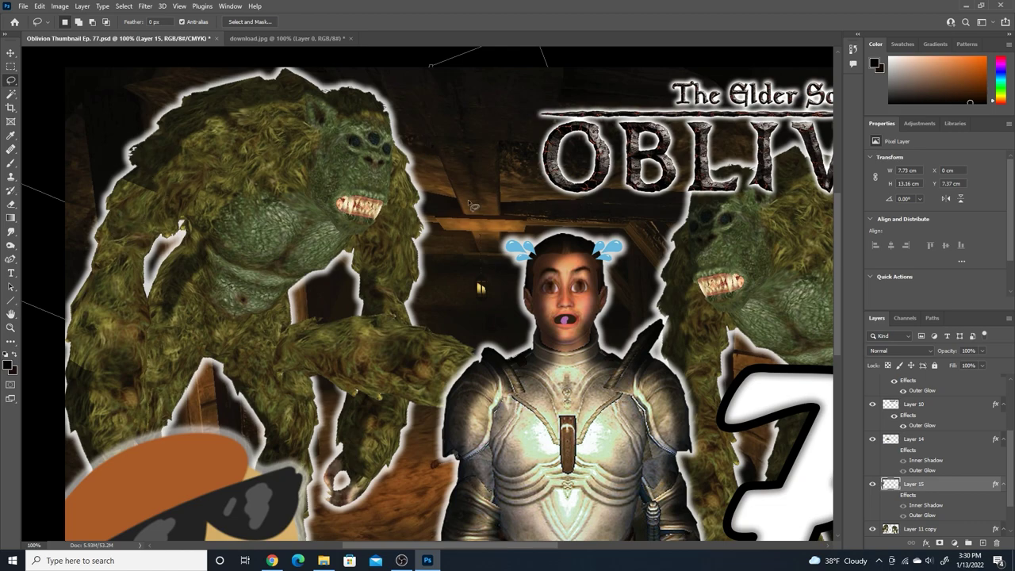
Step: Hide Layer 14's white Outer Glow effect
scroll(929, 527, up, 1)
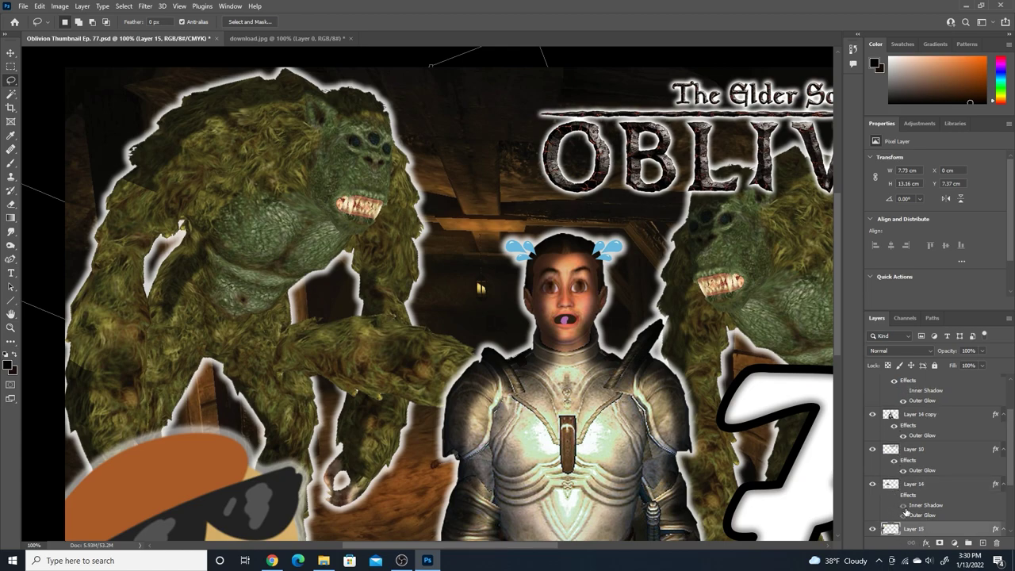
click(907, 513)
click(902, 514)
scroll(919, 476, down, 2)
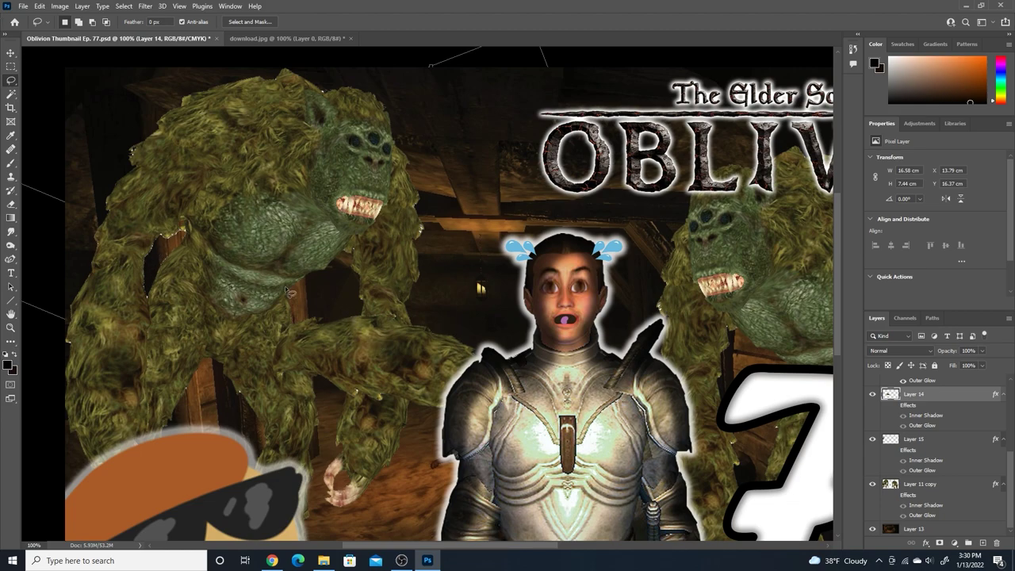
Step: Reposition the Layer 14 and Layer 15 arm pieces and stack Layer 14 below Layer 15
click(10, 53)
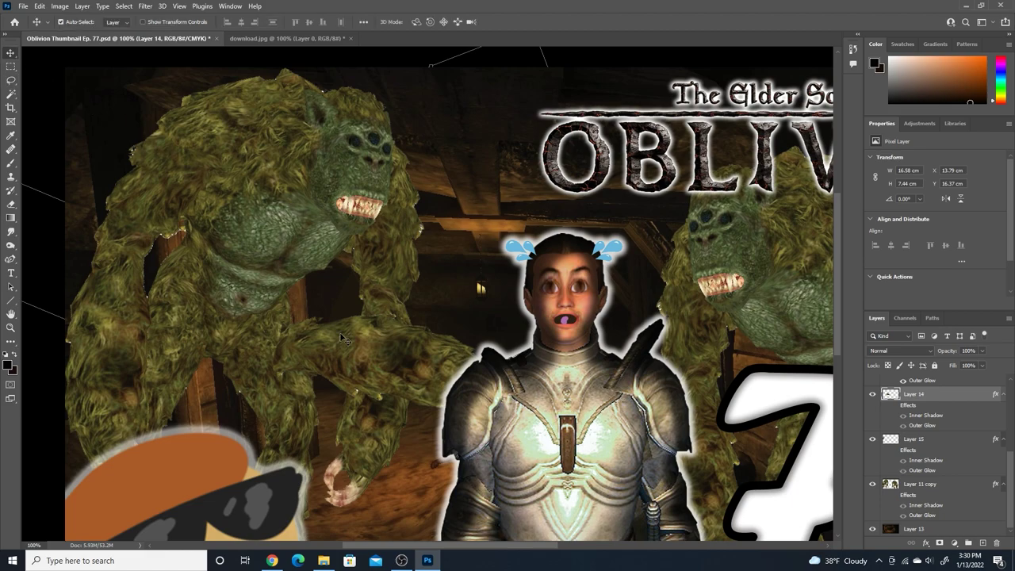
drag(345, 341, 131, 250)
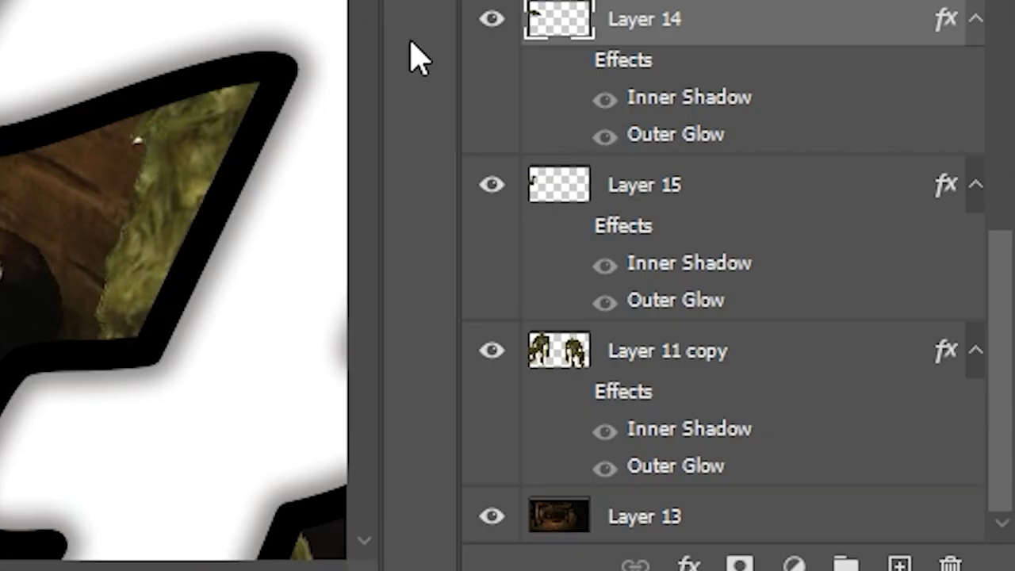
click(912, 443)
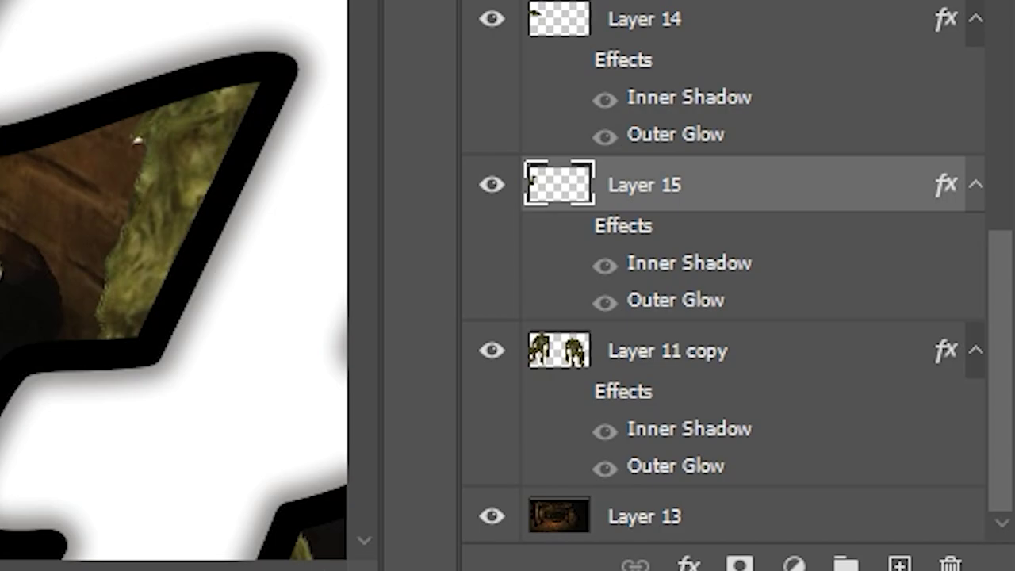
drag(126, 246, 366, 361)
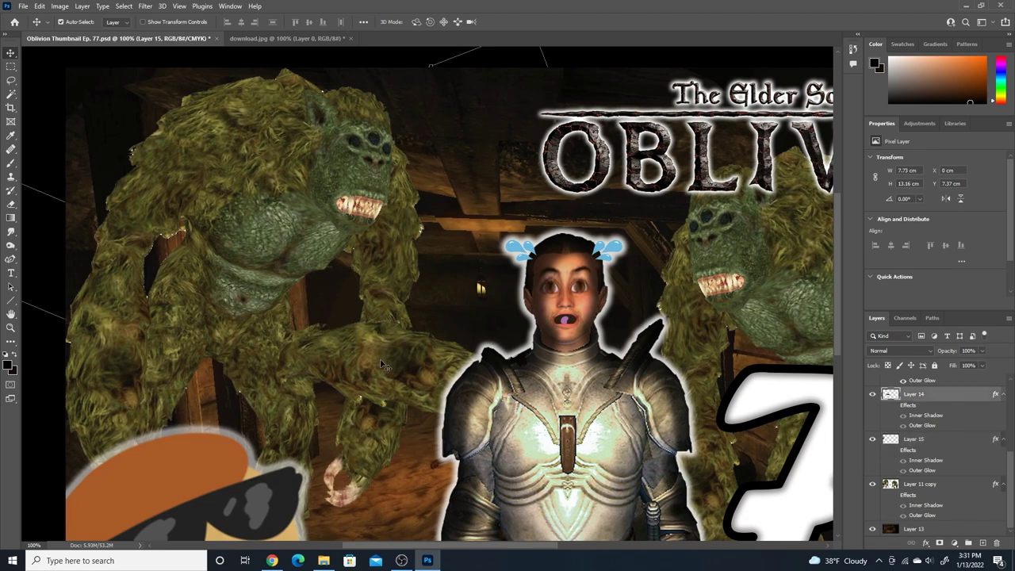
drag(381, 364, 119, 247)
drag(204, 178, 264, 178)
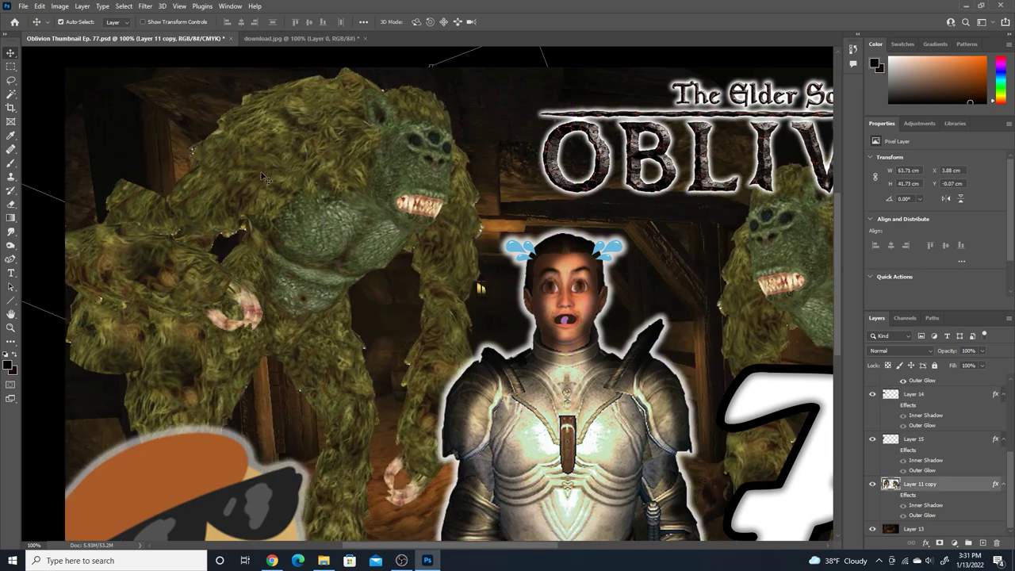
click(928, 395)
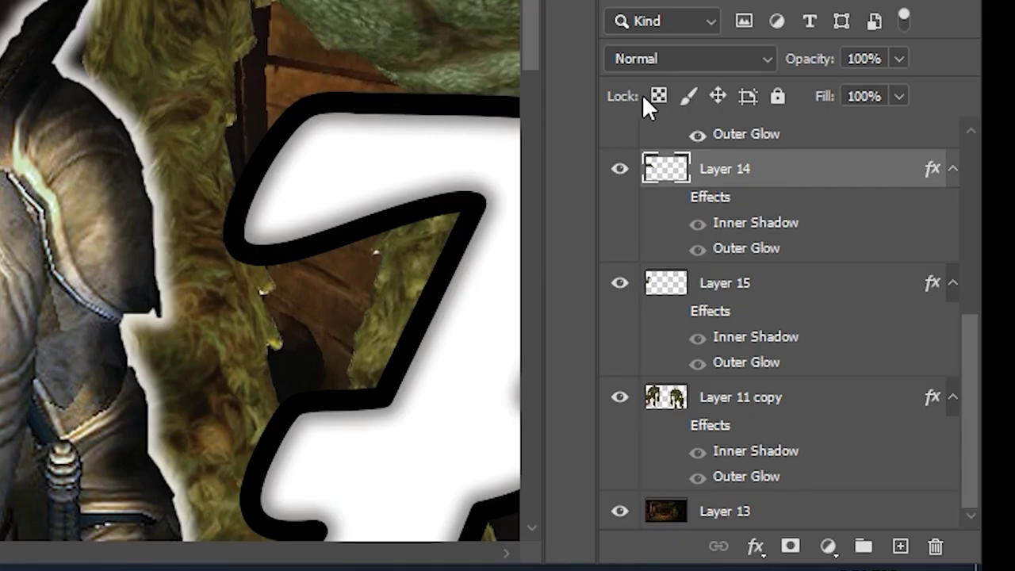
drag(777, 174, 719, 360)
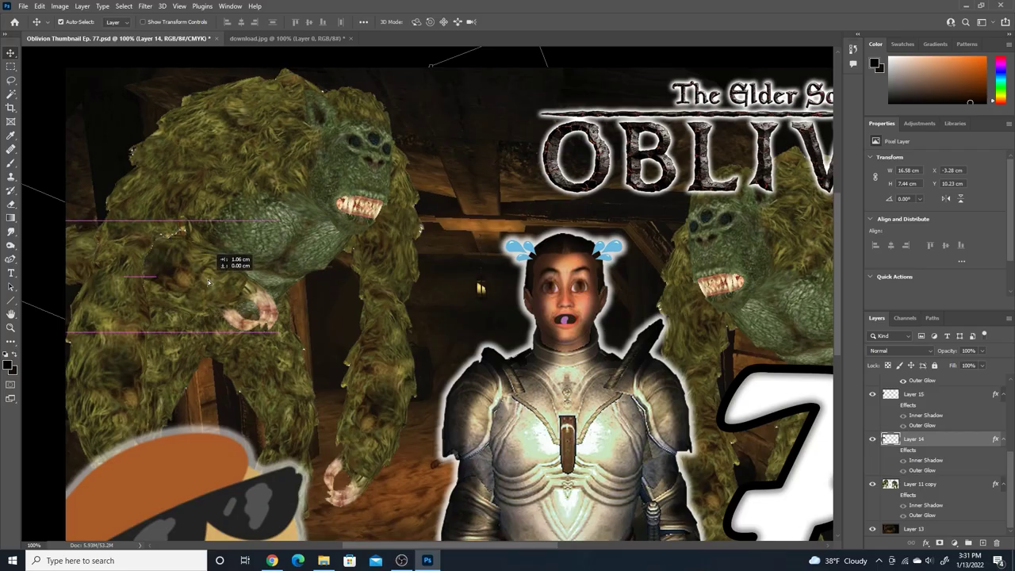
Step: Nudge the arm piece into place, then view Oblivion Thumbnail Ep 49.jpg for reference
drag(169, 277, 143, 380)
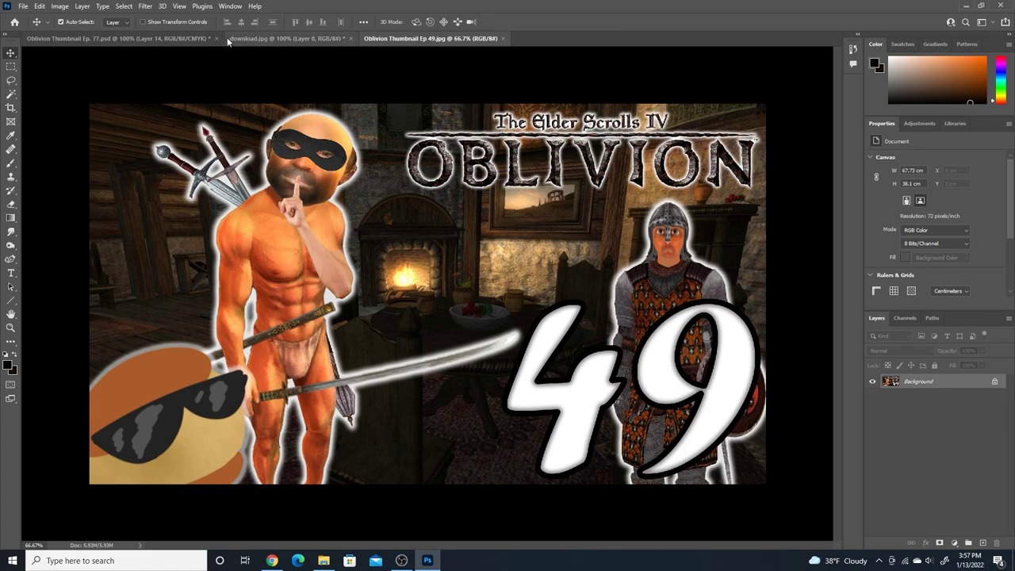
click(119, 38)
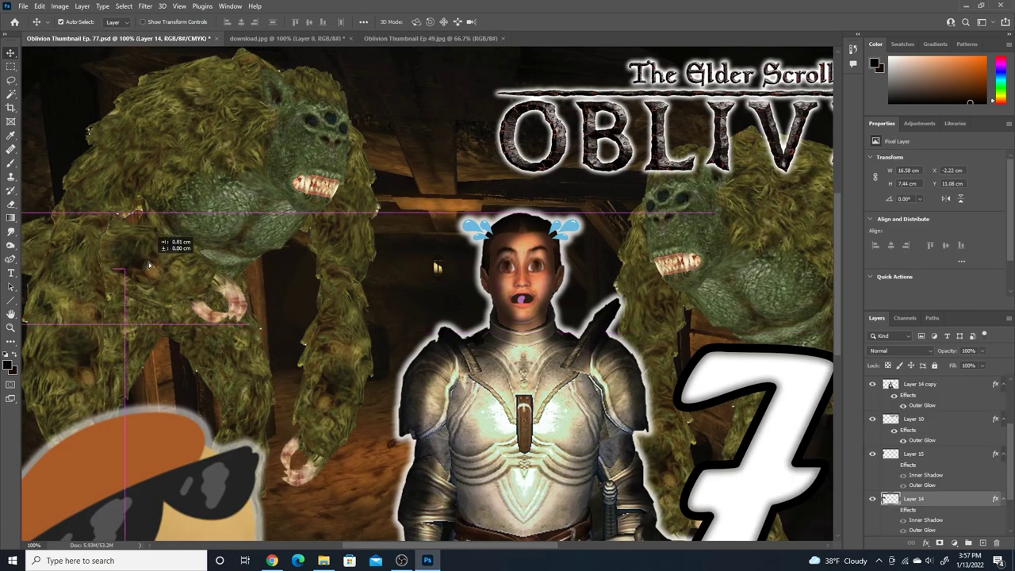
click(414, 41)
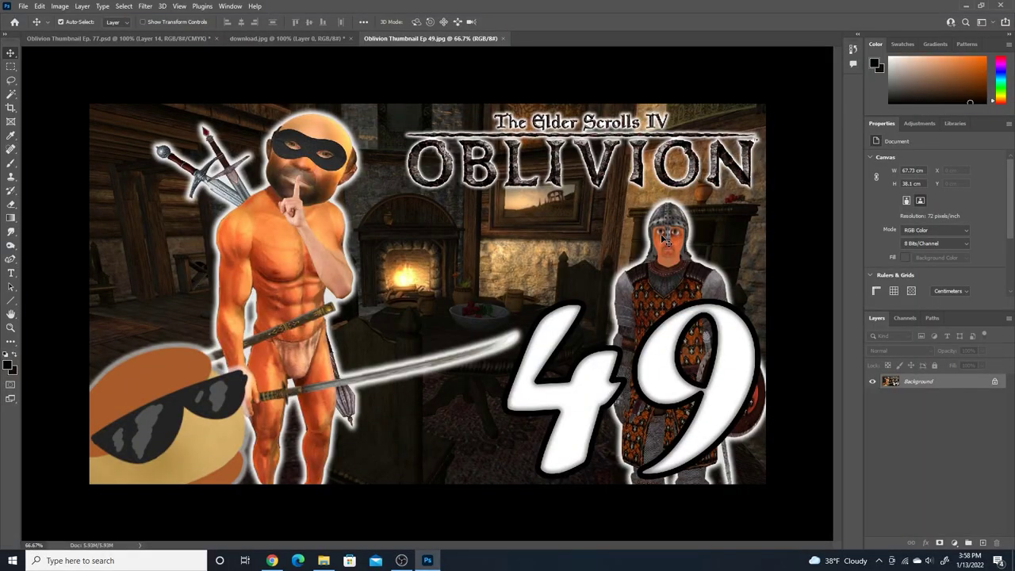
Step: Close the Oblivion Thumbnail Ep 49.jpg document tab
click(502, 39)
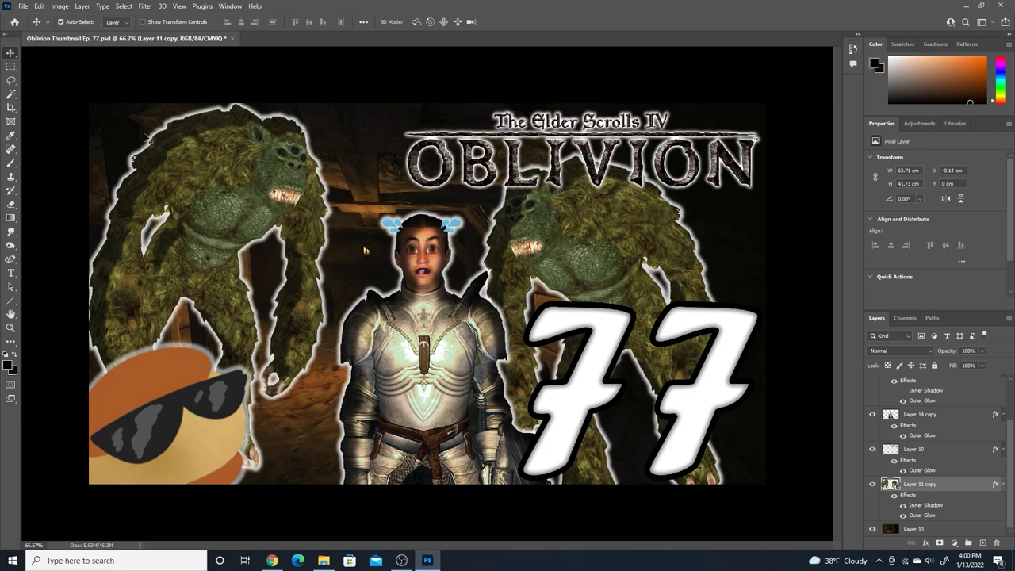
click(177, 6)
click(202, 83)
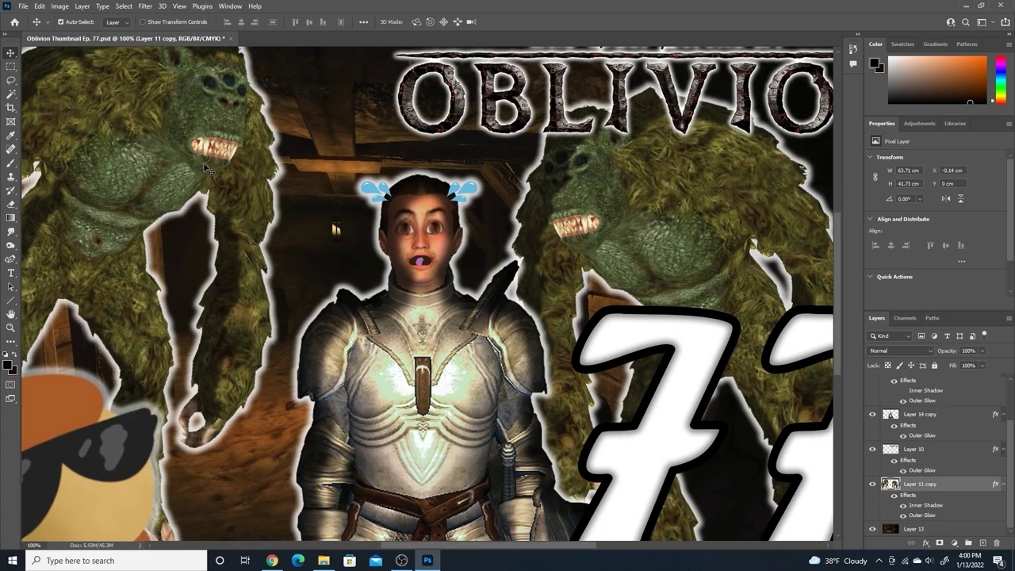
click(12, 80)
mouse_move(187, 146)
mouse_down()
mouse_move(225, 174)
mouse_move(211, 182)
mouse_move(184, 143)
mouse_up()
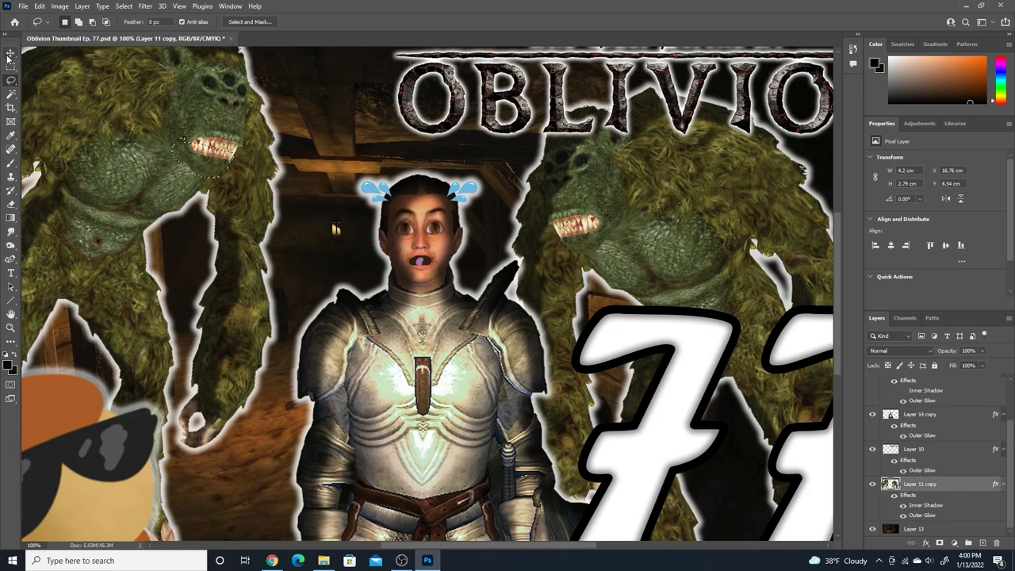
click(11, 52)
click(81, 5)
mouse_move(90, 18)
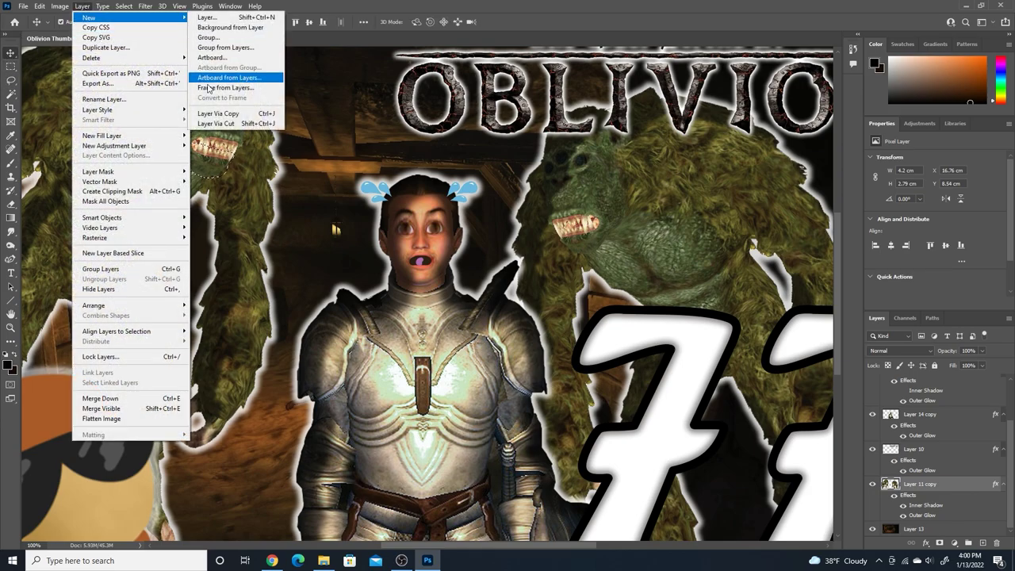
click(207, 124)
key(ctrl+t)
drag(218, 186, 205, 176)
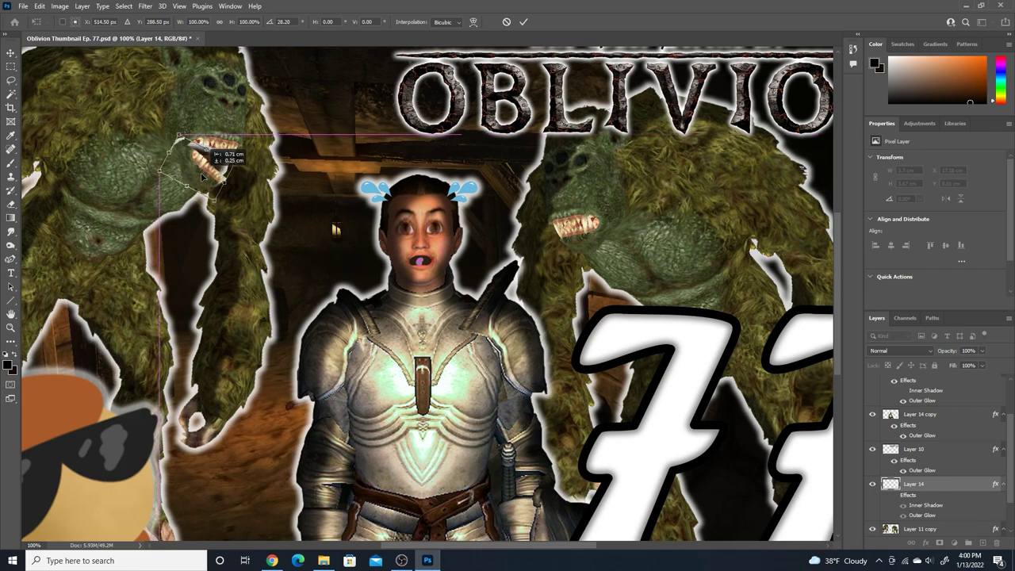
key(Return)
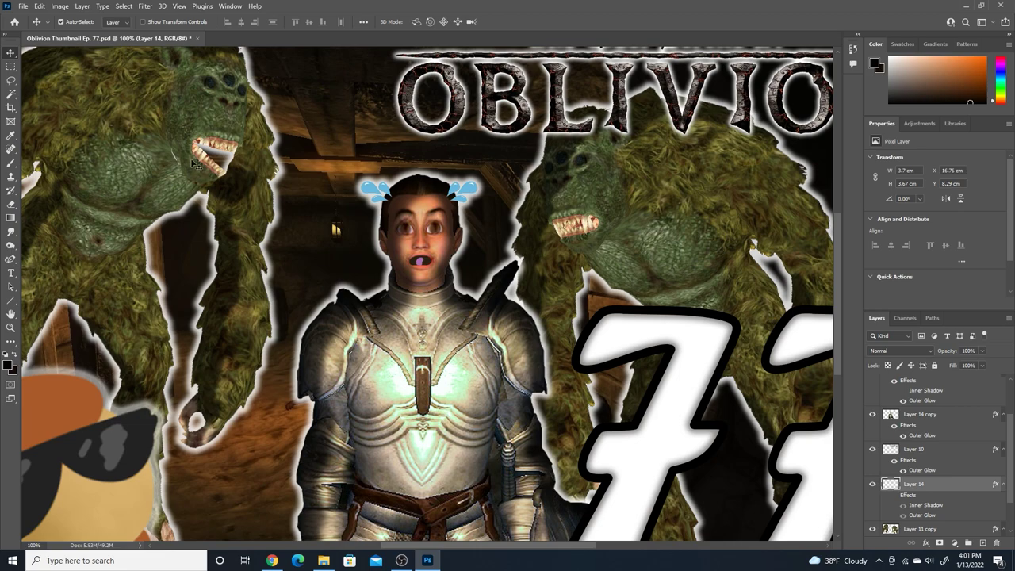
key(ctrl+z)
key(ctrl+z)
key(ctrl+z)
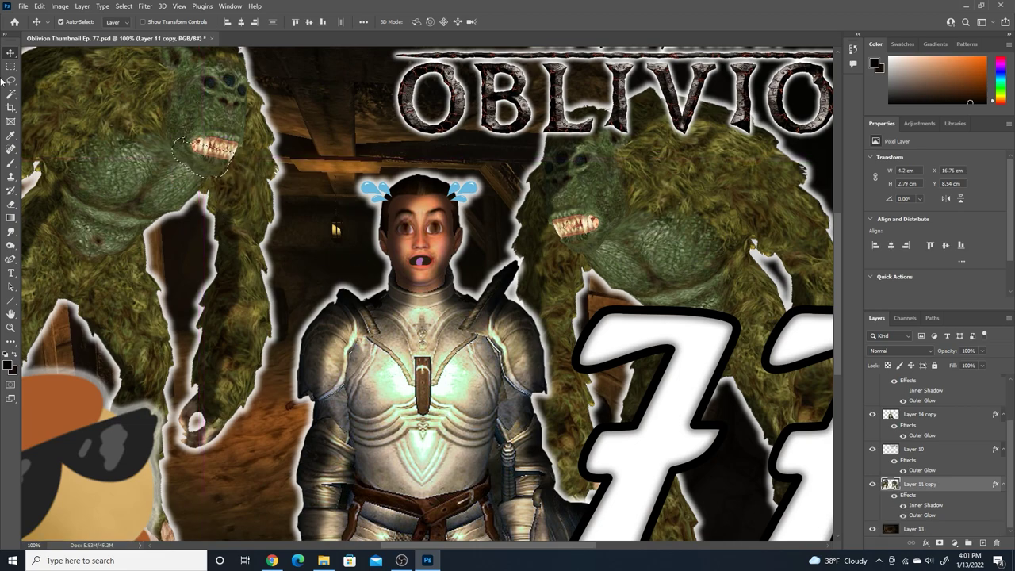
key(m)
key(ctrl+d)
scroll(336, 182, up, 3)
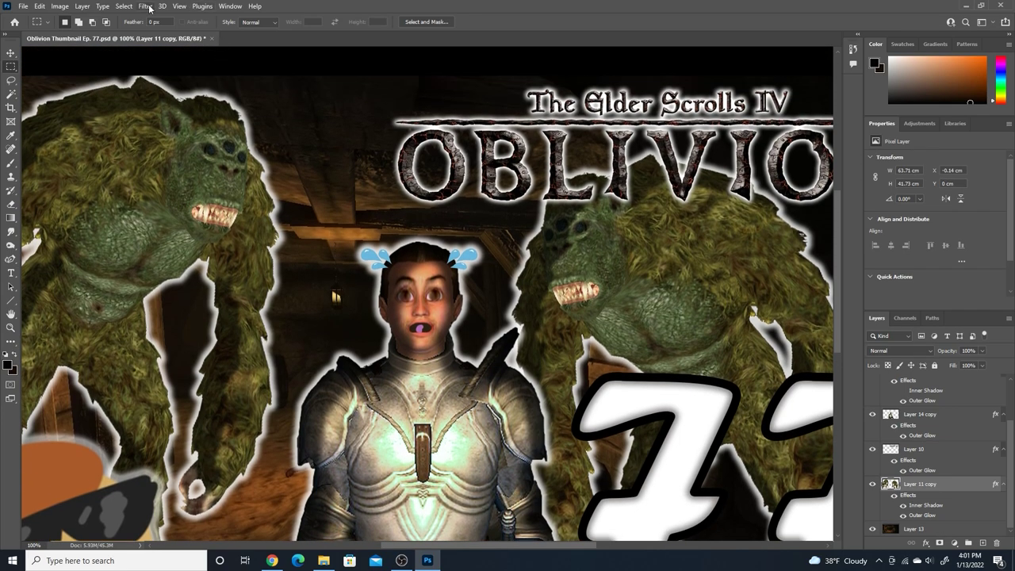
Step: Apply a 2.5-pixel Gaussian Blur to Layer 13, the Ep 77 dungeon background
click(147, 8)
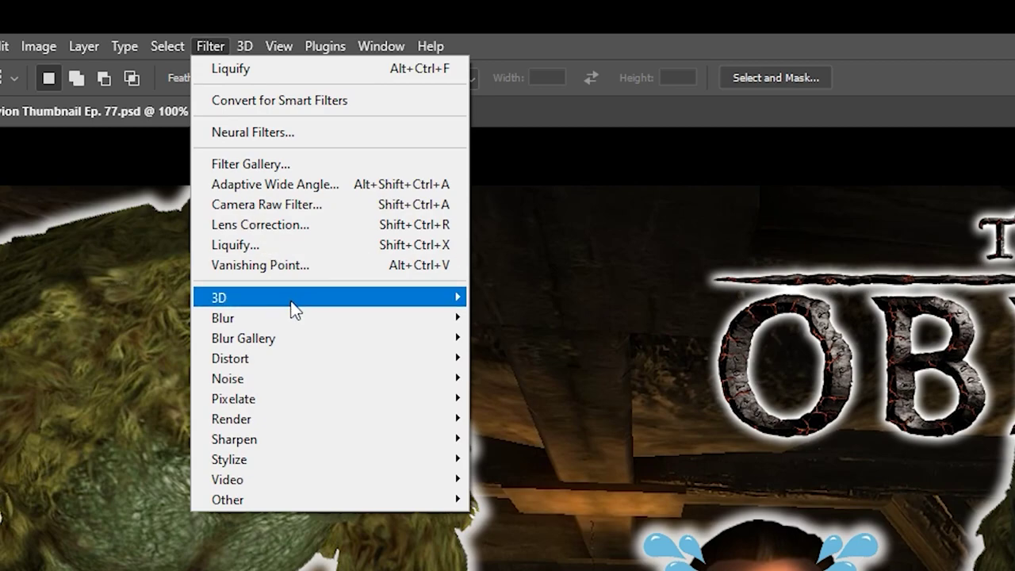
mouse_move(185, 146)
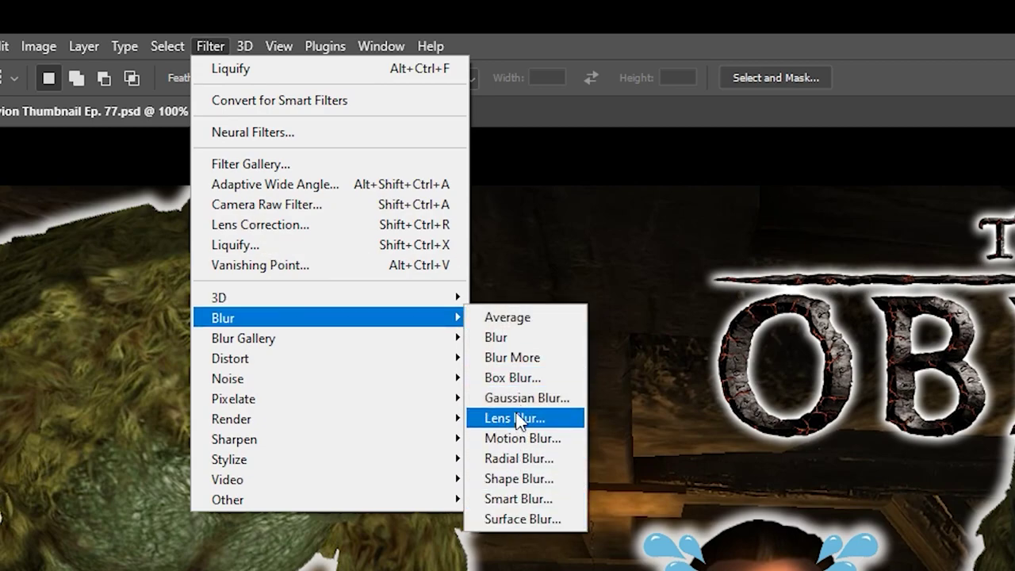
click(516, 397)
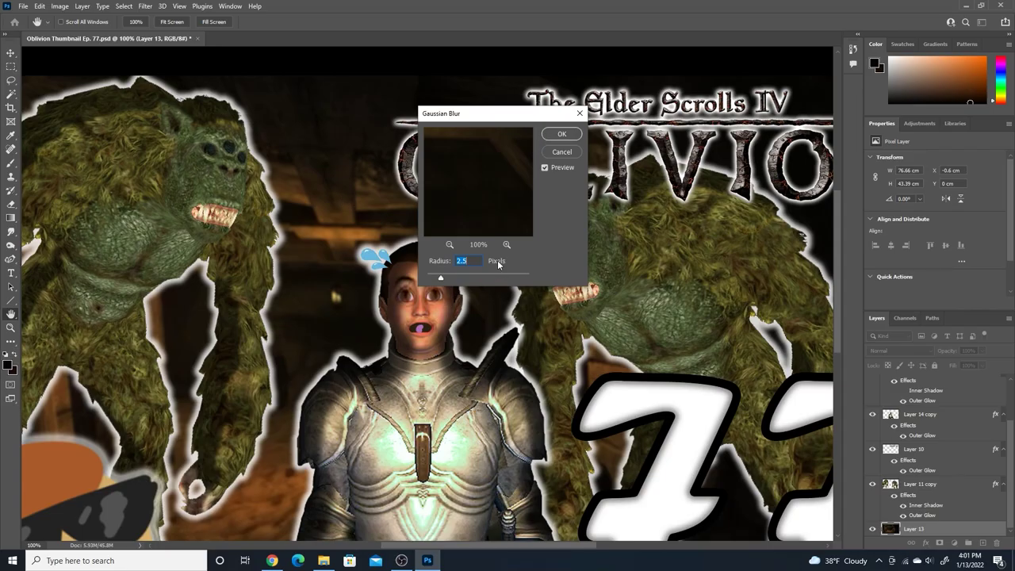
click(562, 134)
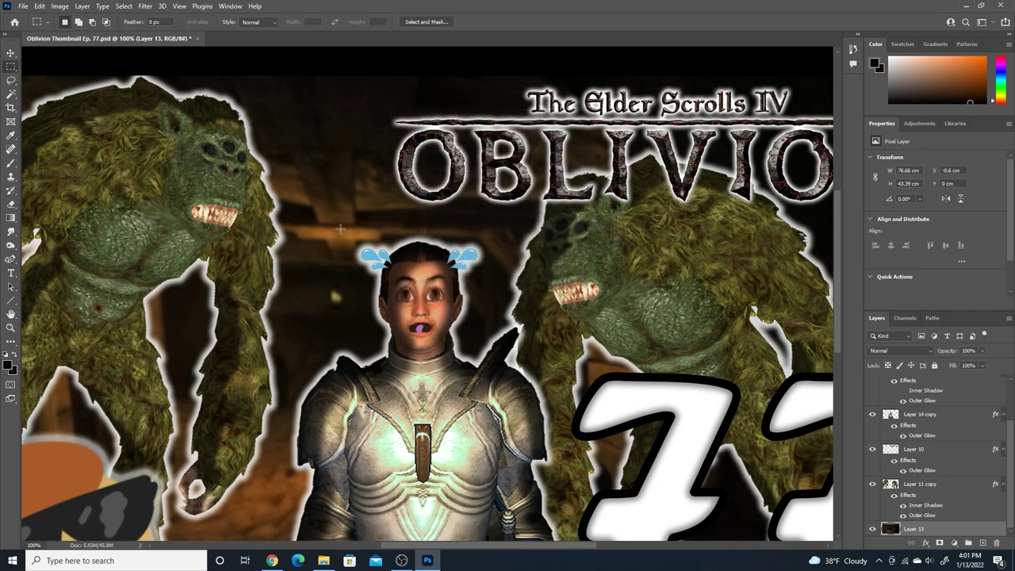
scroll(717, 201, down, 3)
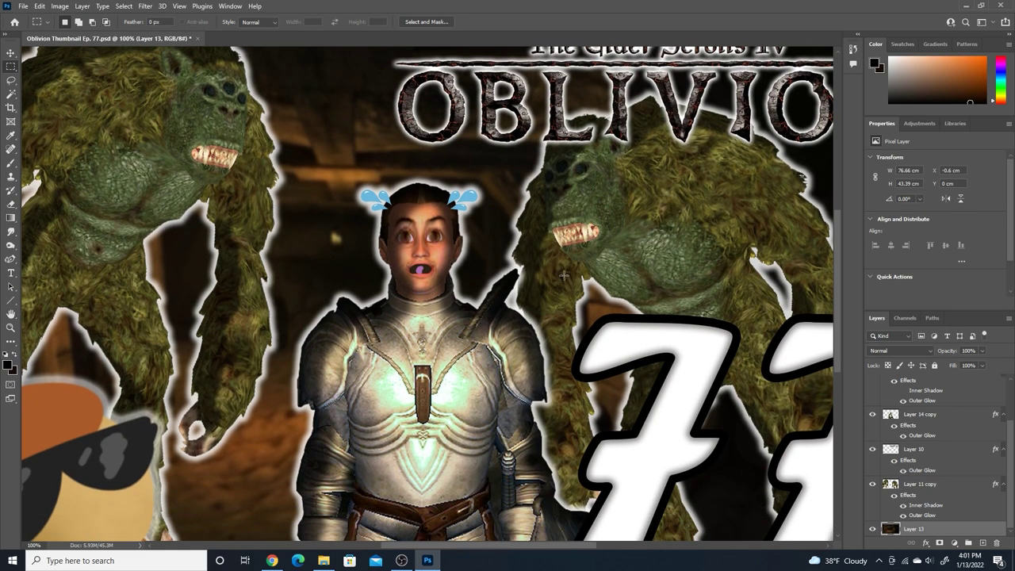
scroll(489, 152, up, 2)
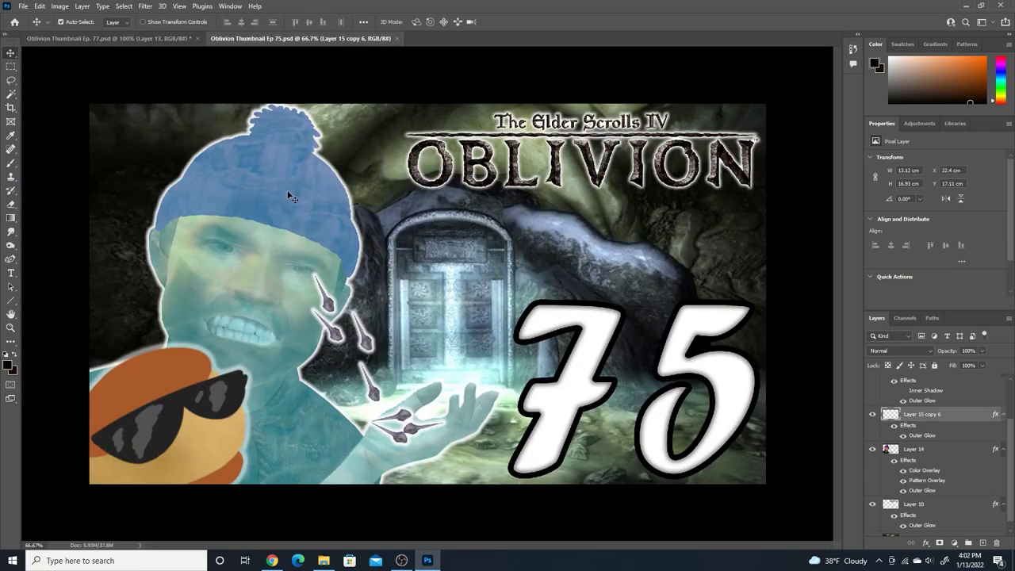
Step: Select the hat-wearing man's Layer 14 and toggle its color and pattern overlay effects
click(176, 251)
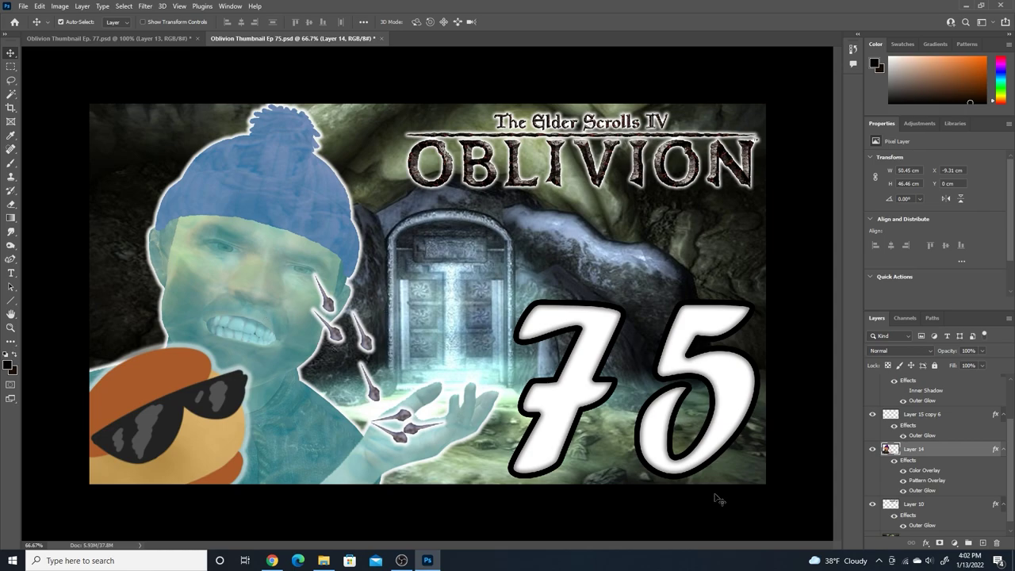
click(902, 471)
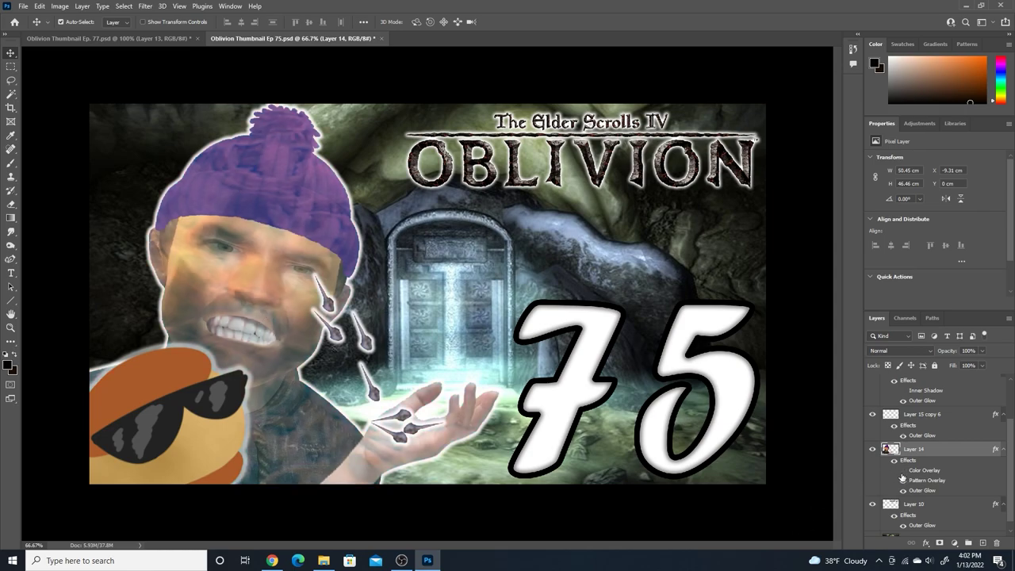
click(902, 480)
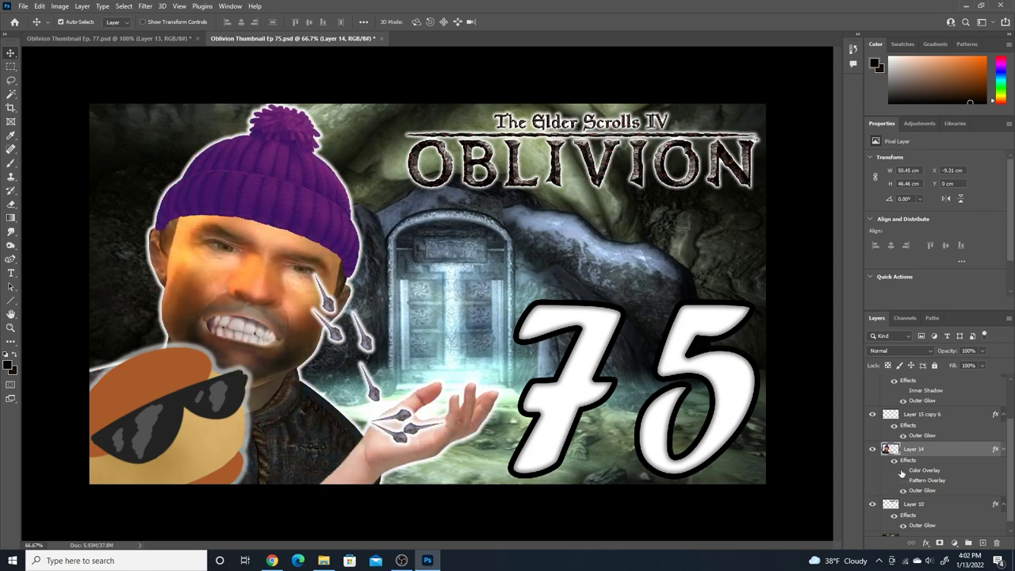
click(902, 470)
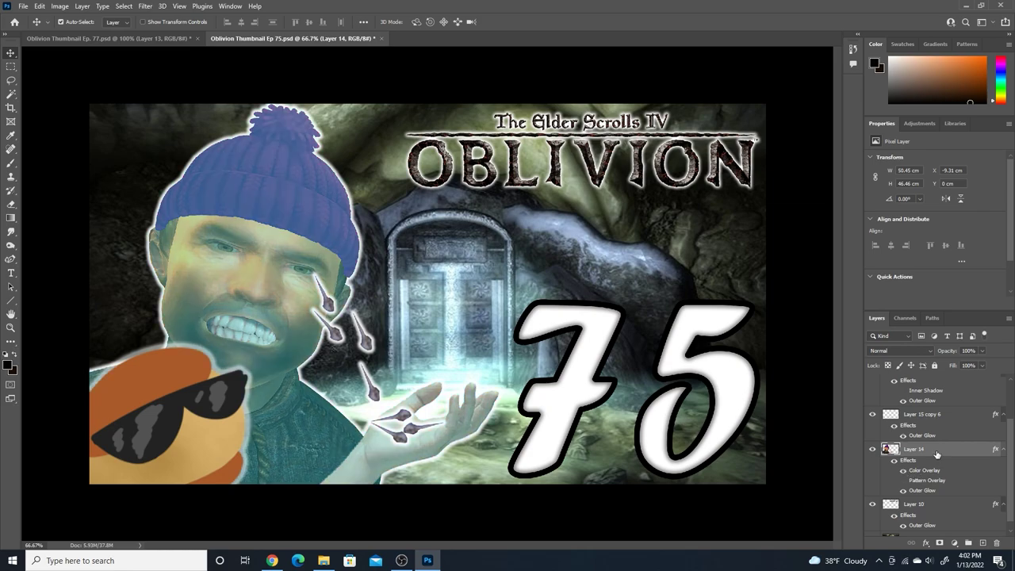
Step: Try a fully opaque black Color Overlay on the man's layer
double_click(936, 454)
click(467, 339)
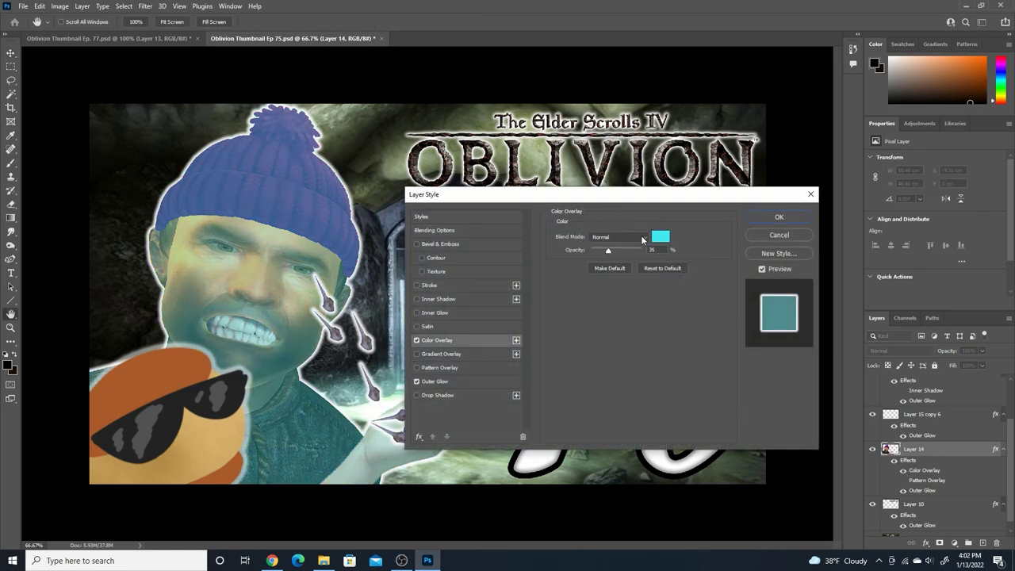
drag(610, 252, 643, 251)
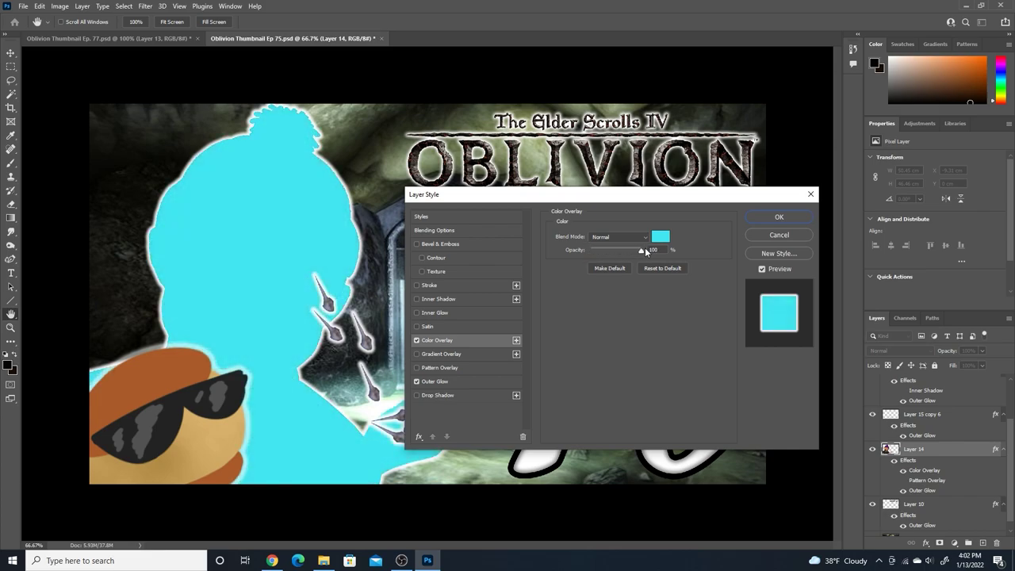
click(660, 236)
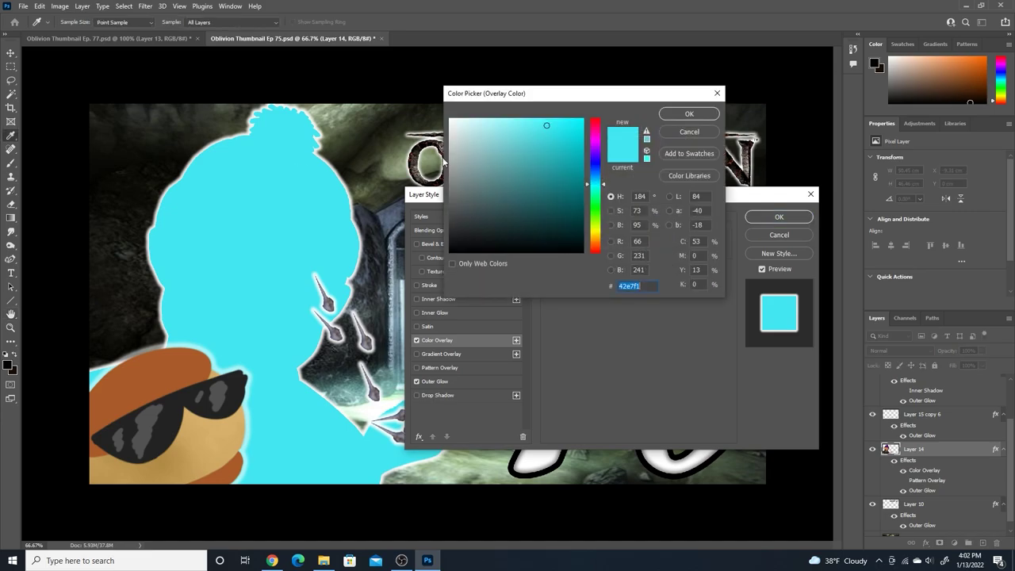
drag(450, 165, 440, 282)
click(703, 116)
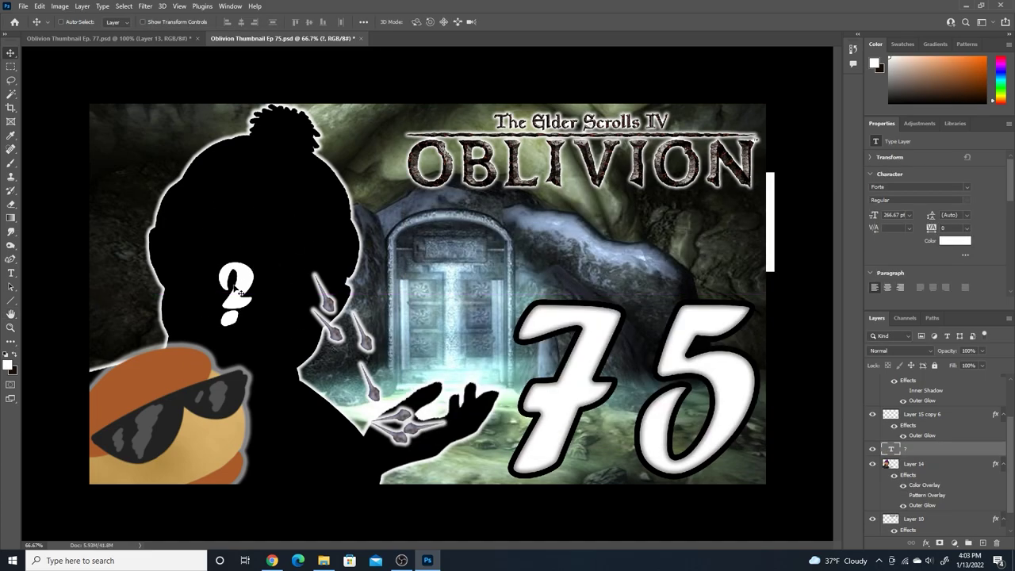
Step: Enlarge the question mark to 195% and nudge it slightly right
key(ctrl+t)
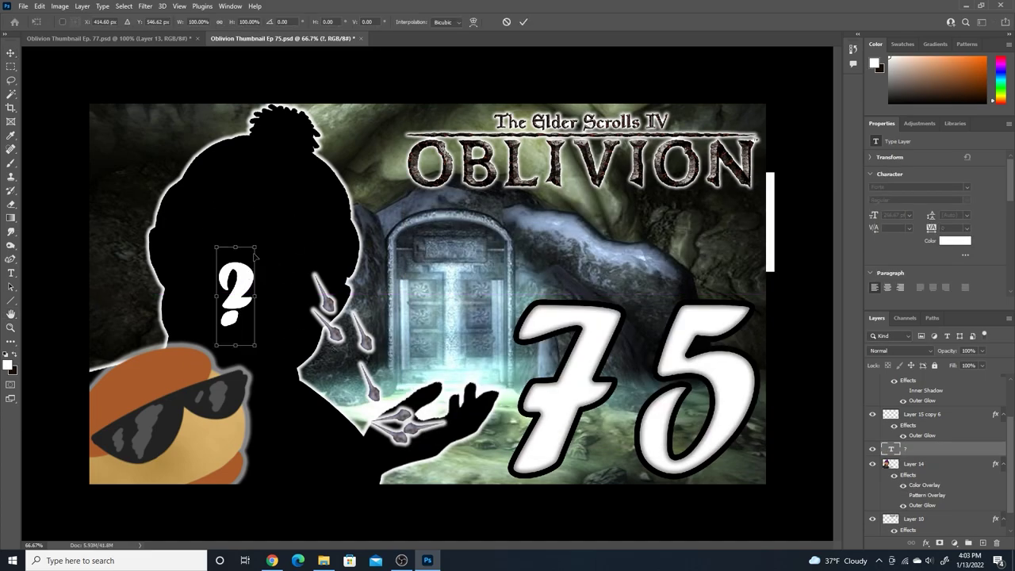
drag(255, 246, 290, 152)
drag(262, 227, 265, 228)
key(Return)
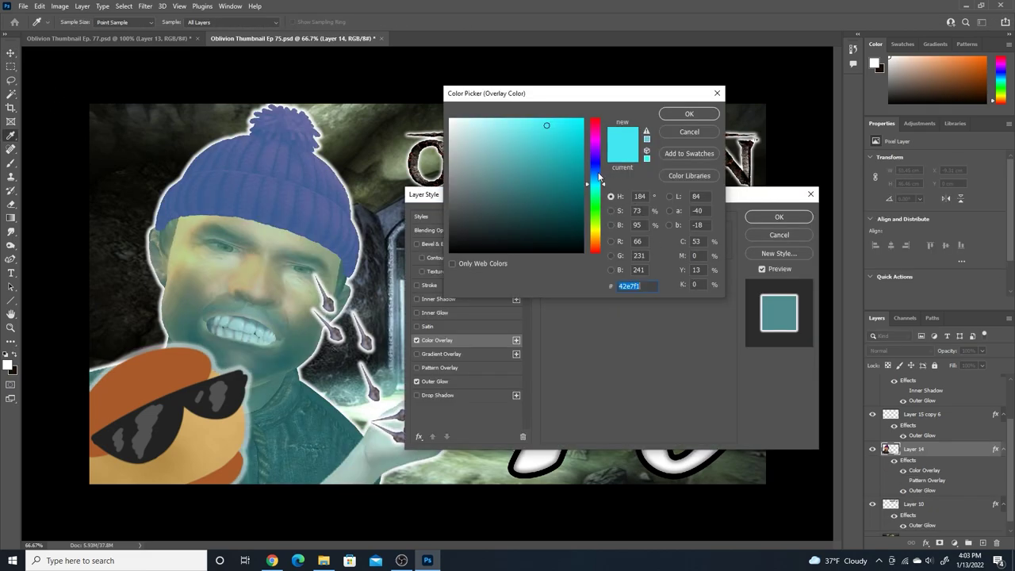
Step: Try bright red, then pale pink overlay colours, adjusting opacity and keeping Normal blend mode
drag(591, 125, 592, 118)
click(575, 131)
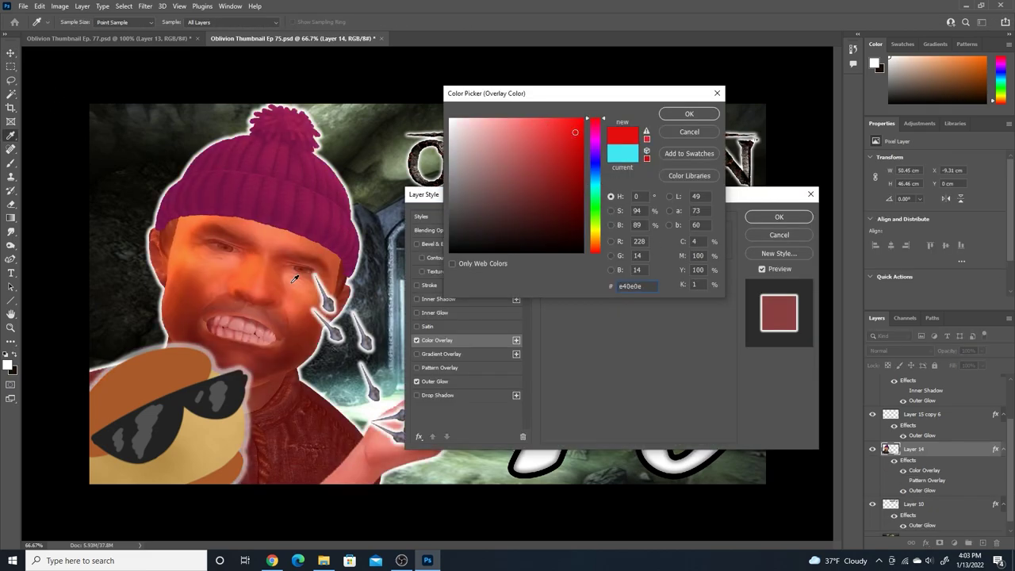
click(685, 117)
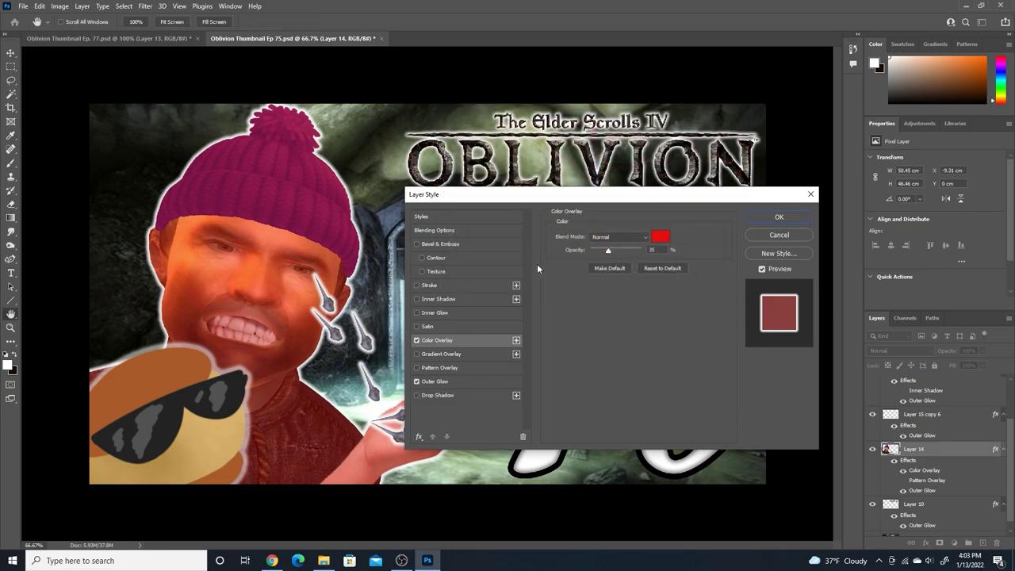
click(661, 238)
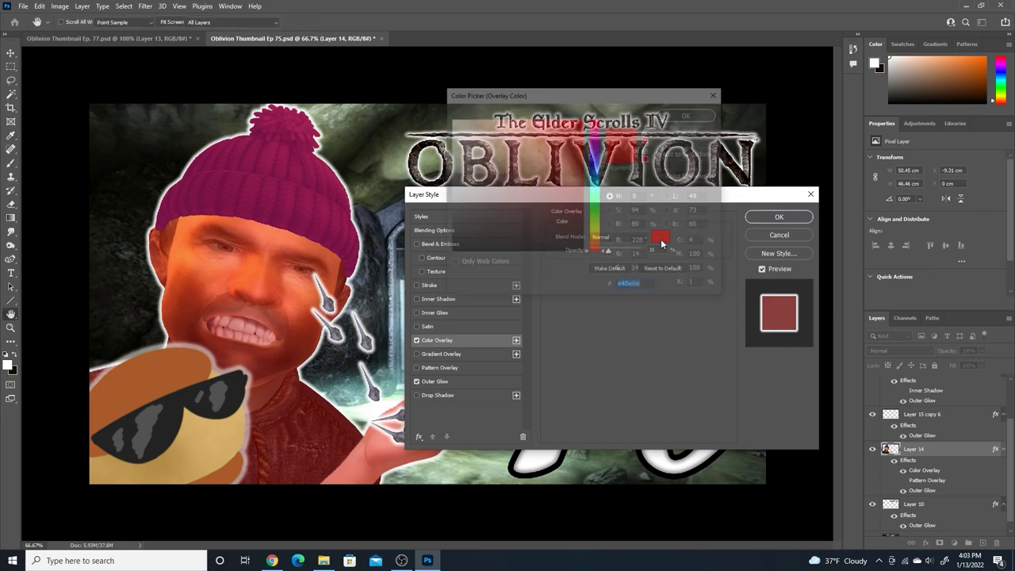
click(512, 157)
click(688, 115)
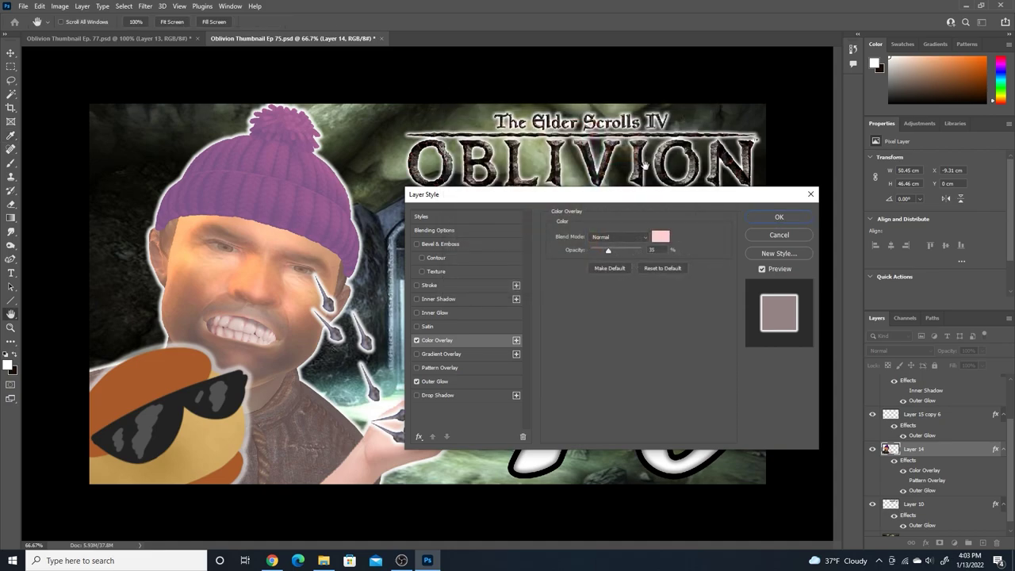
mouse_move(607, 251)
mouse_down()
mouse_move(618, 248)
mouse_move(608, 254)
mouse_up()
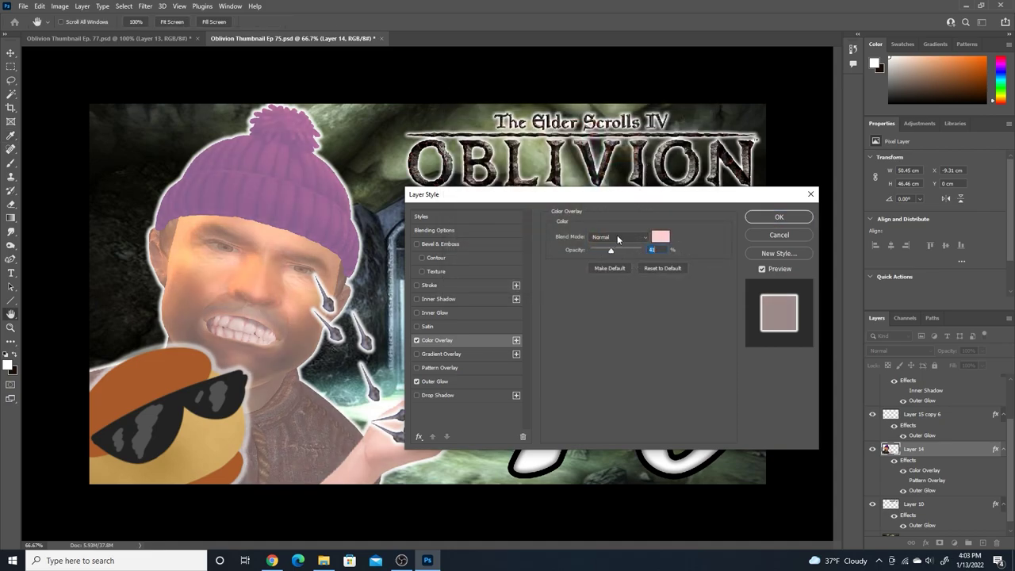
click(620, 237)
click(622, 238)
Step: Try a weaker red overlay, then discard all the Color Overlay edits
click(661, 237)
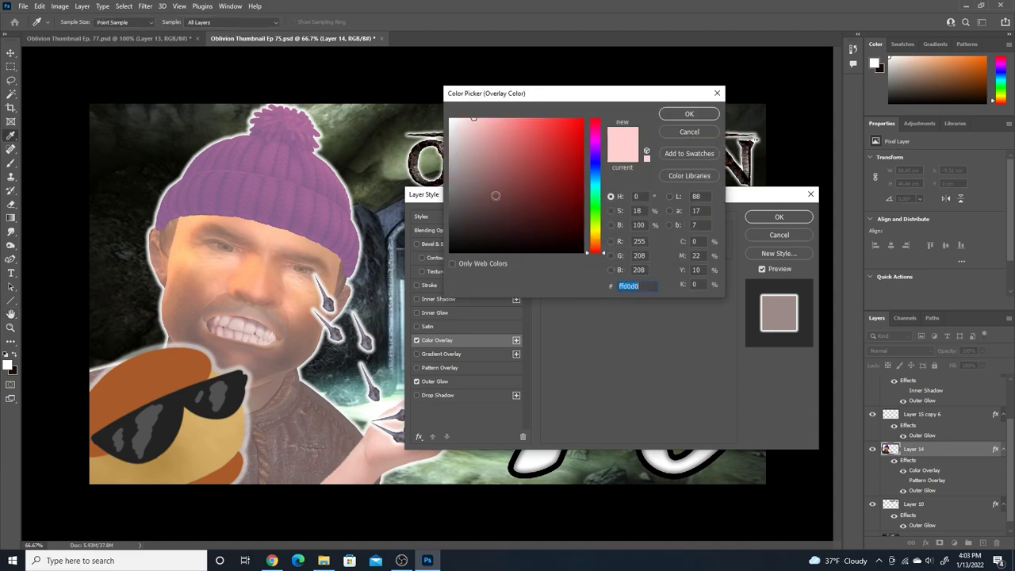
click(563, 138)
click(676, 116)
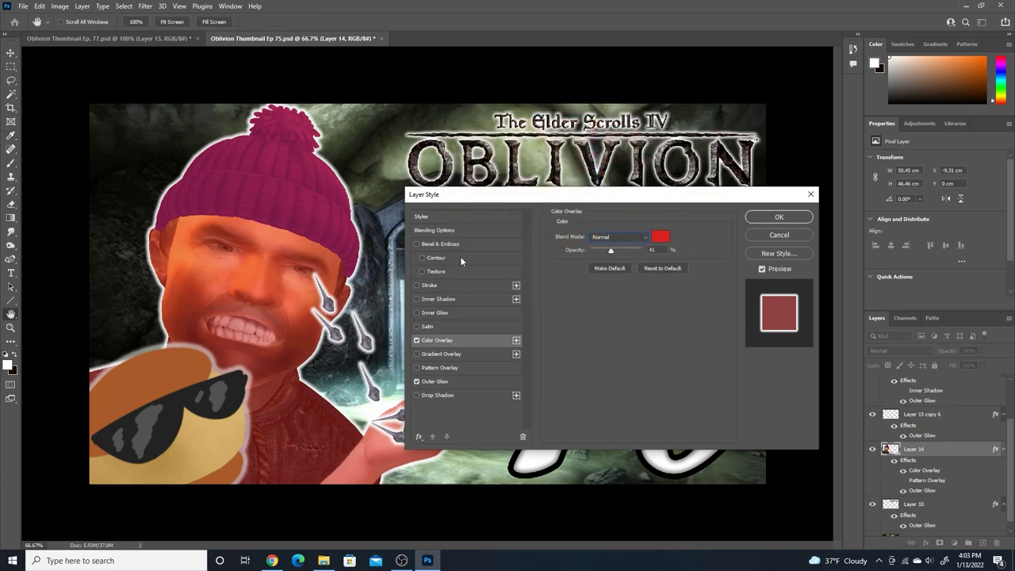
drag(613, 254, 604, 252)
click(669, 237)
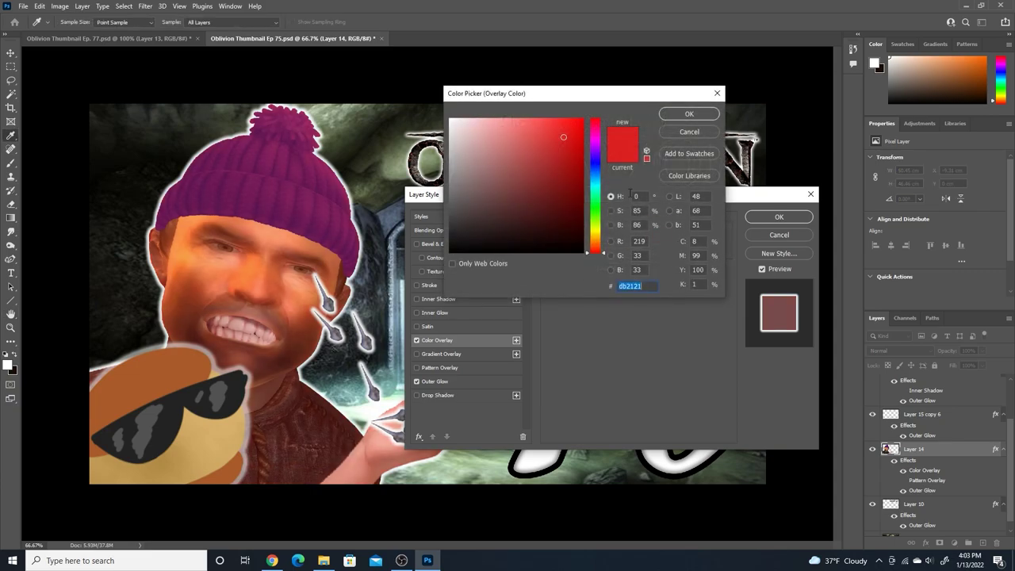
key(Return)
key(Return)
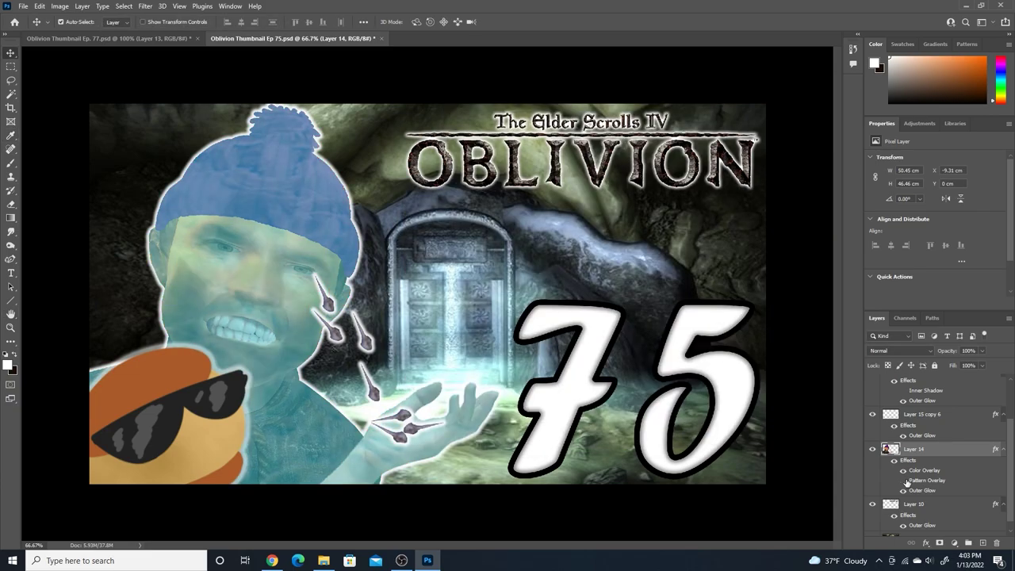
click(903, 480)
click(903, 481)
click(903, 480)
click(903, 481)
double_click(935, 449)
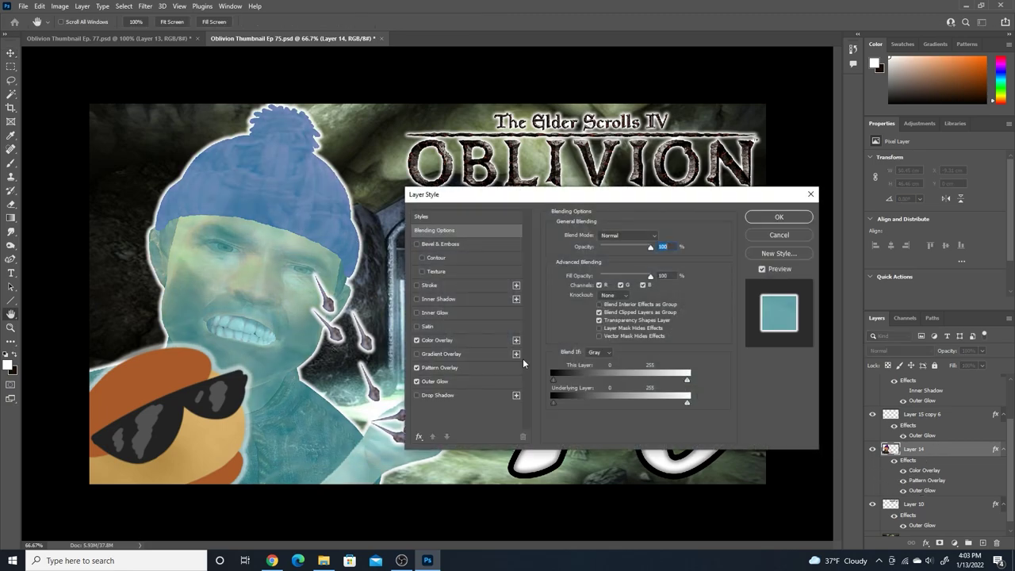
click(456, 367)
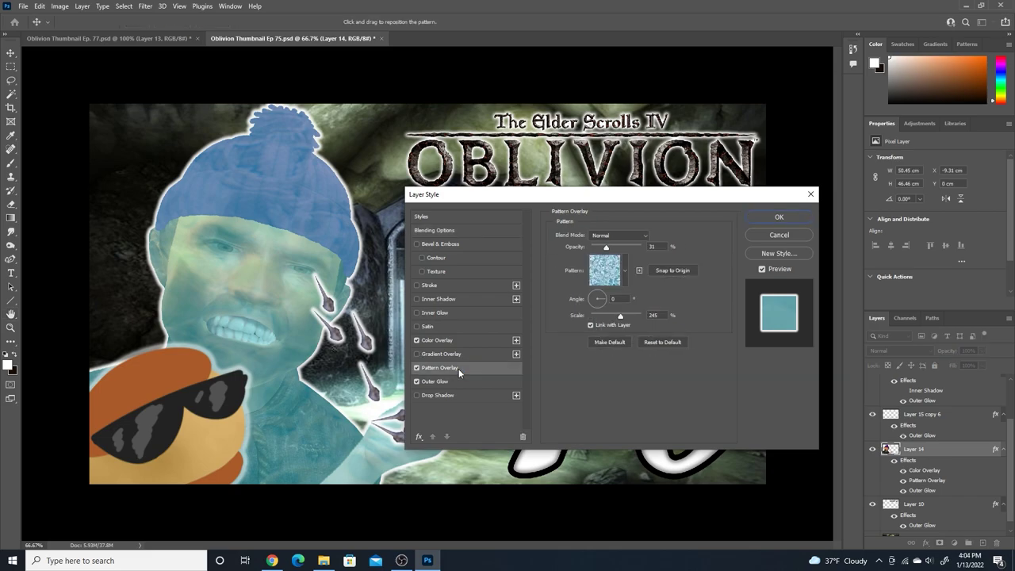
click(623, 271)
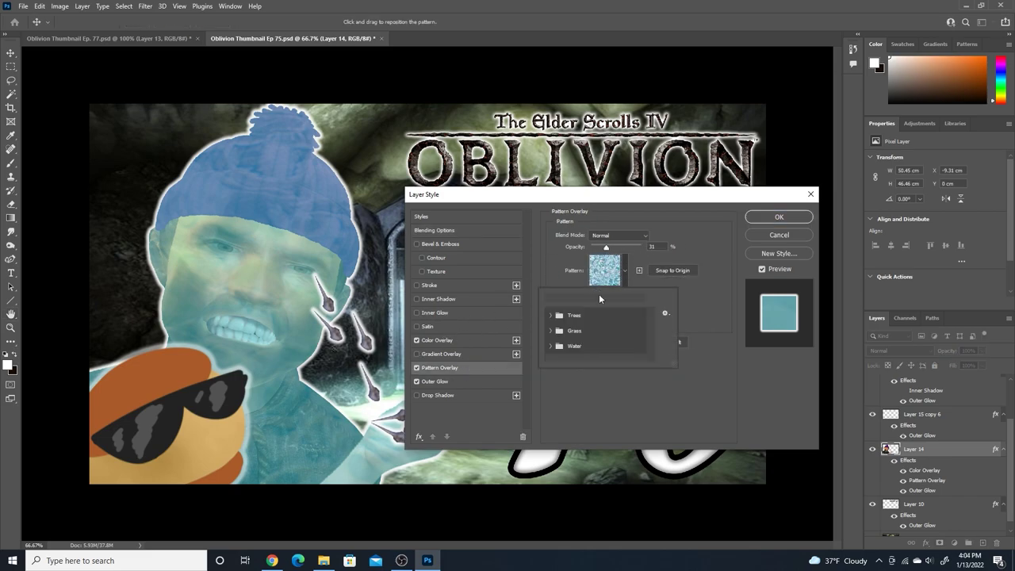
click(552, 316)
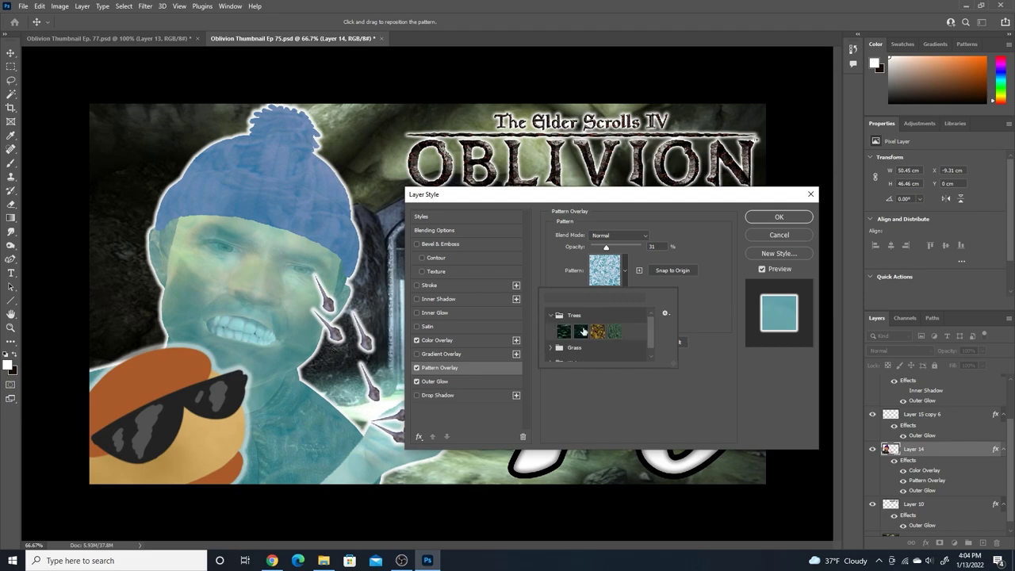
click(579, 331)
click(597, 331)
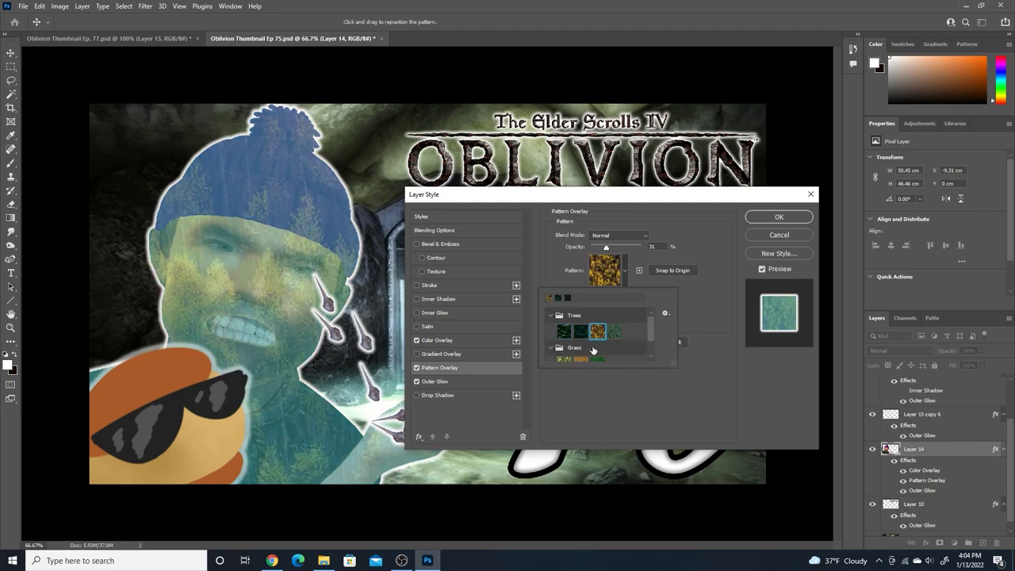
click(552, 348)
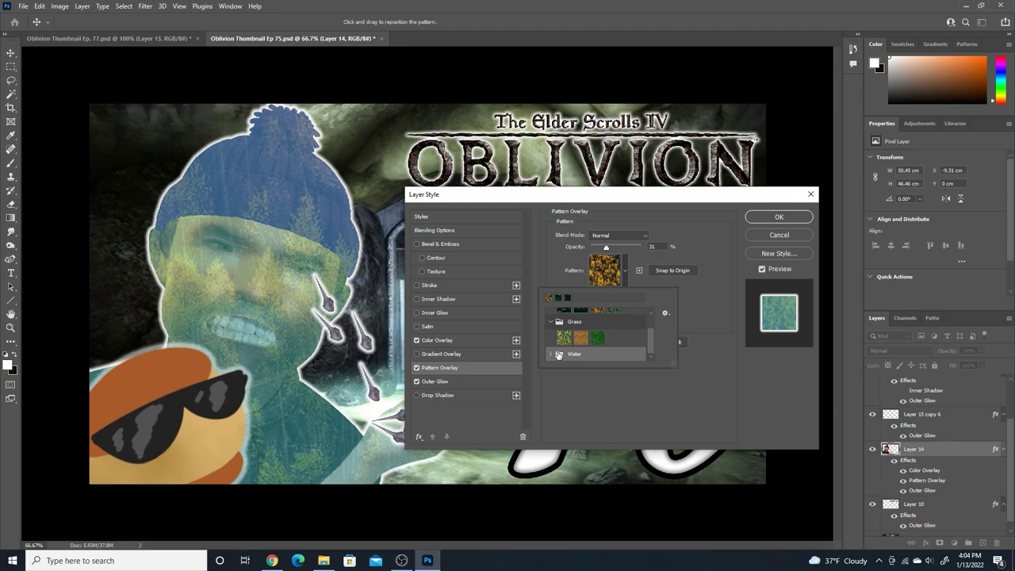
double_click(563, 347)
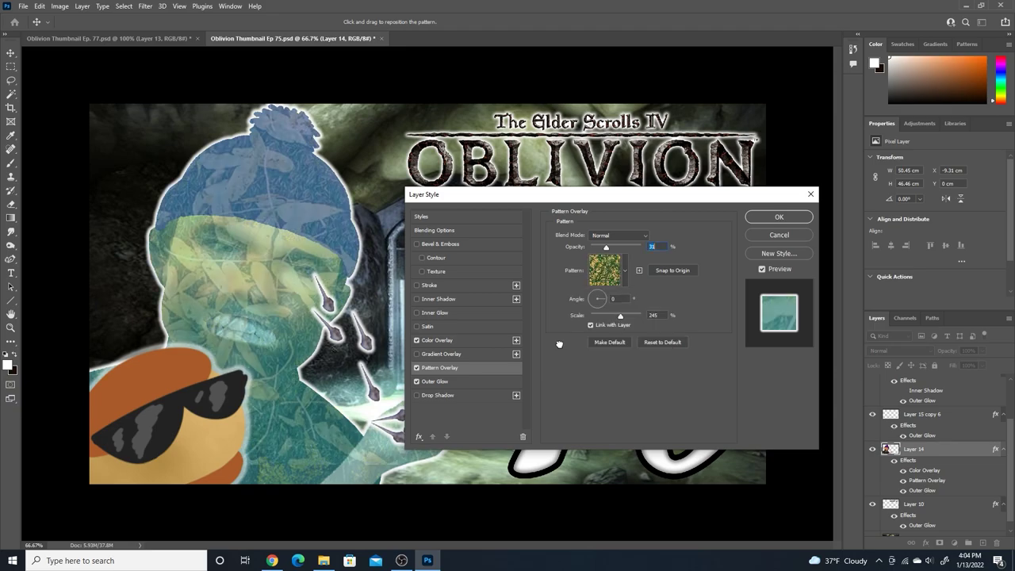
mouse_move(609, 251)
mouse_down()
mouse_move(646, 249)
mouse_move(602, 249)
mouse_up()
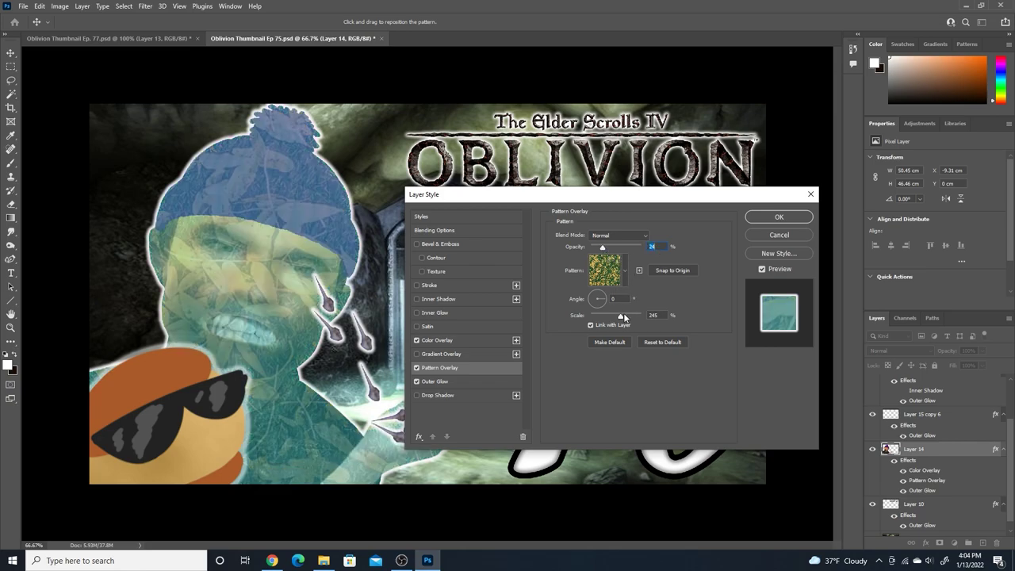
drag(624, 317, 604, 317)
click(625, 269)
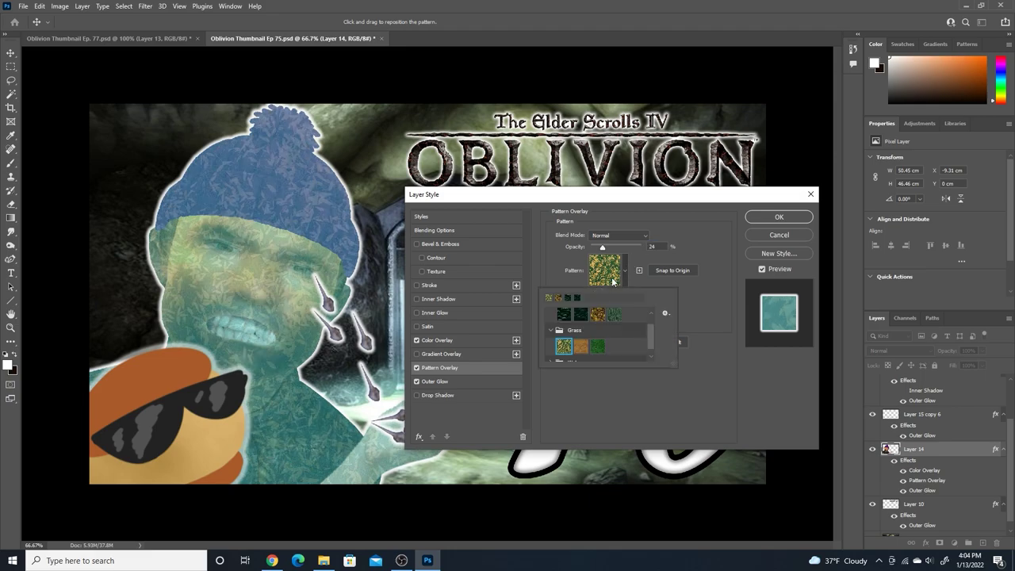
scroll(571, 327, down, 2)
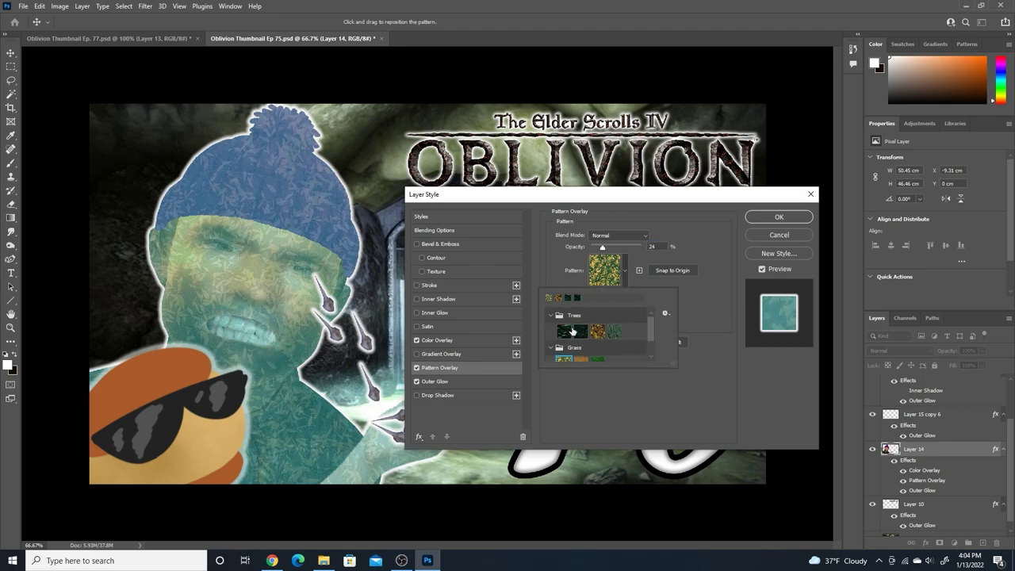
click(581, 339)
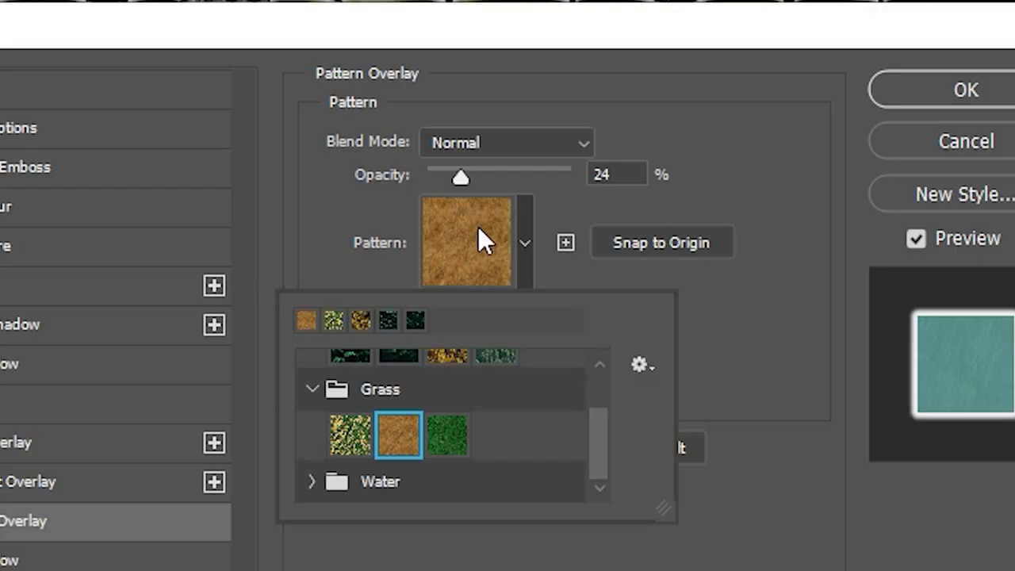
click(280, 217)
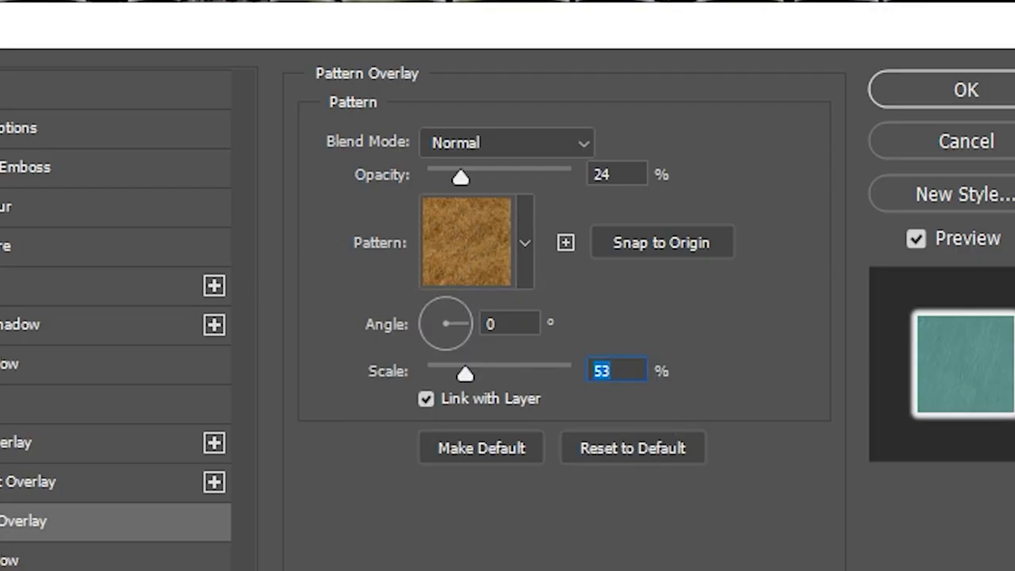
key(Return)
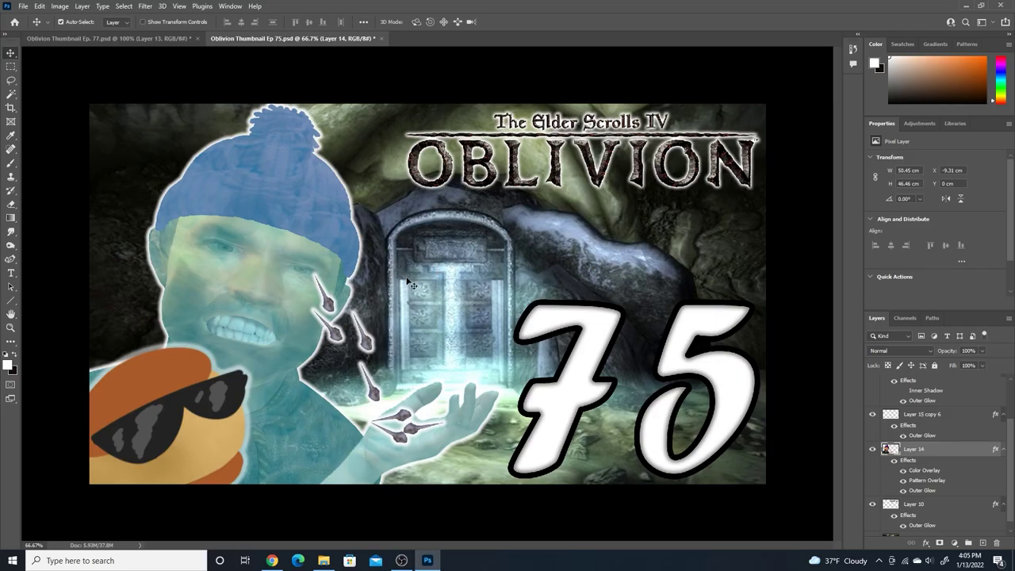
Step: Preview a white Inner Glow on Layer 14, cancel it, and close Ep 75 without saving
double_click(950, 449)
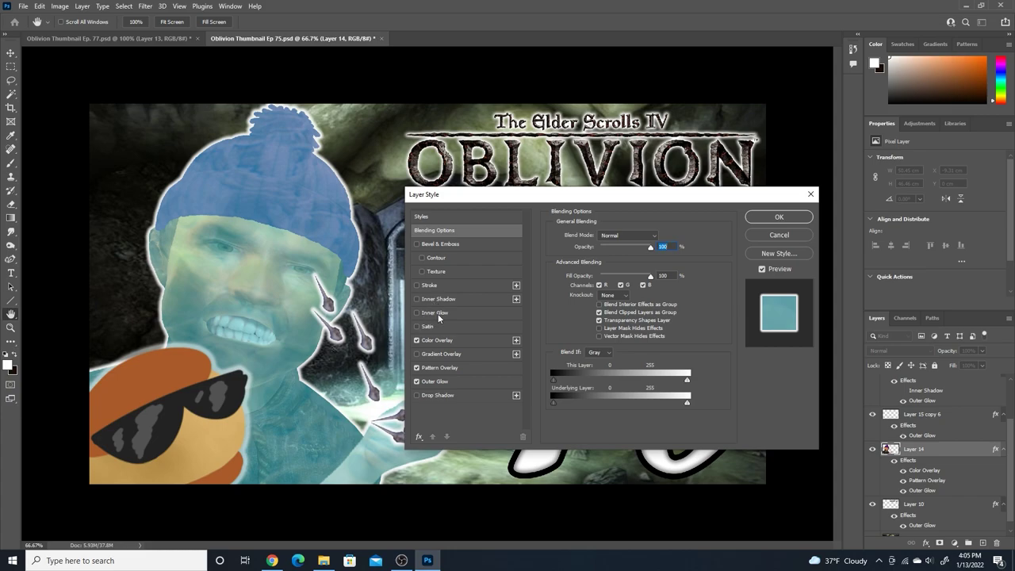
click(437, 314)
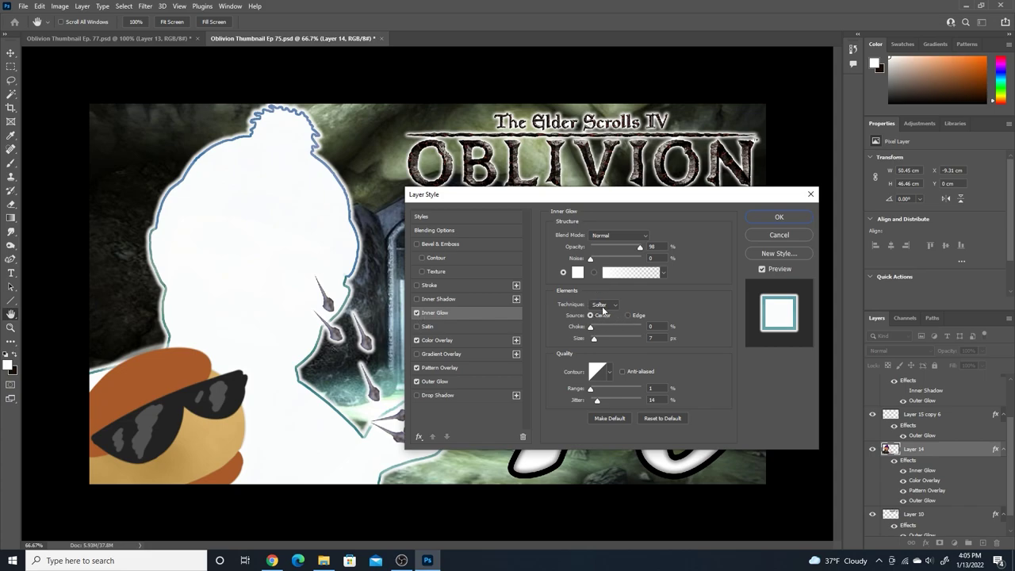
key(Escape)
key(ctrl+w)
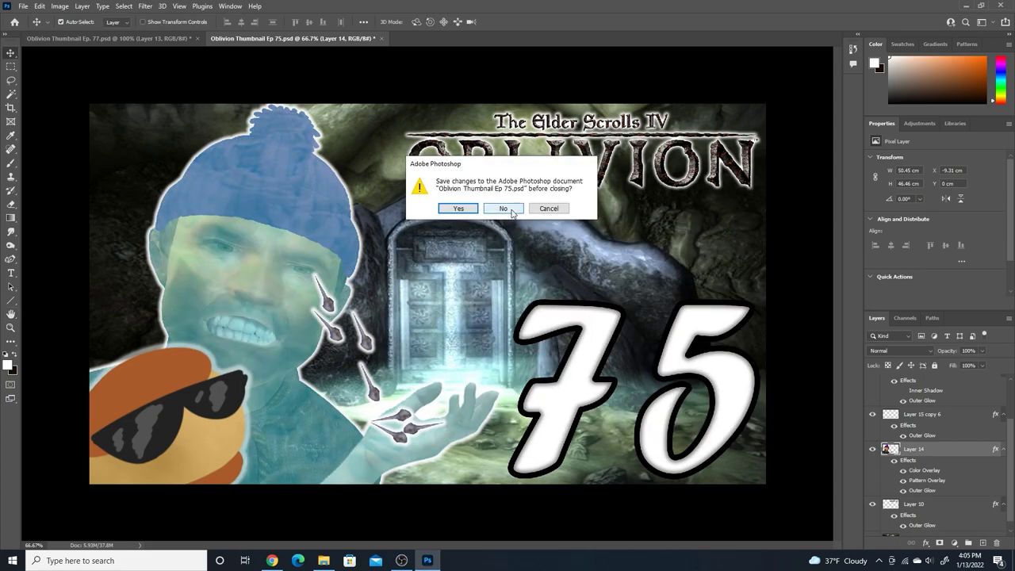
click(503, 209)
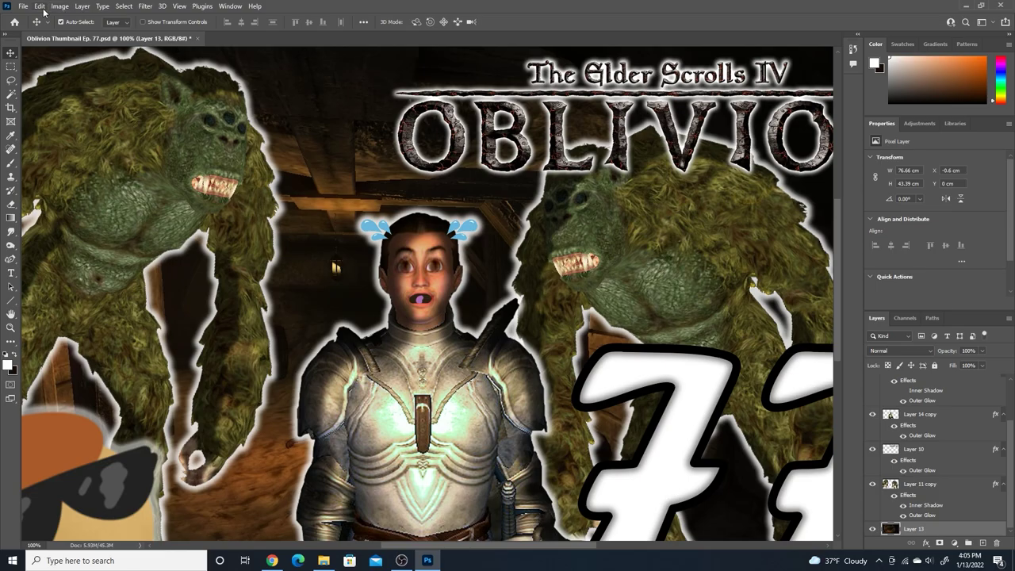
Step: Open Oblivion Thumbnail Ep 27.psd and move the face group up and left
click(23, 6)
click(36, 30)
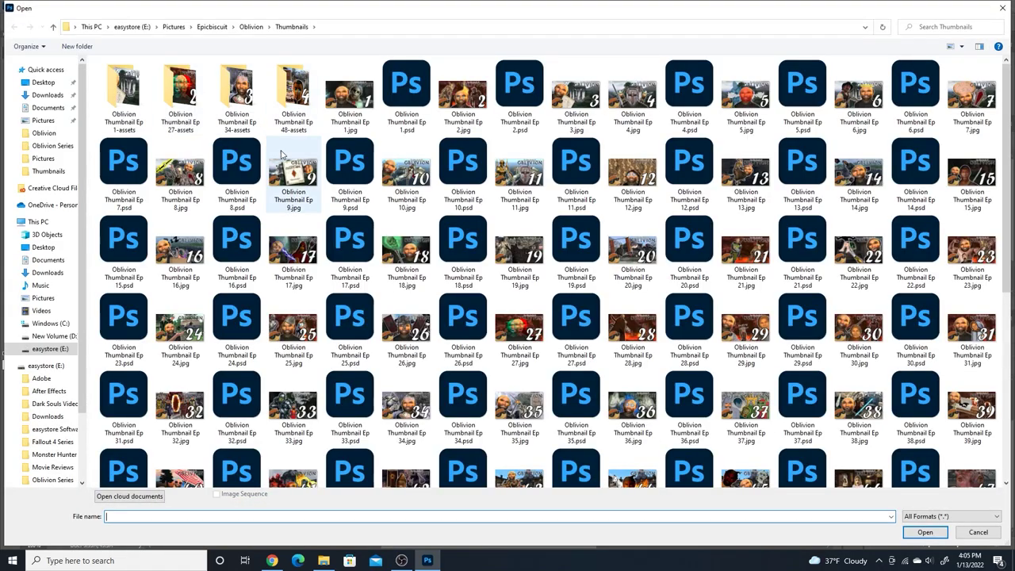
scroll(397, 242, down, 5)
scroll(459, 263, up, 5)
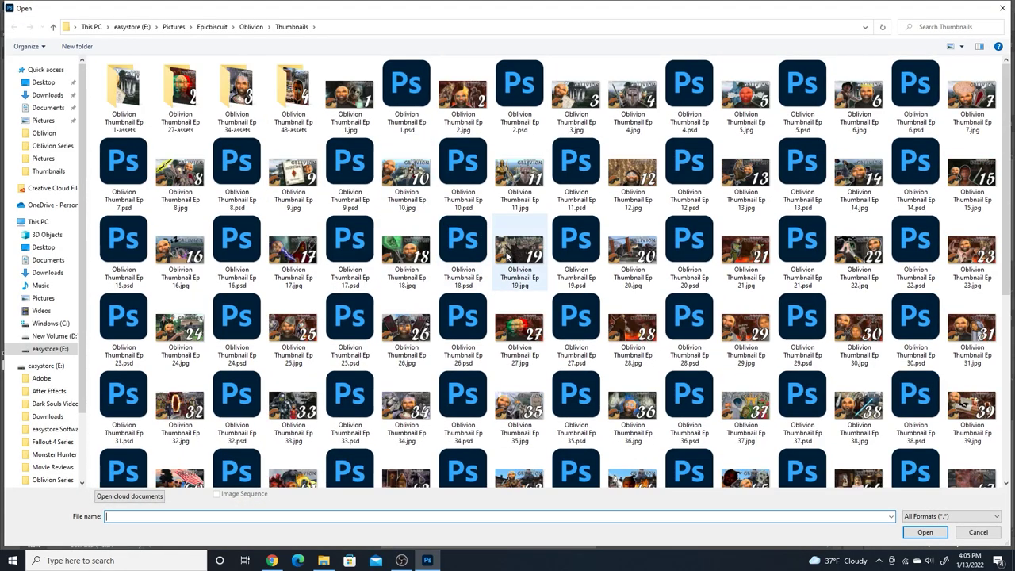
double_click(576, 321)
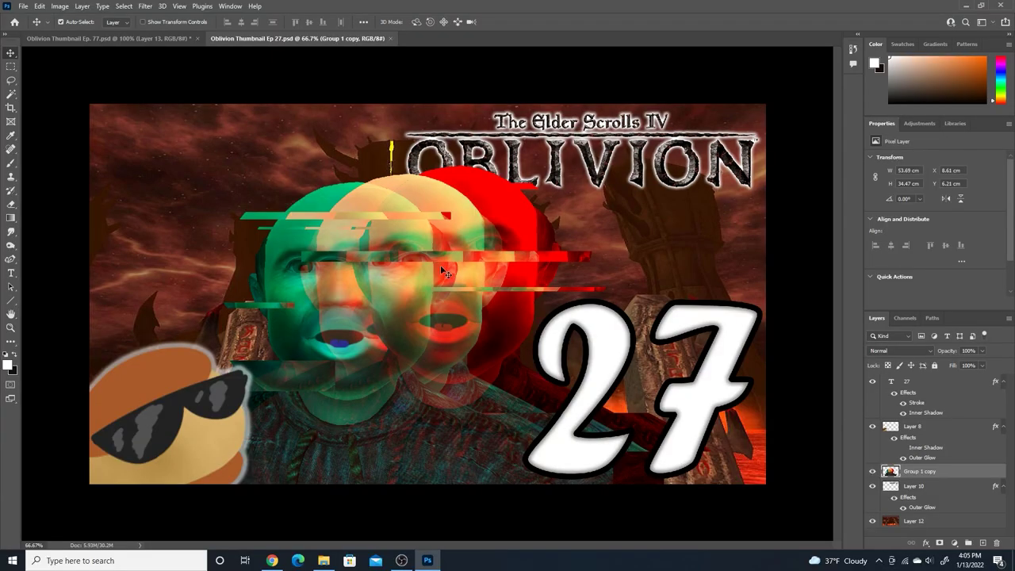
drag(425, 332, 381, 226)
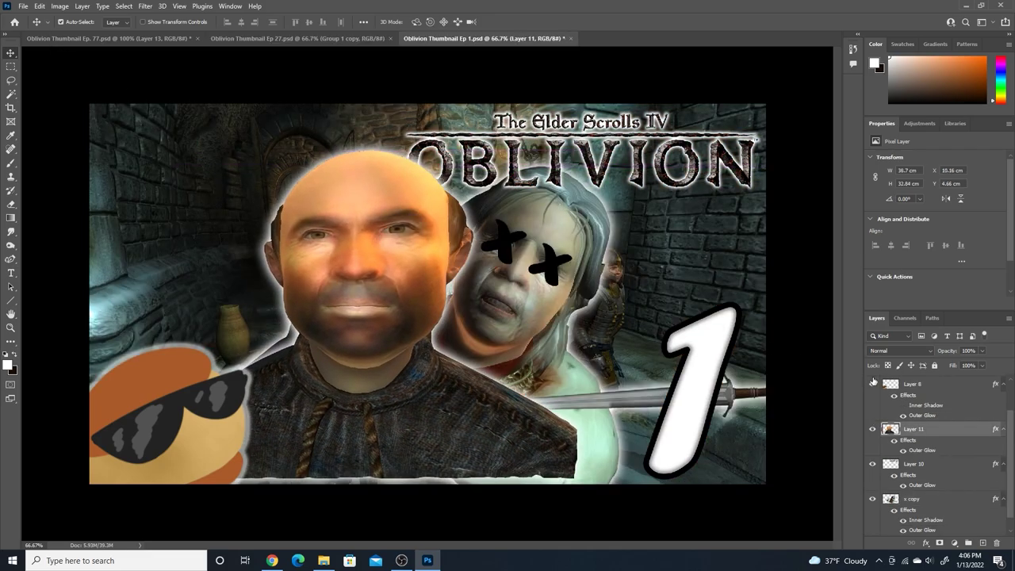
Step: Set Layer 11's blending channels to red only, unchecking G and B
double_click(936, 433)
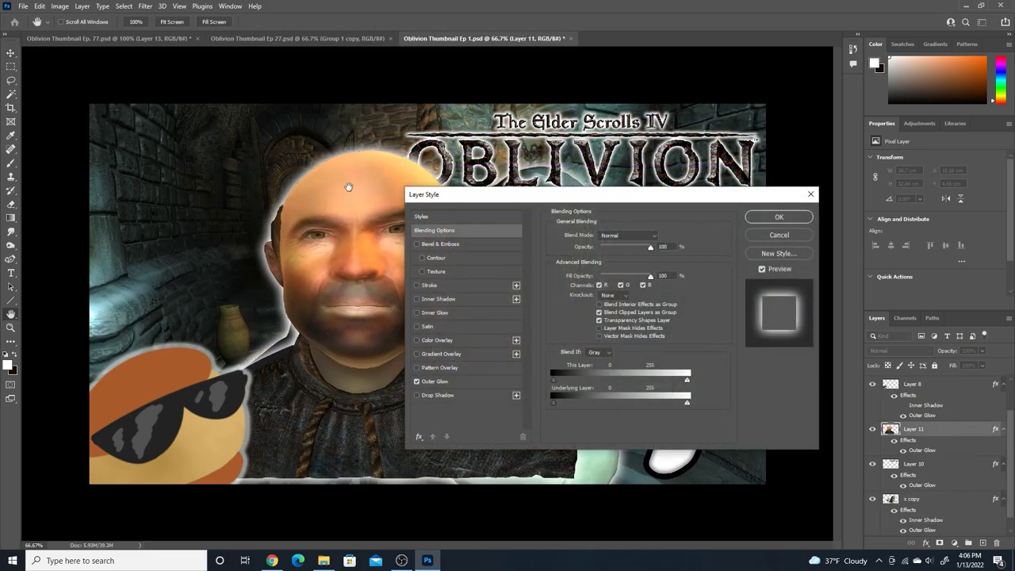
click(435, 215)
click(443, 229)
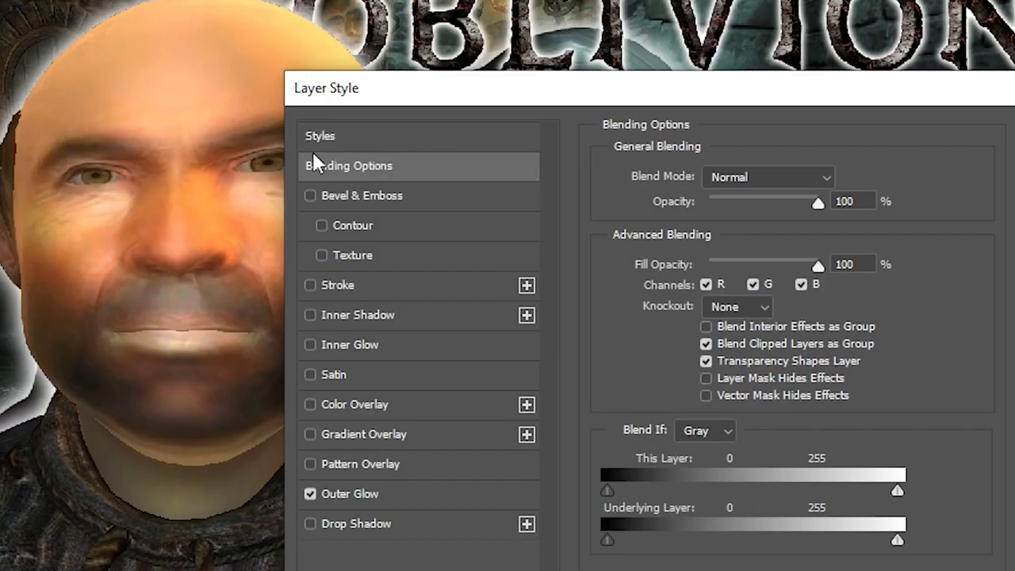
click(704, 284)
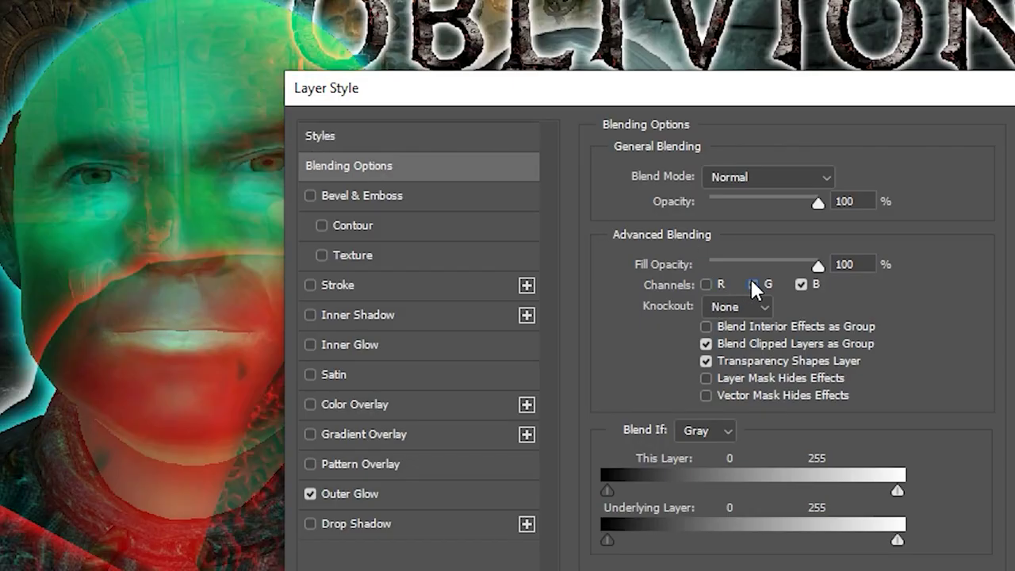
click(752, 284)
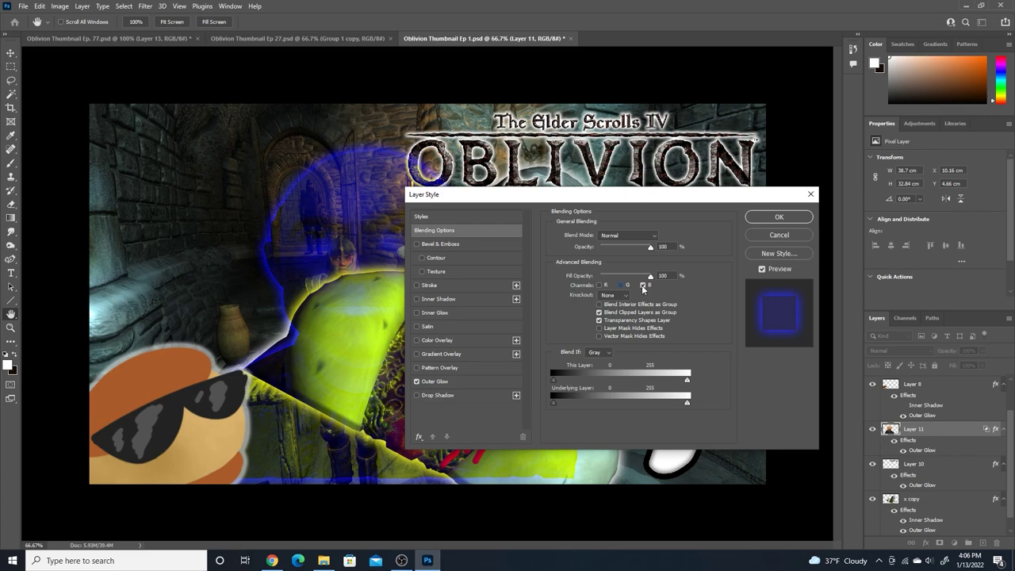
click(621, 285)
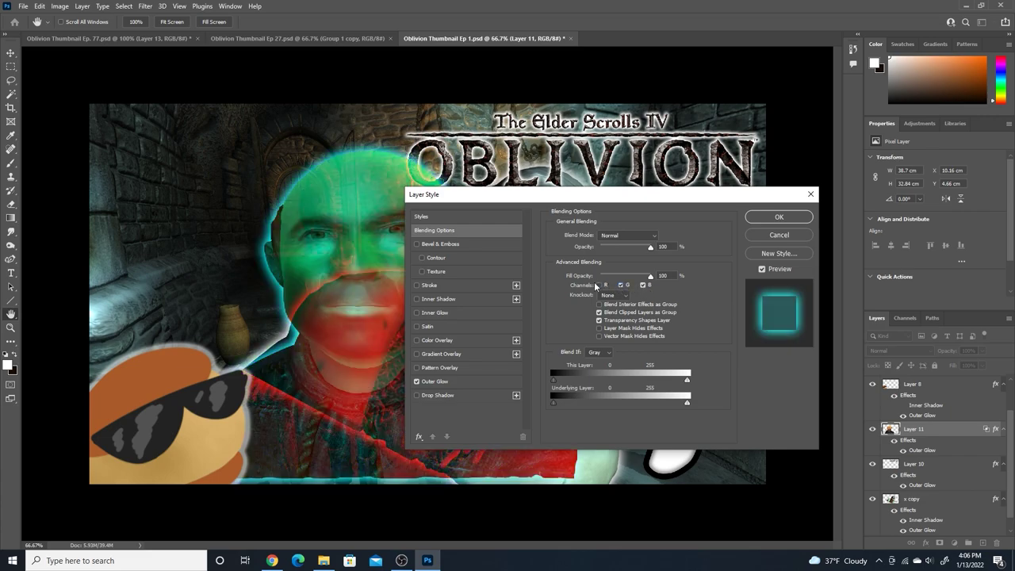
click(599, 285)
click(620, 285)
click(643, 285)
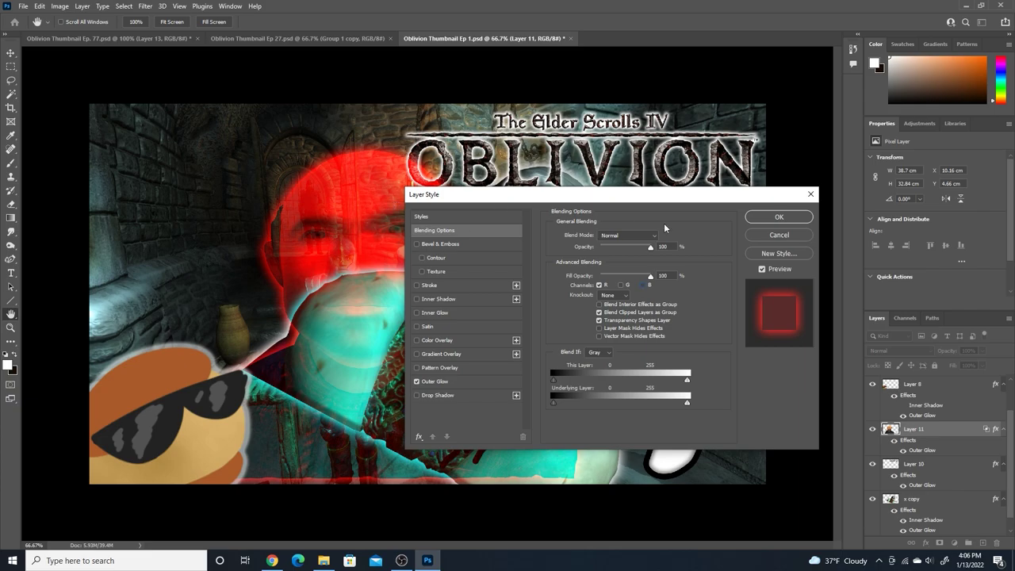
click(779, 216)
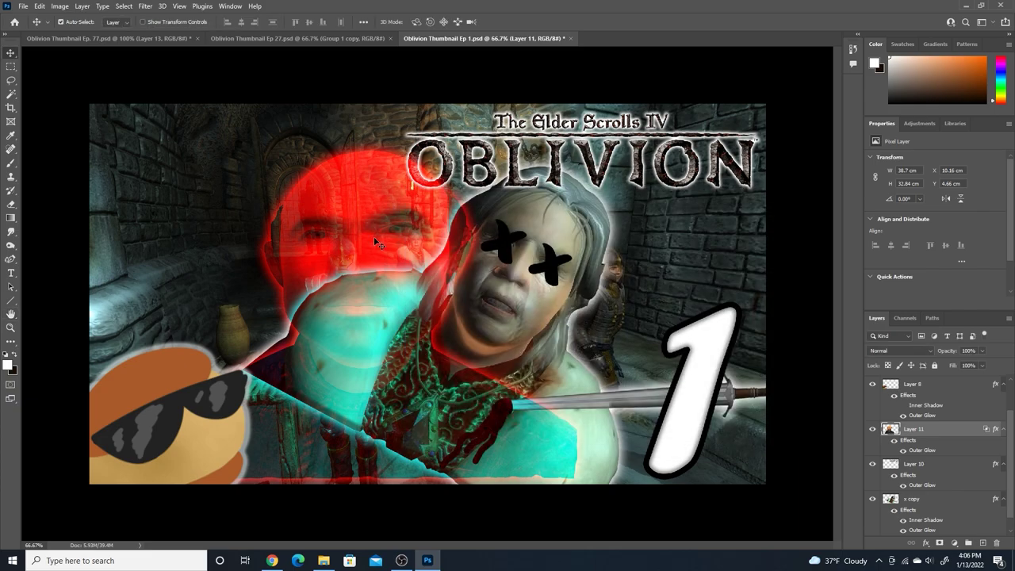
right_click(932, 436)
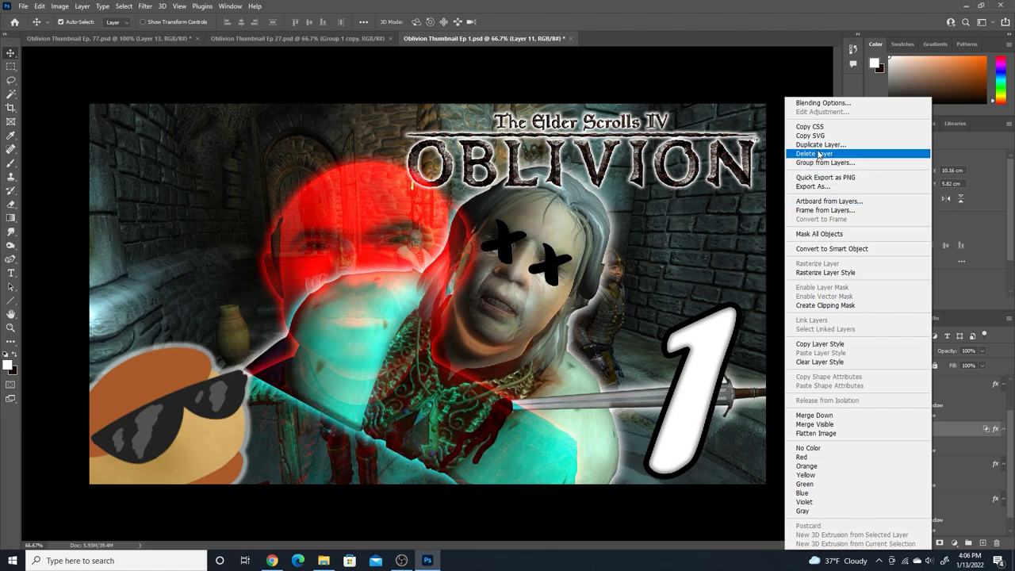
Step: Duplicate the face layer and set the copy's blending channels to green only
click(821, 144)
key(Return)
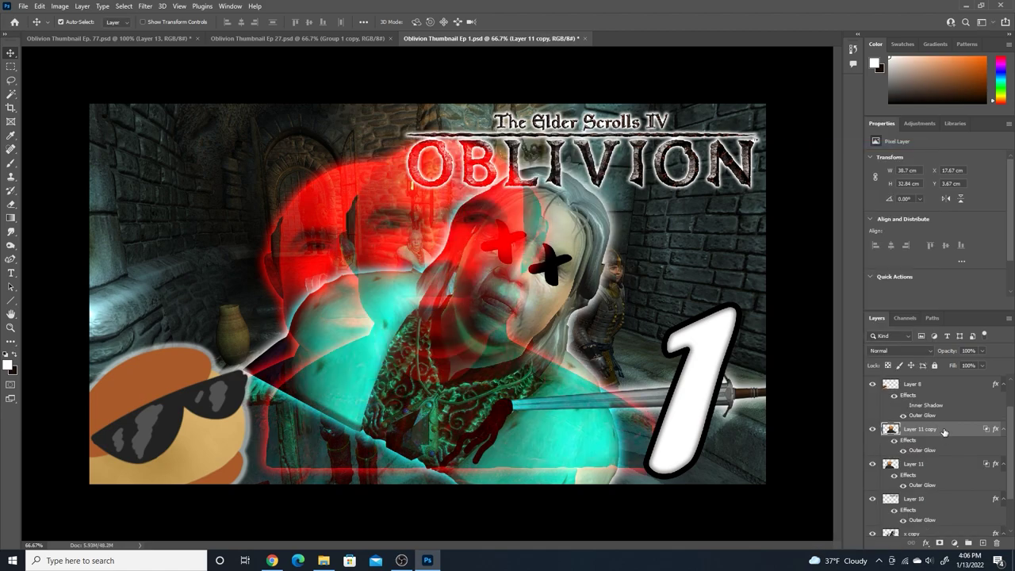
double_click(944, 432)
click(599, 285)
click(621, 285)
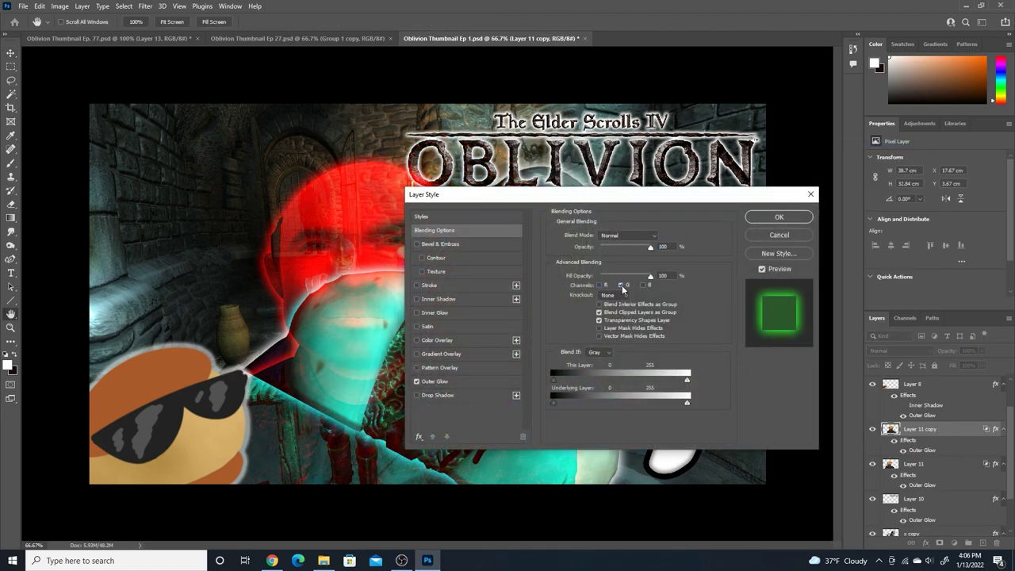
click(778, 216)
Step: Offset the green and red faces sideways, then merge the two face layers
drag(463, 235, 485, 248)
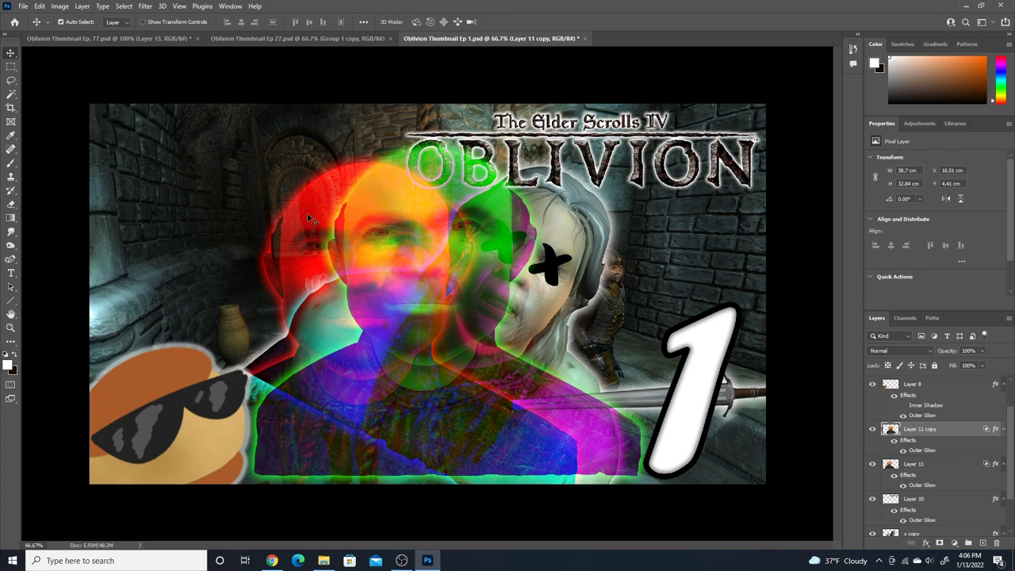
drag(313, 274, 343, 268)
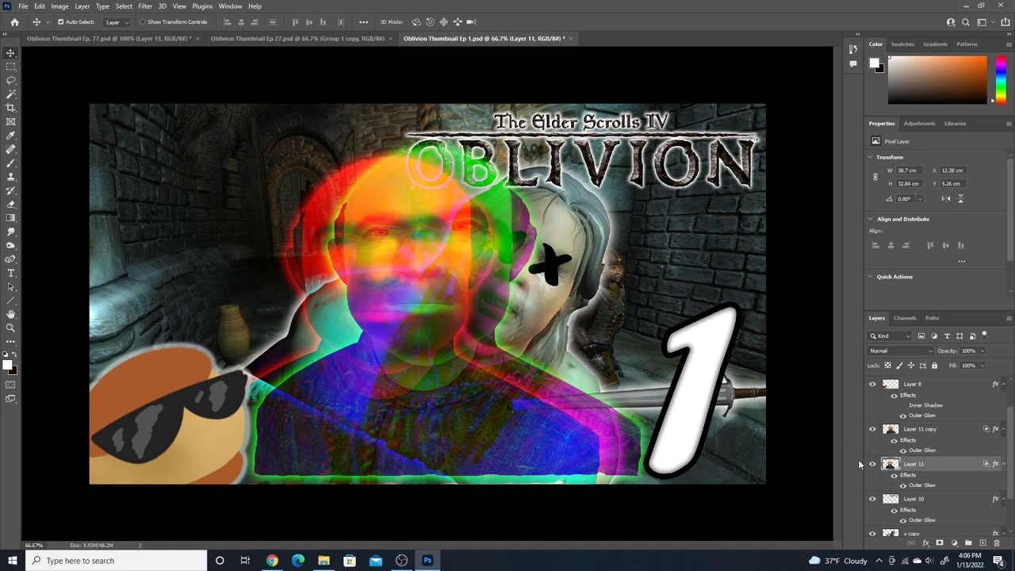
ctrl+click(920, 429)
right_click(943, 464)
click(844, 416)
Step: Duplicate the merged face and slide a thin horizontal strip left as a glitch slice
right_click(937, 435)
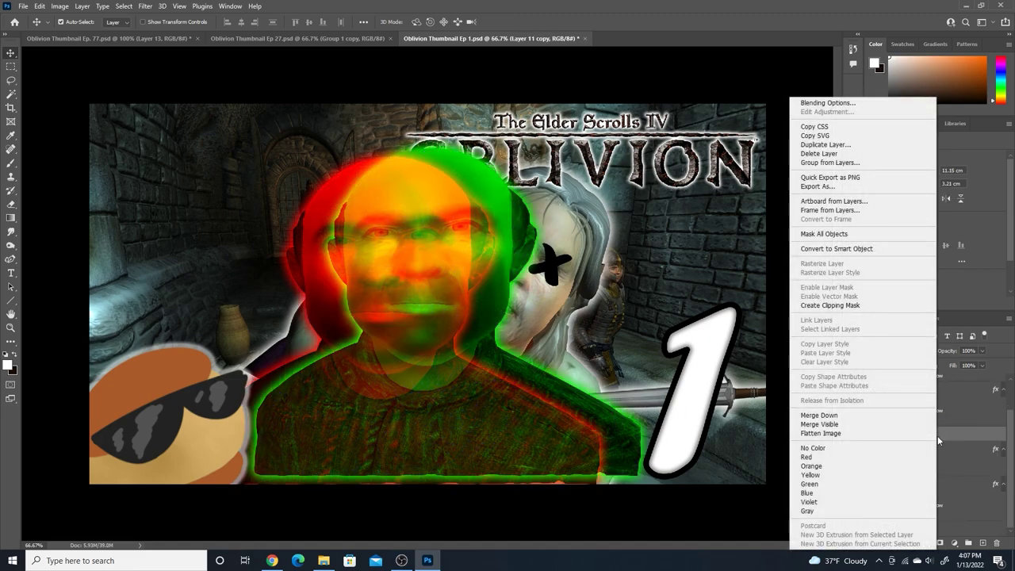
click(827, 145)
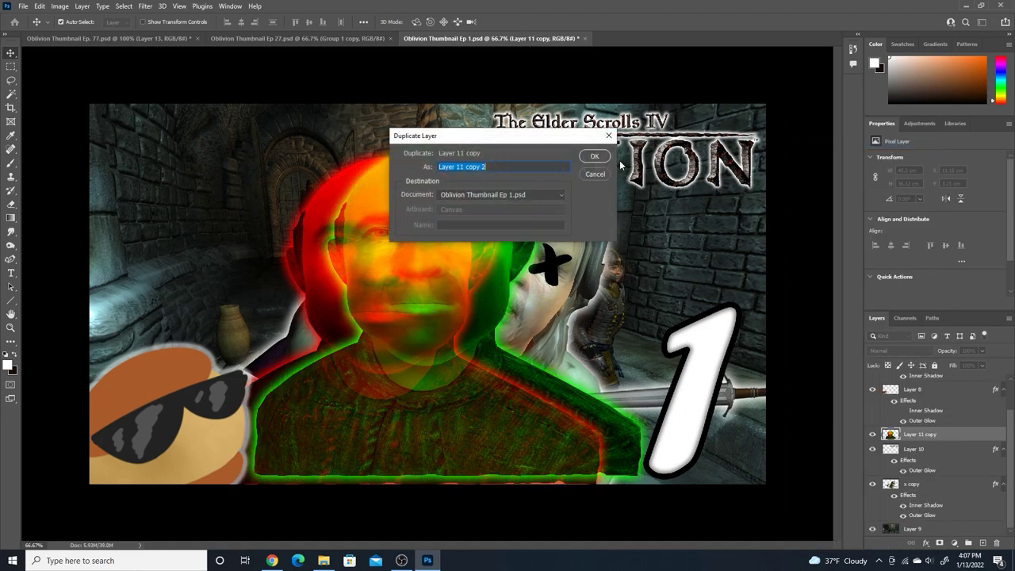
click(596, 156)
click(11, 66)
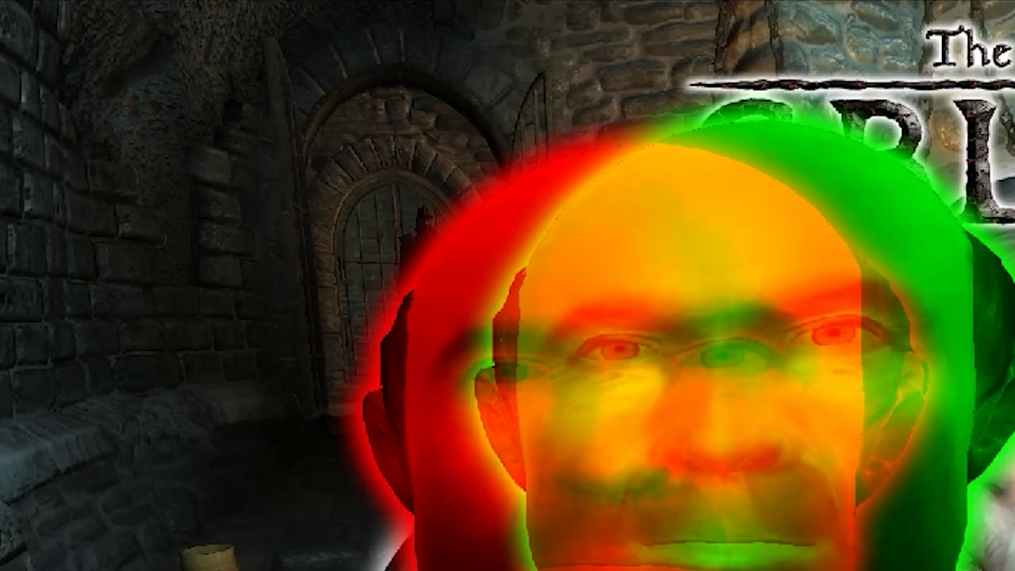
drag(275, 191, 385, 196)
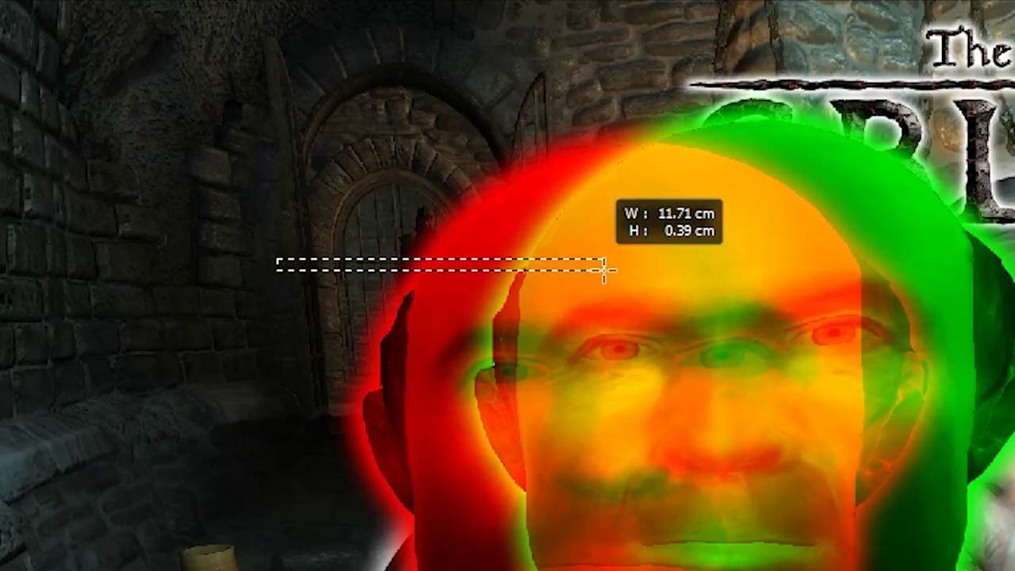
drag(604, 270, 605, 270)
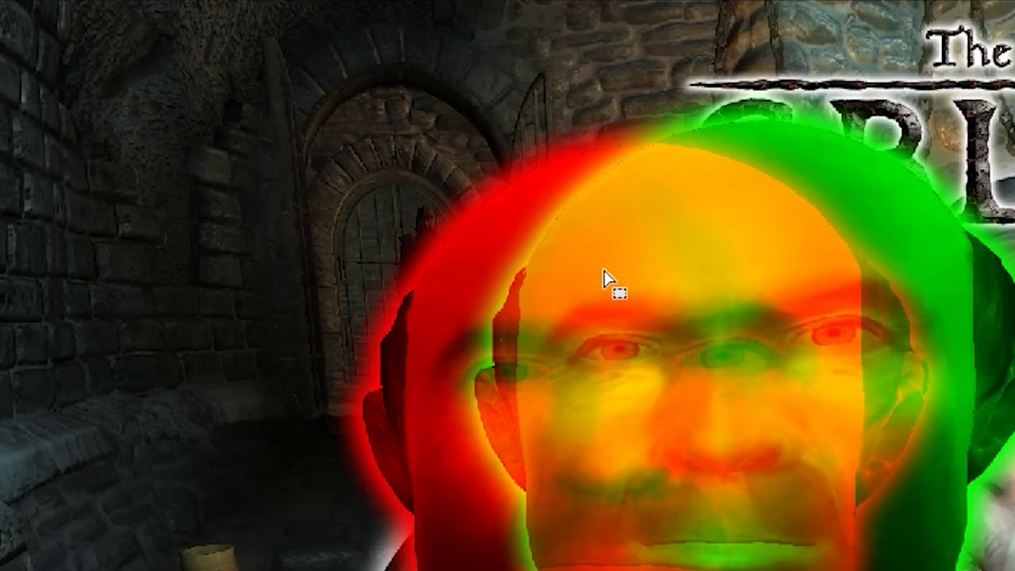
drag(496, 274, 362, 276)
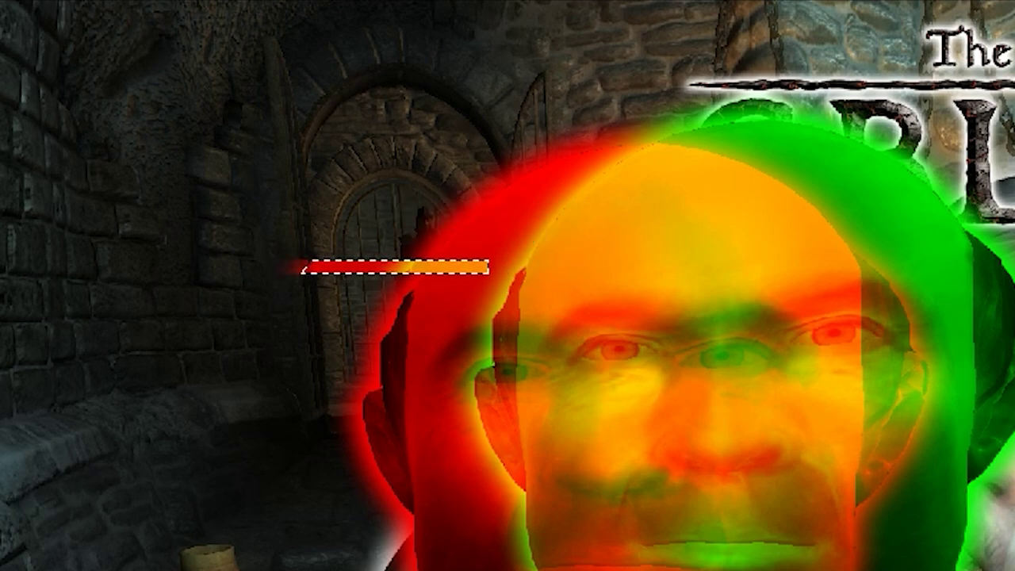
key(ctrl+d)
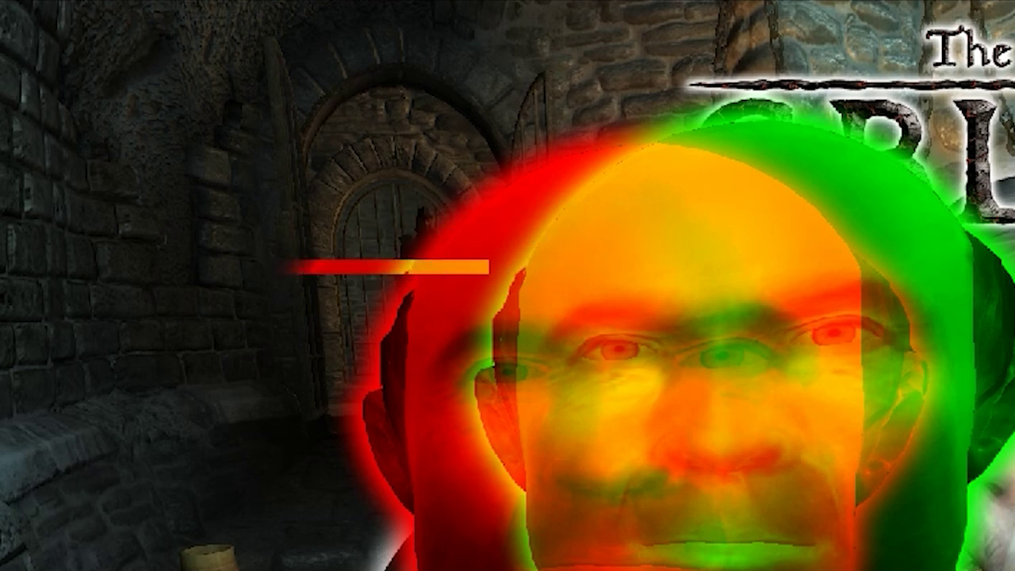
Step: Select a second strip, clear the selection, and delete both Layer 11 copy layers
drag(468, 290, 278, 290)
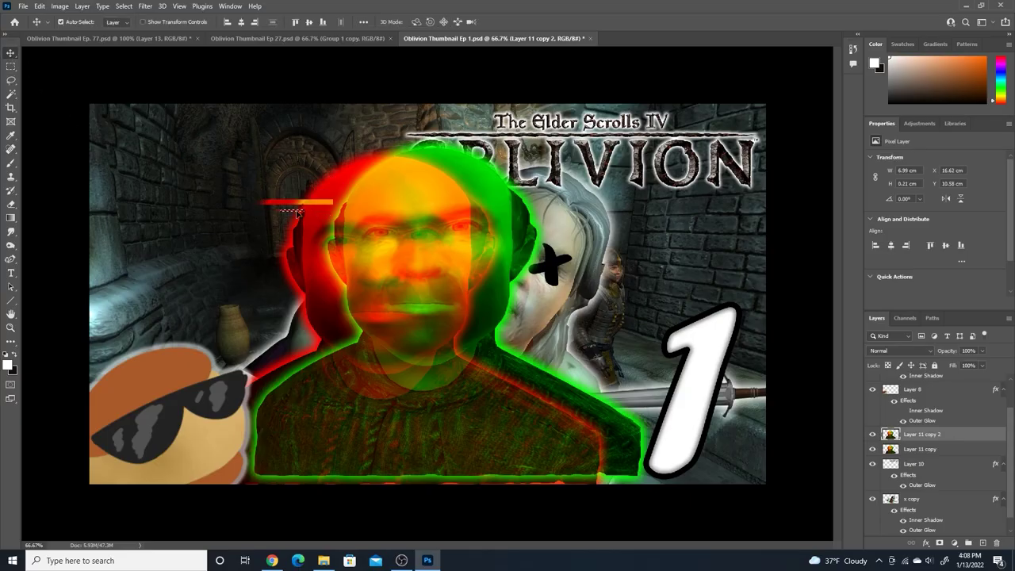
click(11, 67)
click(104, 99)
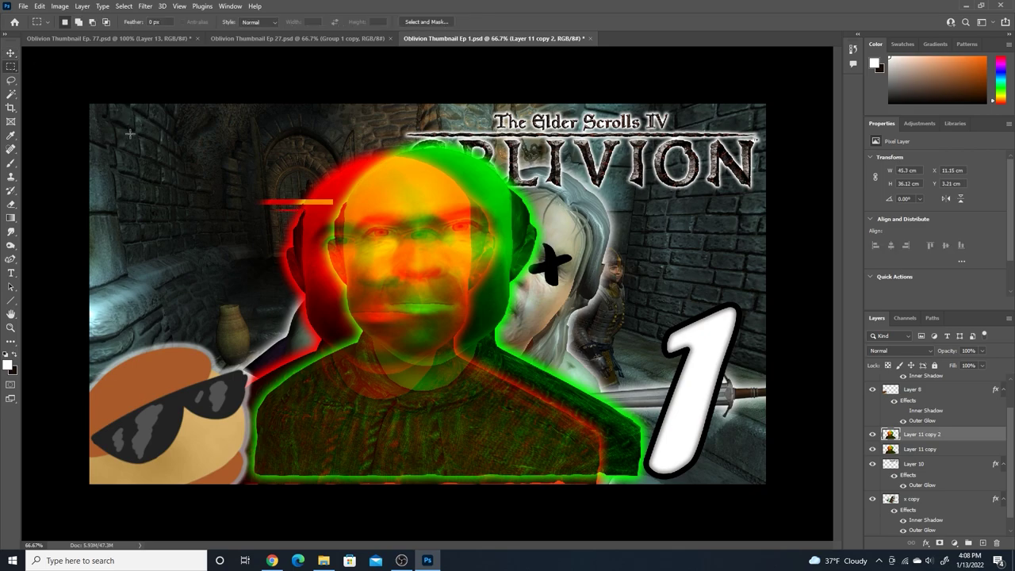
shift+click(941, 450)
key(Delete)
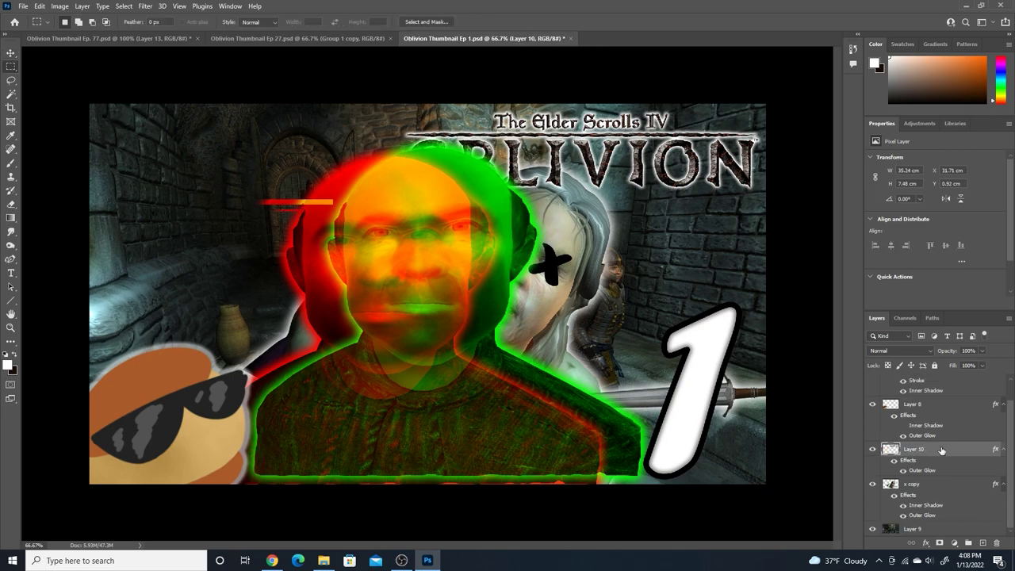
Step: Close Ep 1 without saving and close Ep 27, then switch to the Move tool
click(570, 38)
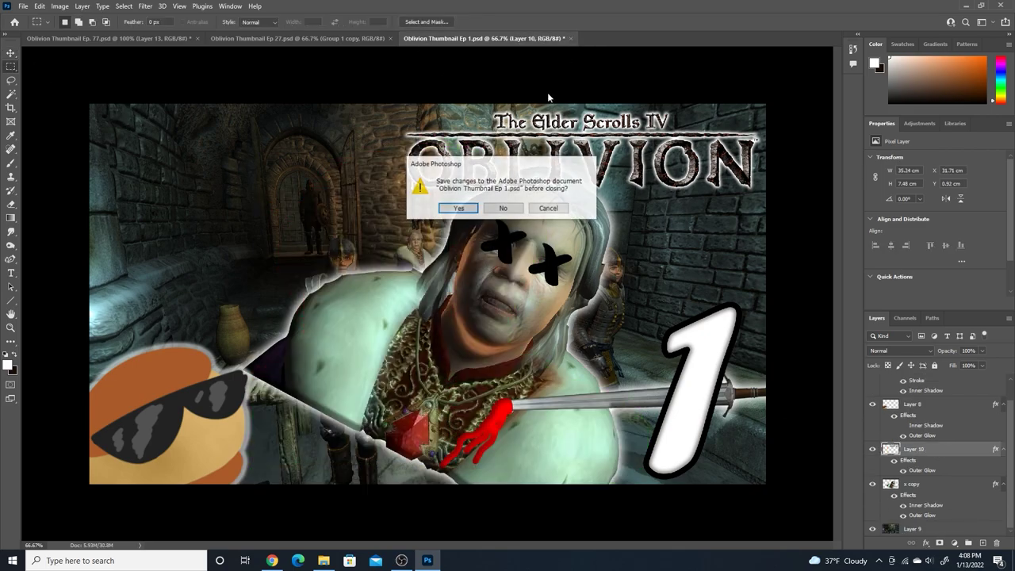
click(517, 208)
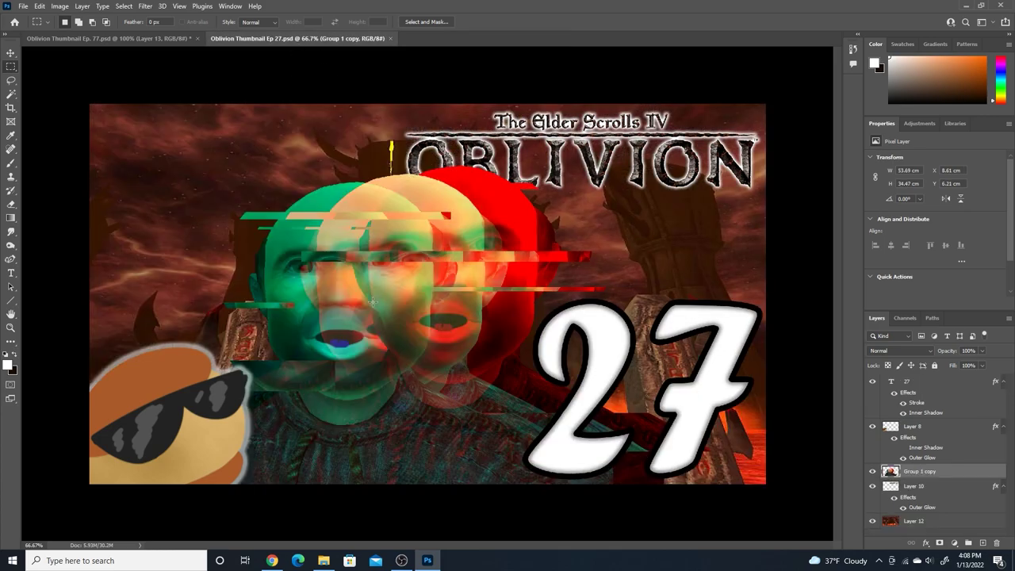
key(ctrl+w)
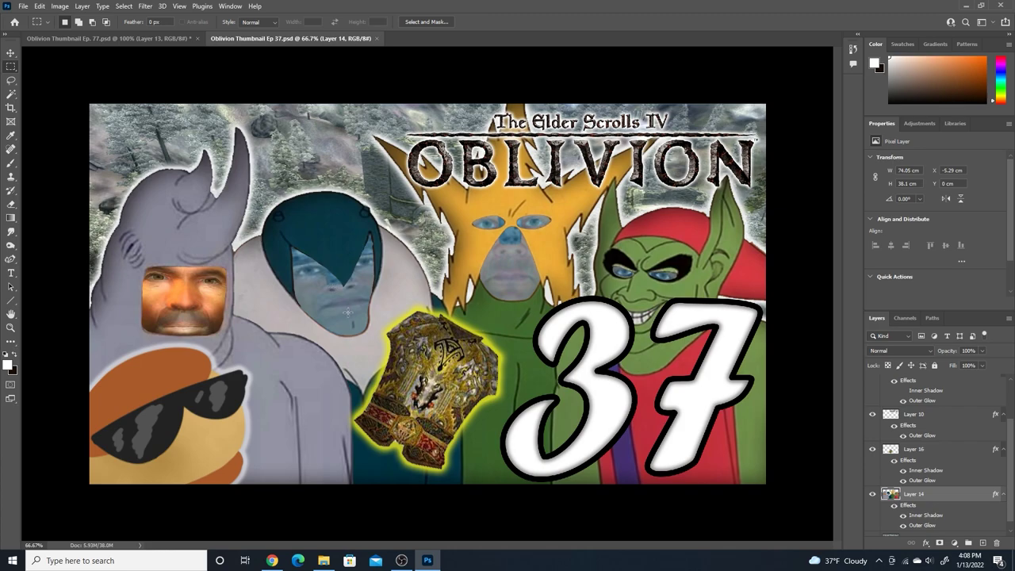
key(alt+l)
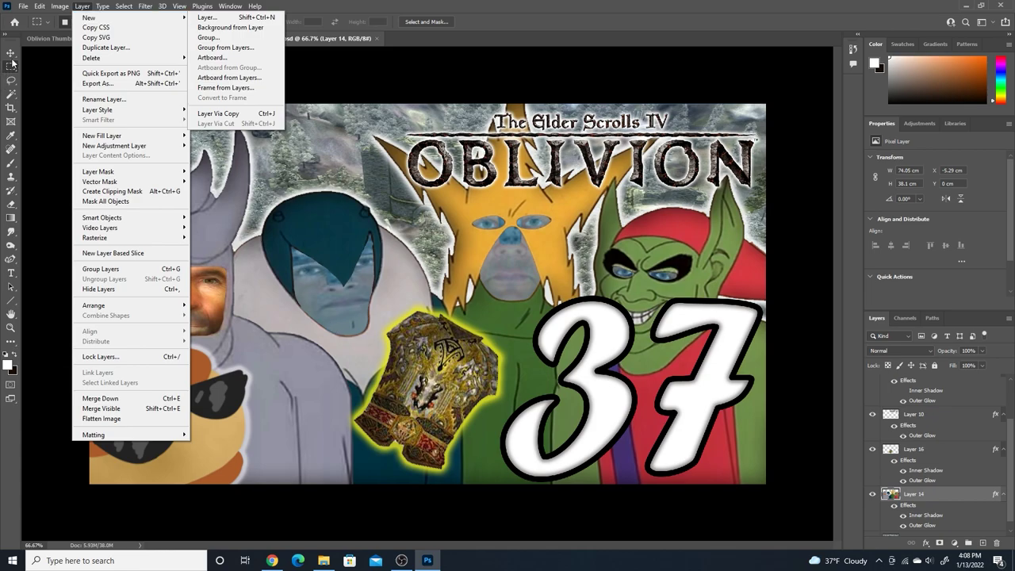
key(Escape)
key(v)
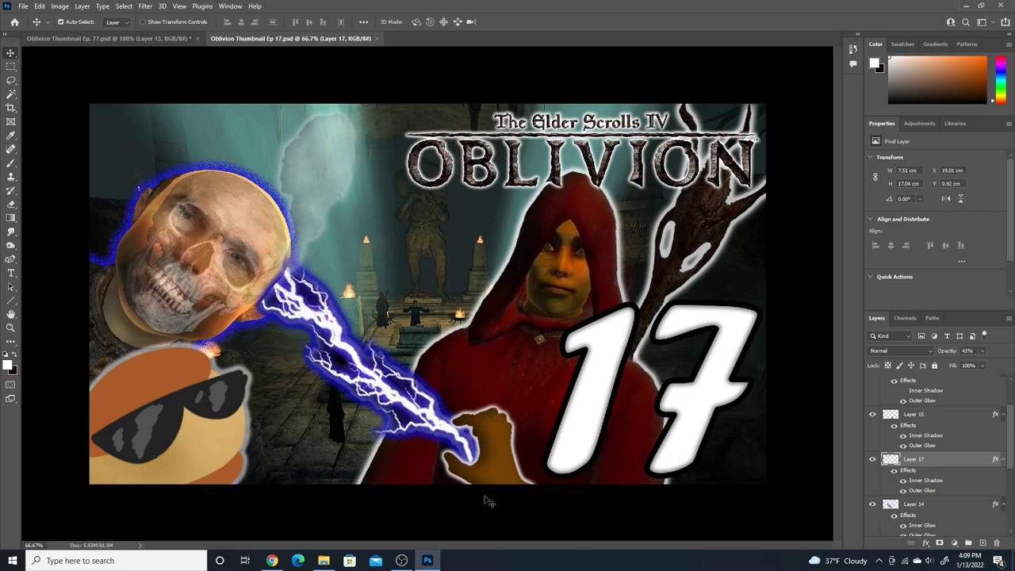
Step: Select Layer 15 in the Ep 17 thumbnail, then close that document
key(alt+])
key(alt+[)
scroll(919, 502, up, 1)
click(919, 503)
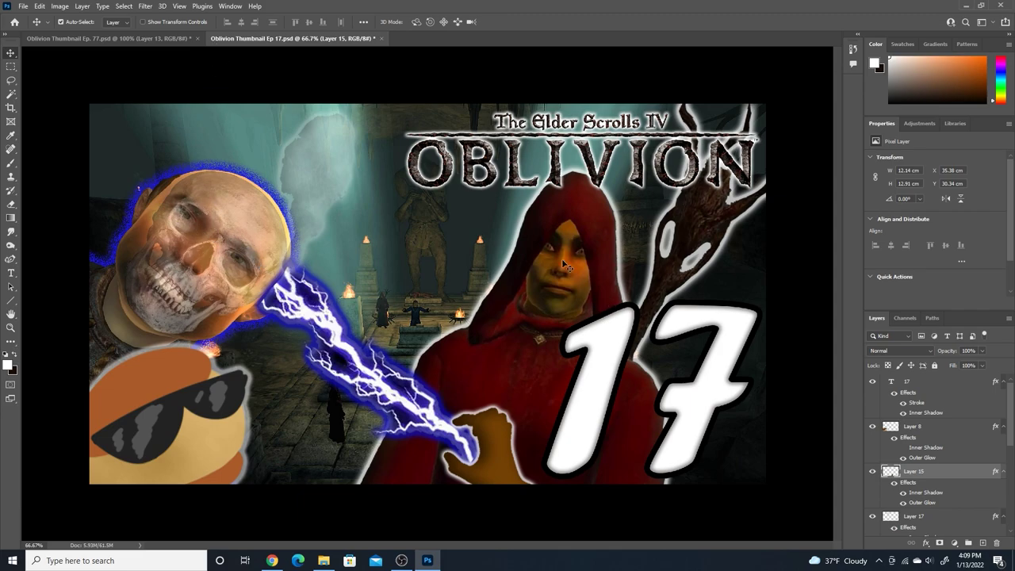
key(ctrl+w)
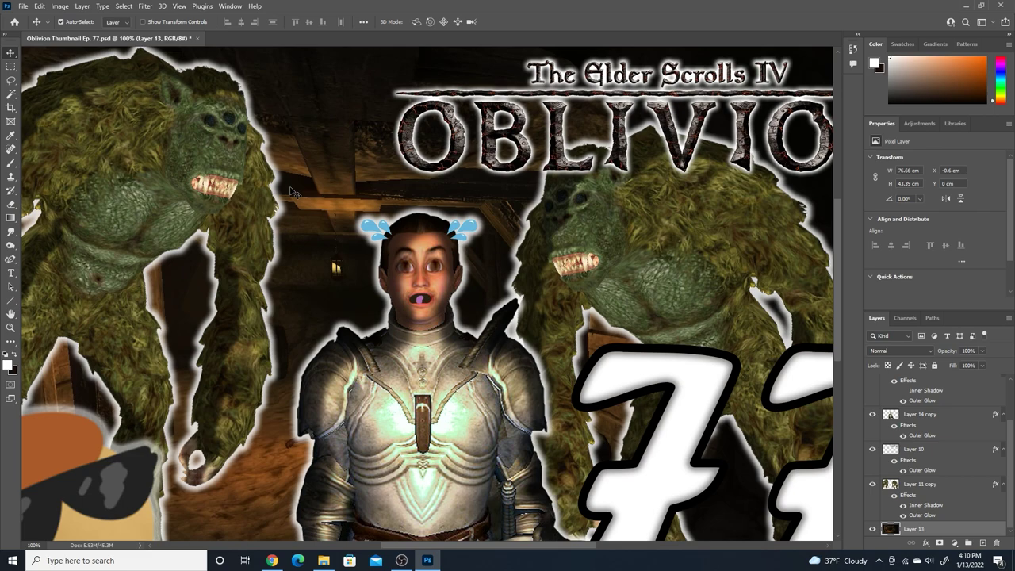
key(ctrl+minus)
key(ctrl+comma)
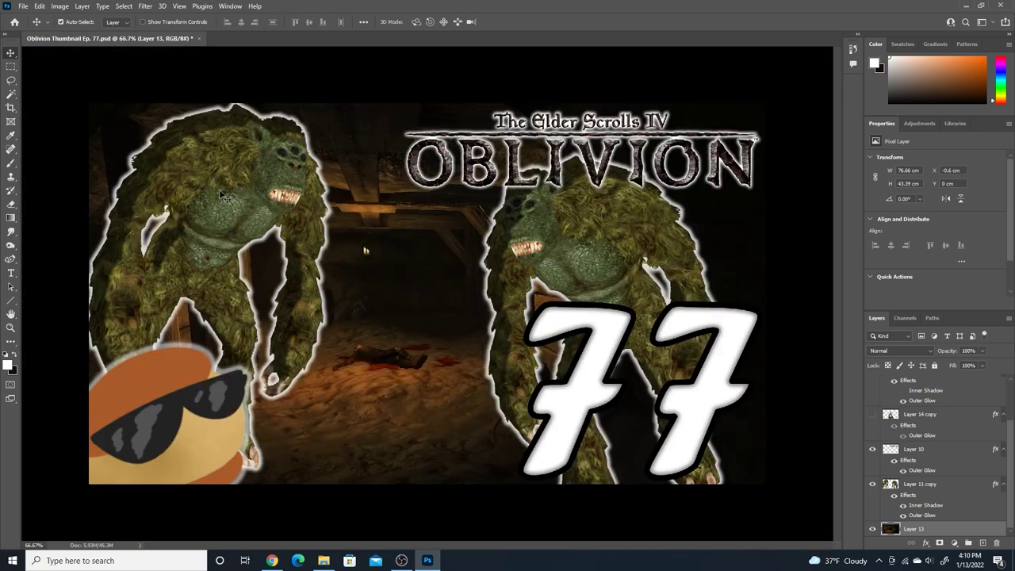
drag(225, 197, 401, 300)
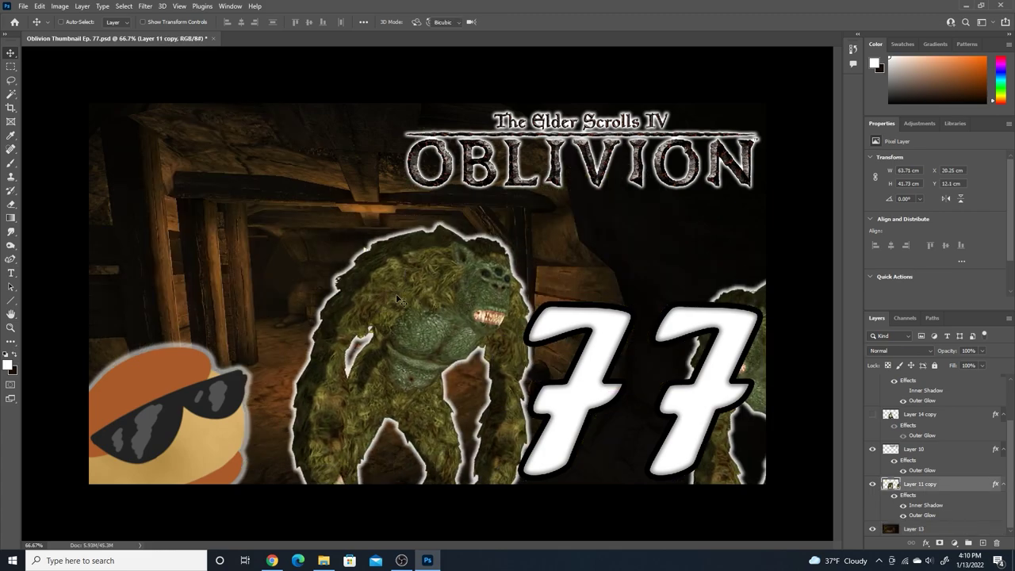
key(ctrl+t)
drag(292, 222, 89, 90)
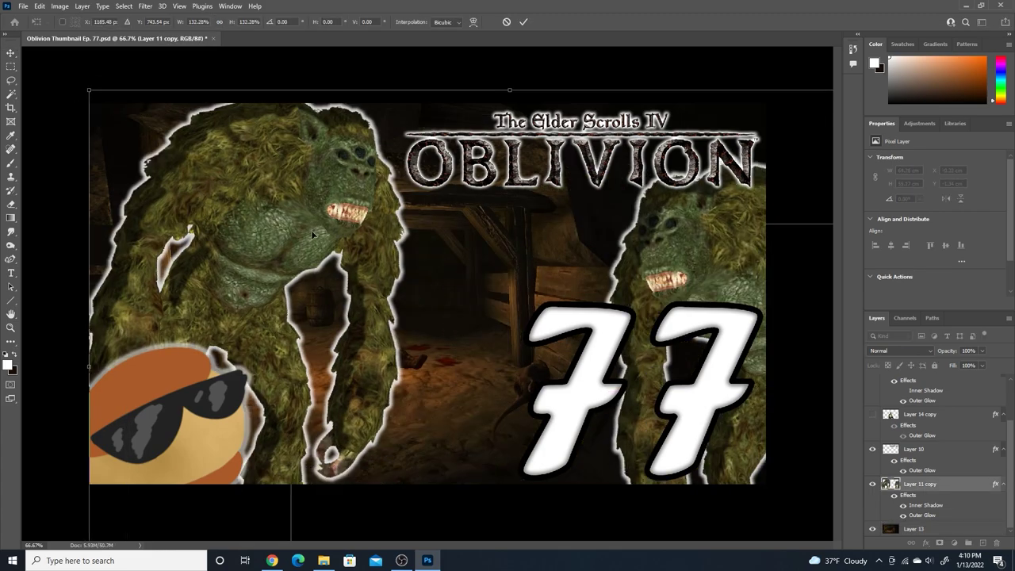
key(Escape)
key(ctrl+z)
key(t)
click(425, 277)
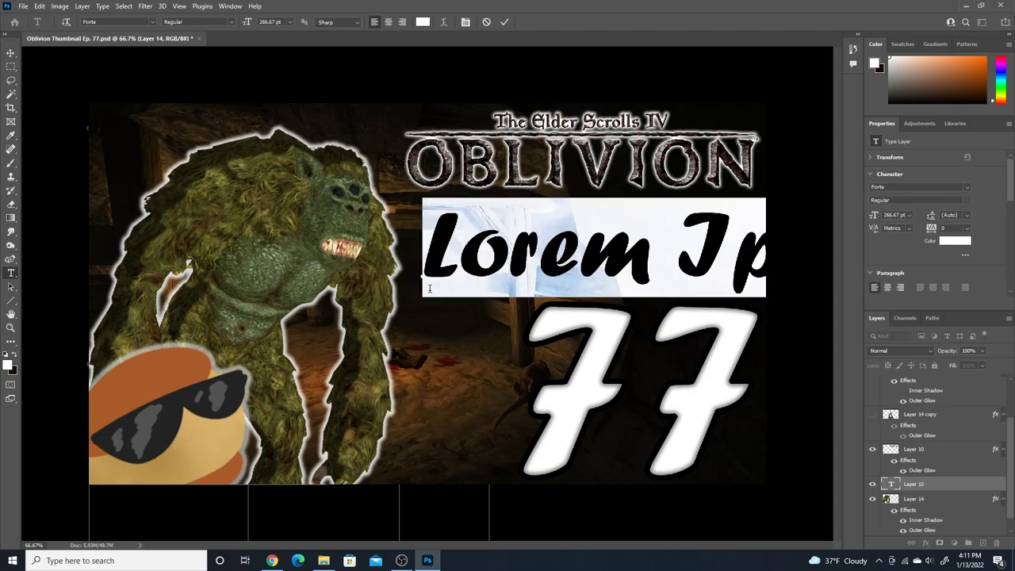
text(Trolls?!)
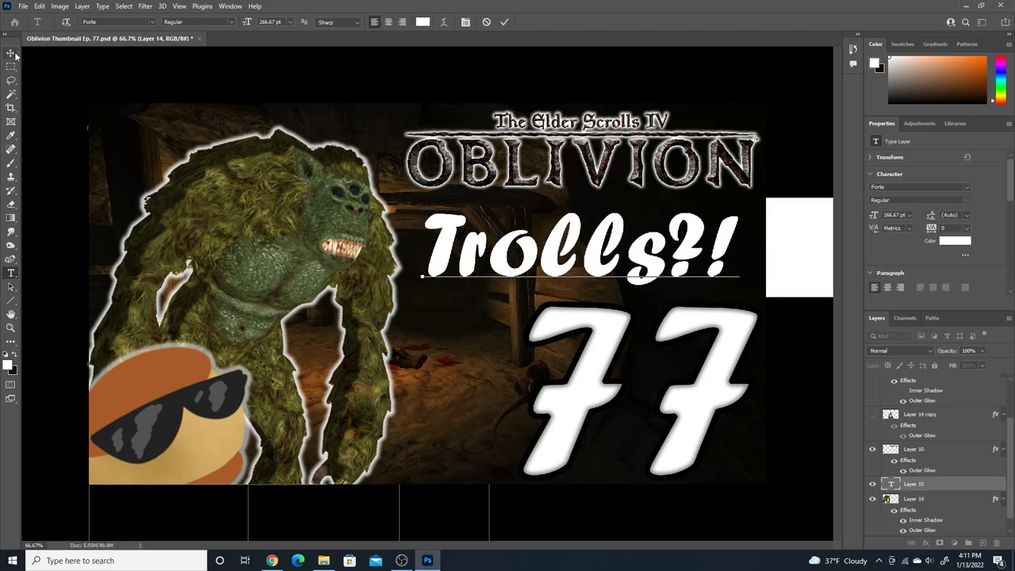
click(13, 53)
drag(610, 243, 472, 359)
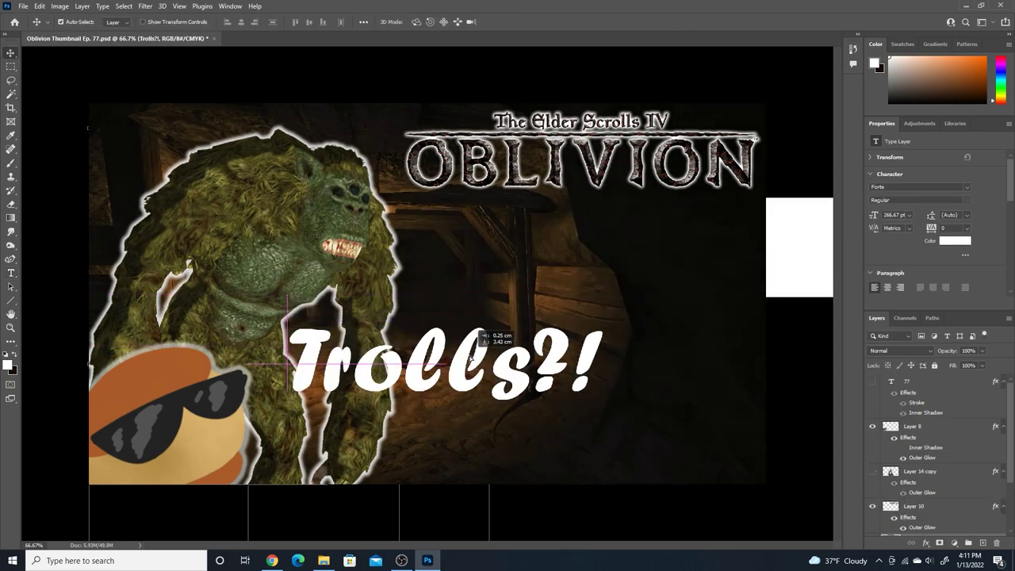
key(ctrl+t)
drag(608, 316, 644, 227)
drag(476, 357, 510, 379)
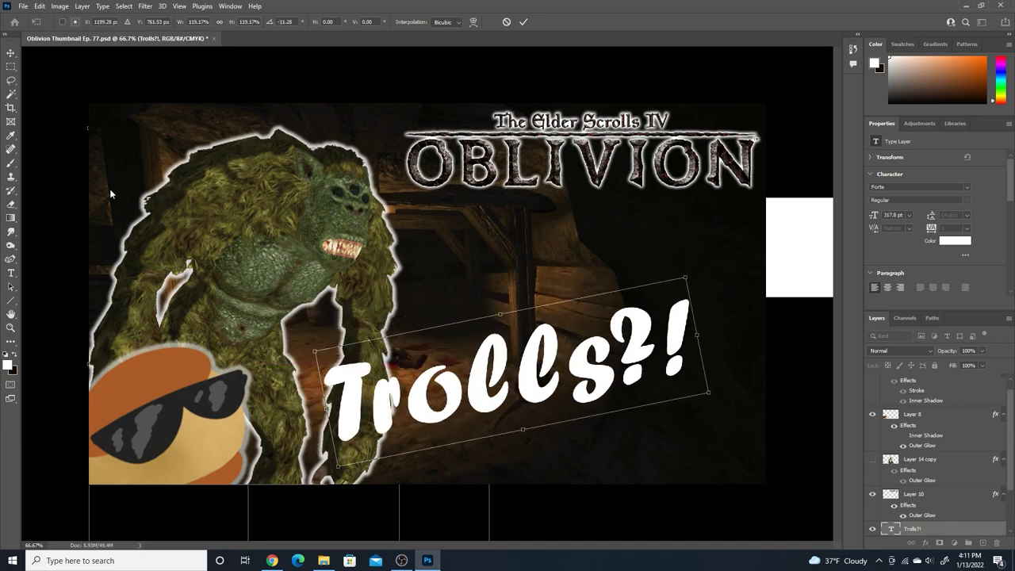
click(10, 55)
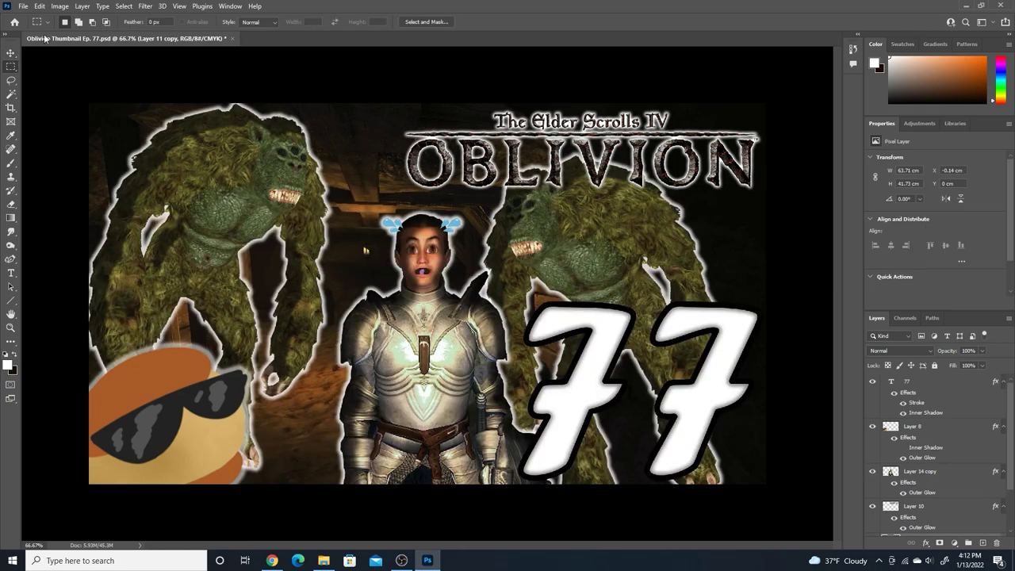
Step: Quick-export the Ep. 77 thumbnail as a PNG, check the file name, then dismiss the save prompt
click(25, 6)
click(193, 73)
click(24, 7)
click(229, 81)
click(24, 6)
mouse_move(61, 169)
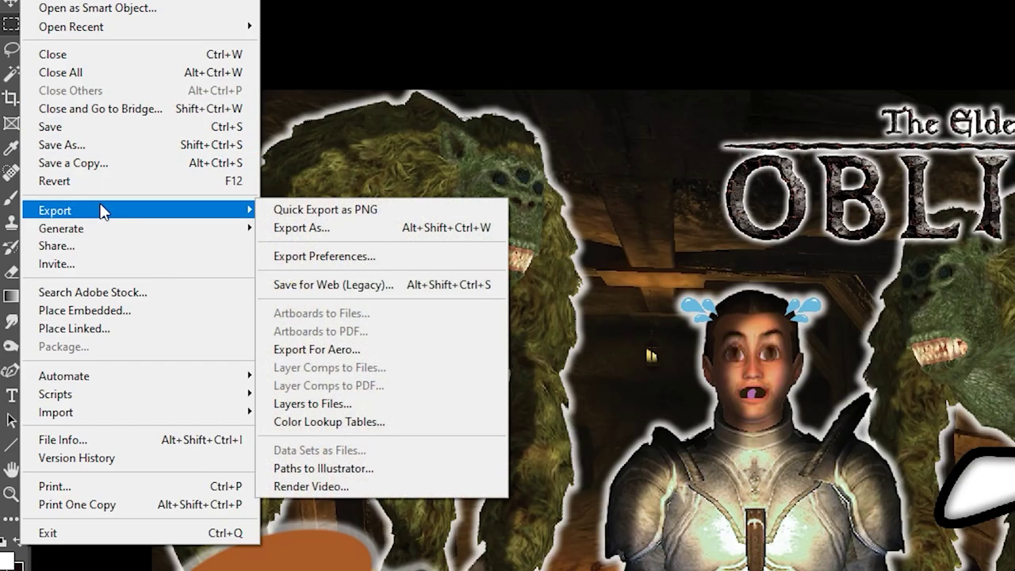
click(356, 213)
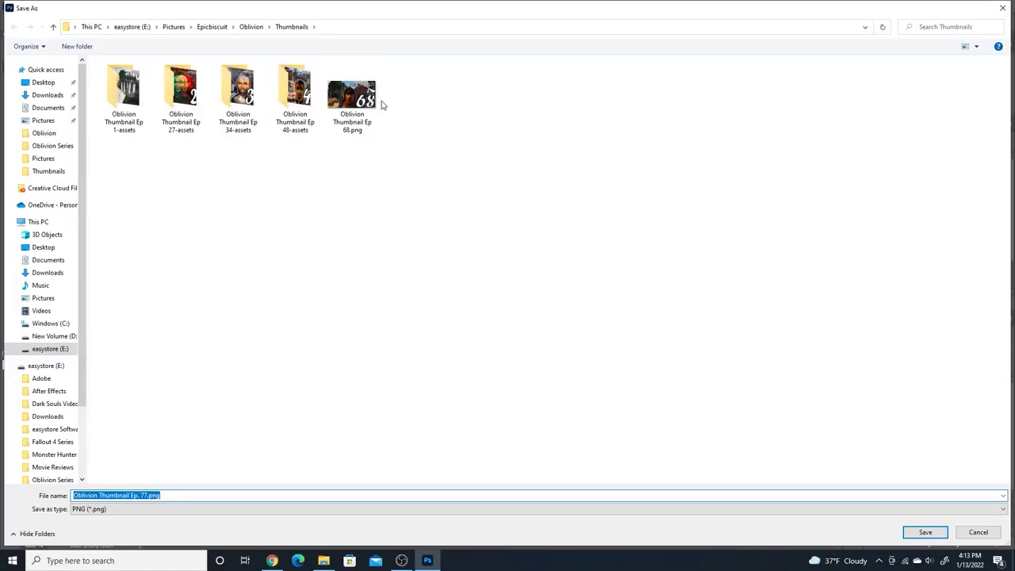
click(147, 496)
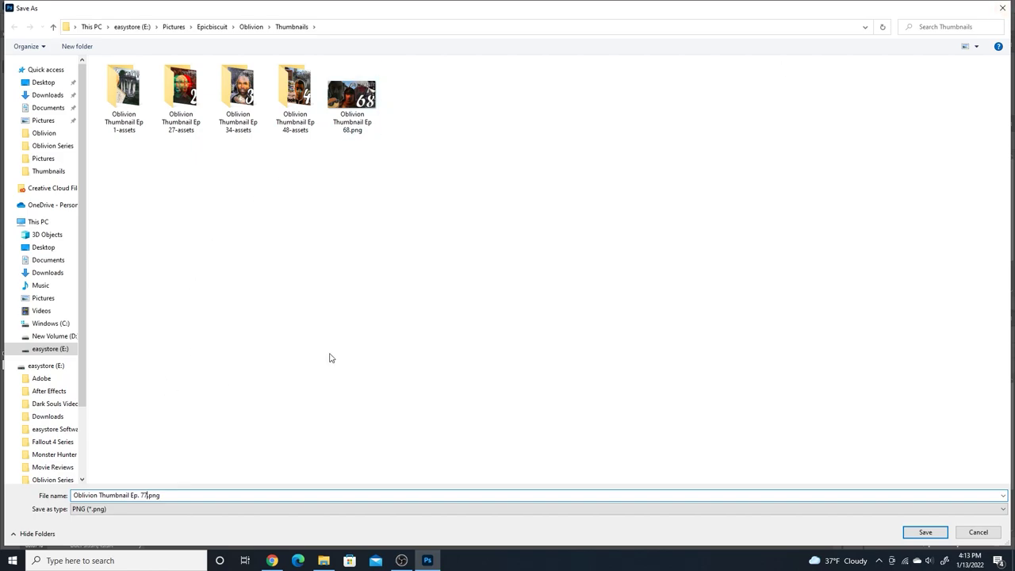
click(1004, 8)
Step: Open the Export As settings for the thumbnail and keep JPG as the format
click(31, 8)
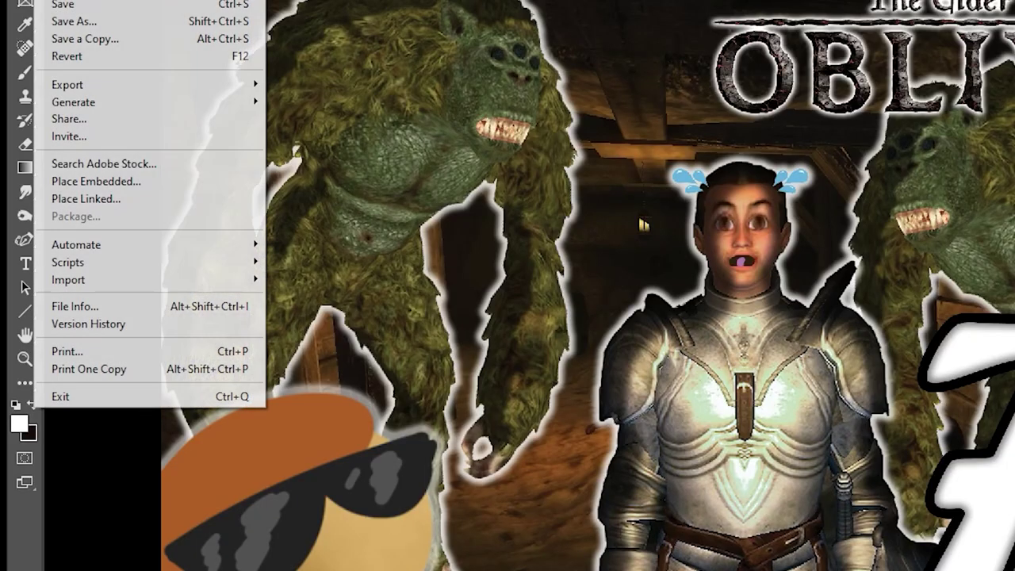
mouse_move(111, 88)
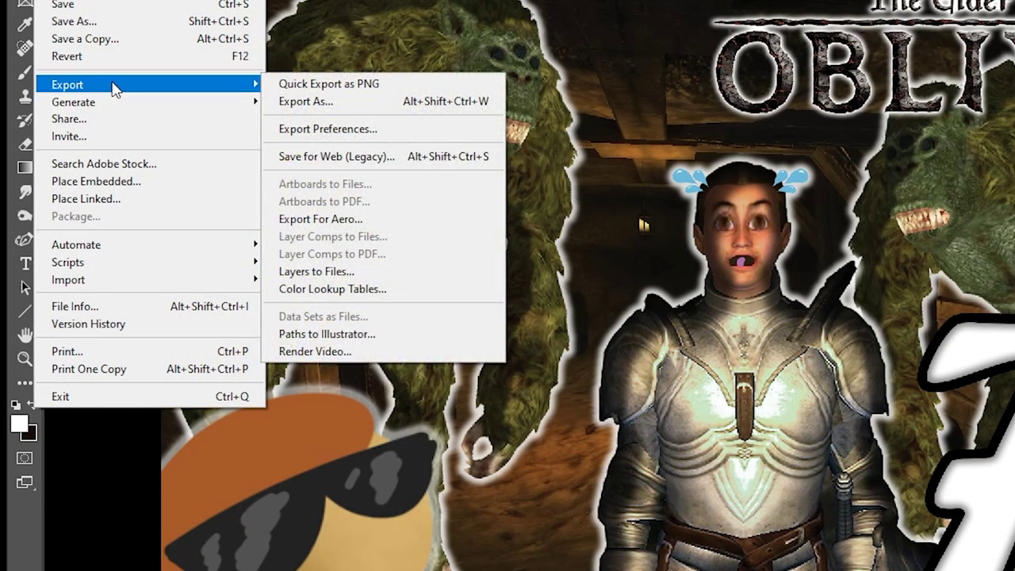
click(351, 102)
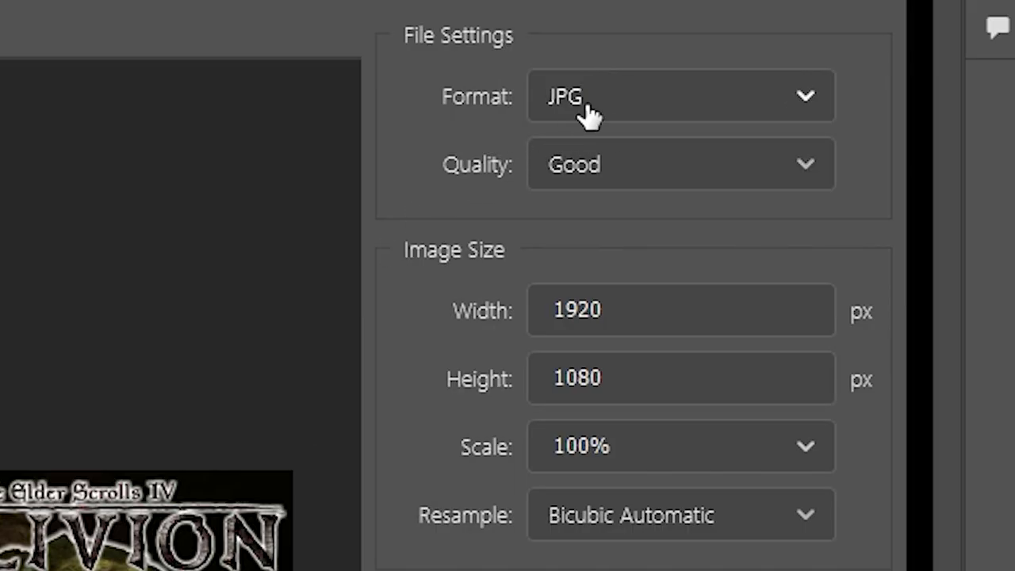
click(630, 110)
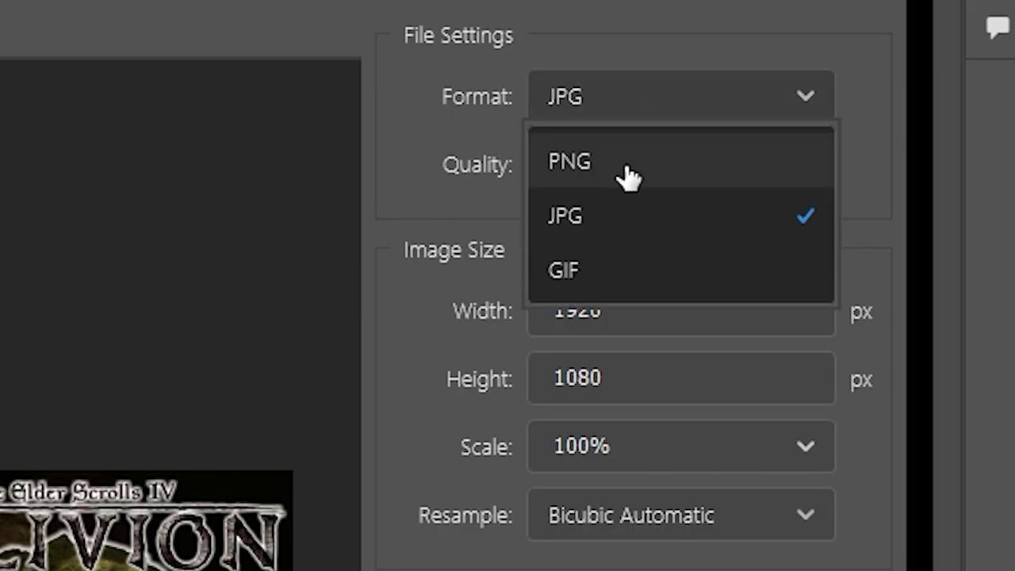
click(619, 224)
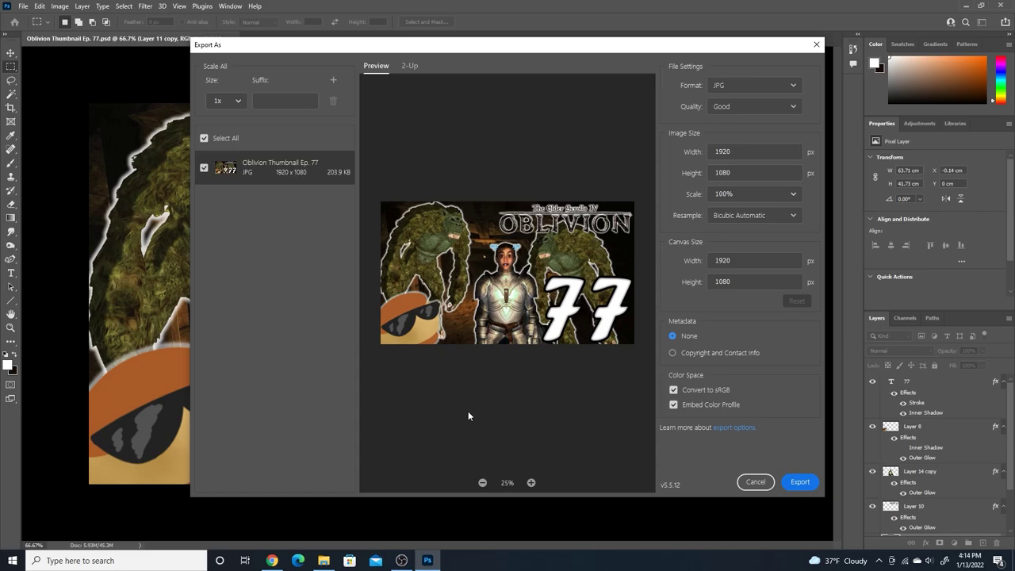
Step: Export the JPG, close the Save As and Export As dialogs, and switch to Chrome
key(Return)
scroll(272, 424, down, 1)
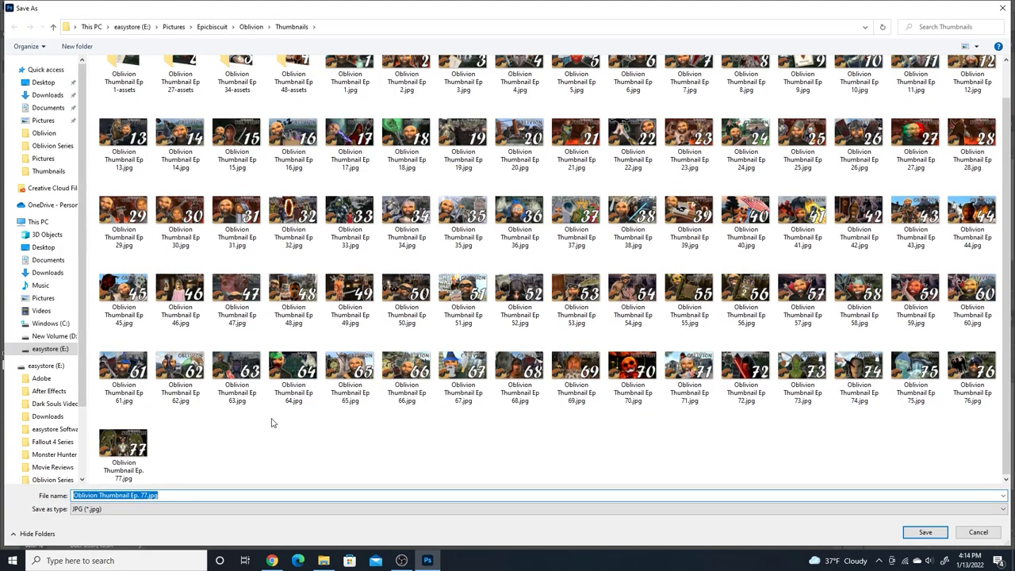
scroll(278, 426, up, 1)
key(Escape)
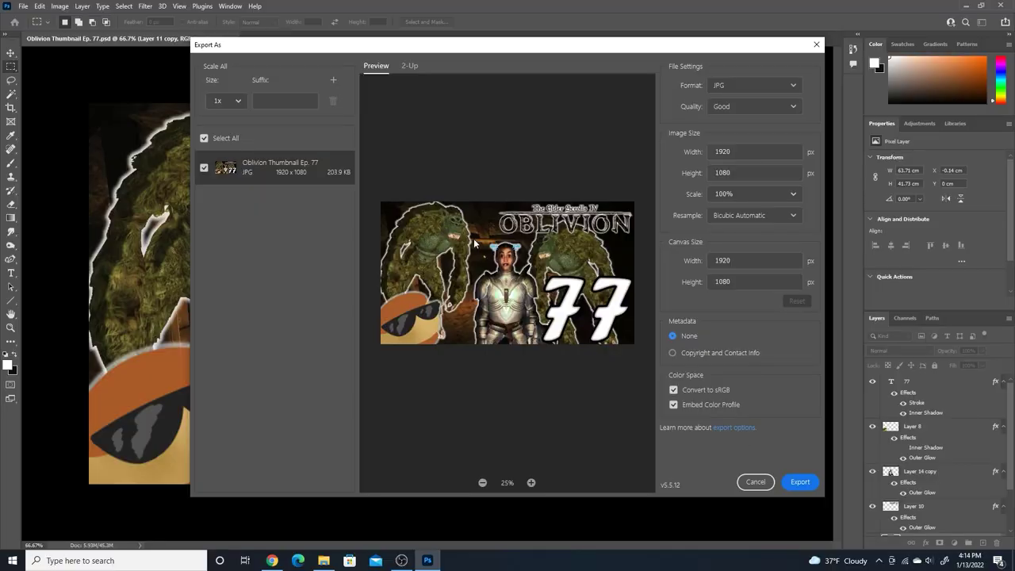
click(755, 481)
click(272, 560)
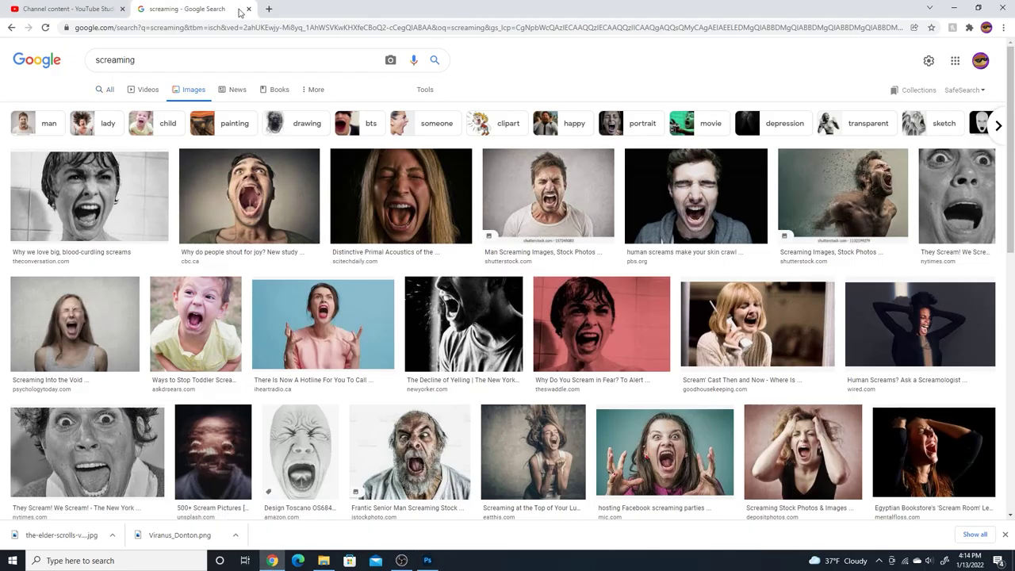
Step: Close the Google tab and upload a custom thumbnail for Ep. 77 from the E: drive's Pictures folder
click(248, 9)
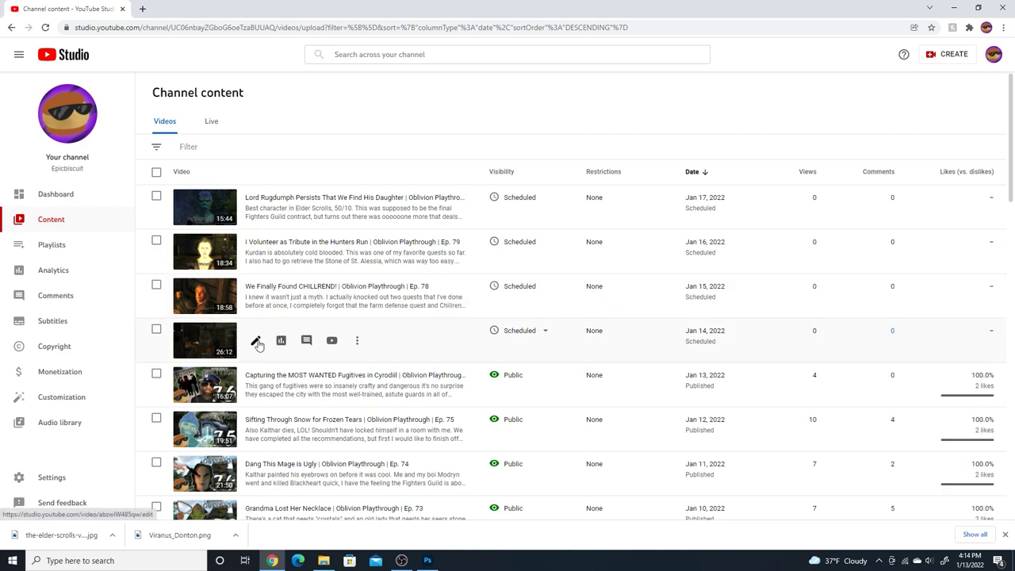
click(255, 340)
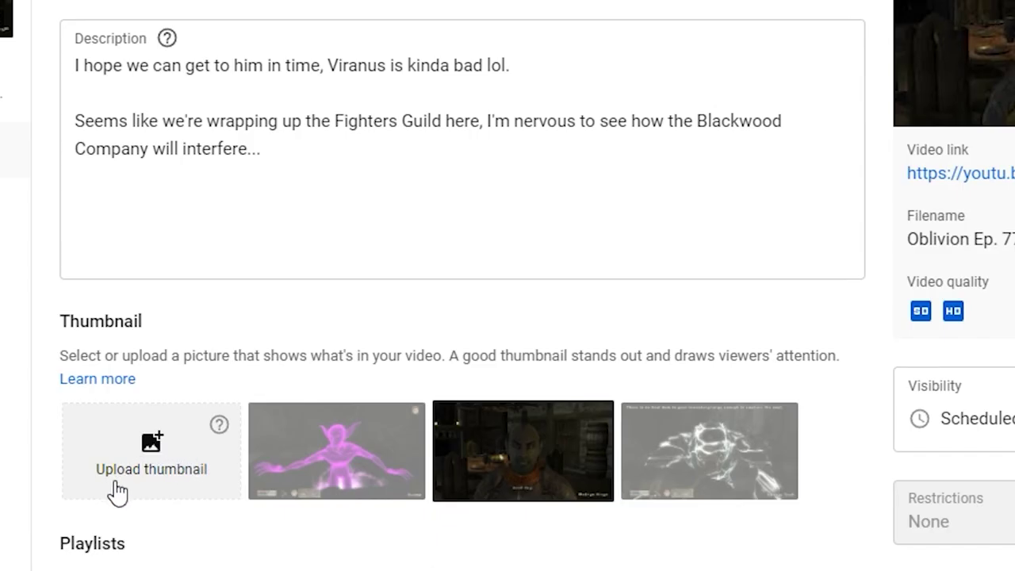
click(182, 358)
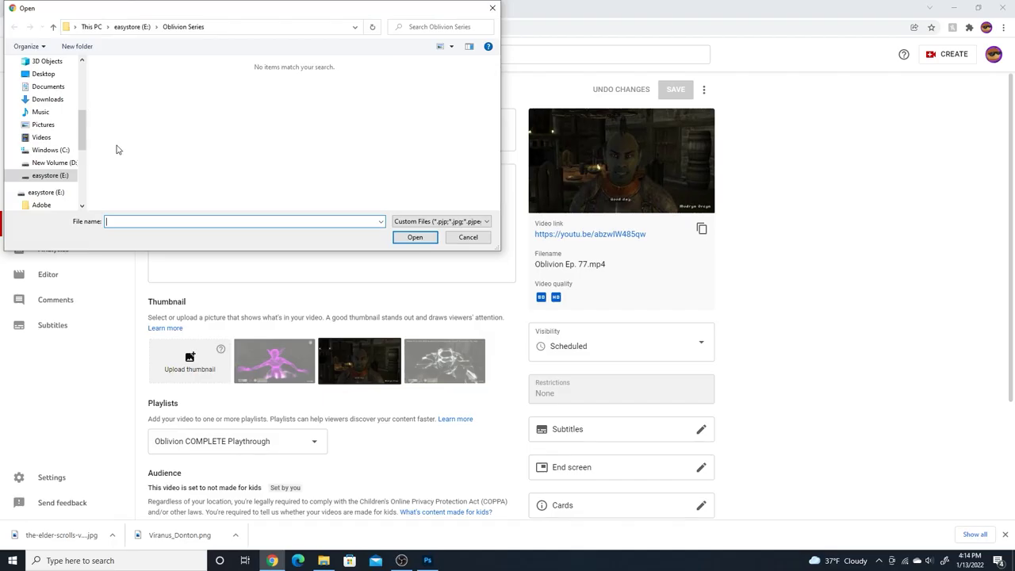
click(49, 175)
double_click(170, 177)
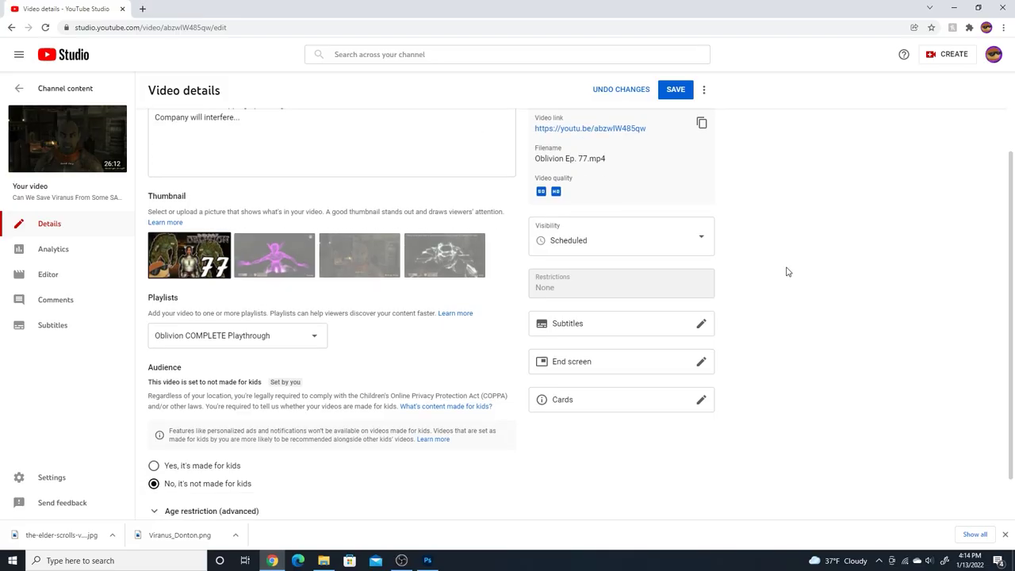
Step: Save the new thumbnail on the Ep. 77 video and return to the Channel content list
scroll(788, 272, up, 1)
click(675, 90)
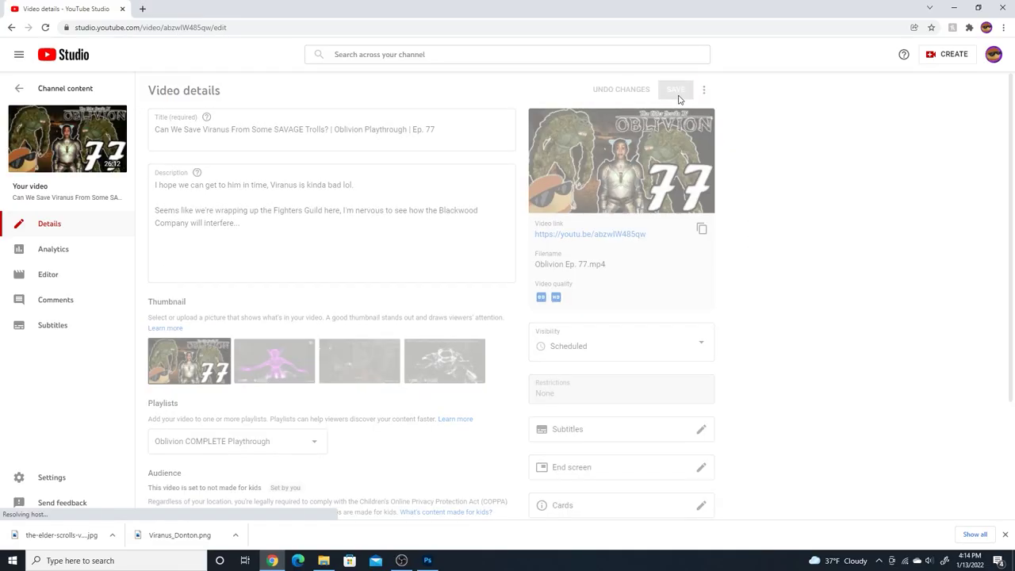
click(19, 88)
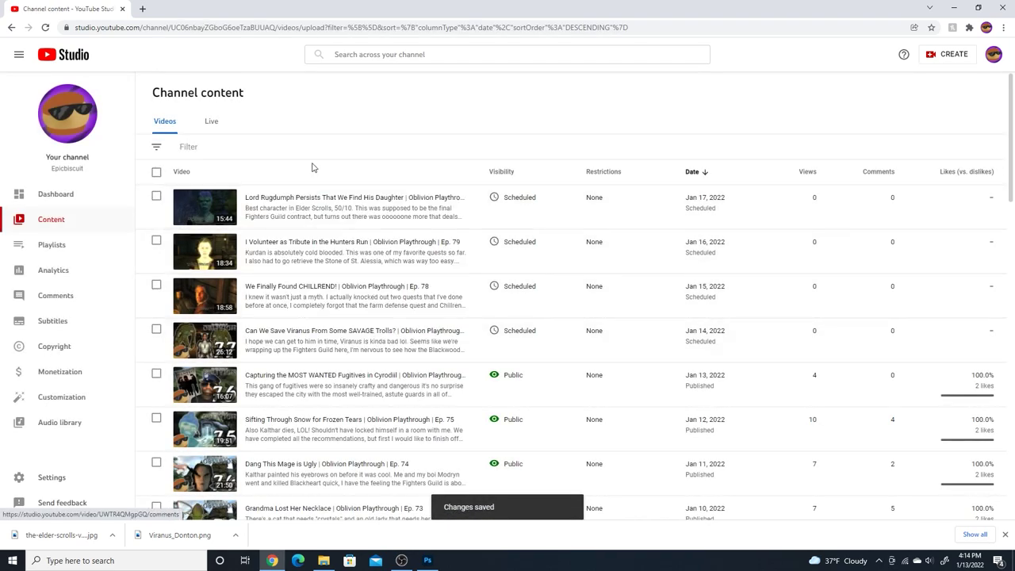
scroll(325, 166, down, 1)
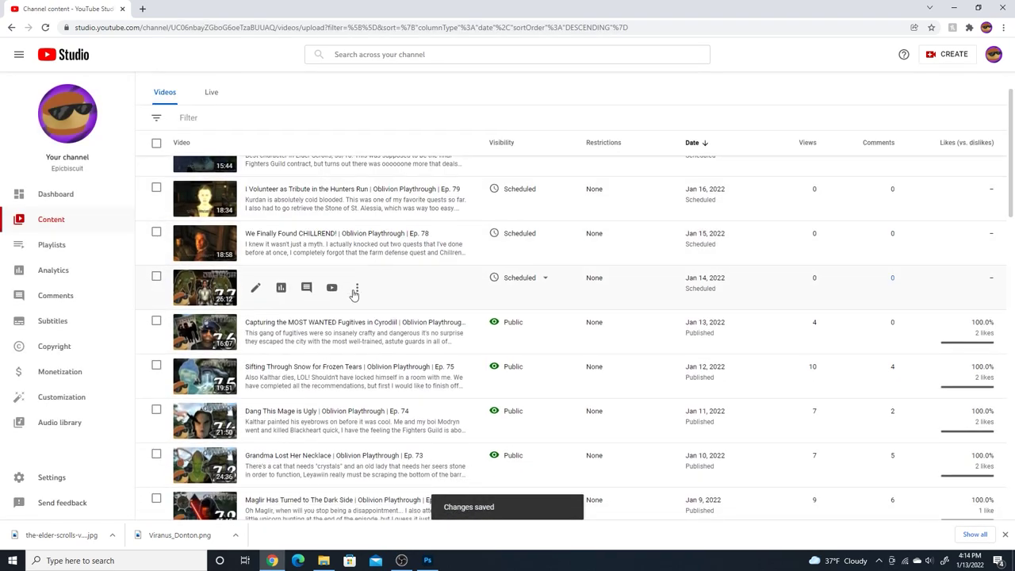